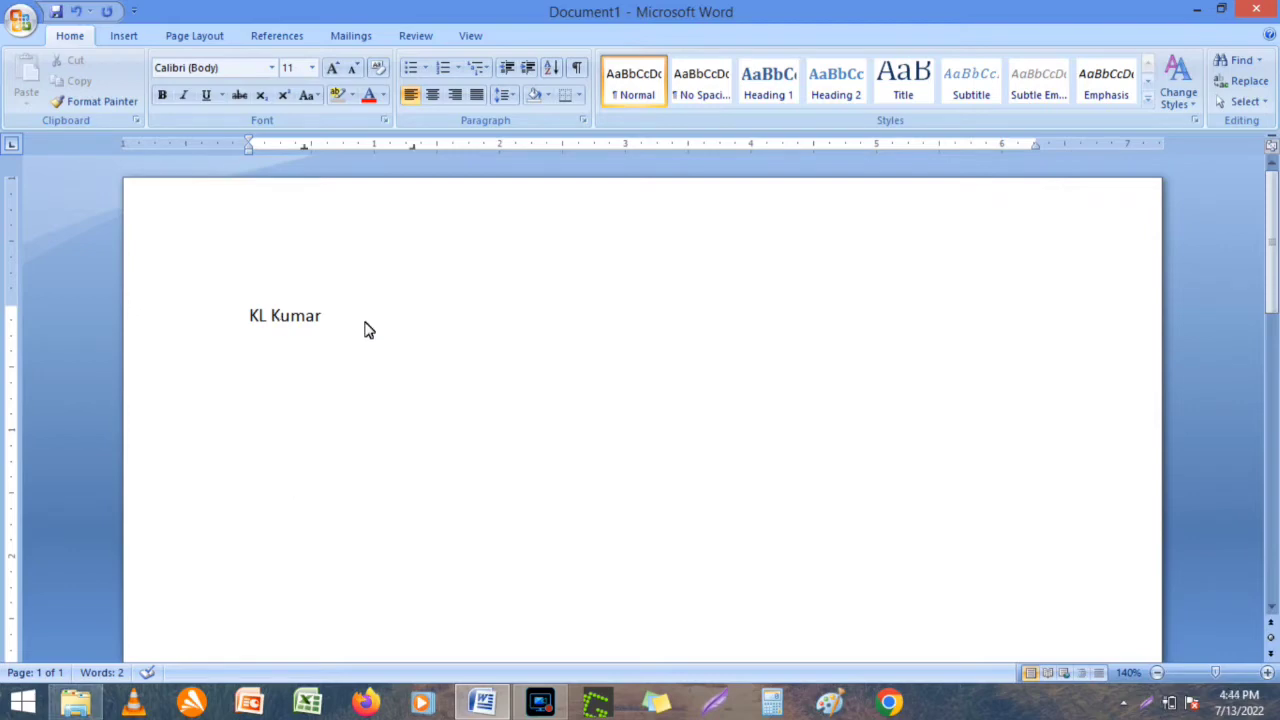
Type the job title 'Sales Executive (MBA)' under the name, fixing the 'Excutive' typo.
type("Sales Excutive")
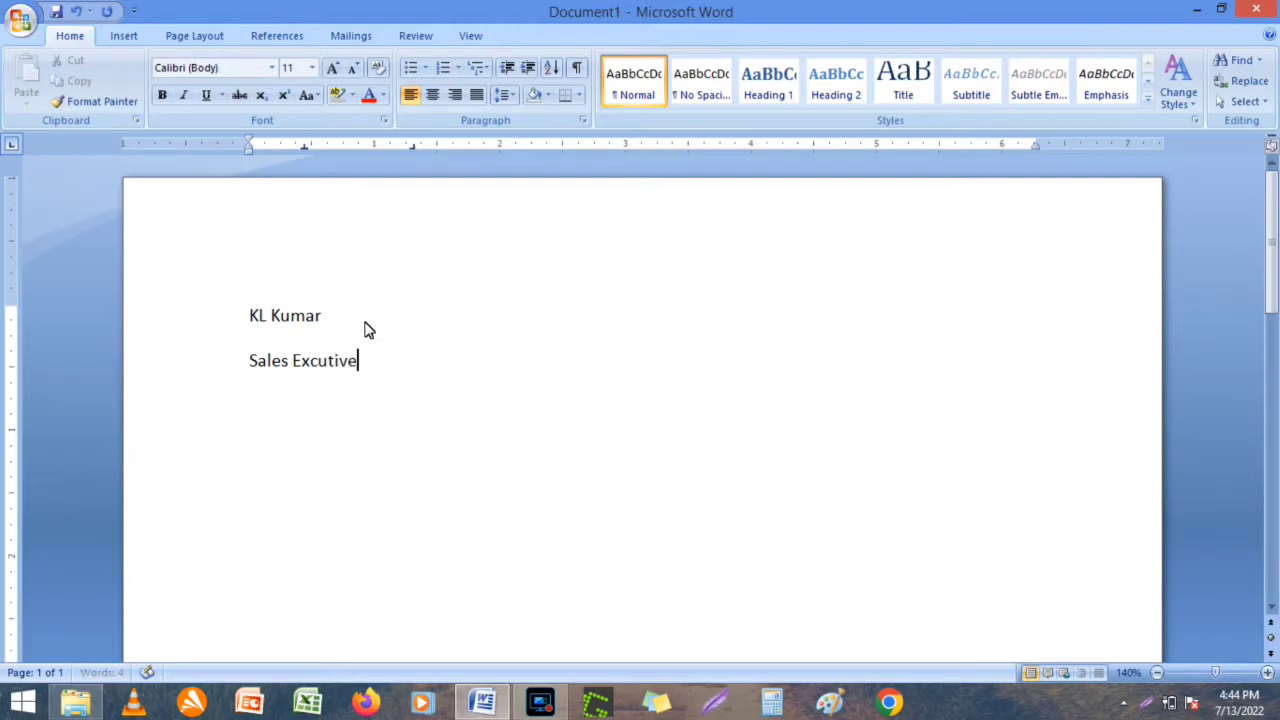
type(" (MBA)")
right_click(303, 370)
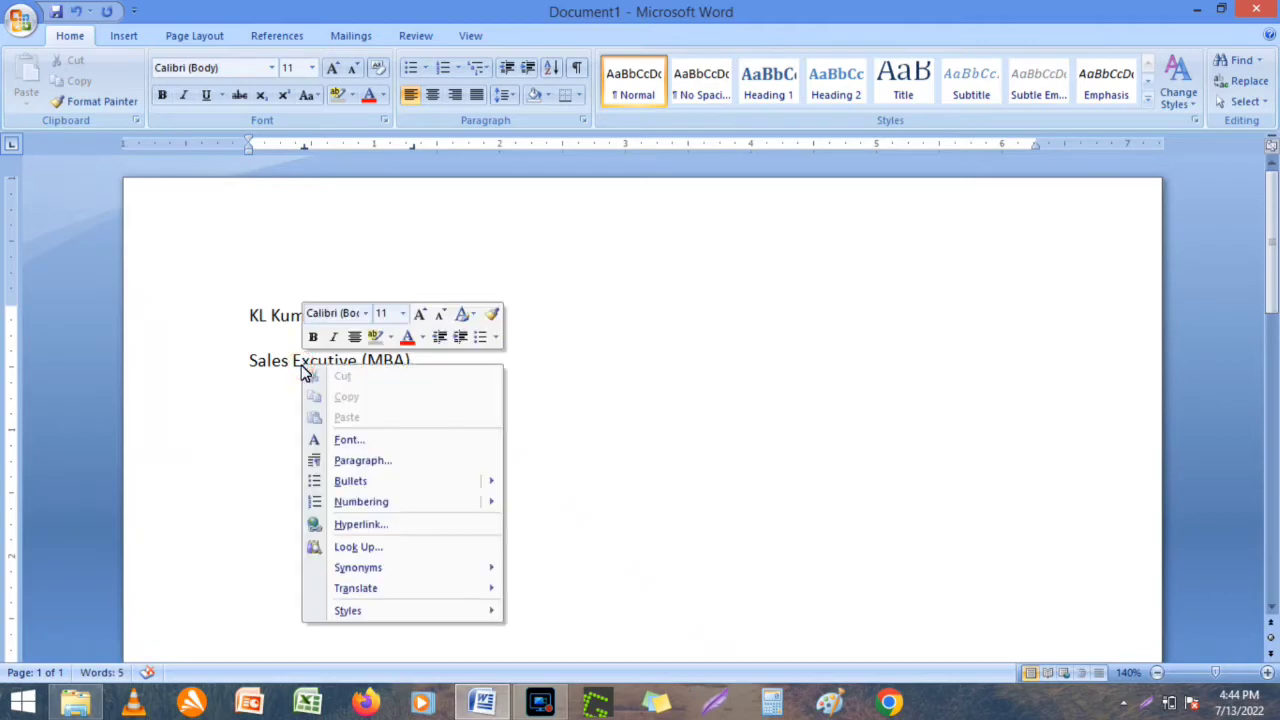
left_click(260, 405)
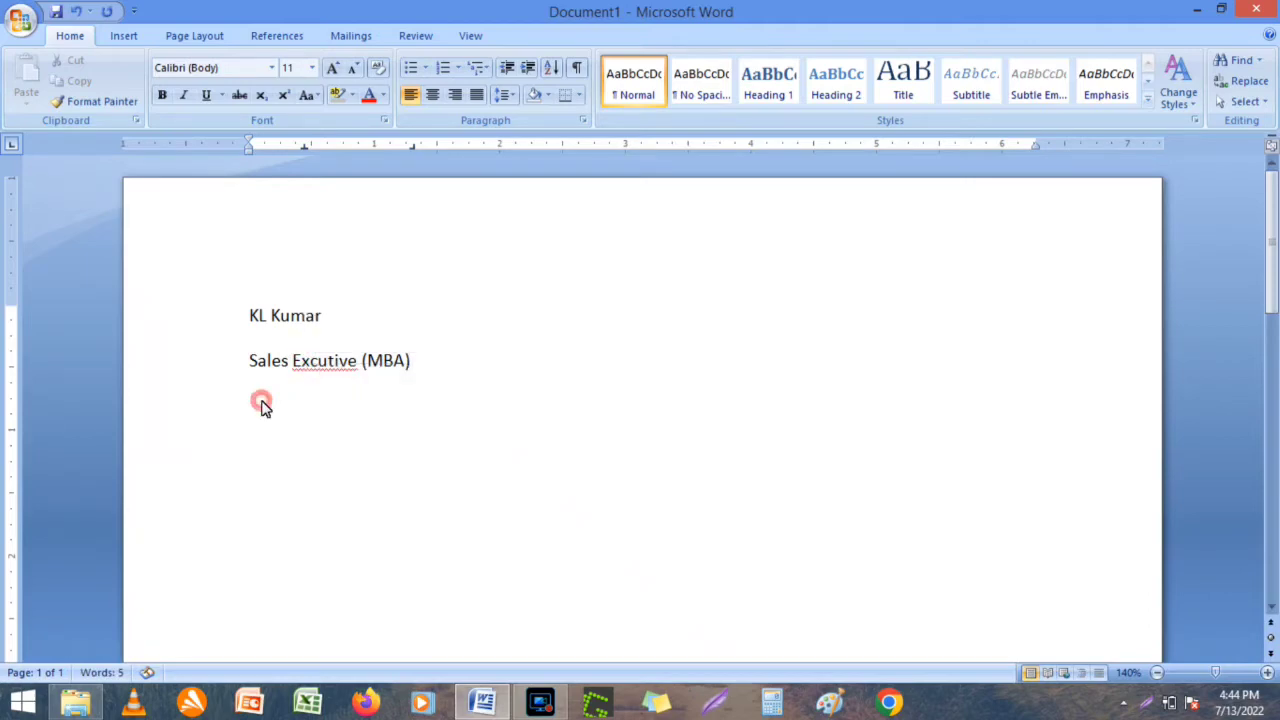
left_click(312, 364)
type("e")
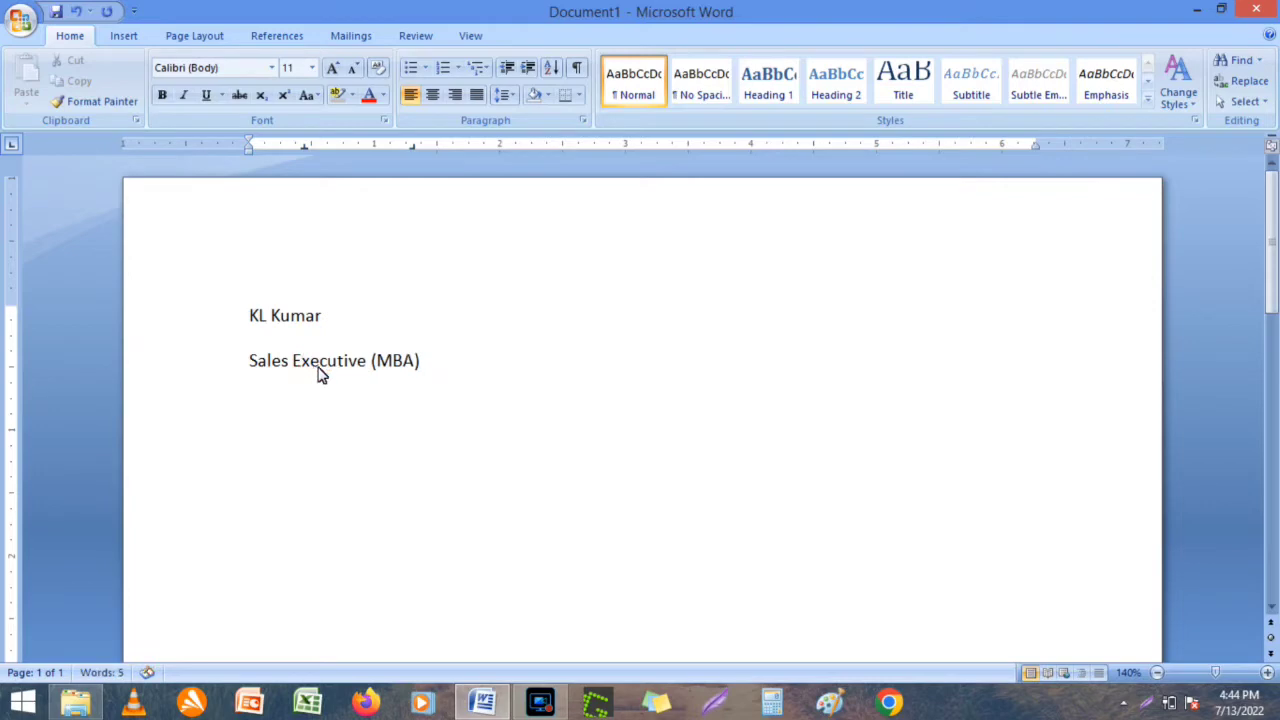
Apply the No Spacing style to the name and job title lines.
left_click(349, 410)
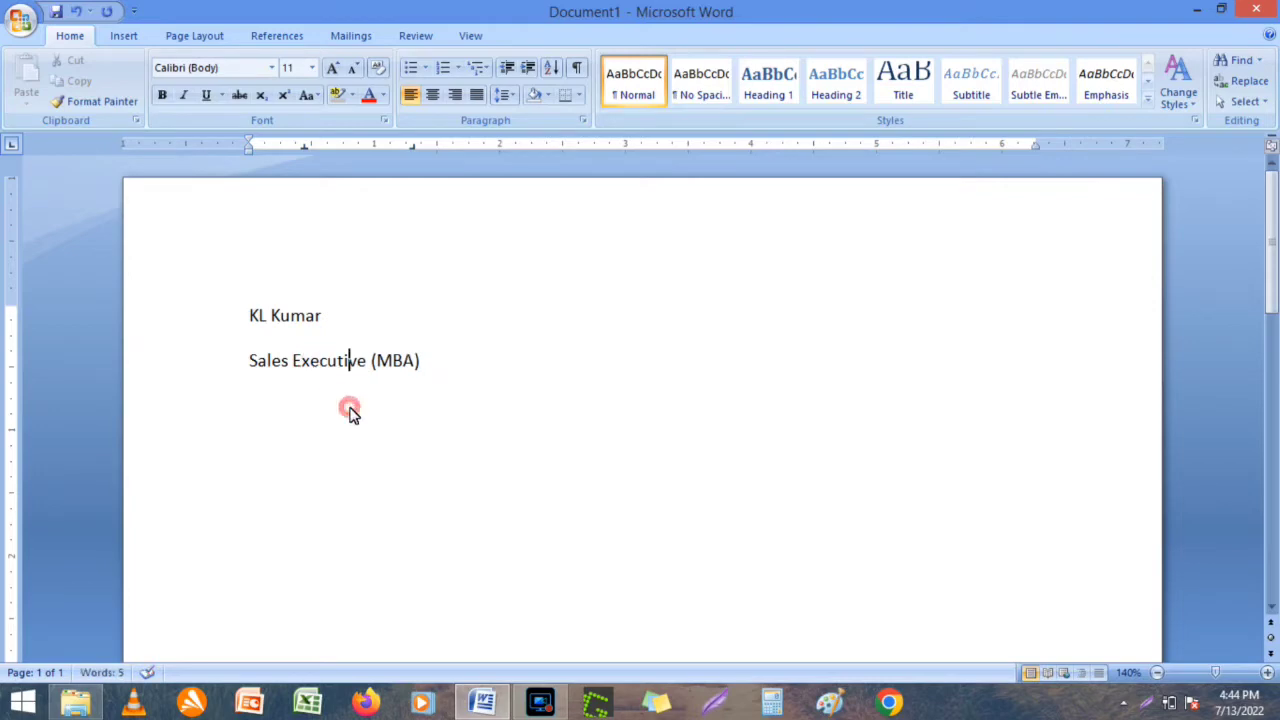
left_click(502, 350)
left_click_drag(249, 316, 422, 367)
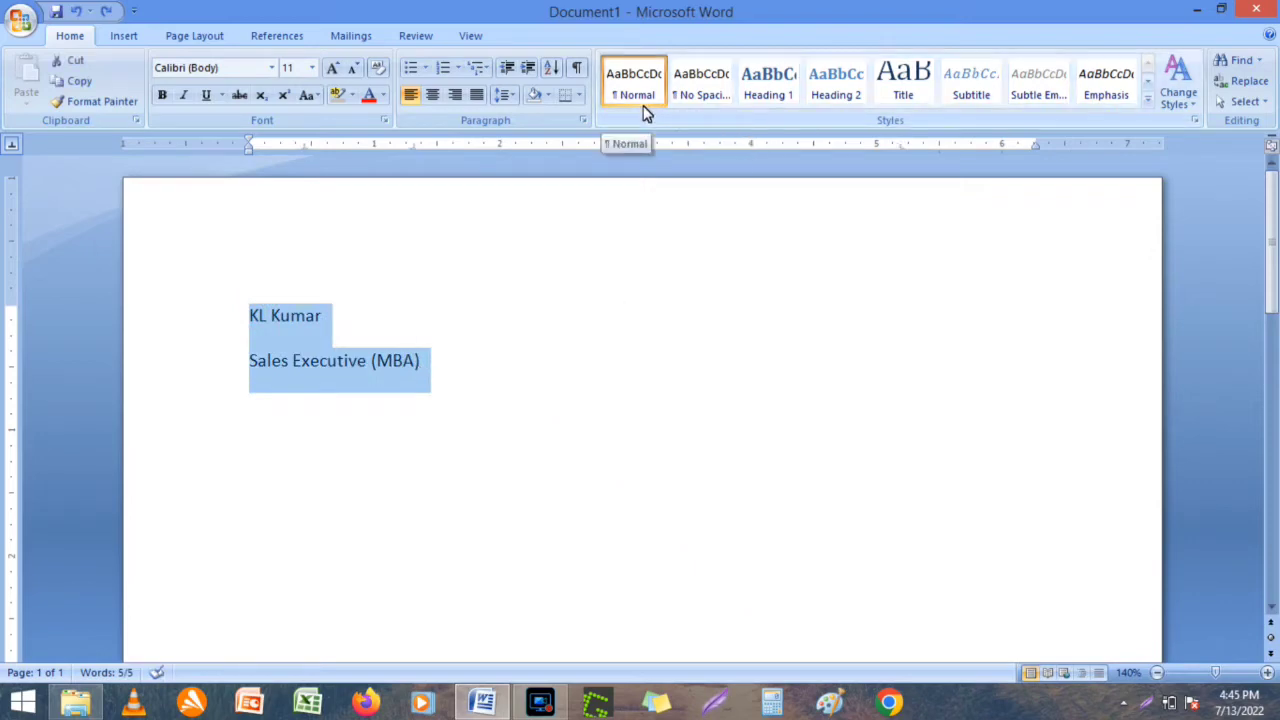
left_click(699, 100)
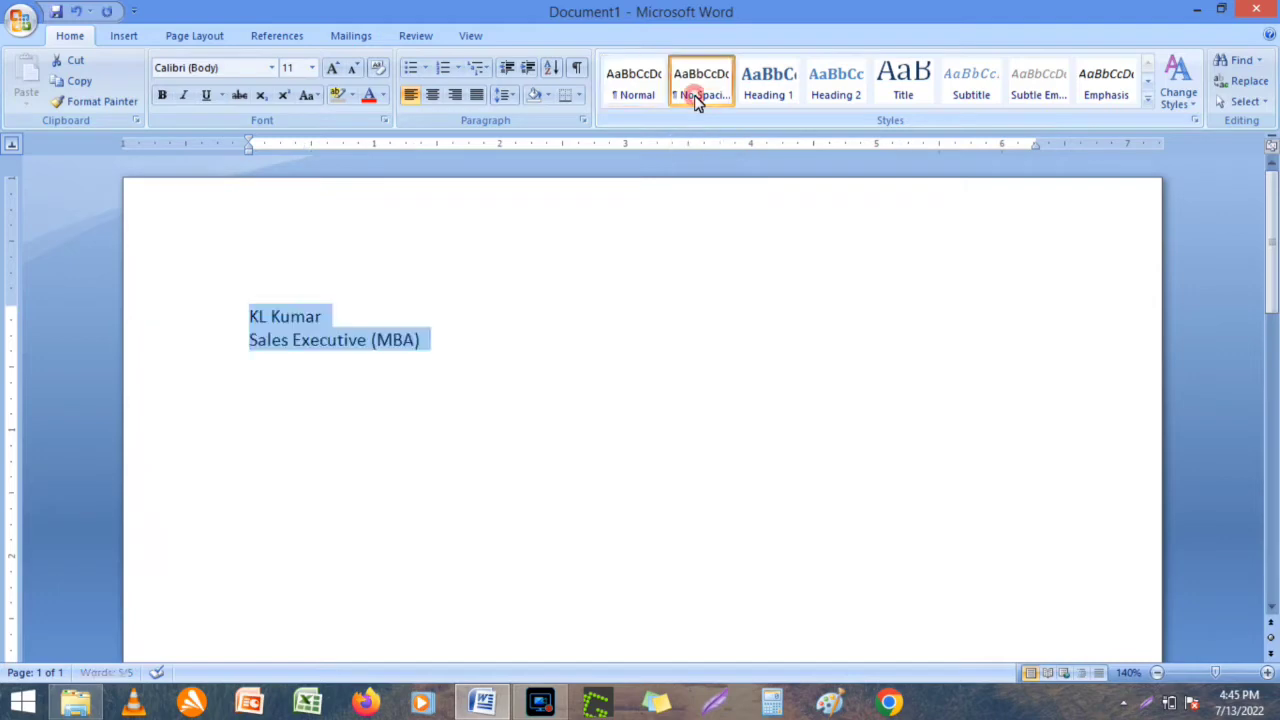
left_click(600, 264)
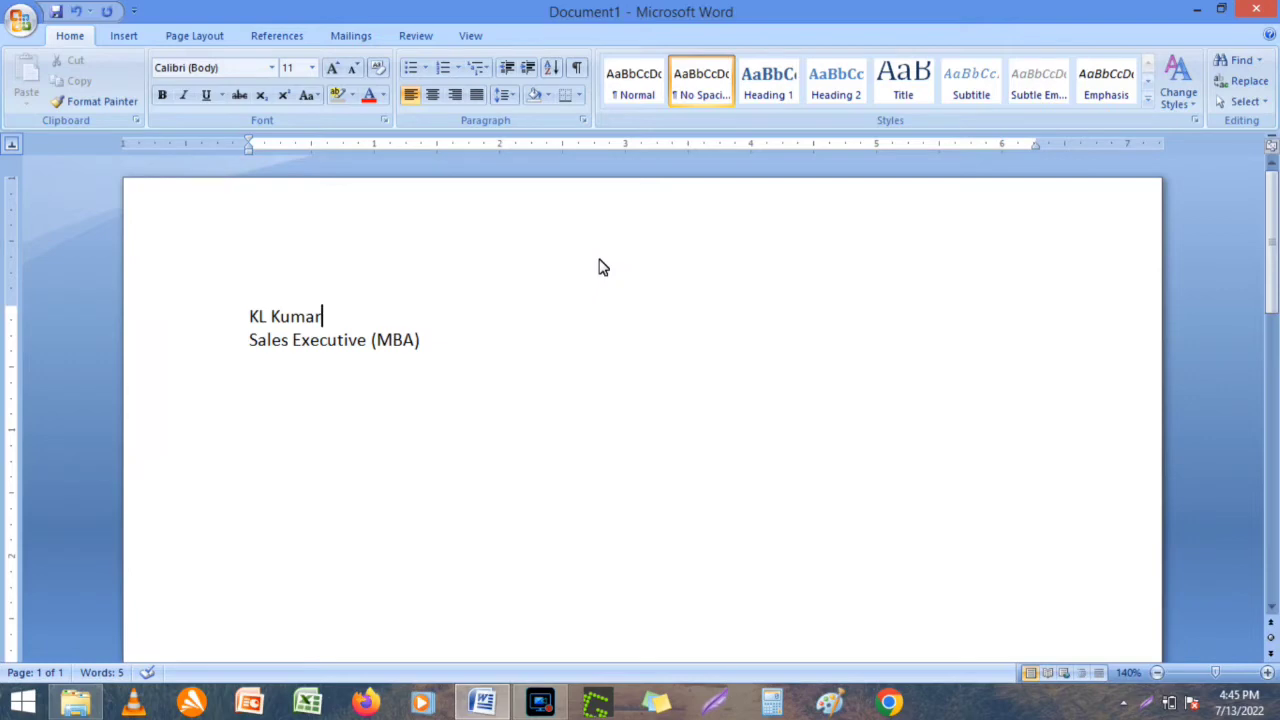
Add the mobile number line below the job title.
left_click(425, 342)
key("Return")
type("M- 92xxxxx")
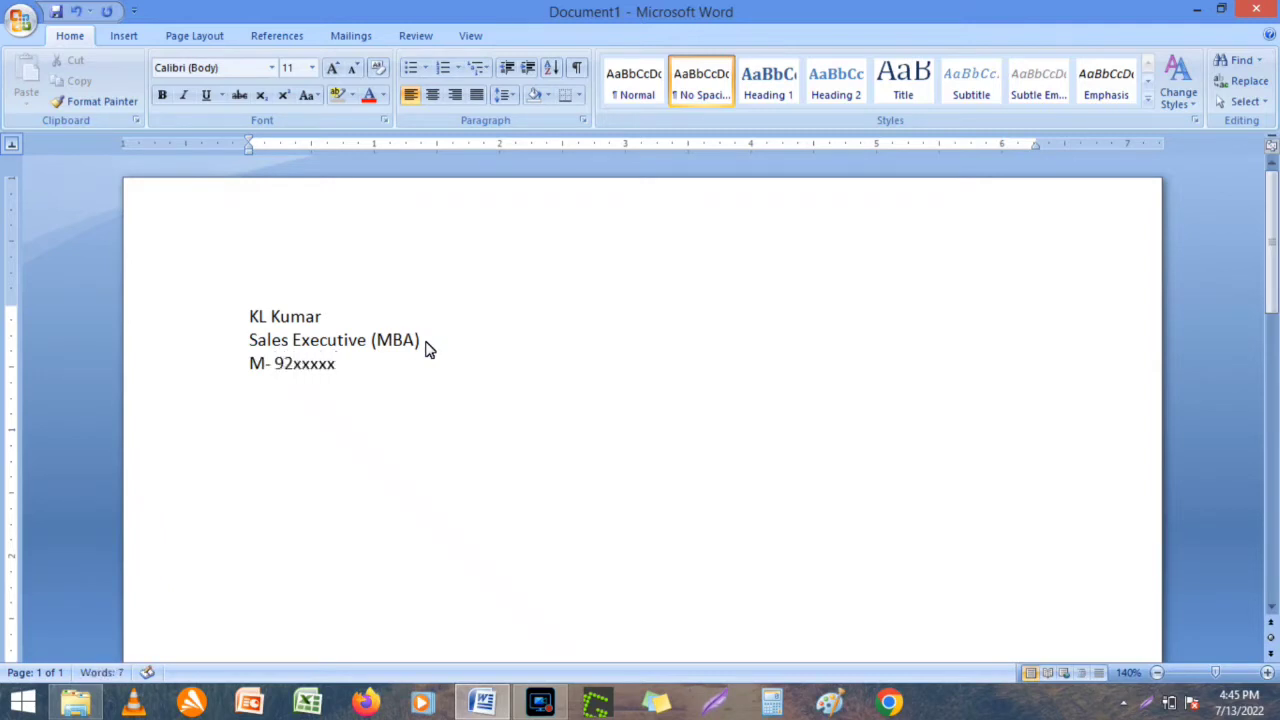
type("657")
Add the e-mail address line beneath it, correcting the domain spelling.
key("Return")
type("email=")
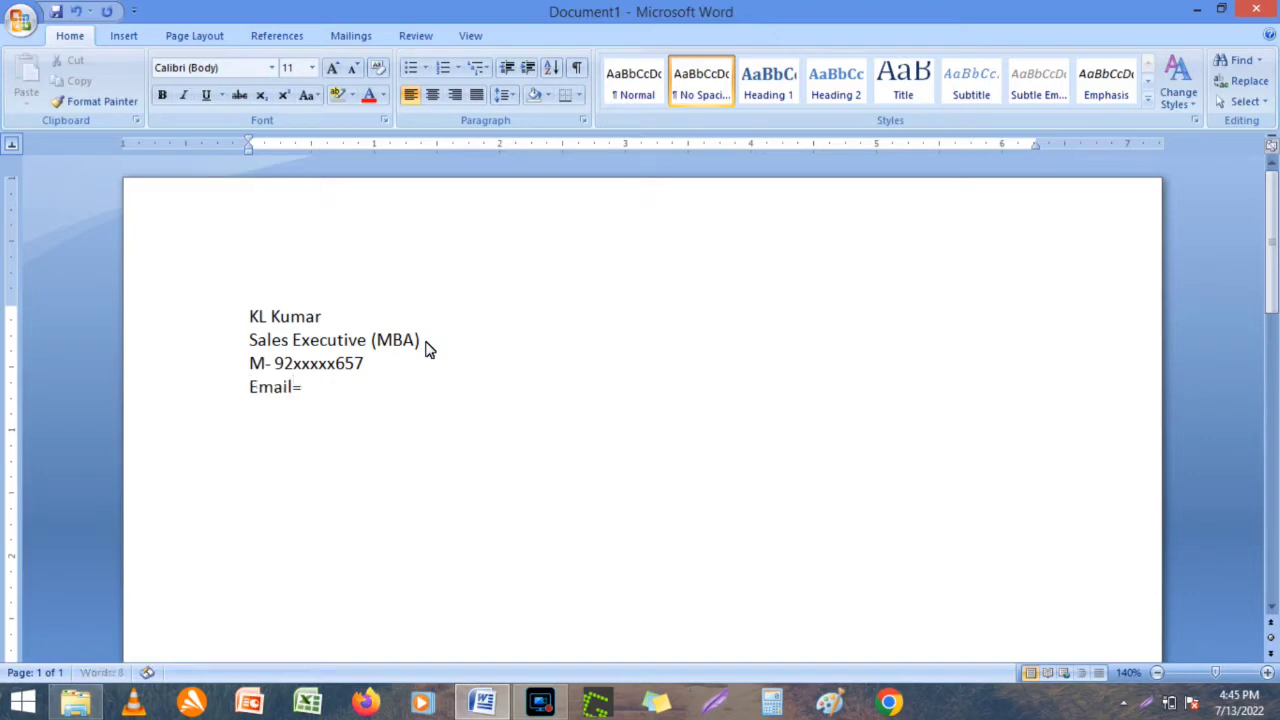
key("BackSpace")
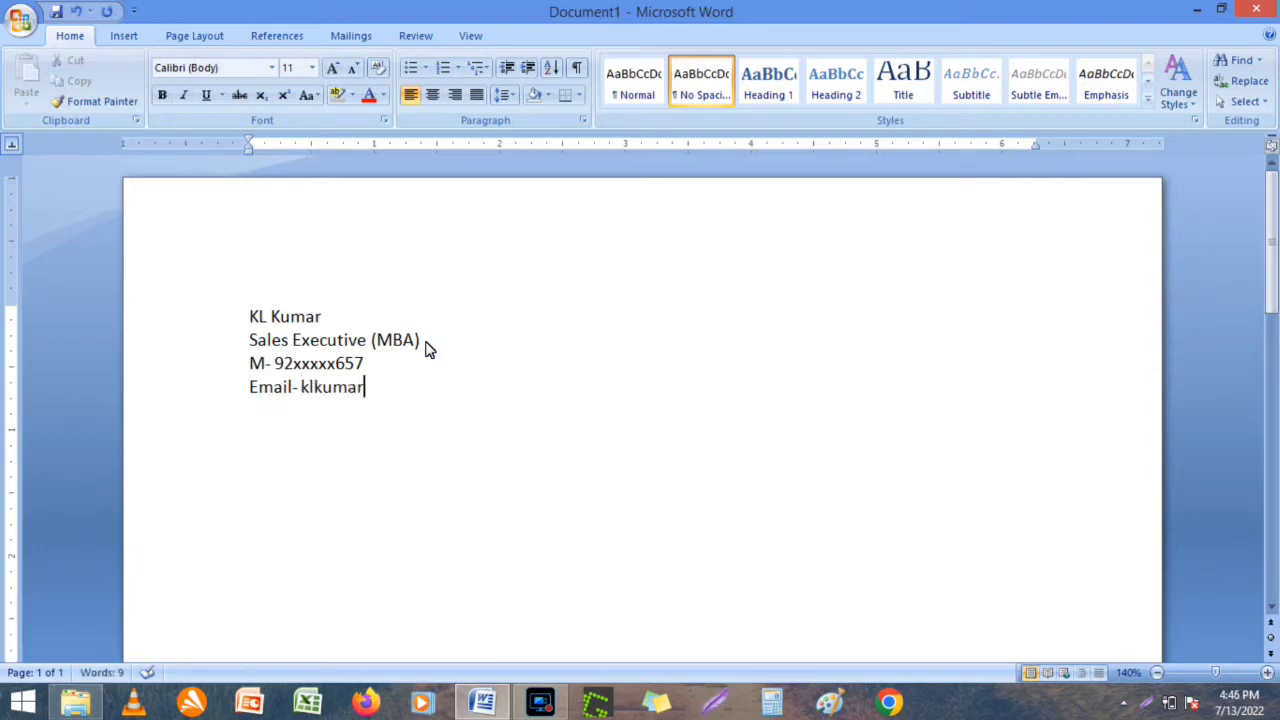
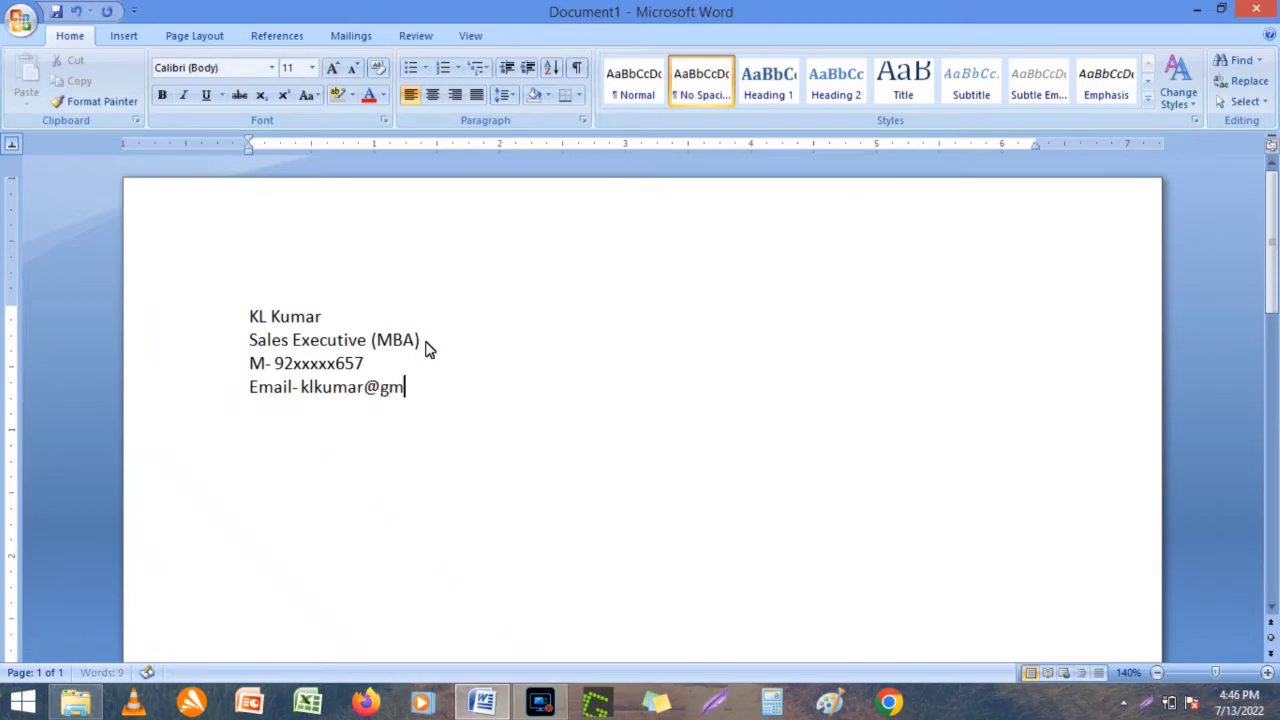
key("Left")
key("Left")
key("Left")
key("Left")
key("Left")
key("Left")
key("Left")
key("Left")
type("g")
left_click(490, 391)
Save to the Desktop as a Word document, appending ' Resme' to the candidate-name file name.
key("ctrl+s")
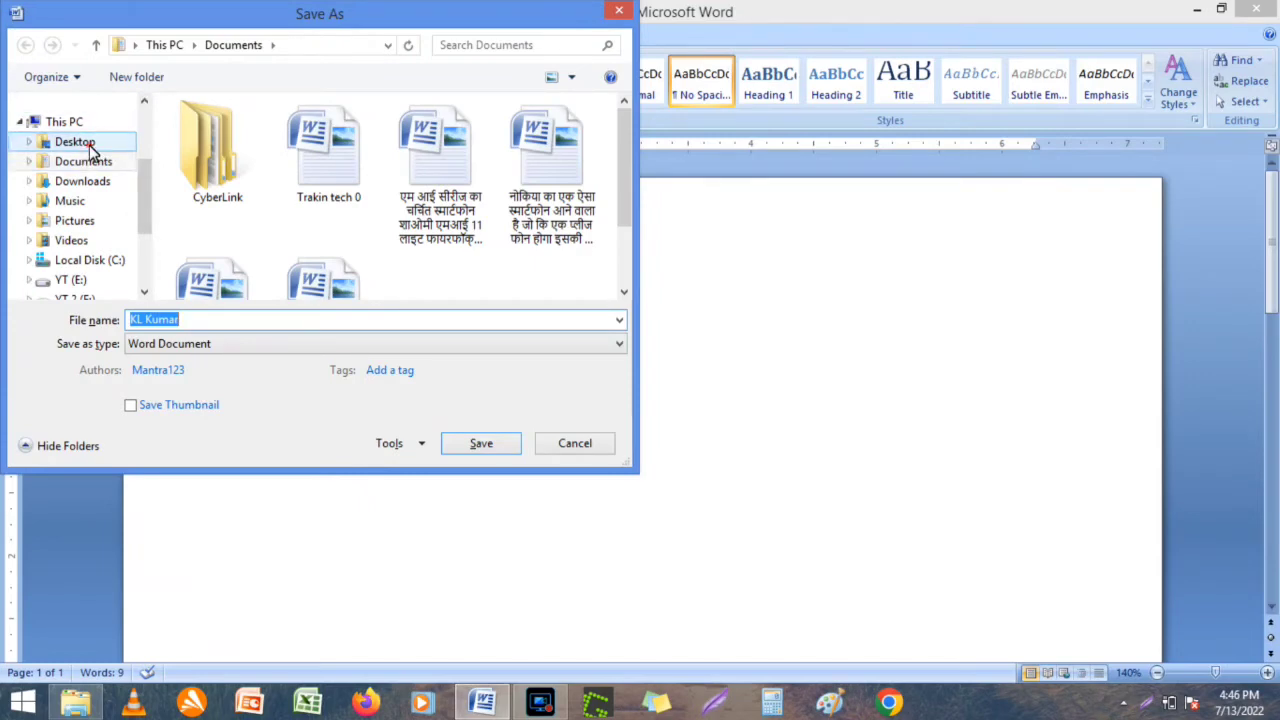
left_click(88, 146)
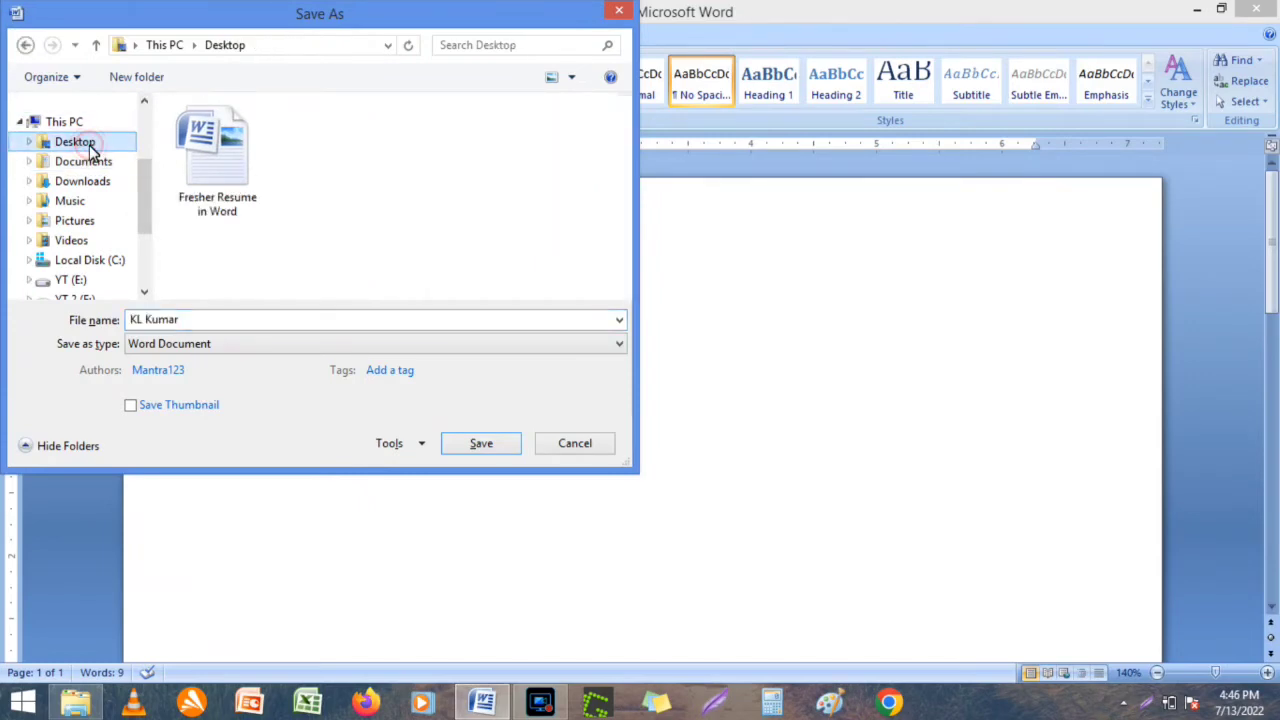
left_click(194, 325)
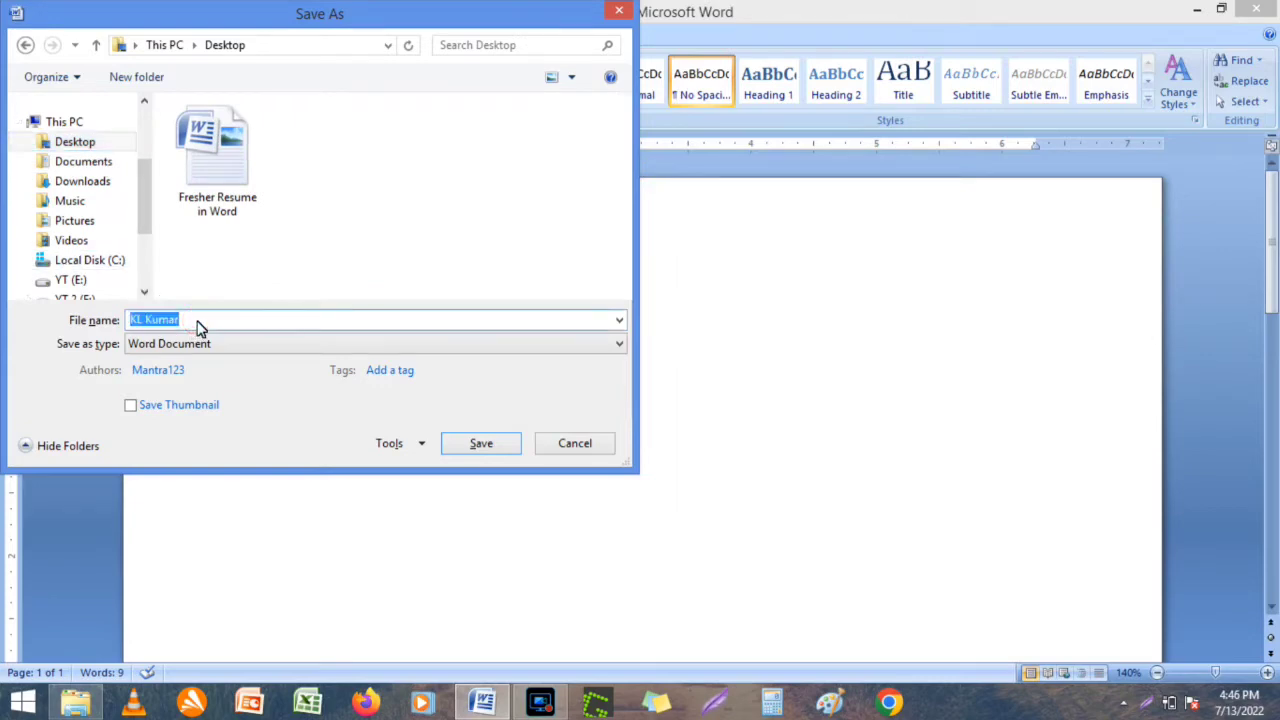
left_click(197, 325)
type("Resme")
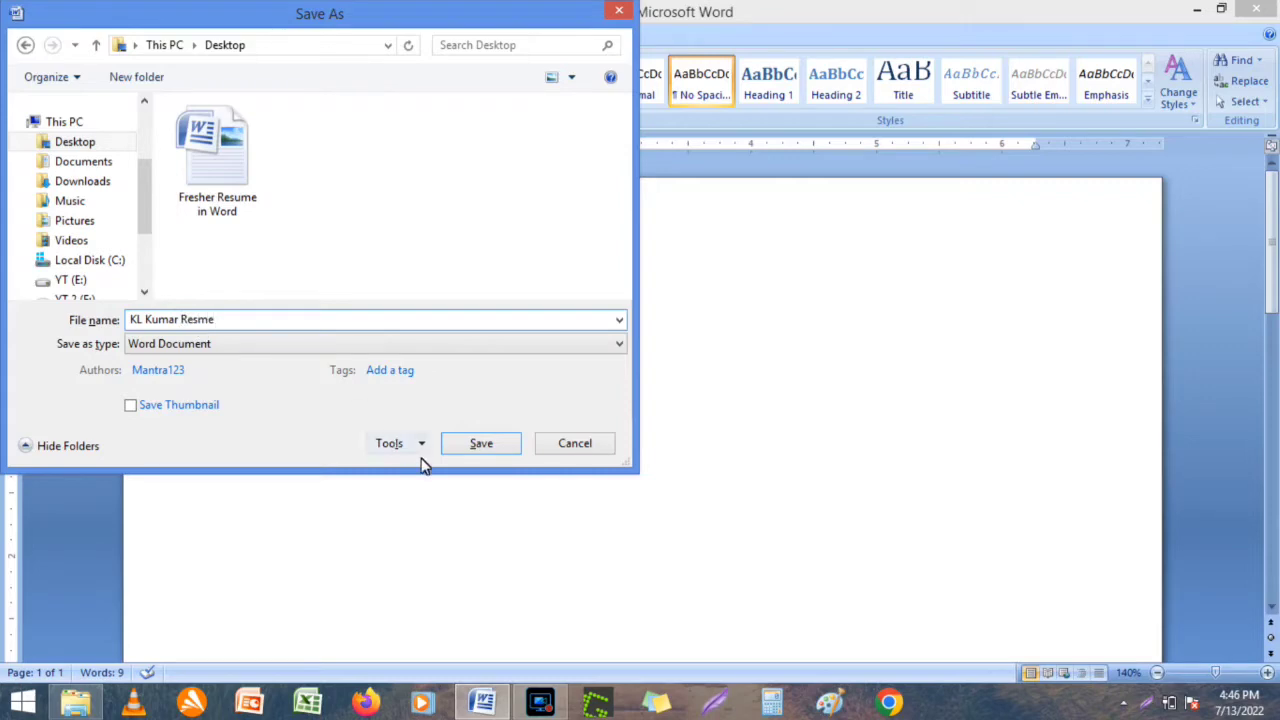
left_click(480, 443)
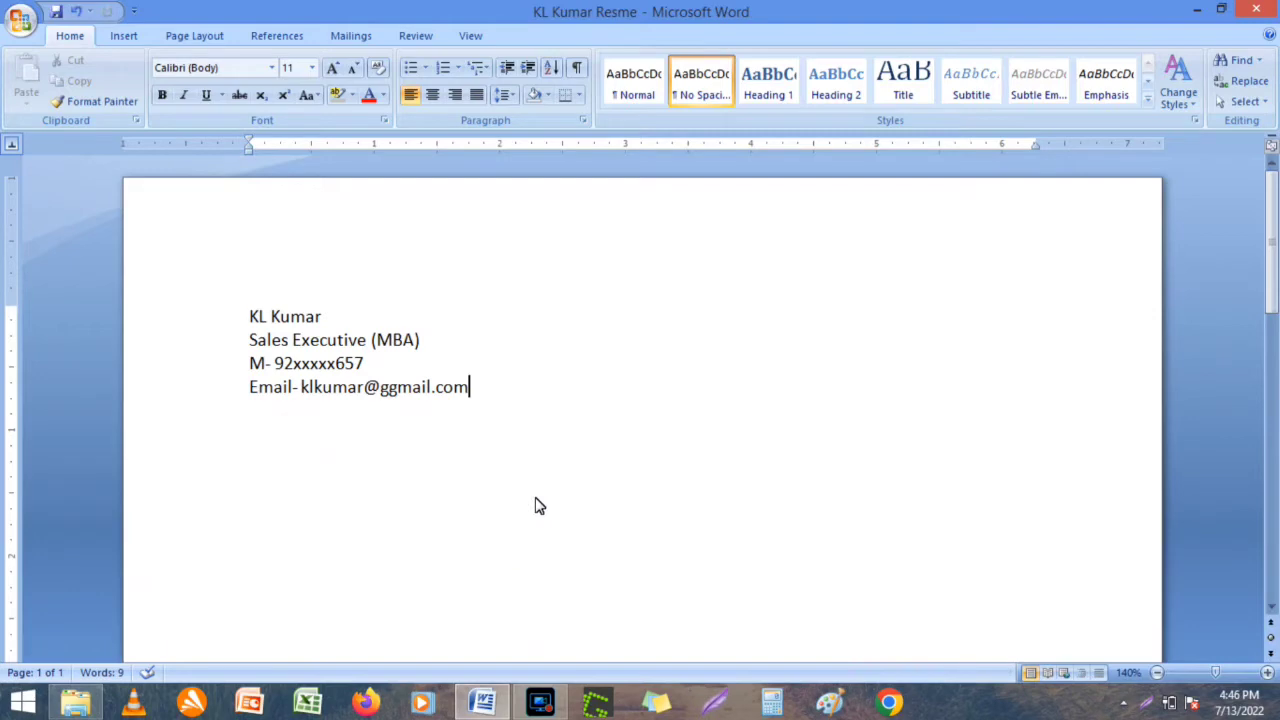
Add a horizontal rule under the contact lines from a row of underscores.
key("Return")
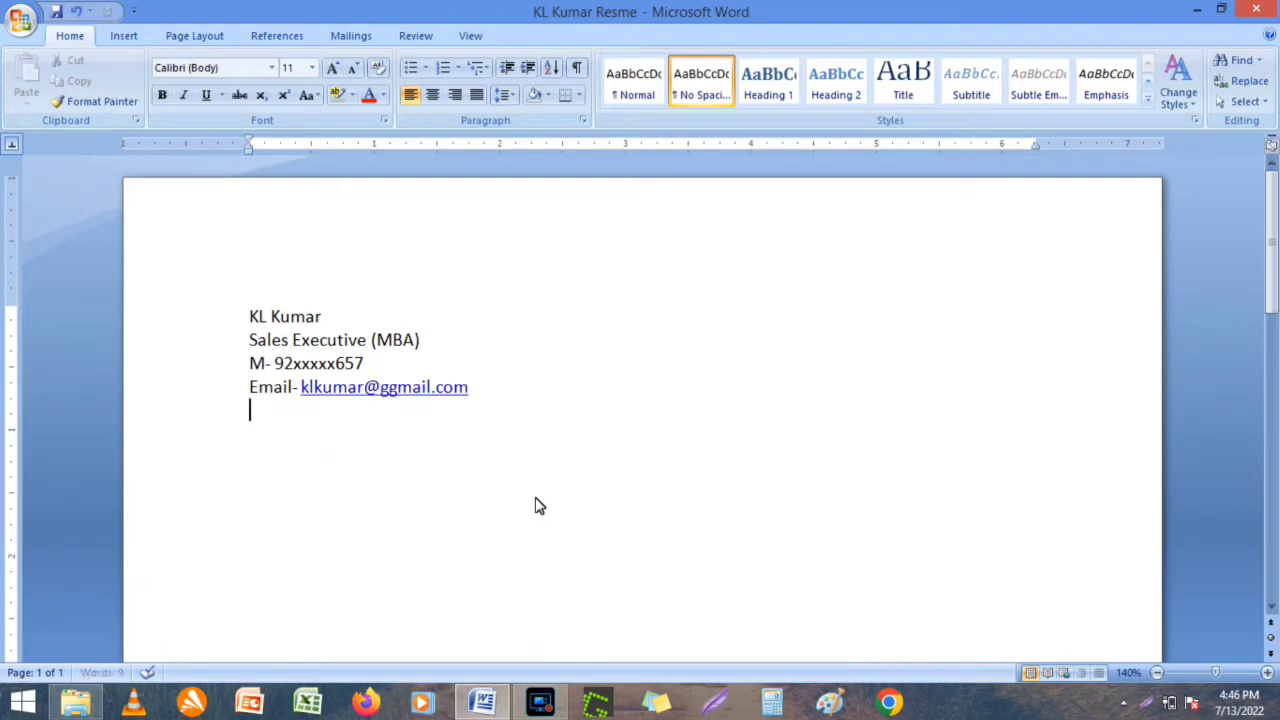
type("____________________________________________________________________________________")
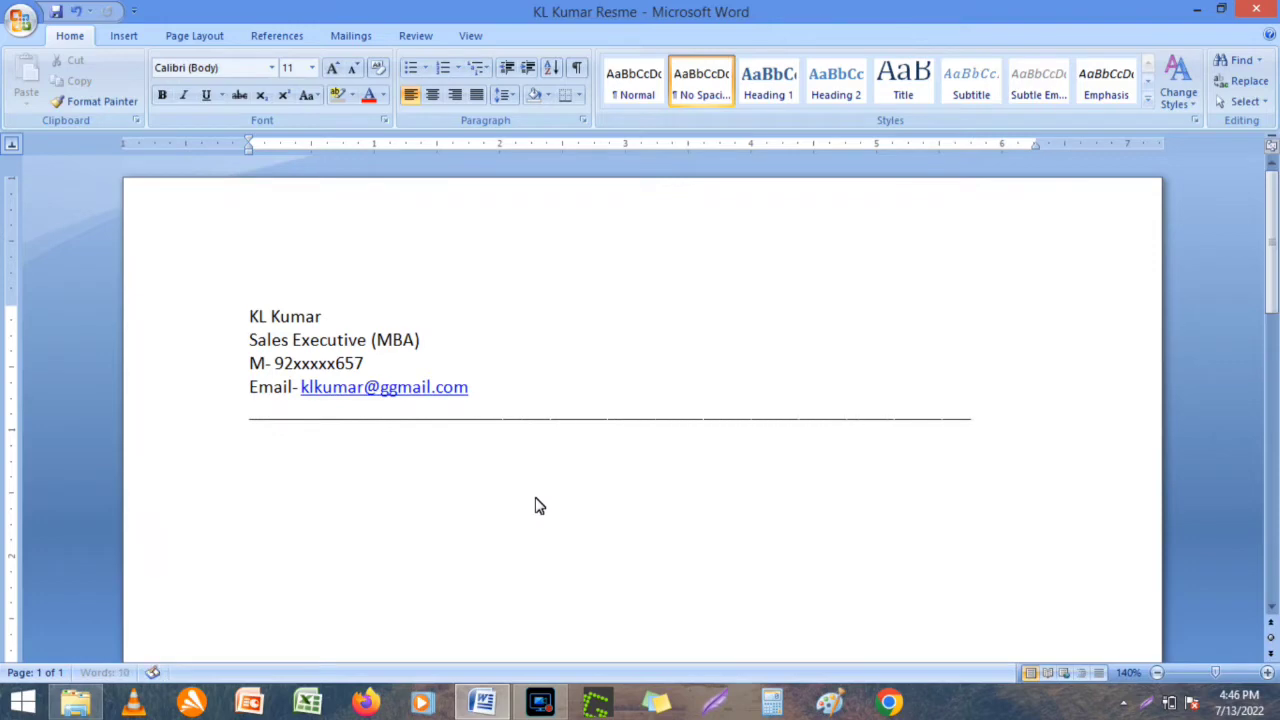
key("BackSpace")
key("BackSpace")
key("BackSpace")
key("BackSpace")
key("BackSpace")
key("Return")
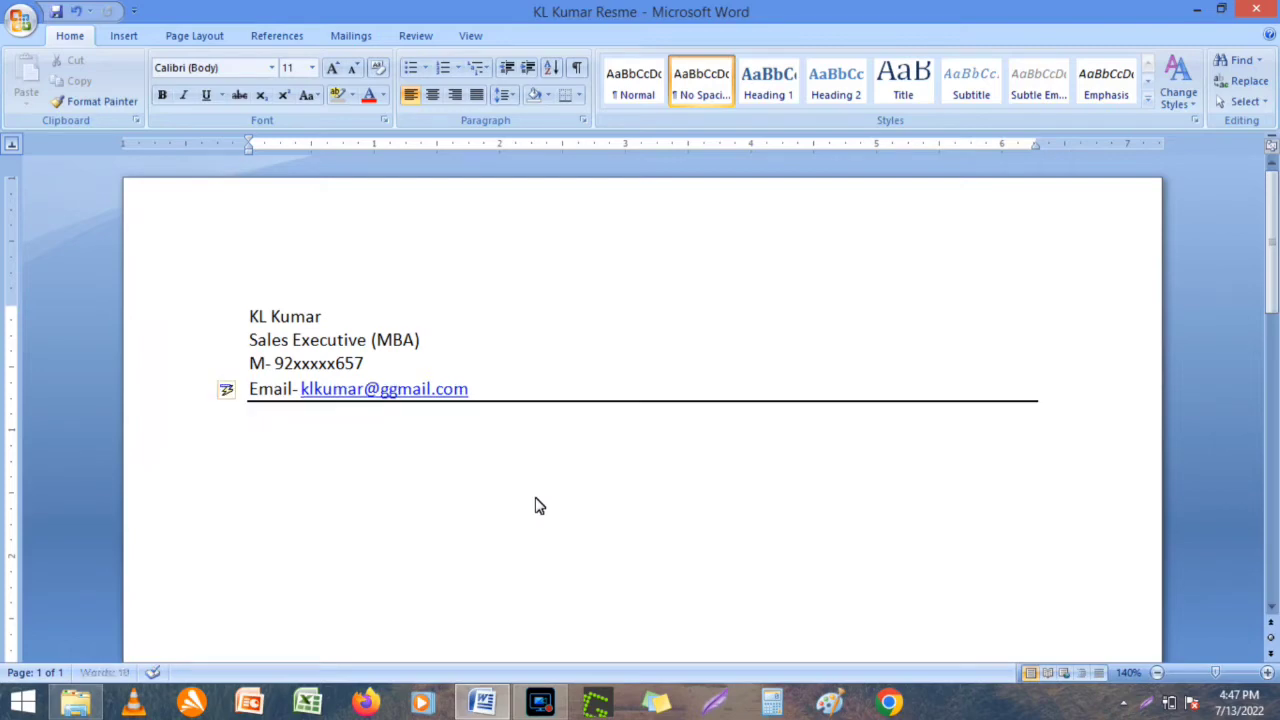
Add the 'Career Objective' heading and begin its paragraph 'Seeing an Career in Sales Industries…'.
type("Career Obje")
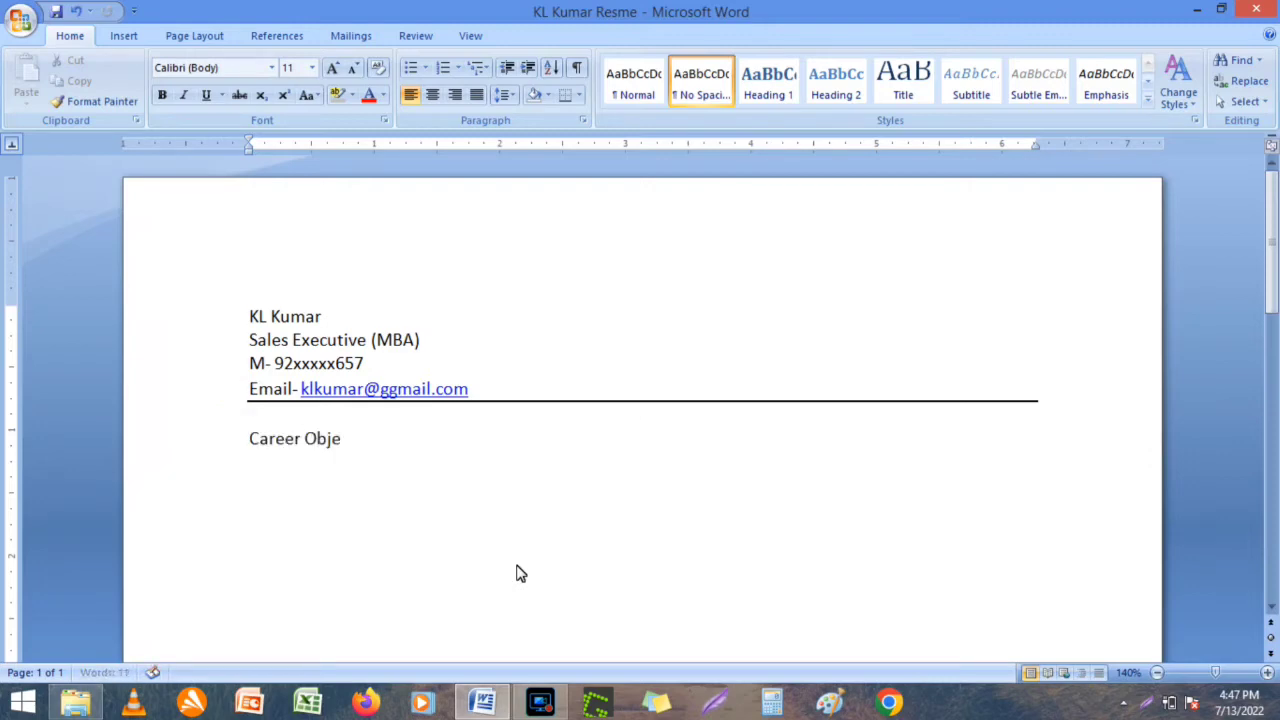
type("ctive")
key("Return")
type("See")
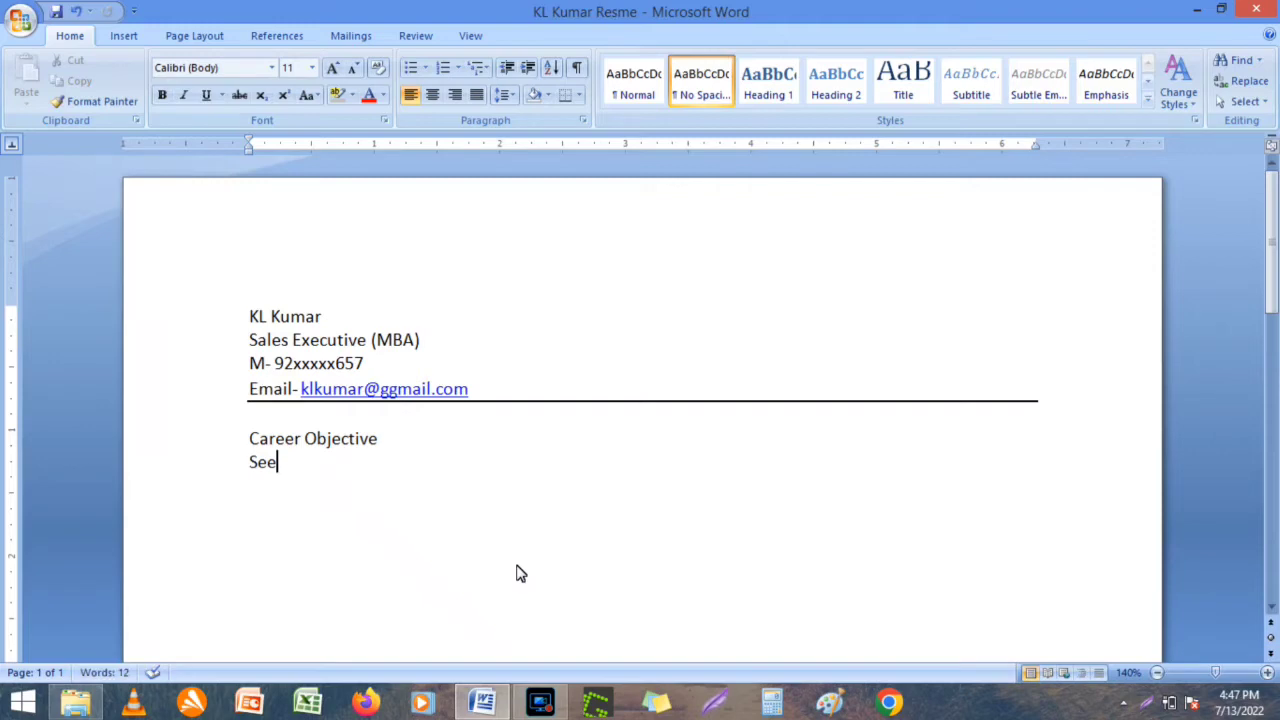
type("ing an Car")
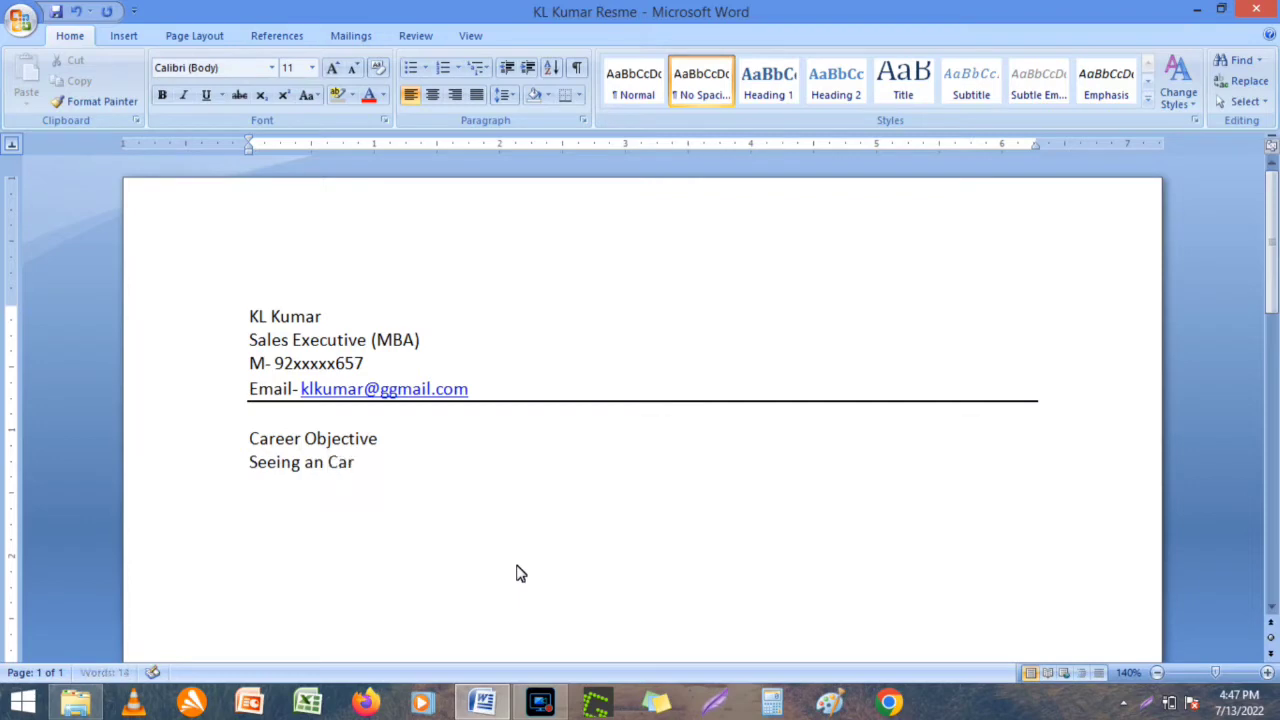
type("eer in Sales I")
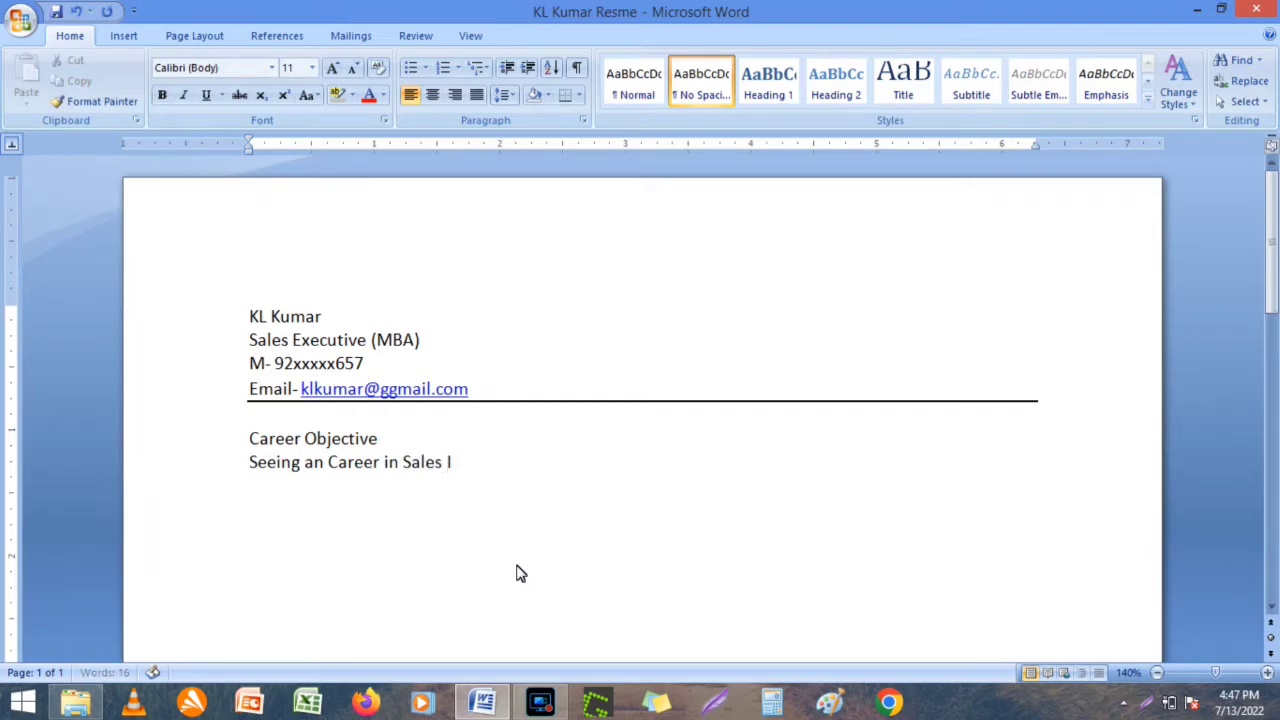
type("ndustries Where")
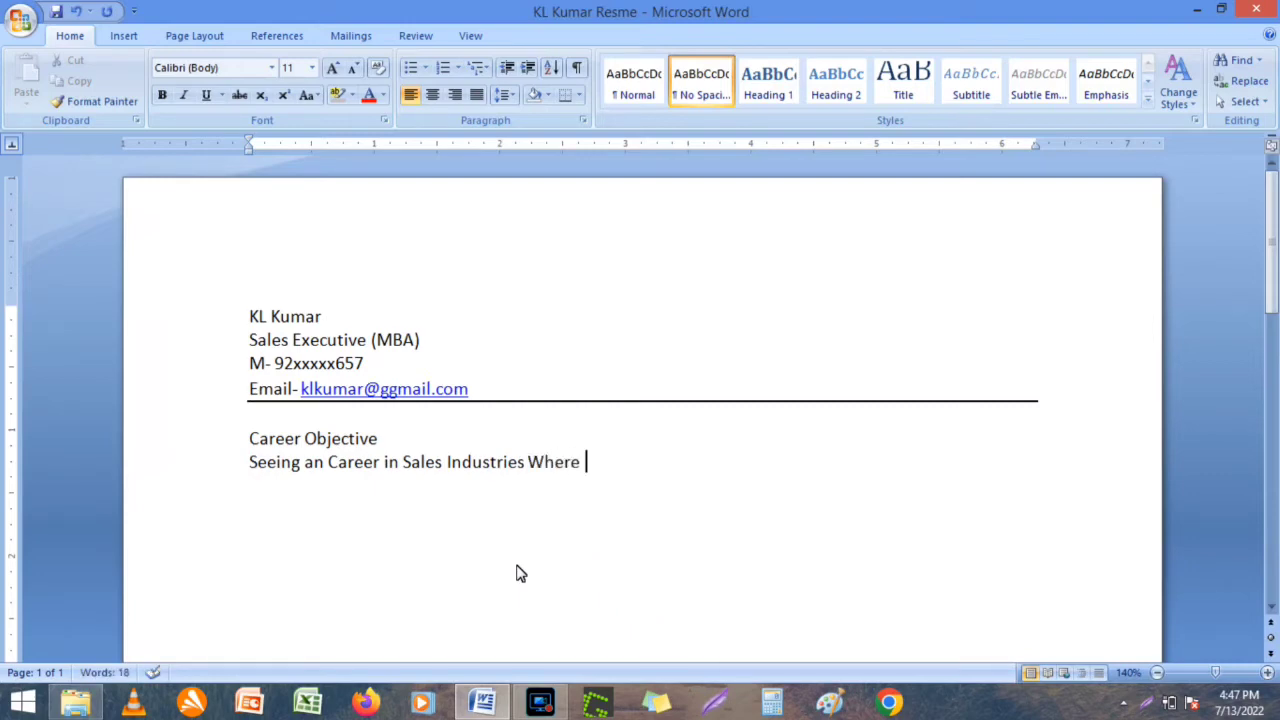
type(" I Utiliz")
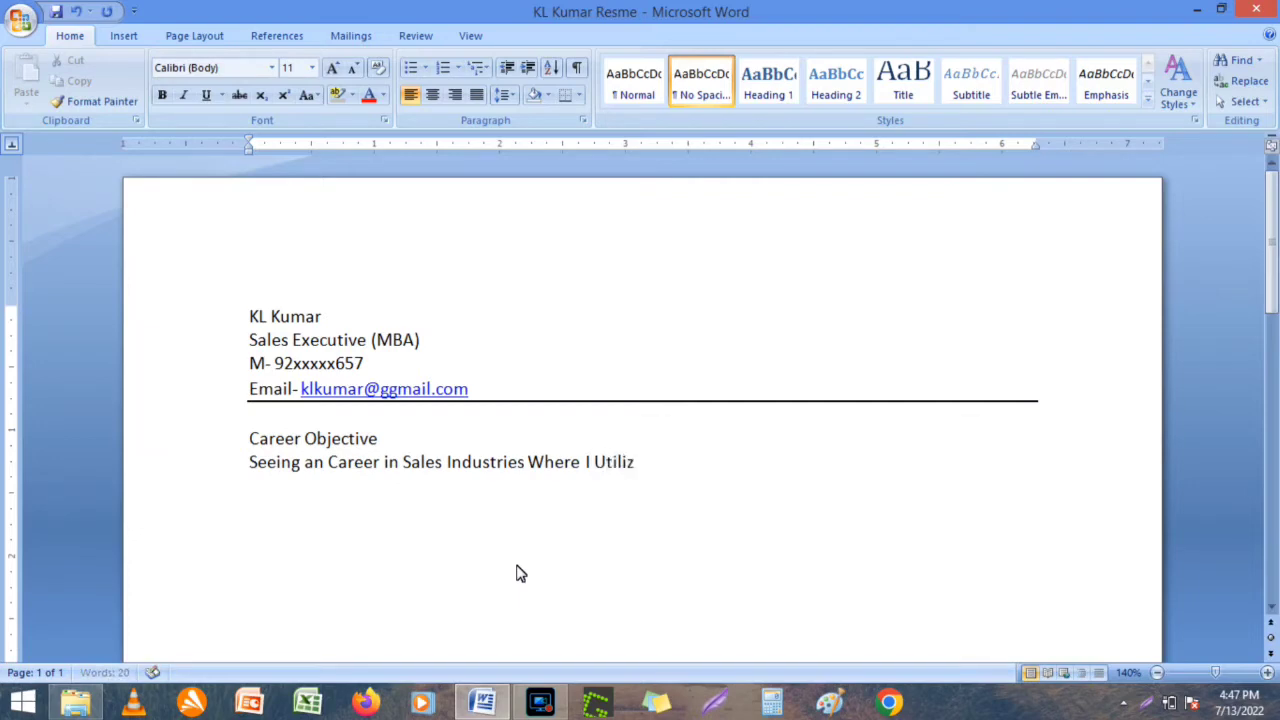
type("e my Strength ")
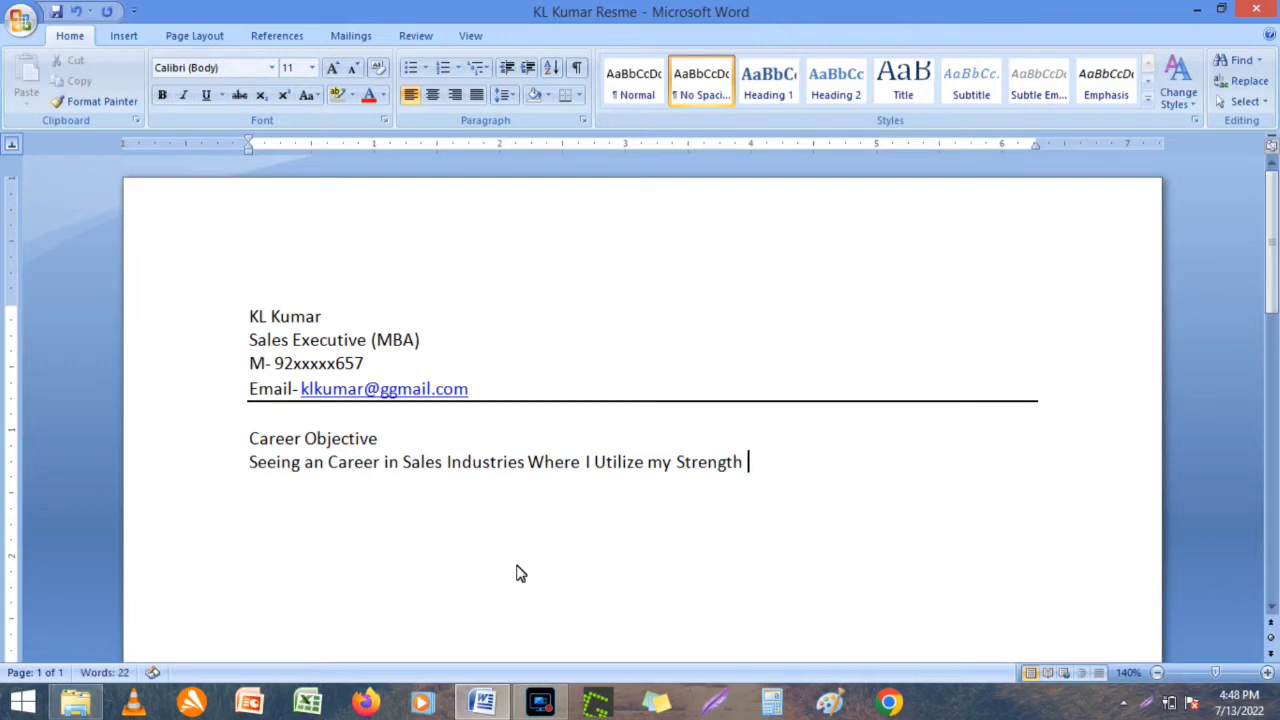
type("&")
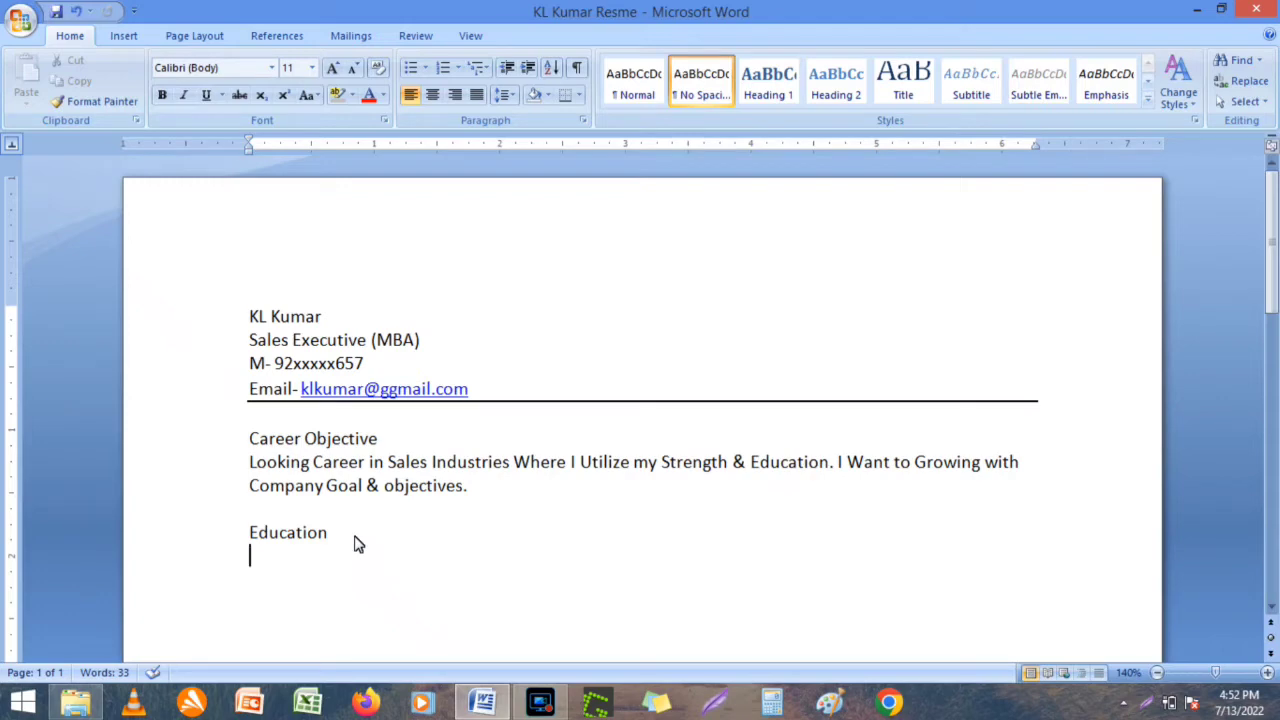
Type the MBA and CBSC Board Education entries, correcting 'Sles' to 'Market'.
type("MBA in")
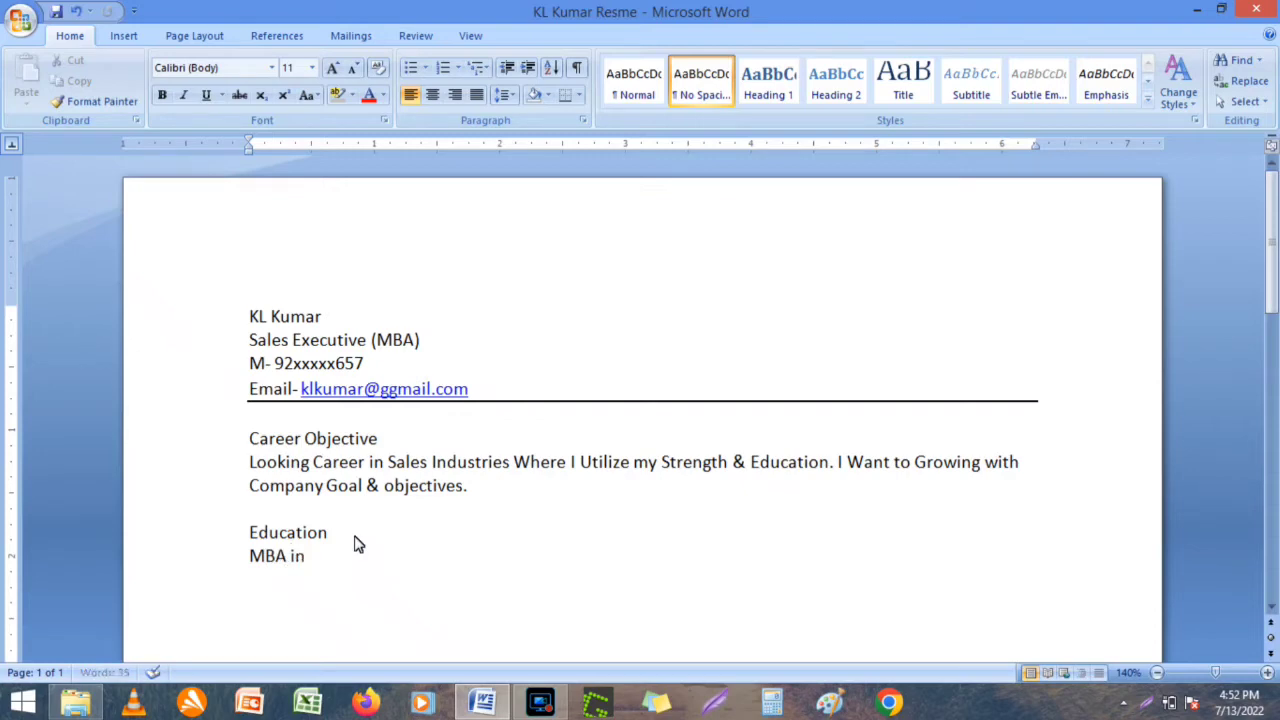
type(" Sle")
type("s")
key("BackSpace")
key("BackSpace")
key("BackSpace")
key("BackSpace")
type("Market")
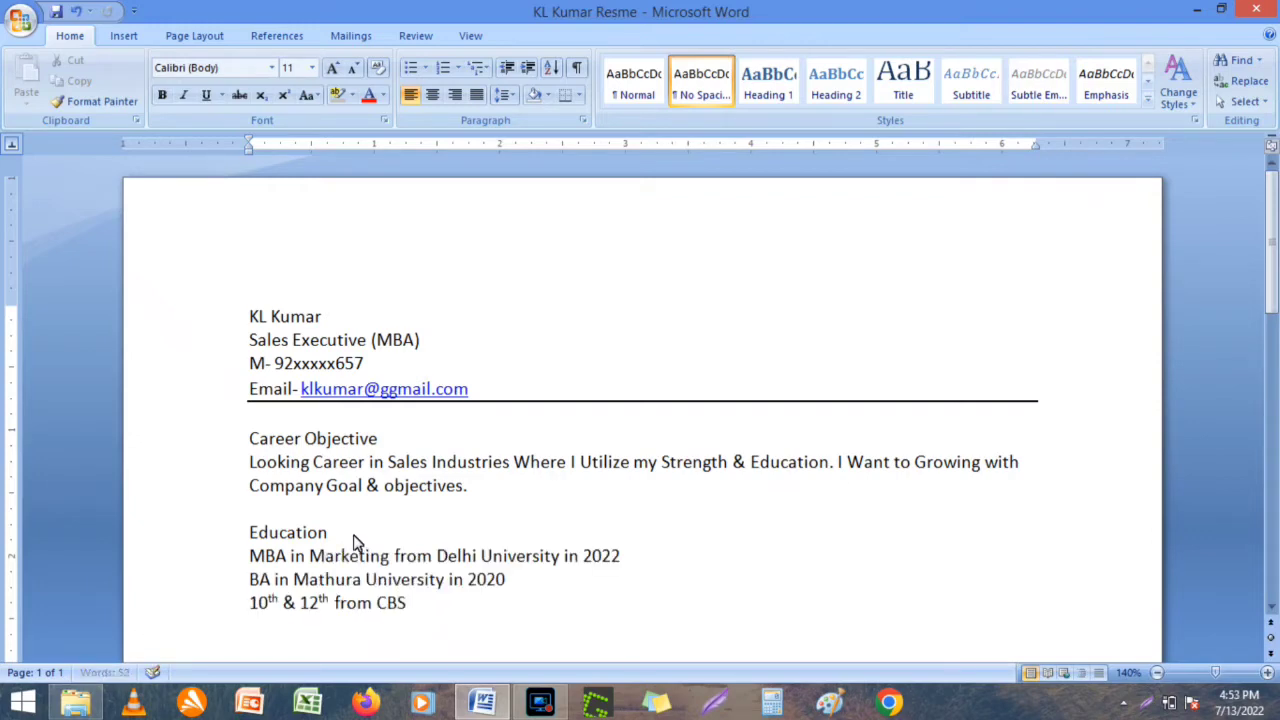
type("CBSC Board")
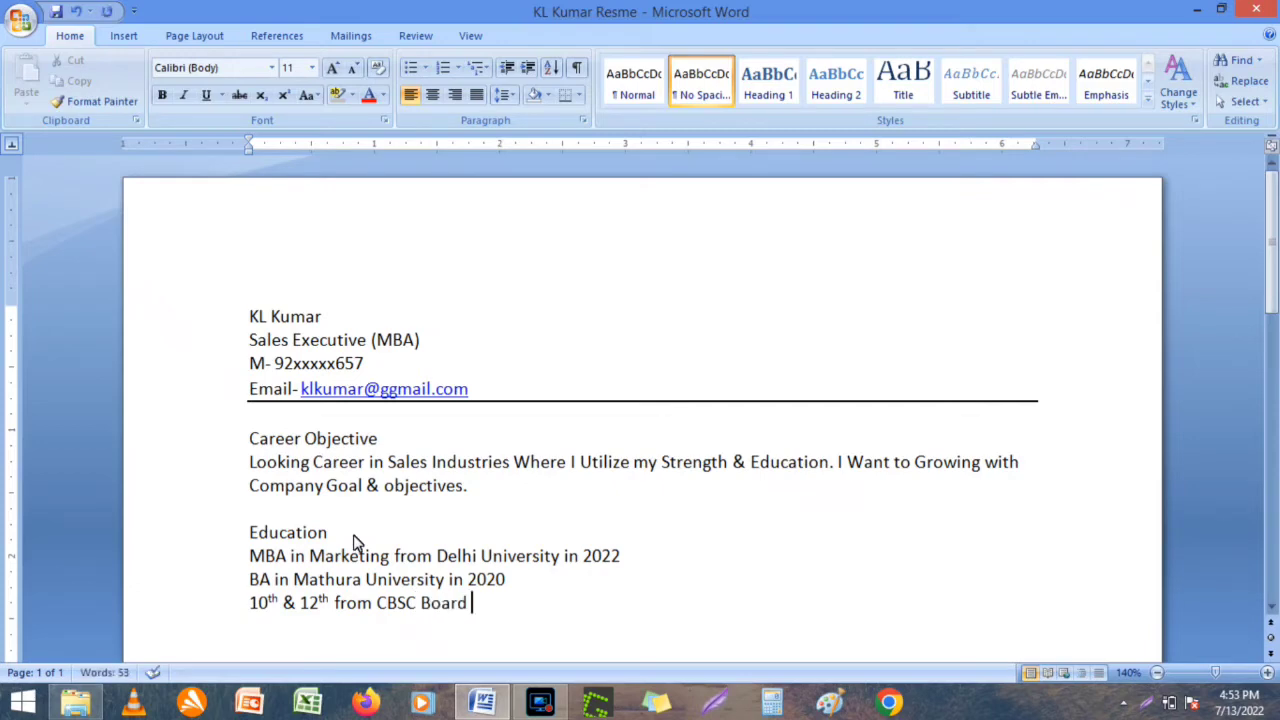
type("in")
Finish the 12th entry with 2017, add '10th from CBSC Board in 2015', and save.
left_click(302, 604)
key("BackSpace")
key("BackSpace")
key("BackSpace")
key("BackSpace")
key("BackSpace")
key("BackSpace")
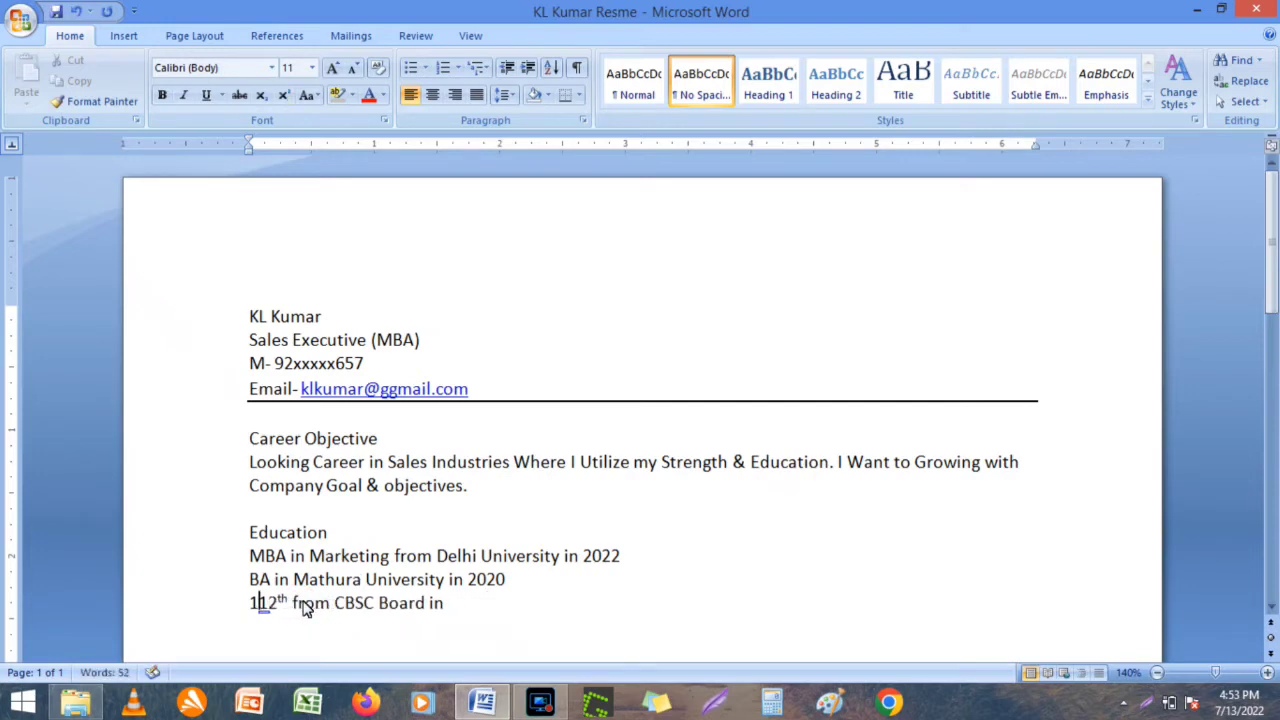
key("BackSpace")
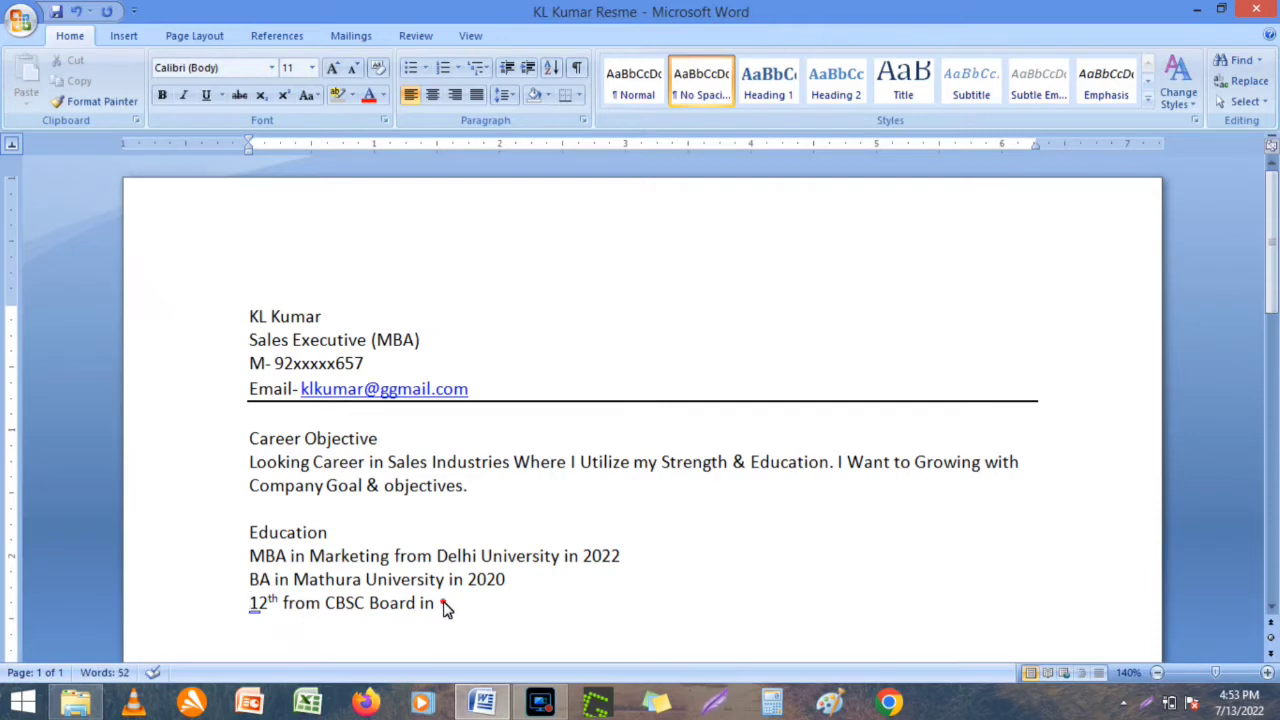
left_click(441, 604)
type("2017")
key("Return")
type("10th from CB")
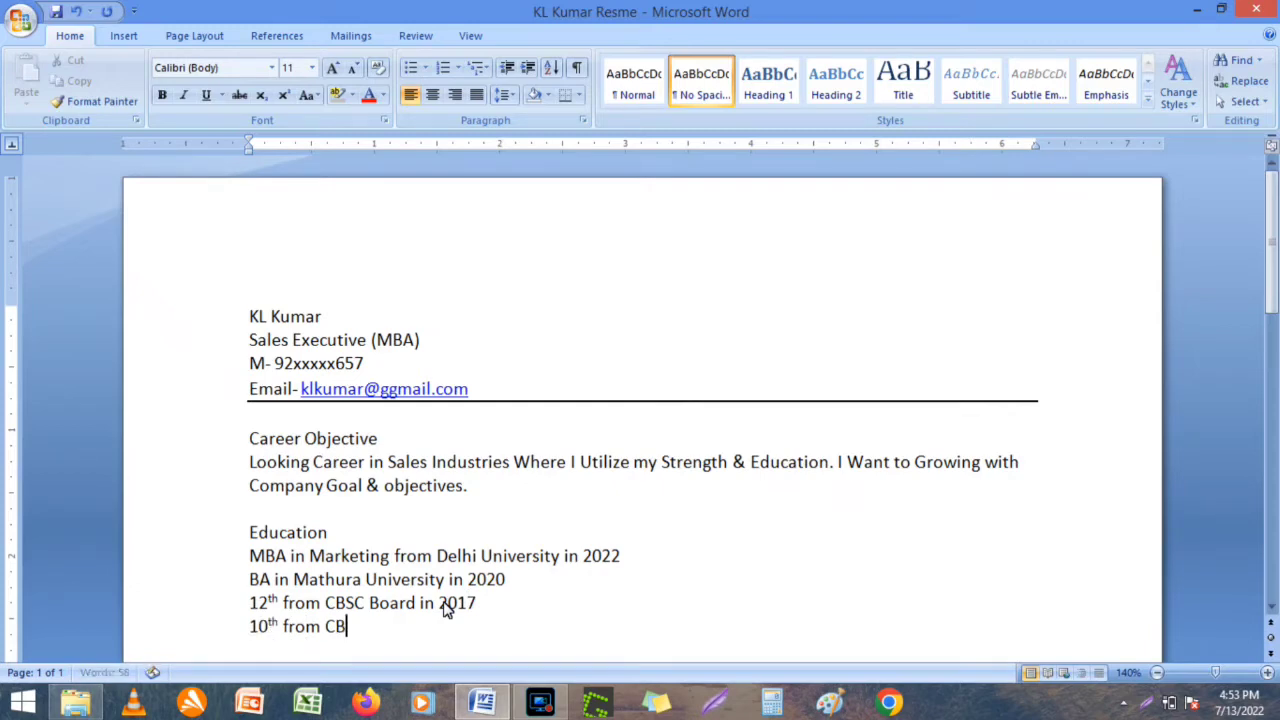
type("SC Board in 20")
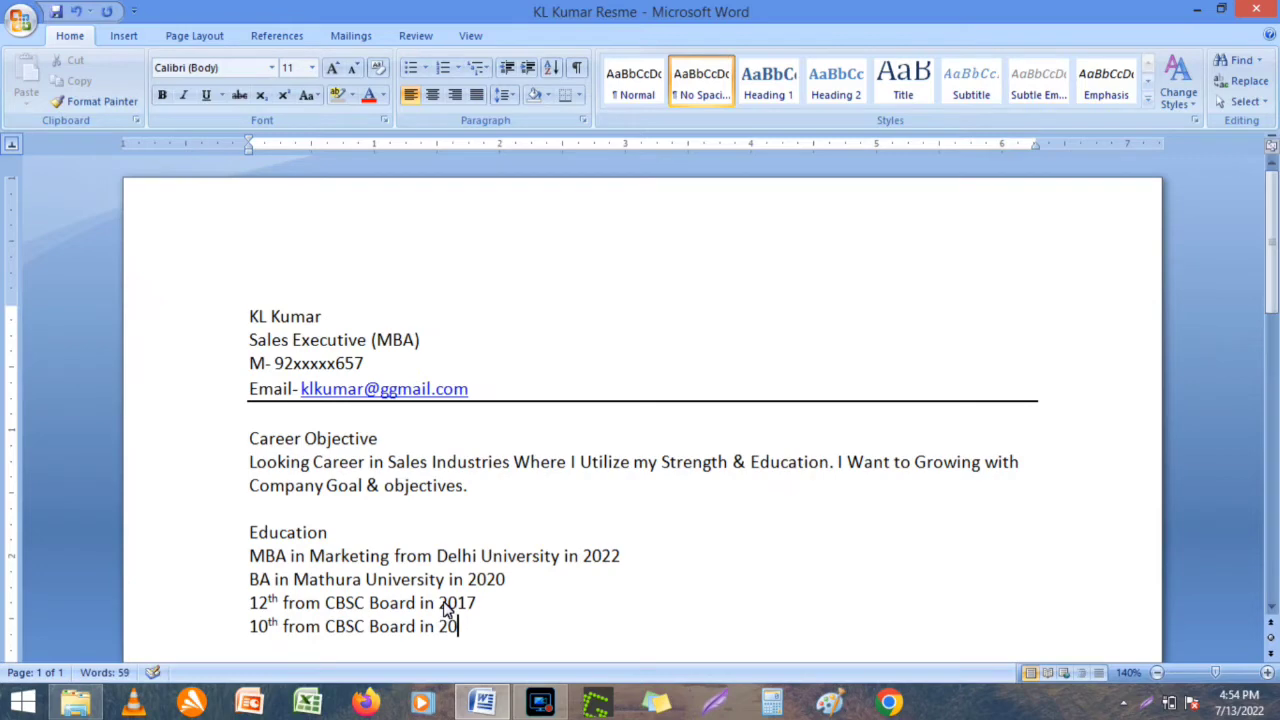
type("15")
key("ctrl+s")
key("Return")
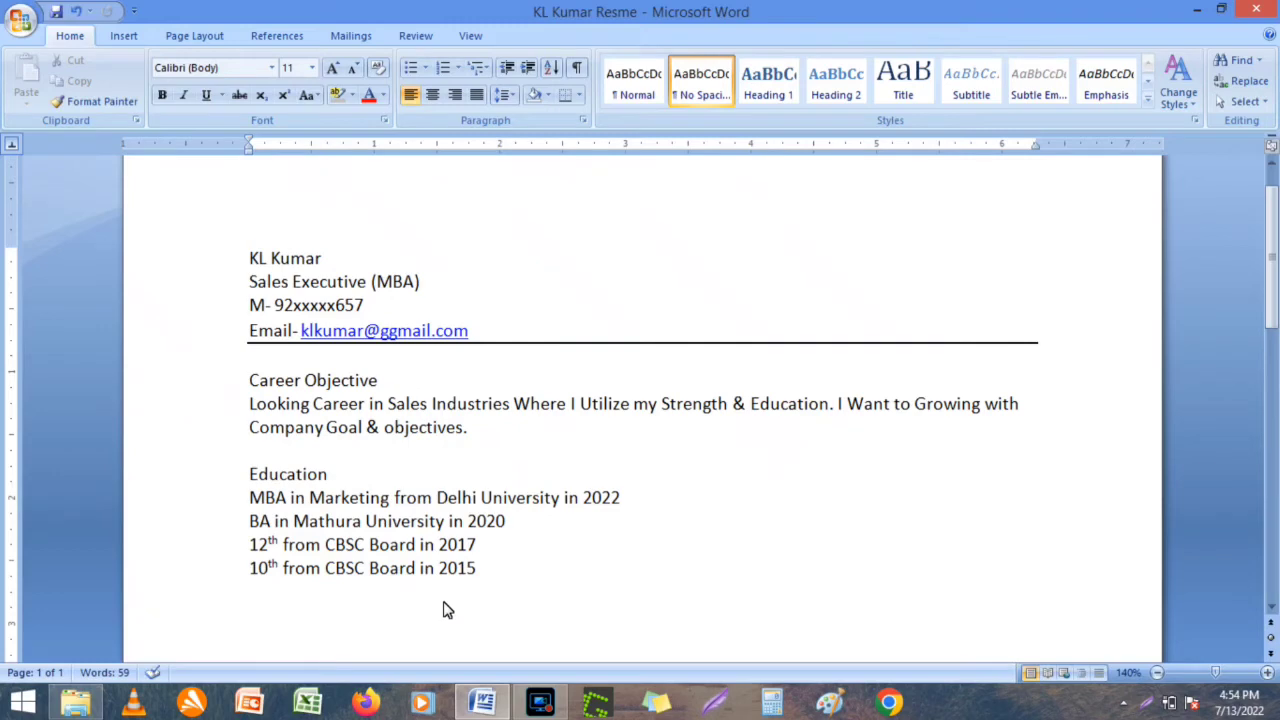
Add the 'Project Training' heading with 'SK Maruti Showroom Mathura' and 'Sales Trainee' lines.
type("Project")
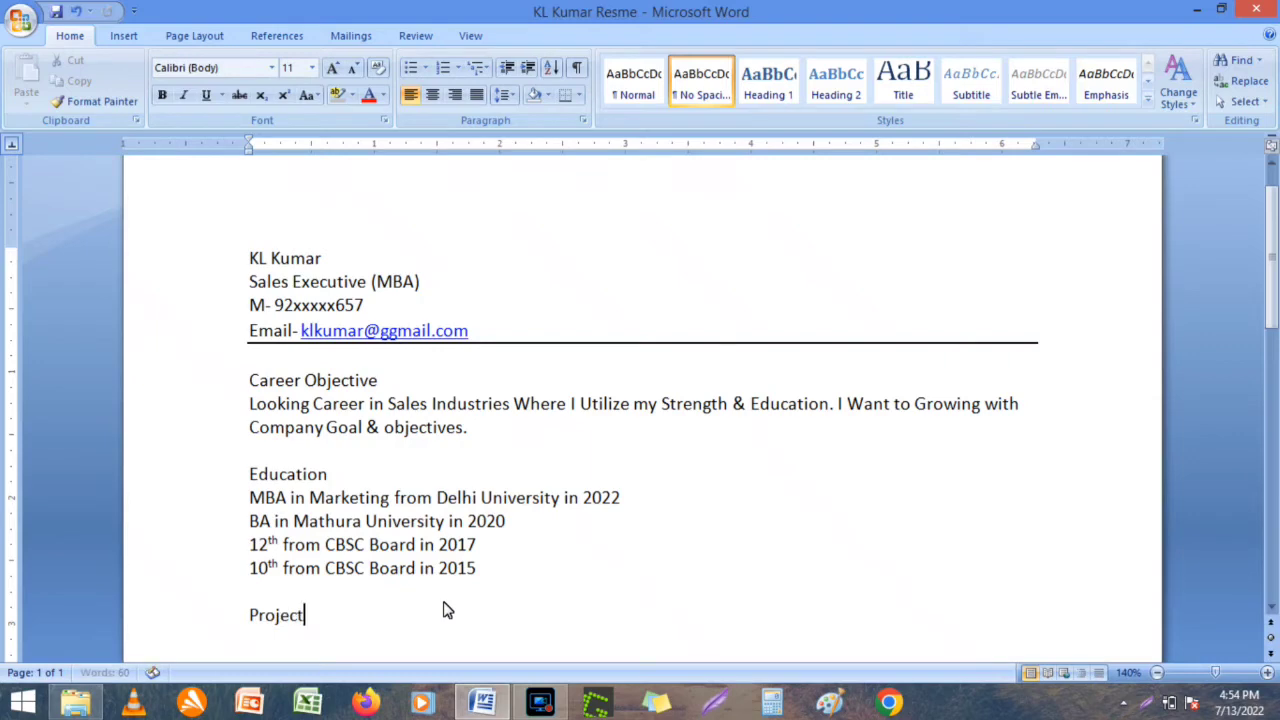
type(" Training")
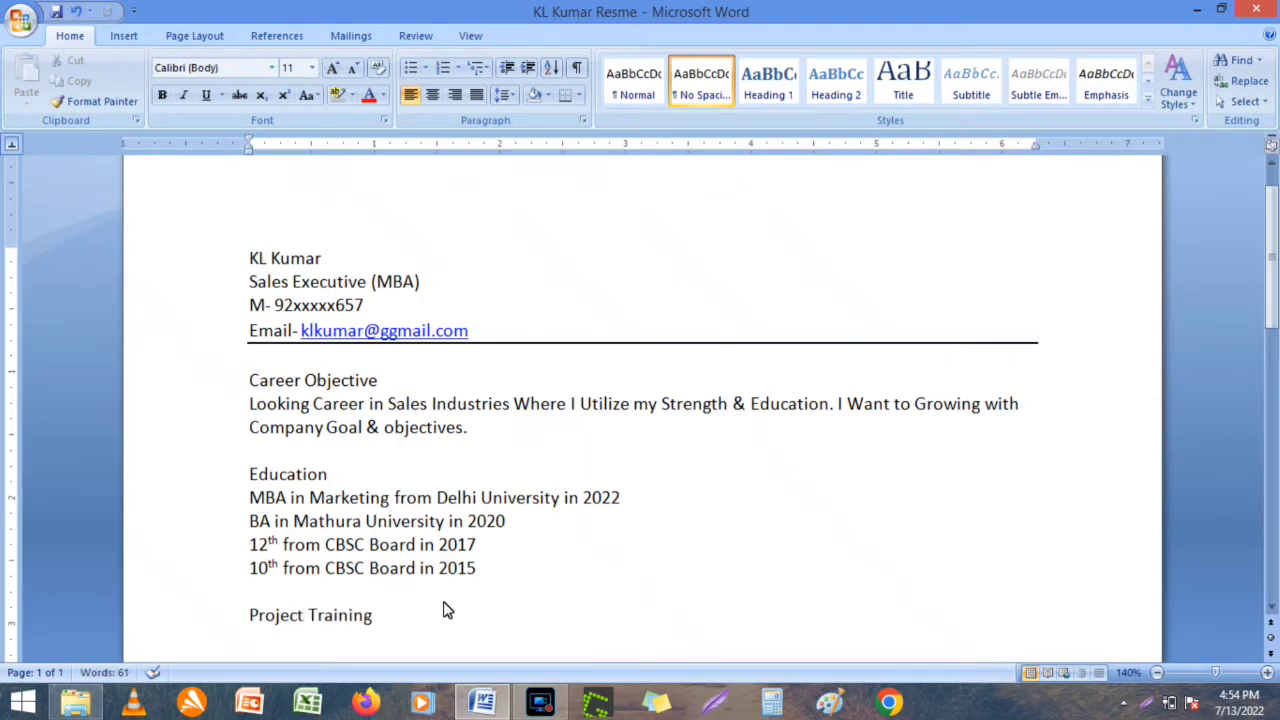
key("Return")
type("Maruti S")
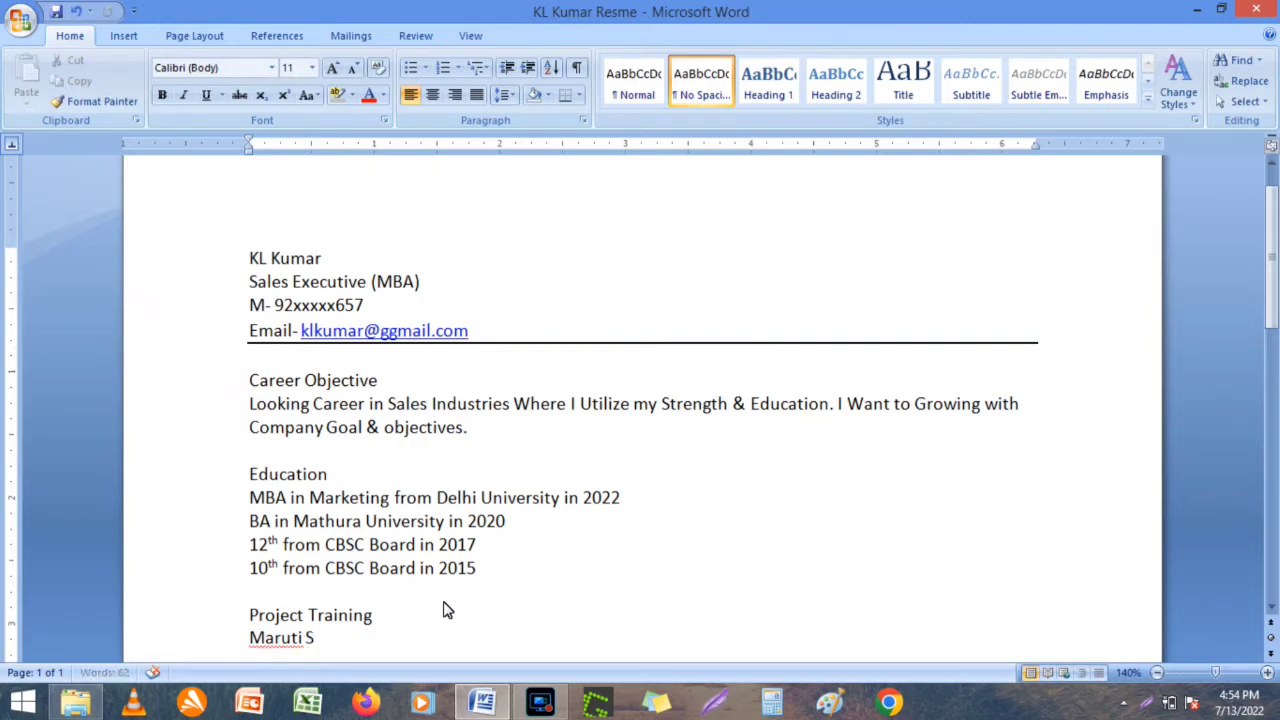
type("howroom")
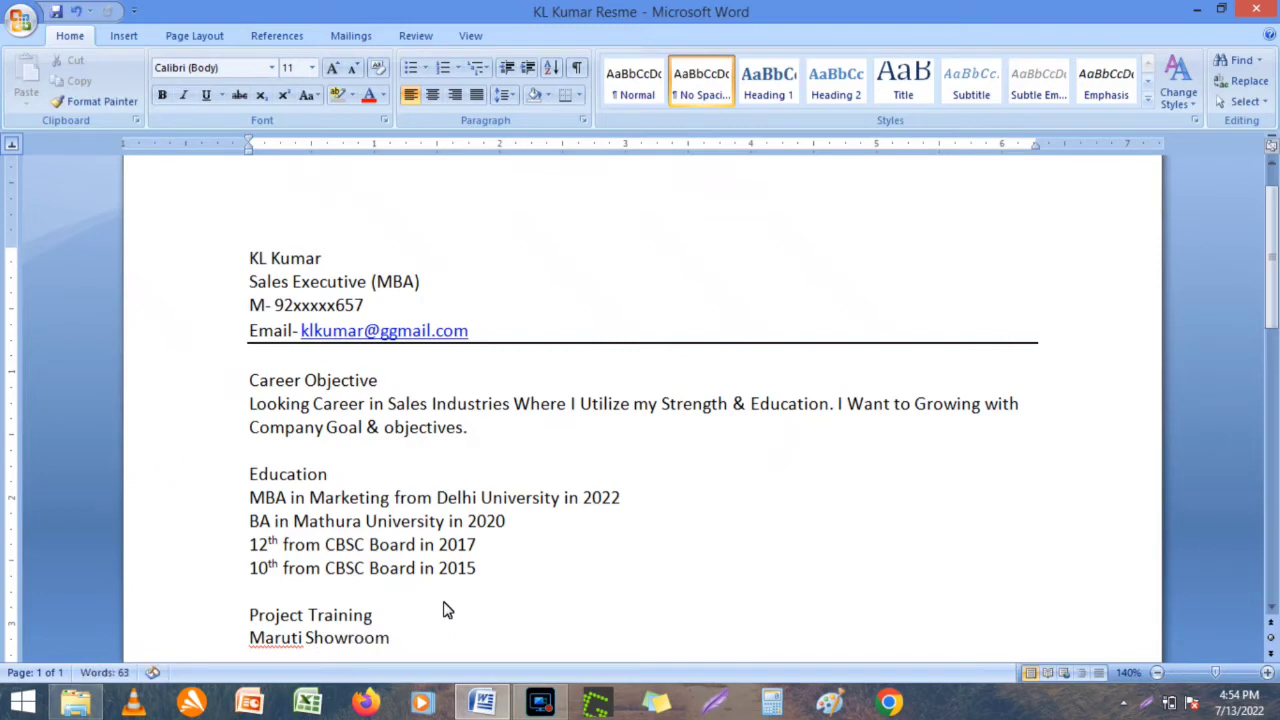
type(" Mathura")
left_click(254, 638)
type("S")
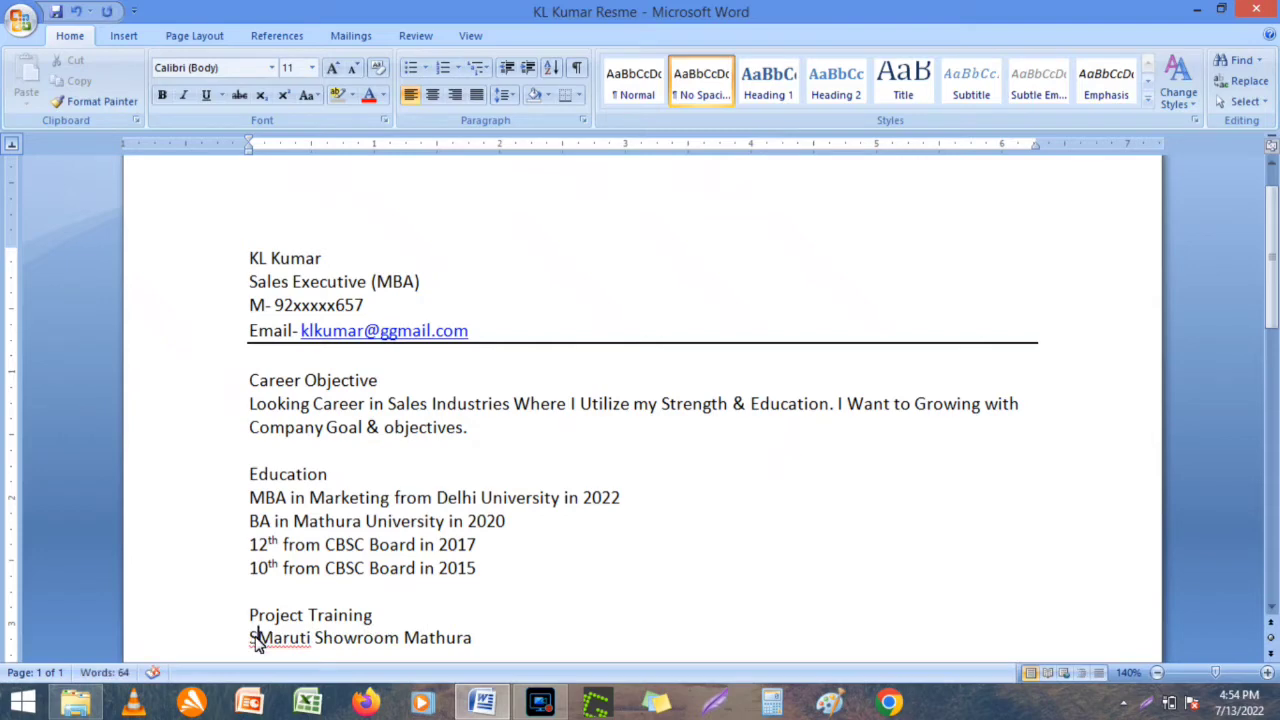
type("K")
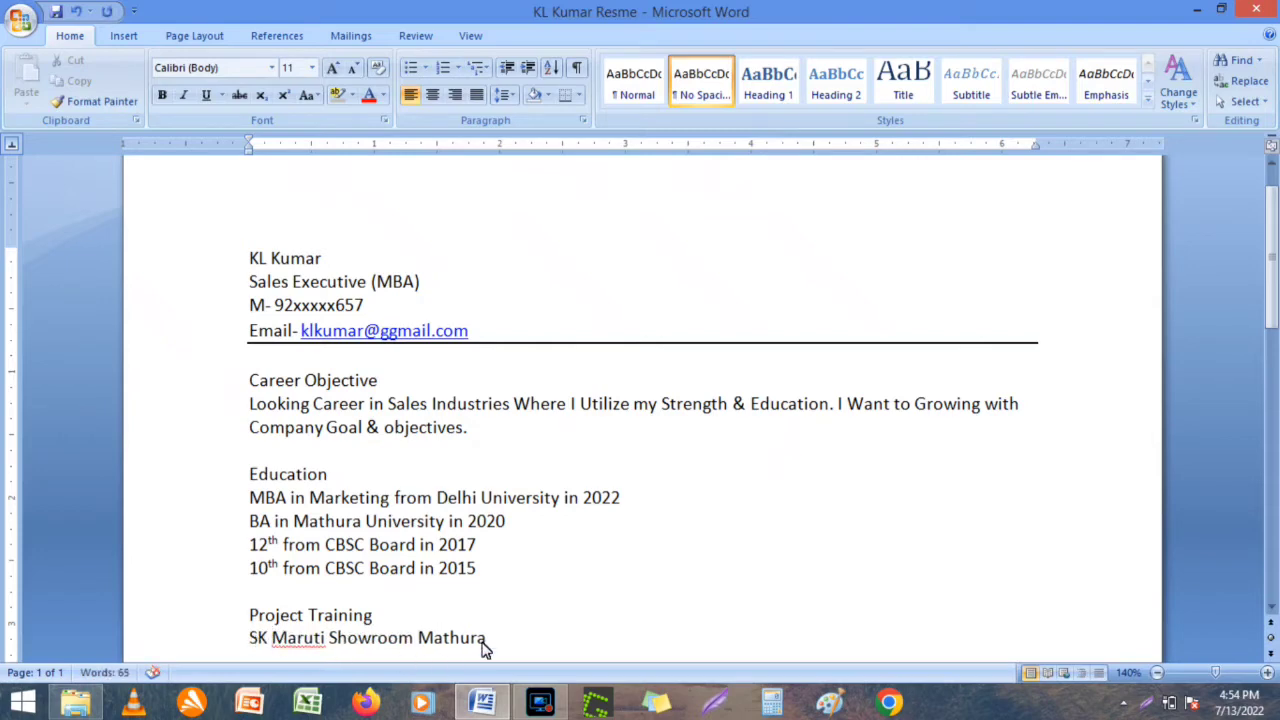
left_click(487, 640)
key("Return")
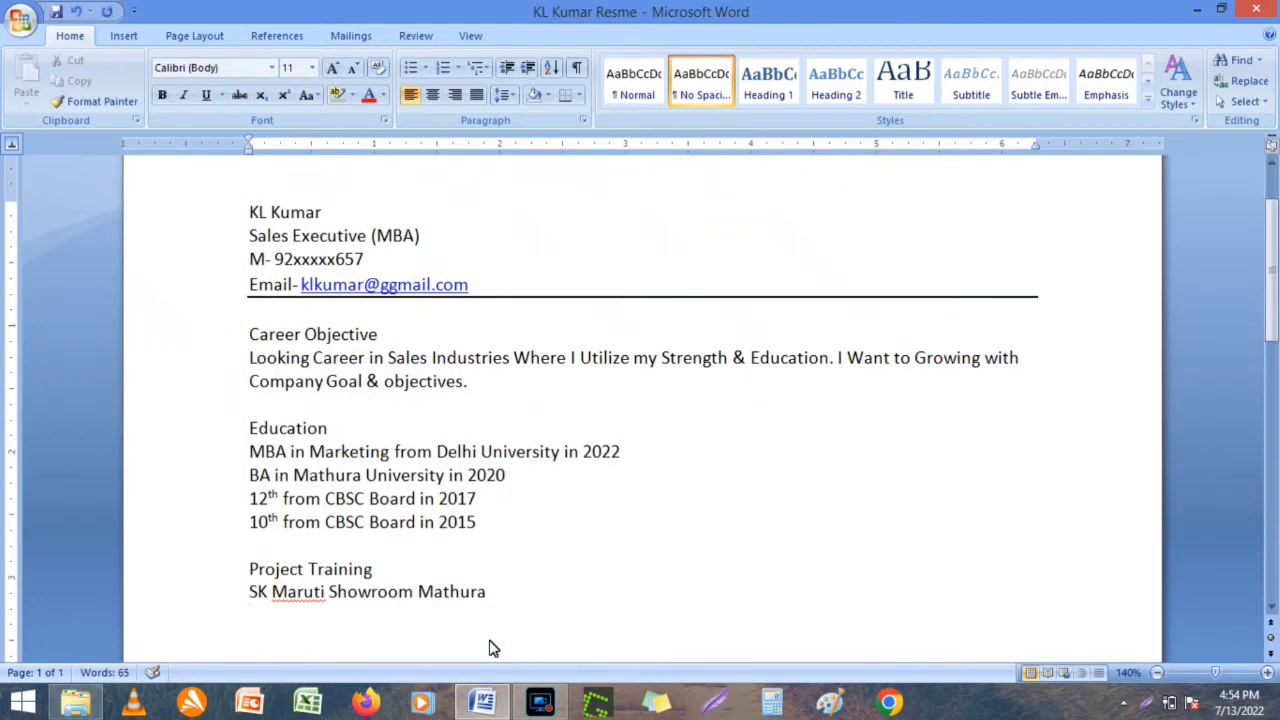
type("Sales Trainee")
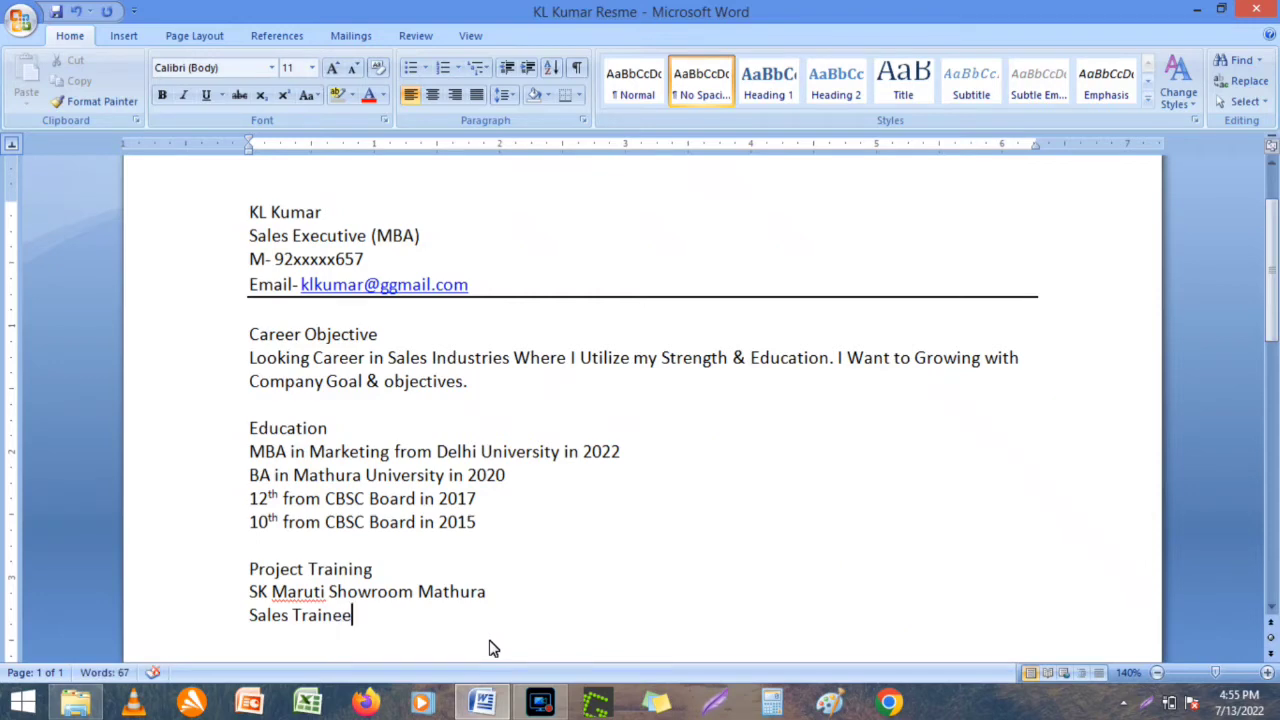
Type the duties paragraph about the 3-month paid traineeship and 4 car sales.
key("Return")
type("I worked here 3 Month with Paid Trainee. My Work are Handling Team of ")
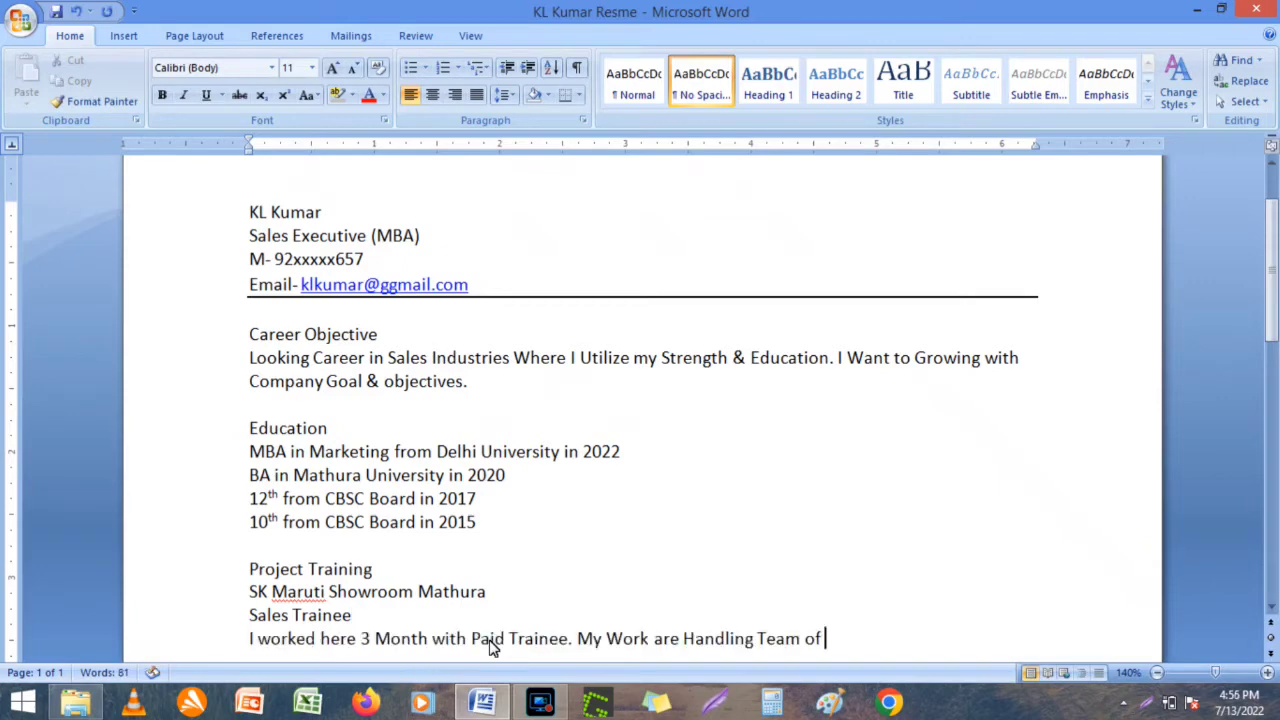
type("Sales")
type("Executive")
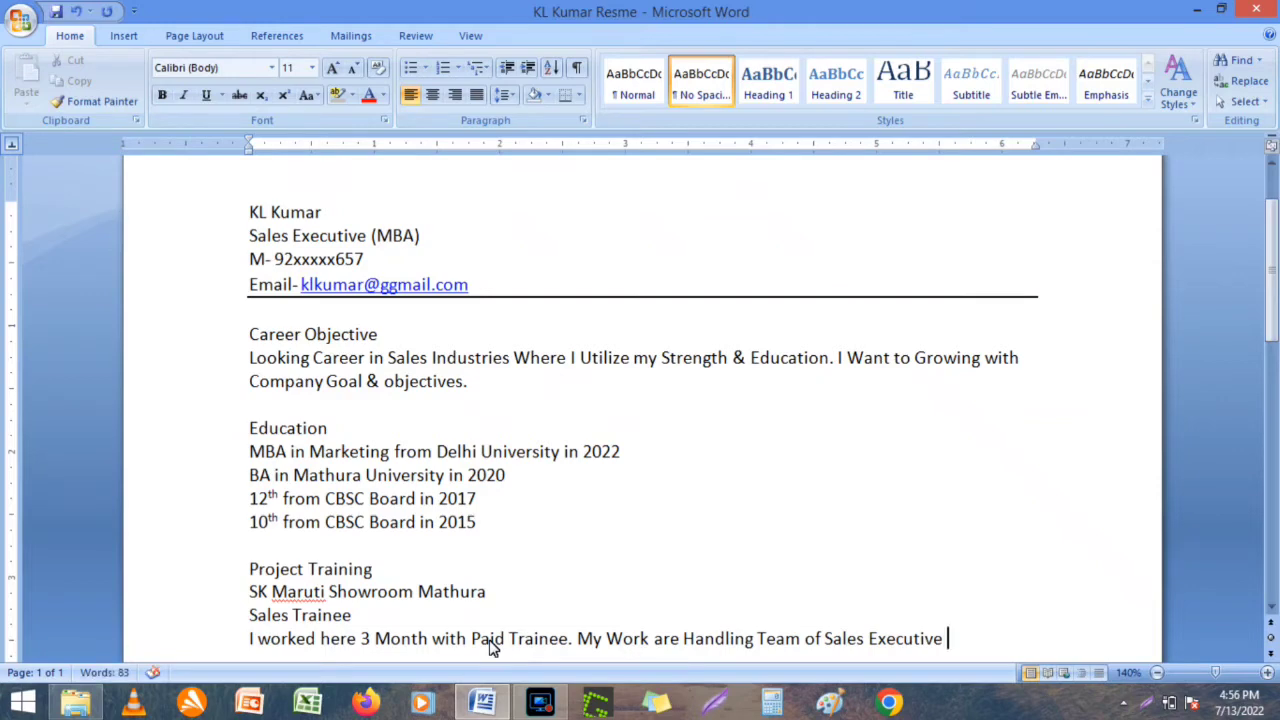
type("& Individu")
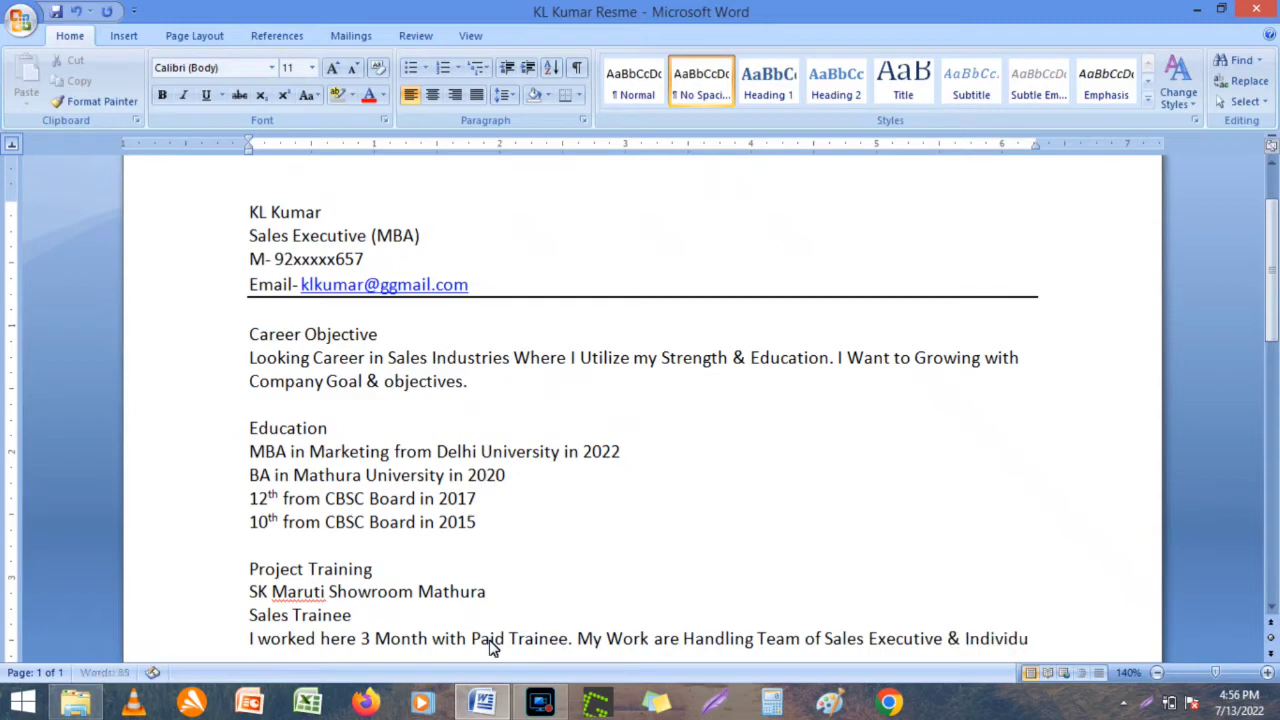
type("ally")
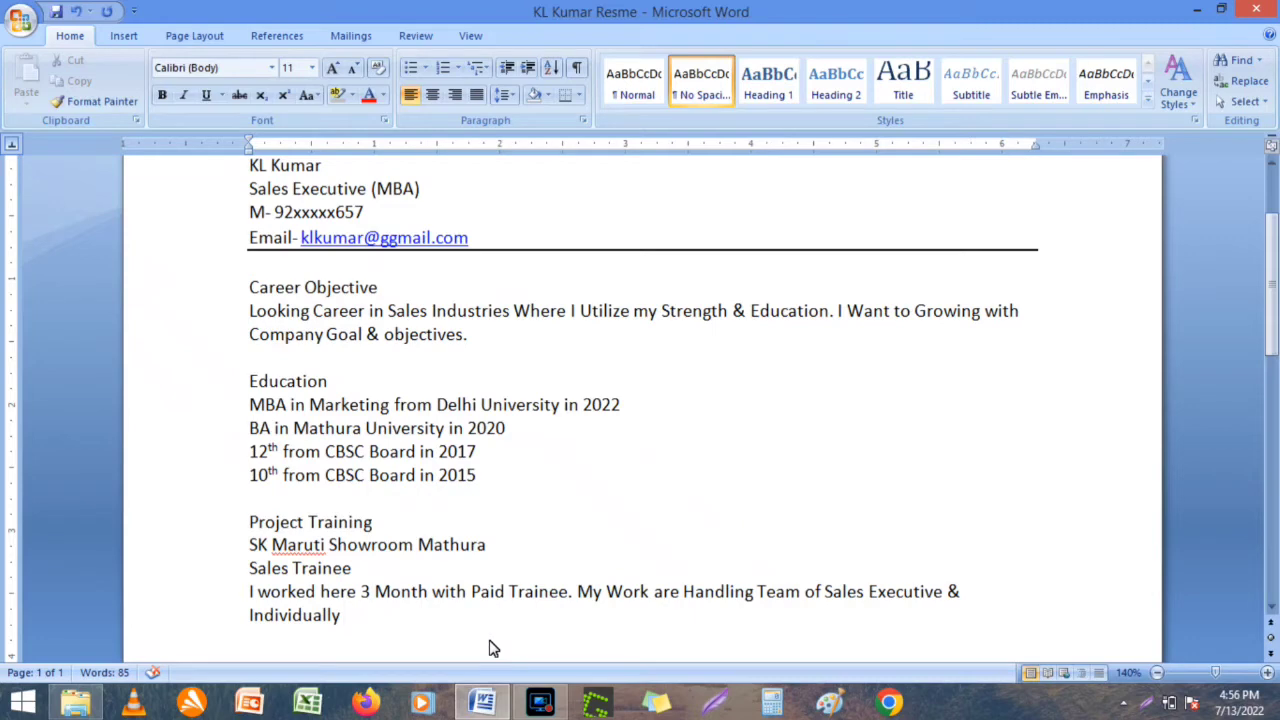
type("Target. I have done 4 Car Sales in 3 Month Period.")
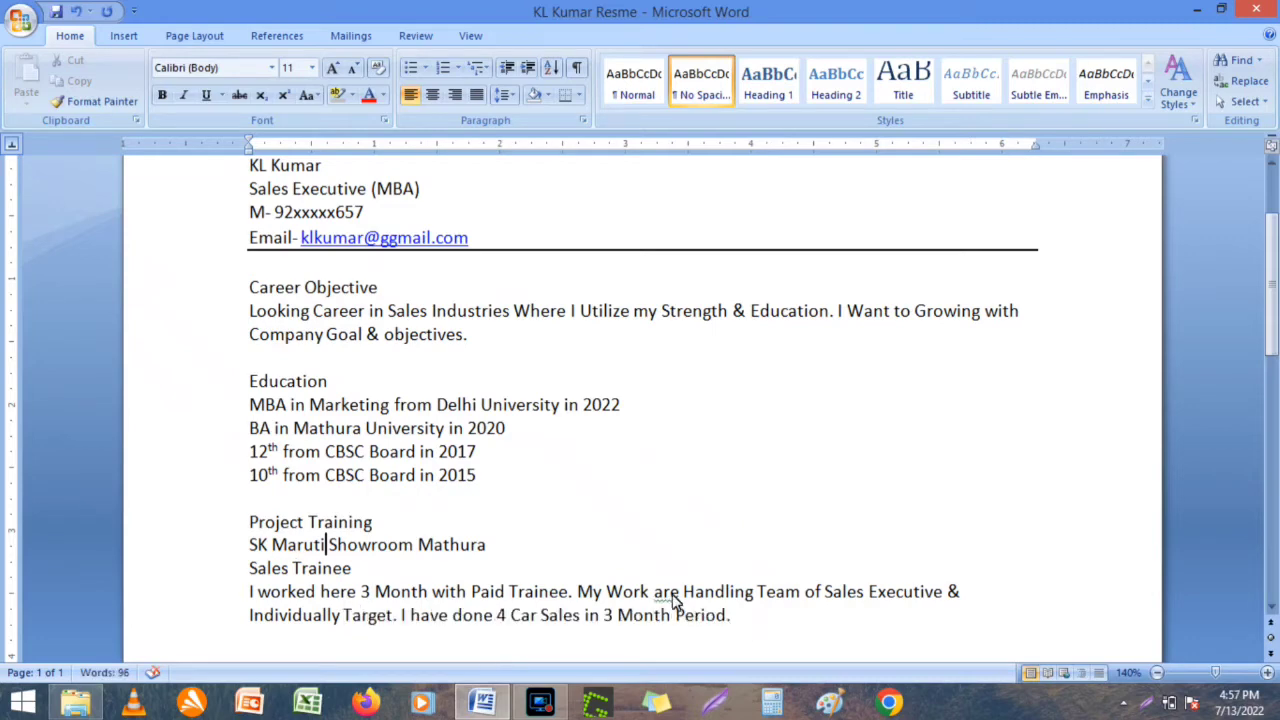
Correct 'are' to 'is' and add the sentence about learning team handling and corporate work.
right_click(672, 594)
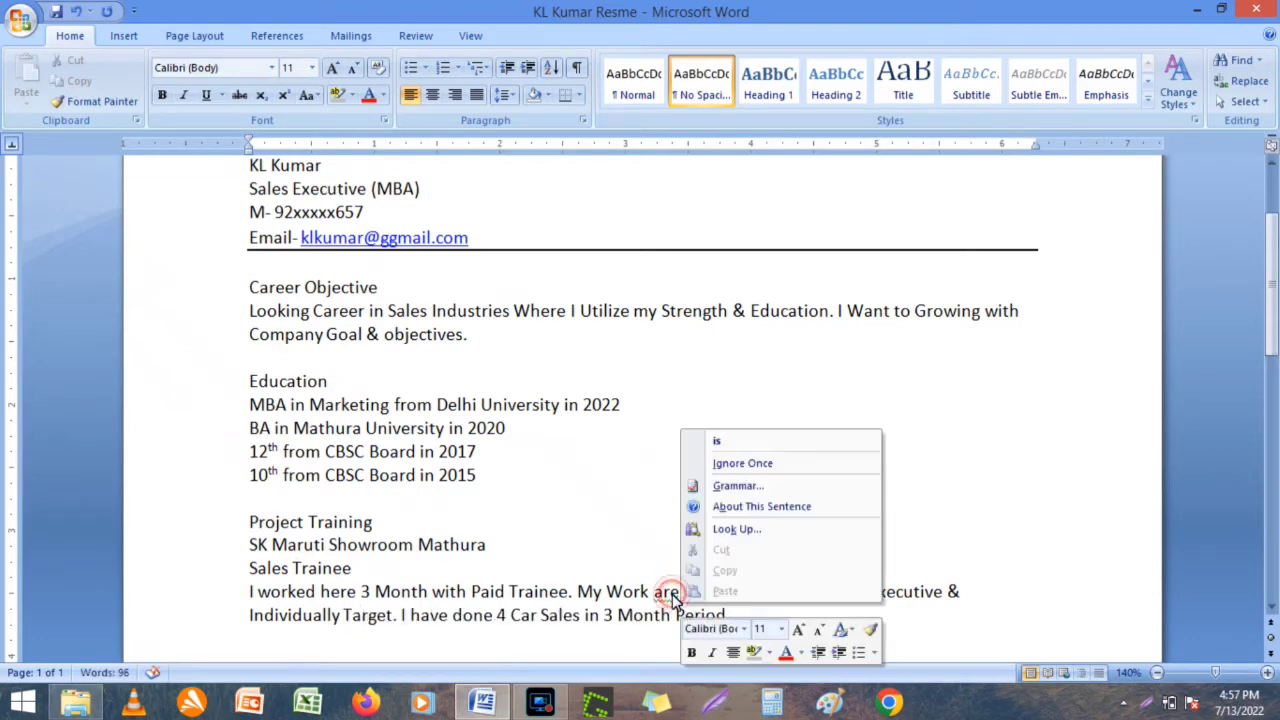
left_click(727, 446)
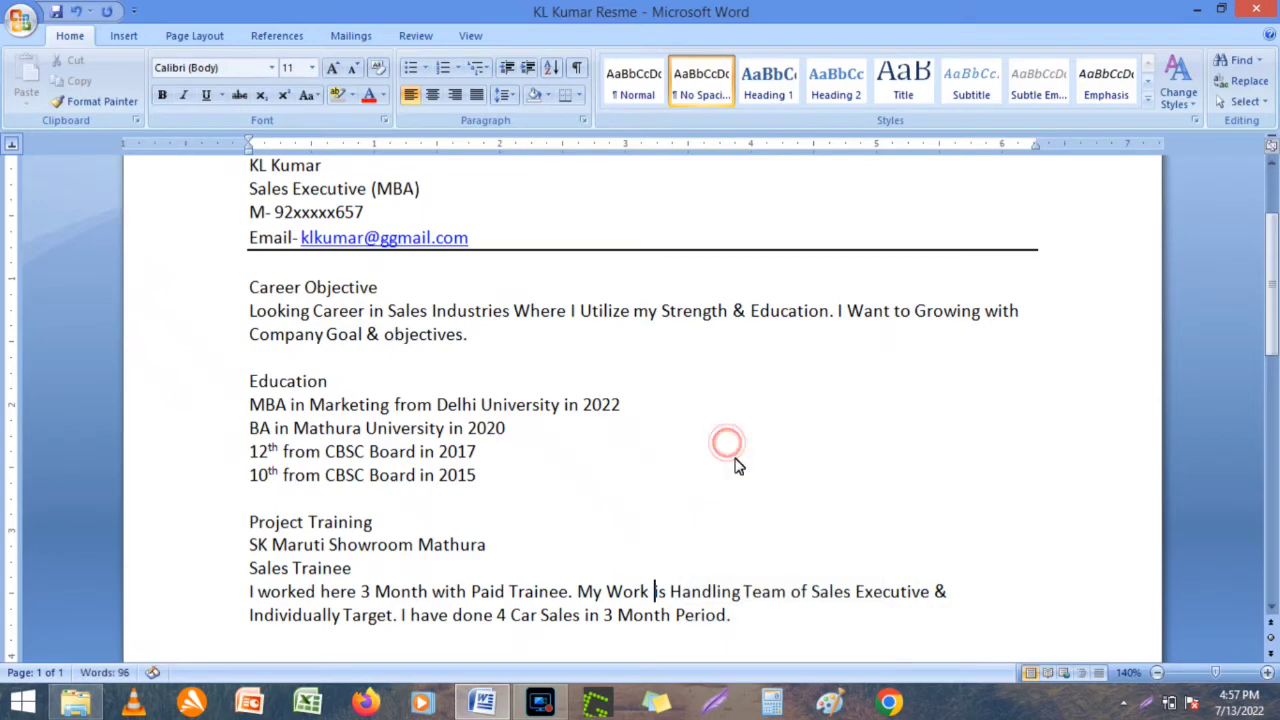
left_click(749, 623)
type("I Lea")
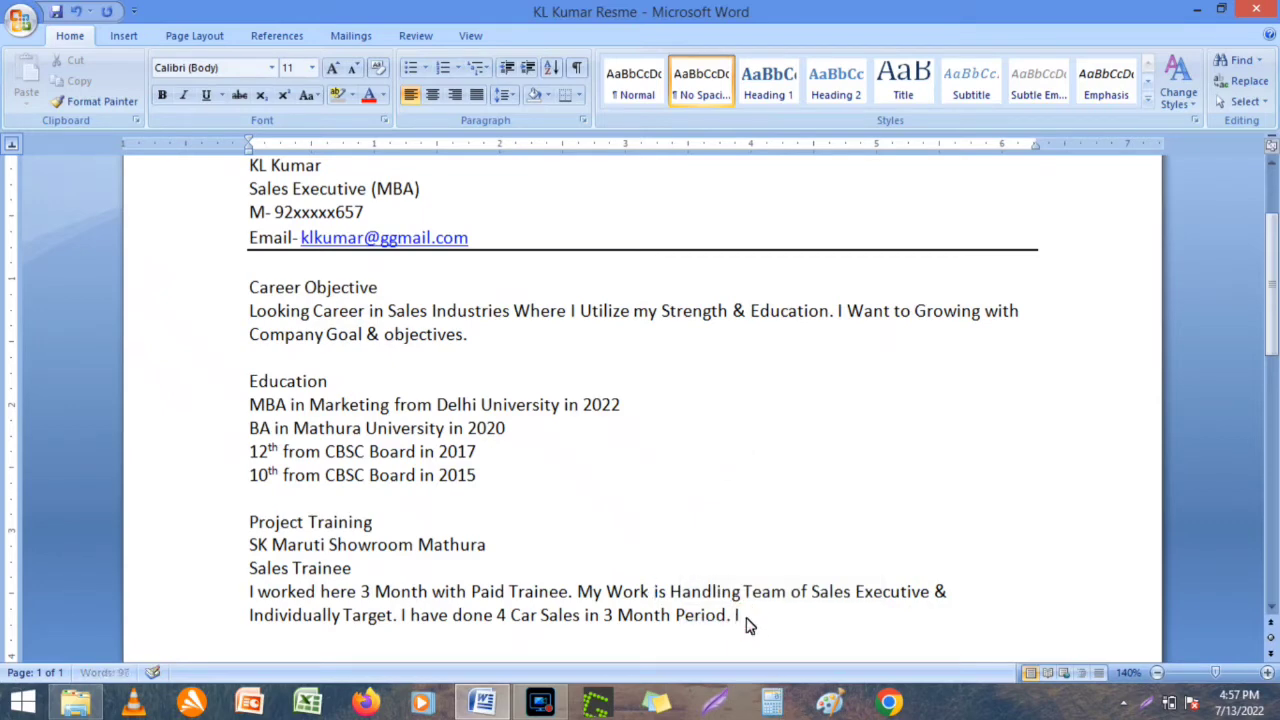
type("rn")
type("Team Handli")
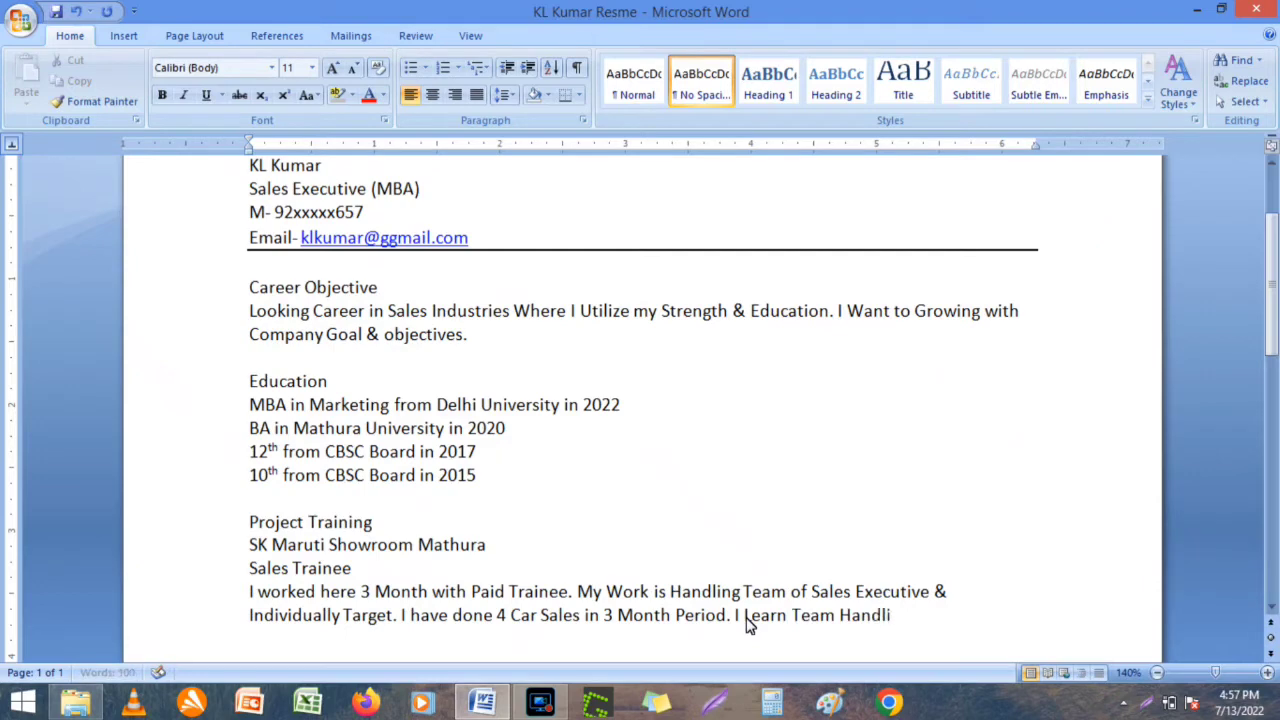
type("ng, Co")
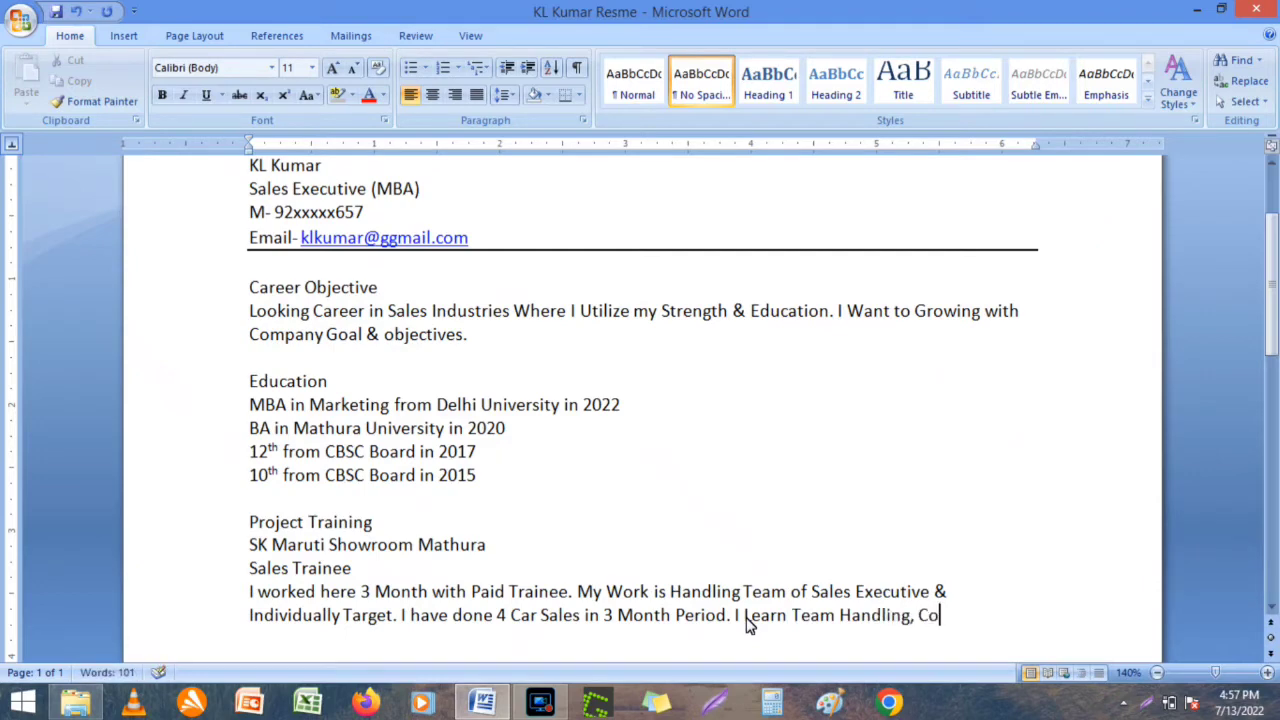
type("rporate Work, ")
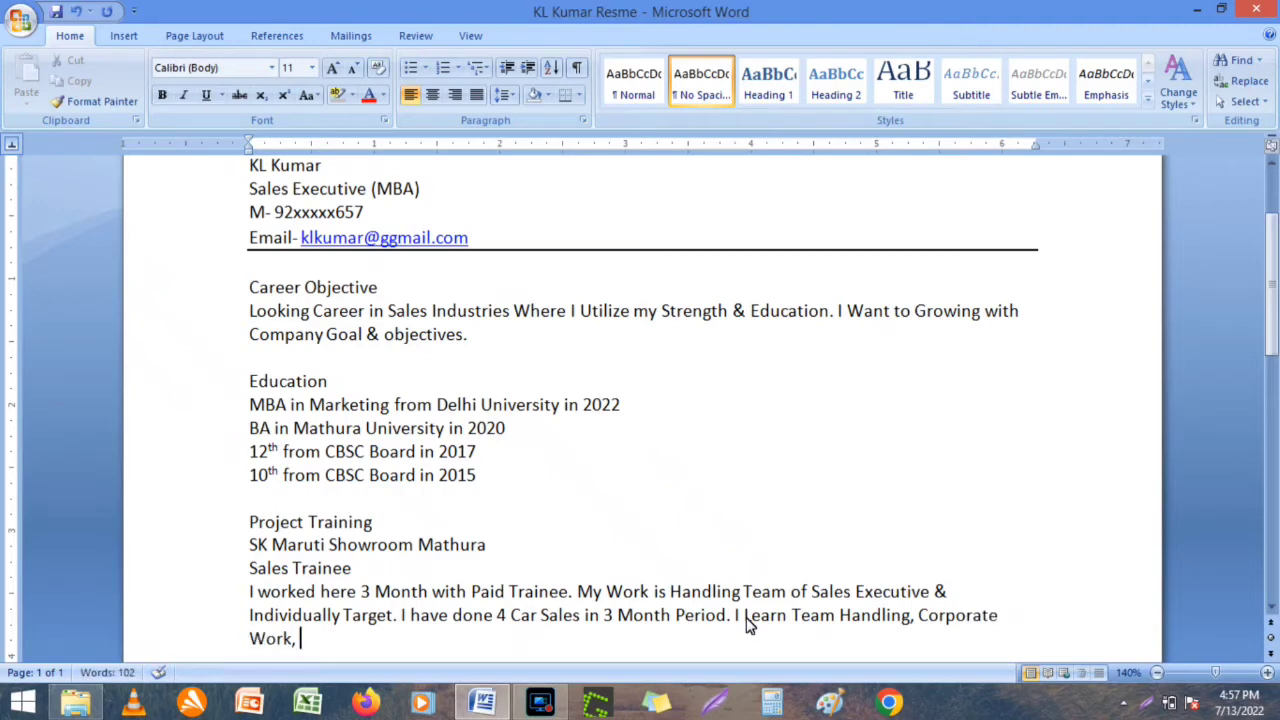
type("Cutomer")
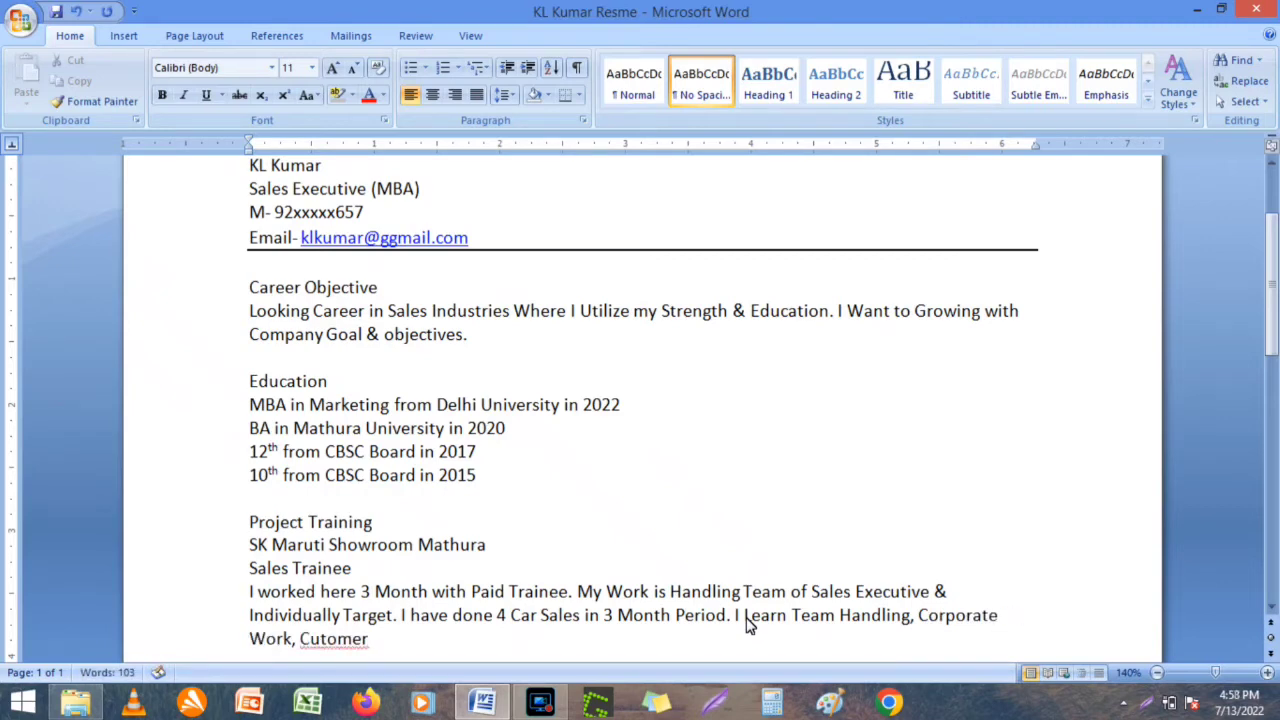
type(" behavior from Here.")
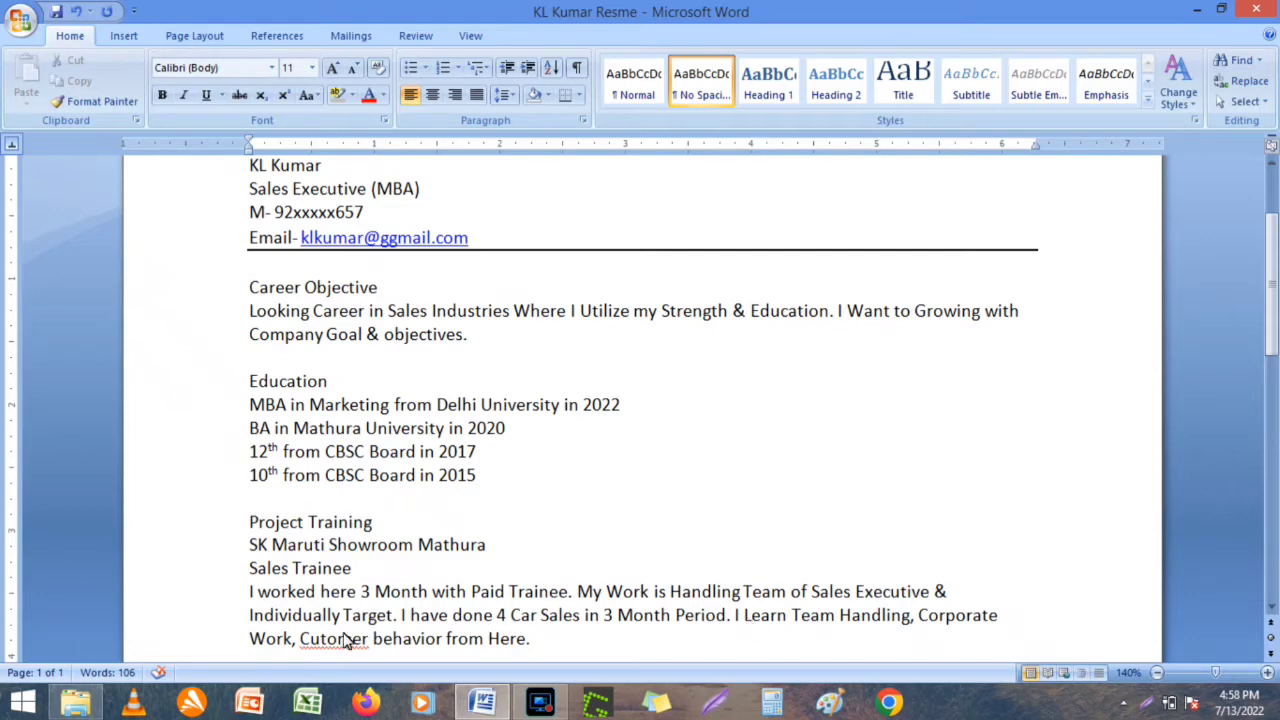
type("s")
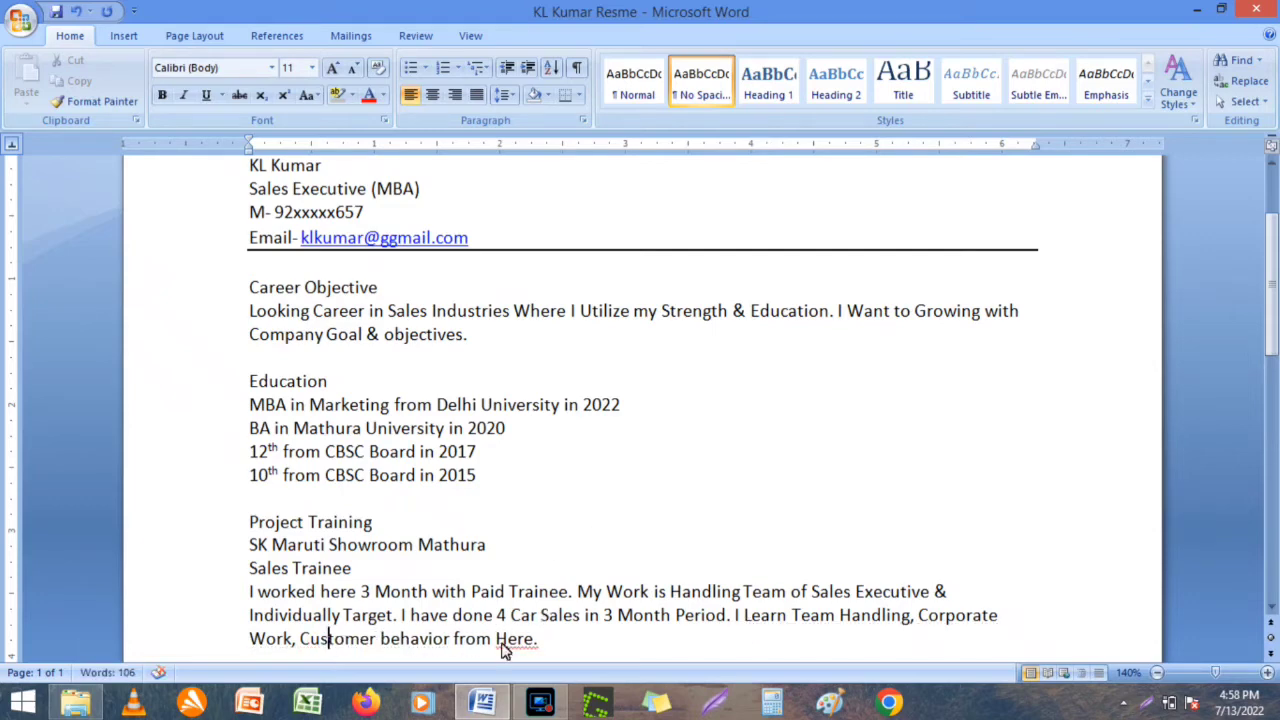
Lowercase 'Here' and change 'Learn' to 'Learned' in the training paragraph.
left_click(508, 641)
key("BackSpace")
type("h")
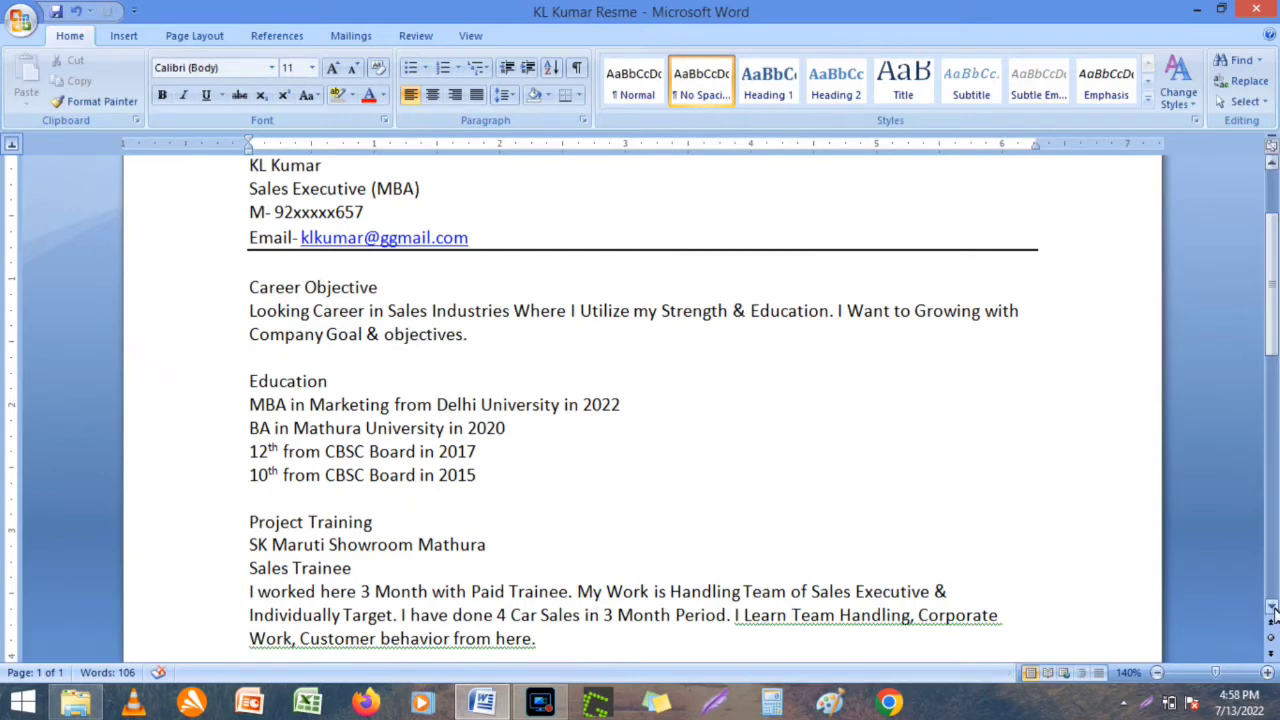
scroll(590, 600, "down", 2)
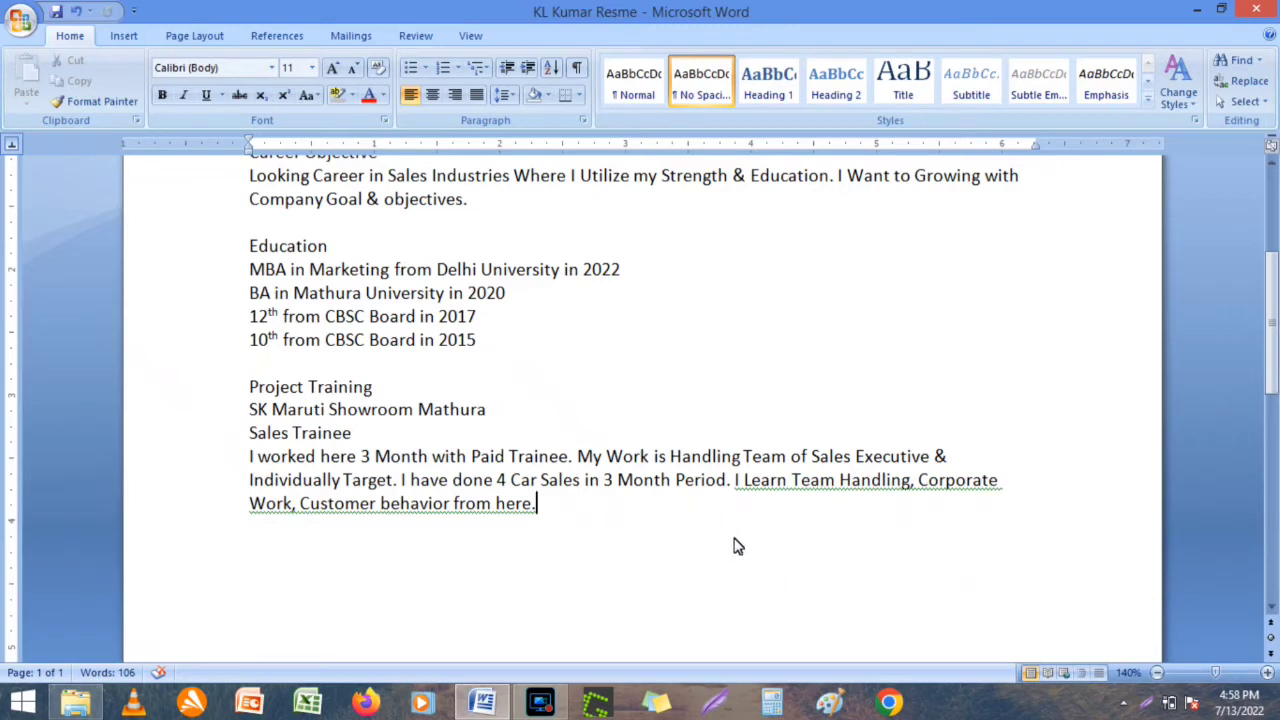
left_click(787, 483)
type("ed")
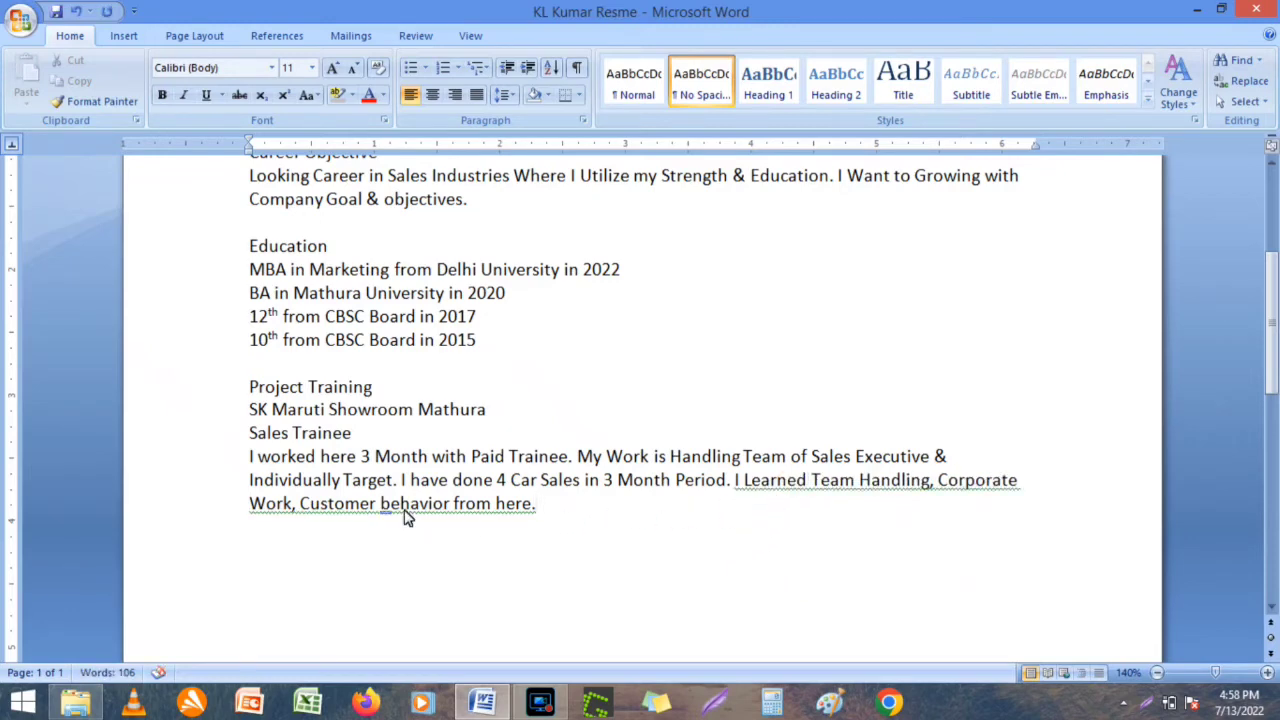
Insert 'and' before Customer, drop the comma after Work, and end with 'from this Job.'.
left_click(299, 508)
type("and")
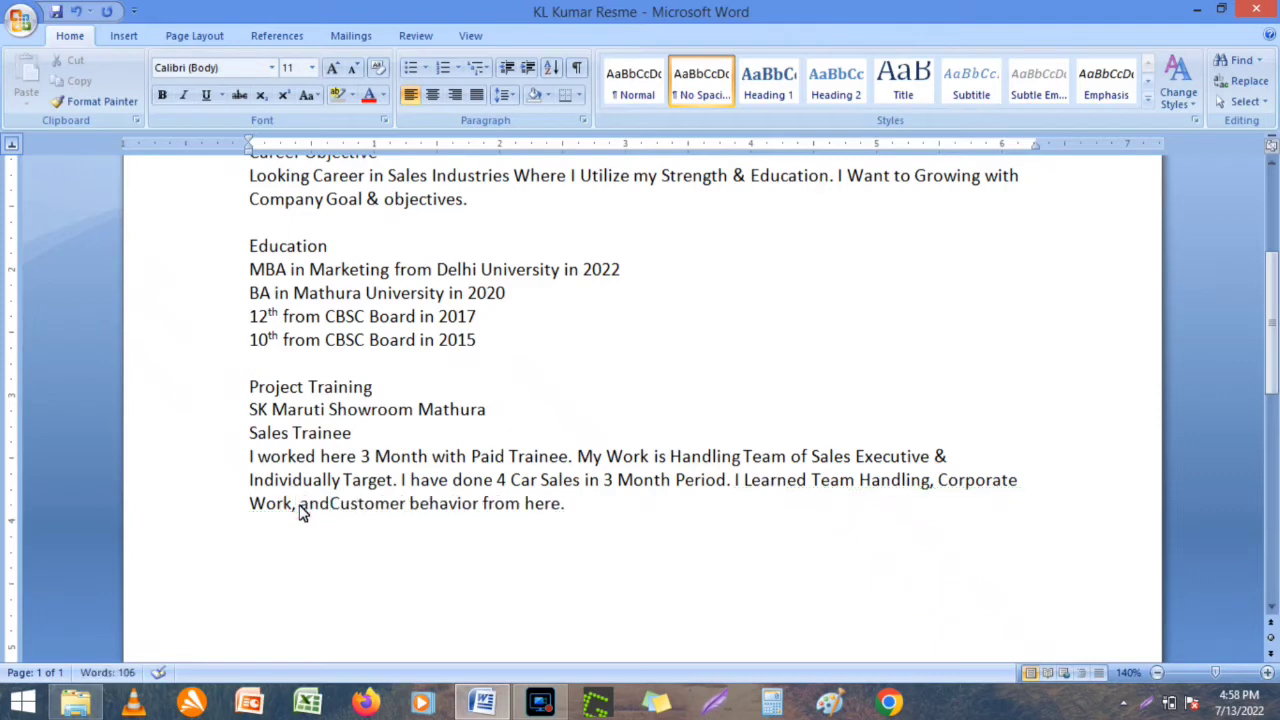
left_click(298, 508)
key("BackSpace")
left_click(397, 523)
key("BackSpace")
key("BackSpace")
key("BackSpace")
key("BackSpace")
key("BackSpace")
key("BackSpace")
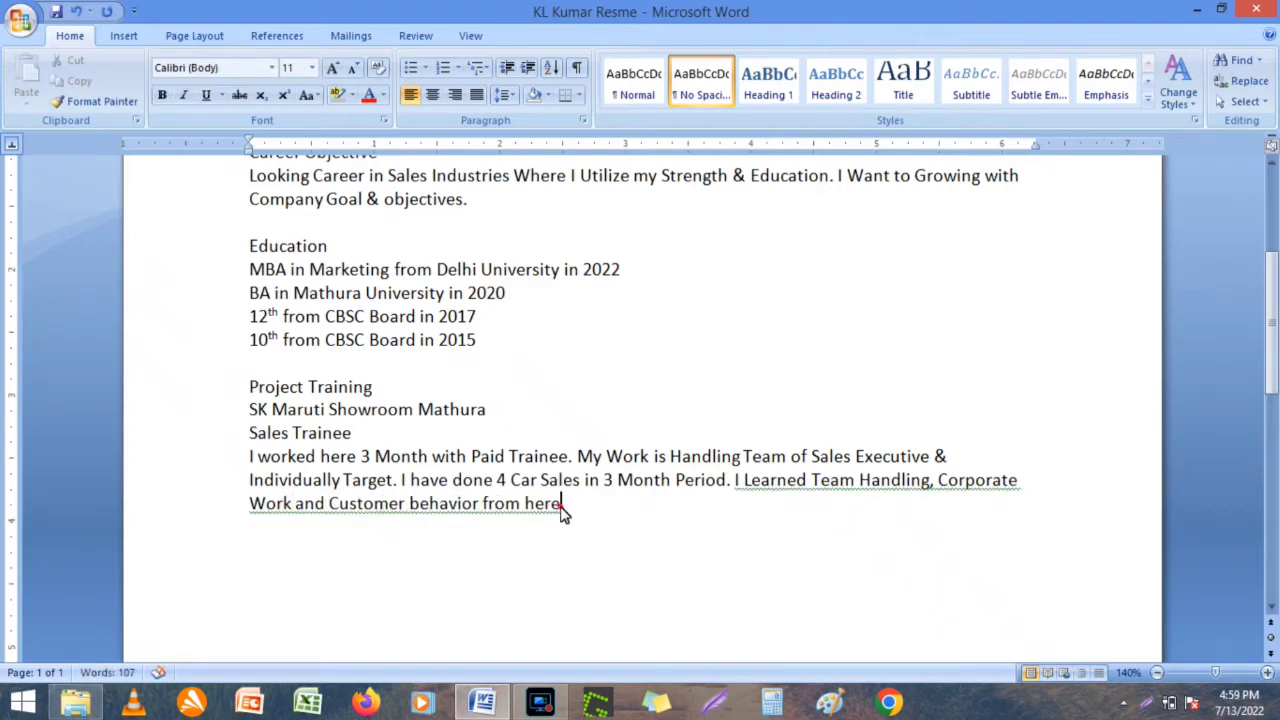
type("this.")
key("BackSpace")
type("Job.")
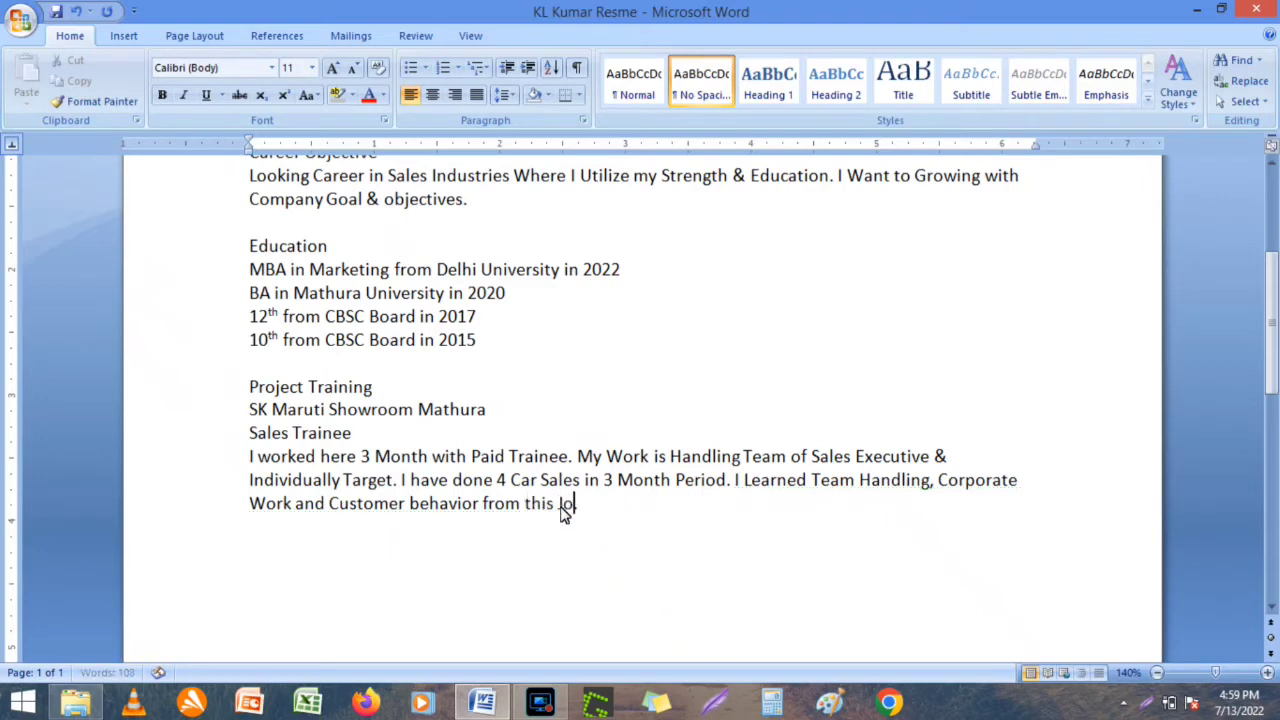
key("Return")
key("Return")
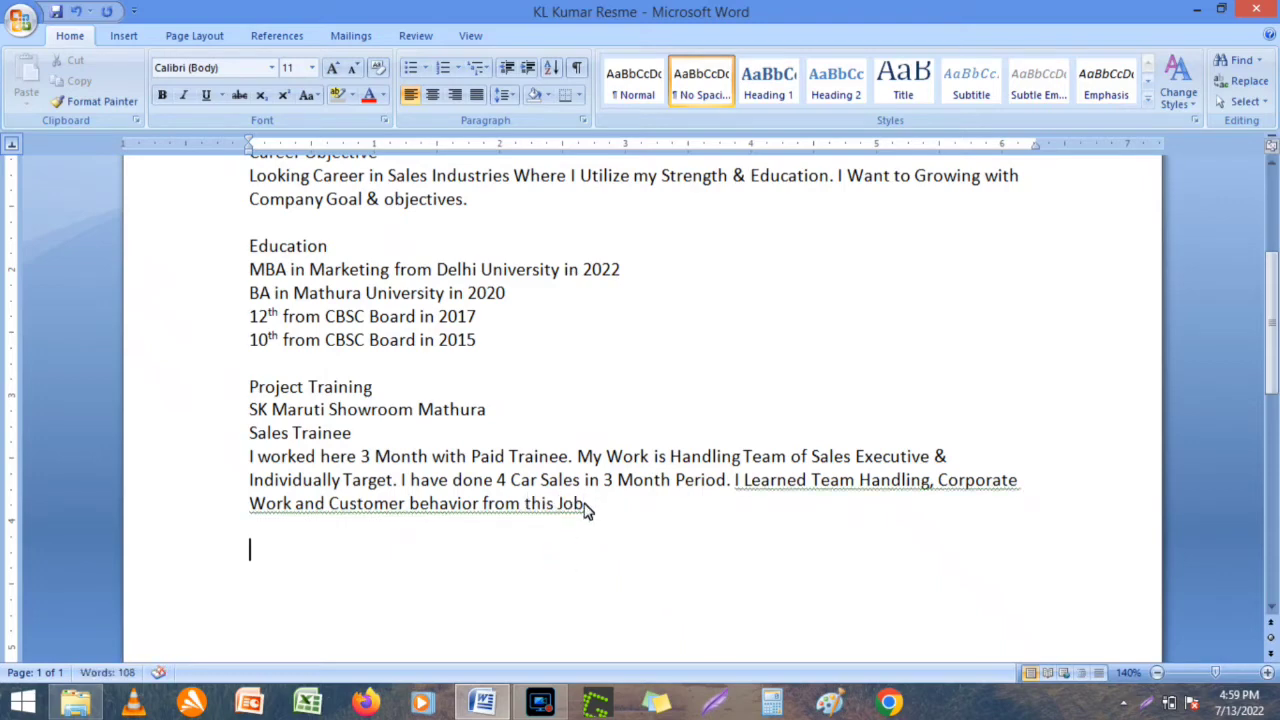
Insert 'Identify', replace 'behavior' with 'need', save, and leave a blank line.
left_click(586, 506)
left_click(331, 506)
type("dentifiy")
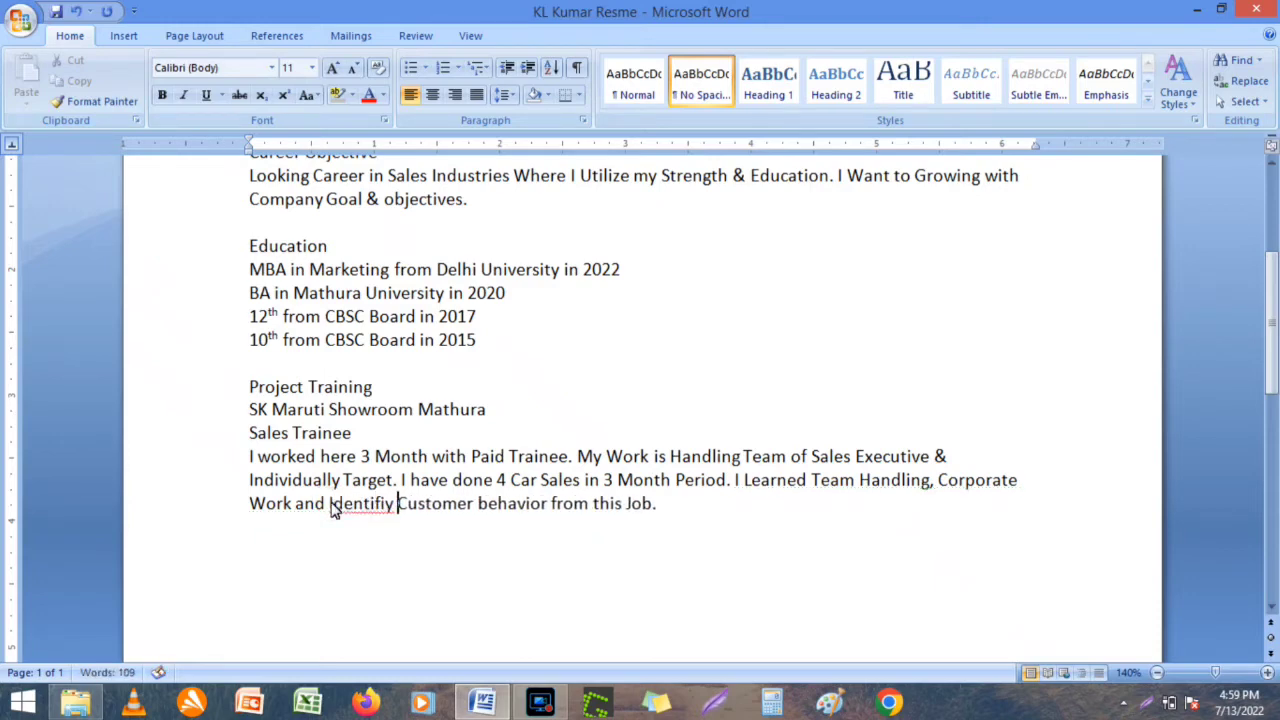
right_click(352, 515)
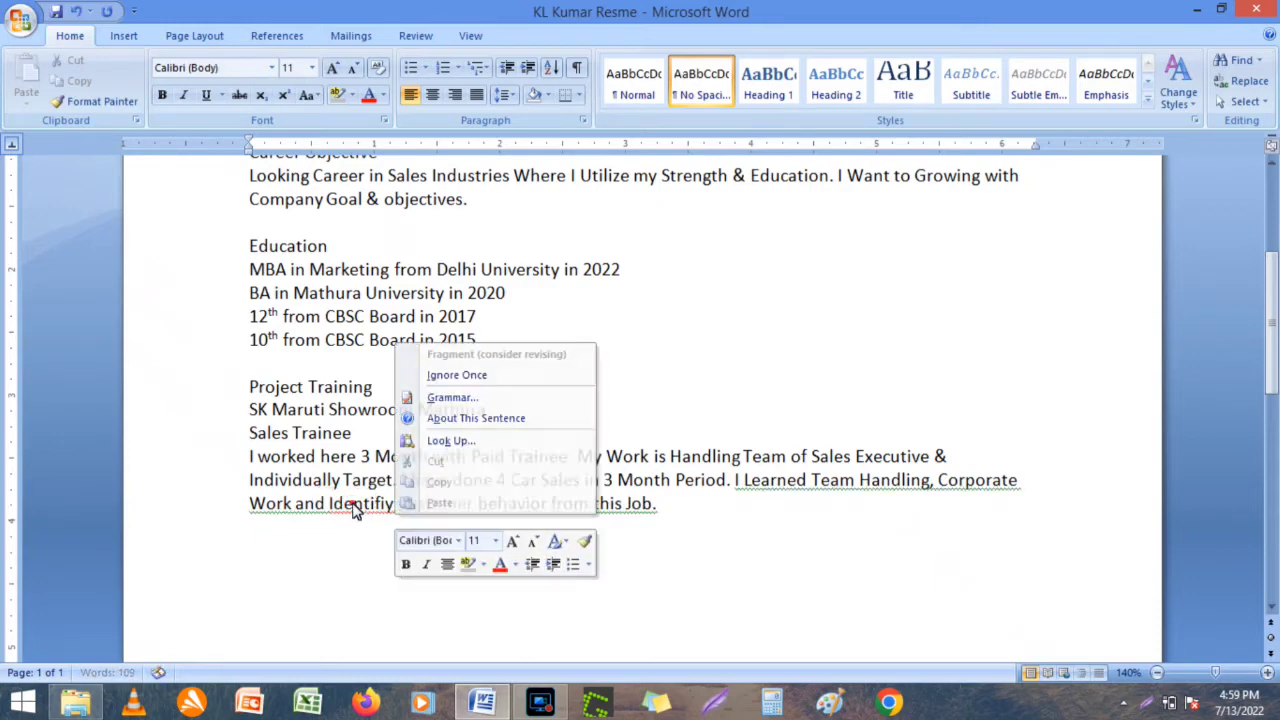
left_click(471, 291)
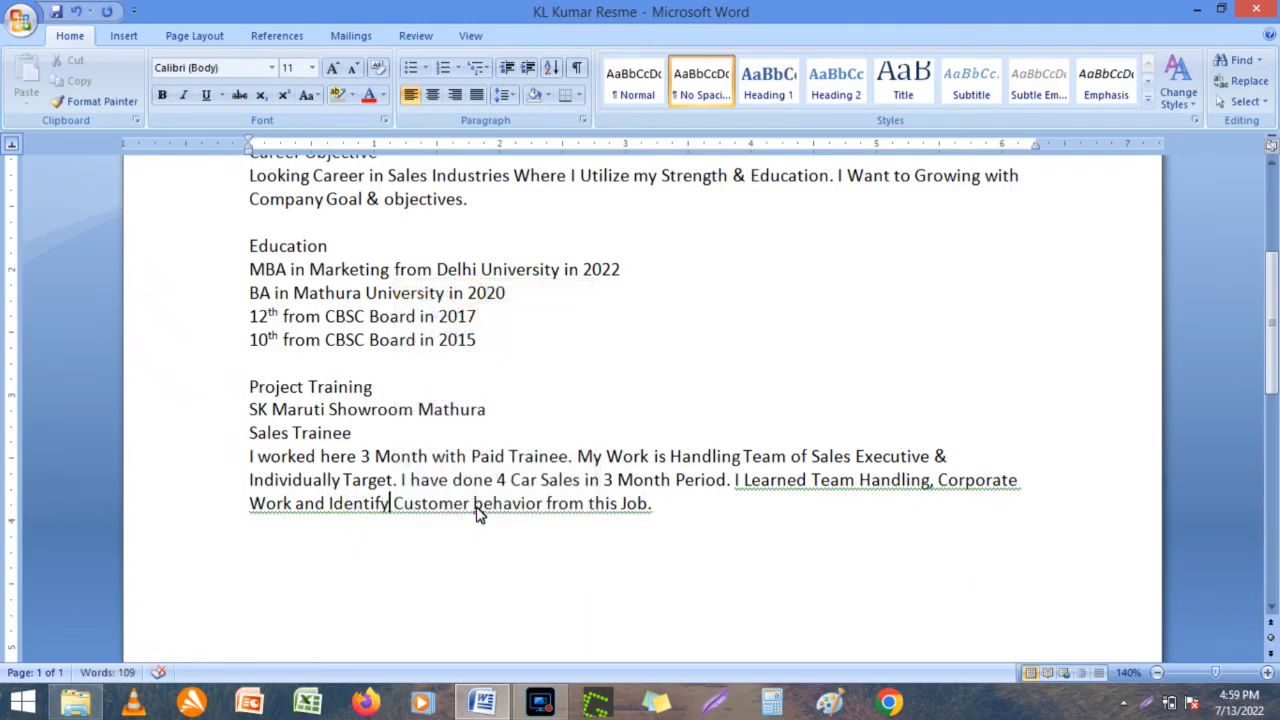
left_click(476, 508)
type("need")
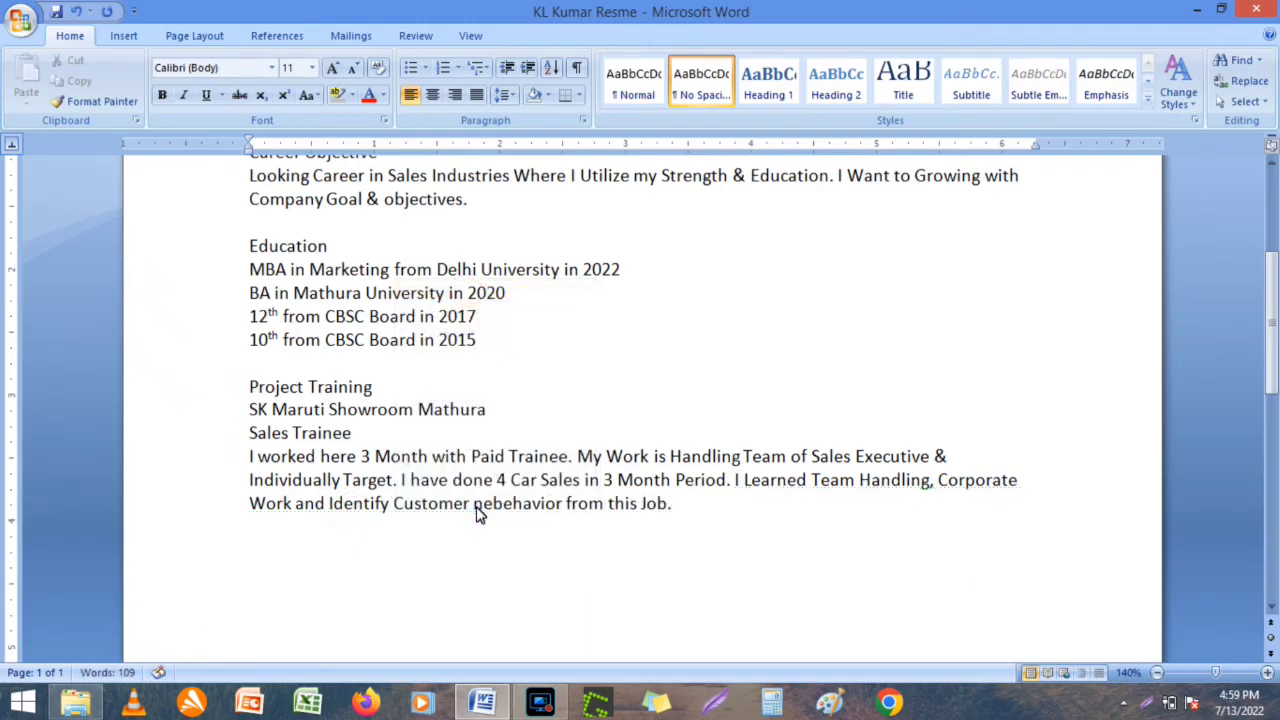
key("BackSpace")
key("BackSpace")
key("BackSpace")
key("BackSpace")
key("BackSpace")
key("BackSpace")
key("BackSpace")
key("BackSpace")
key("BackSpace")
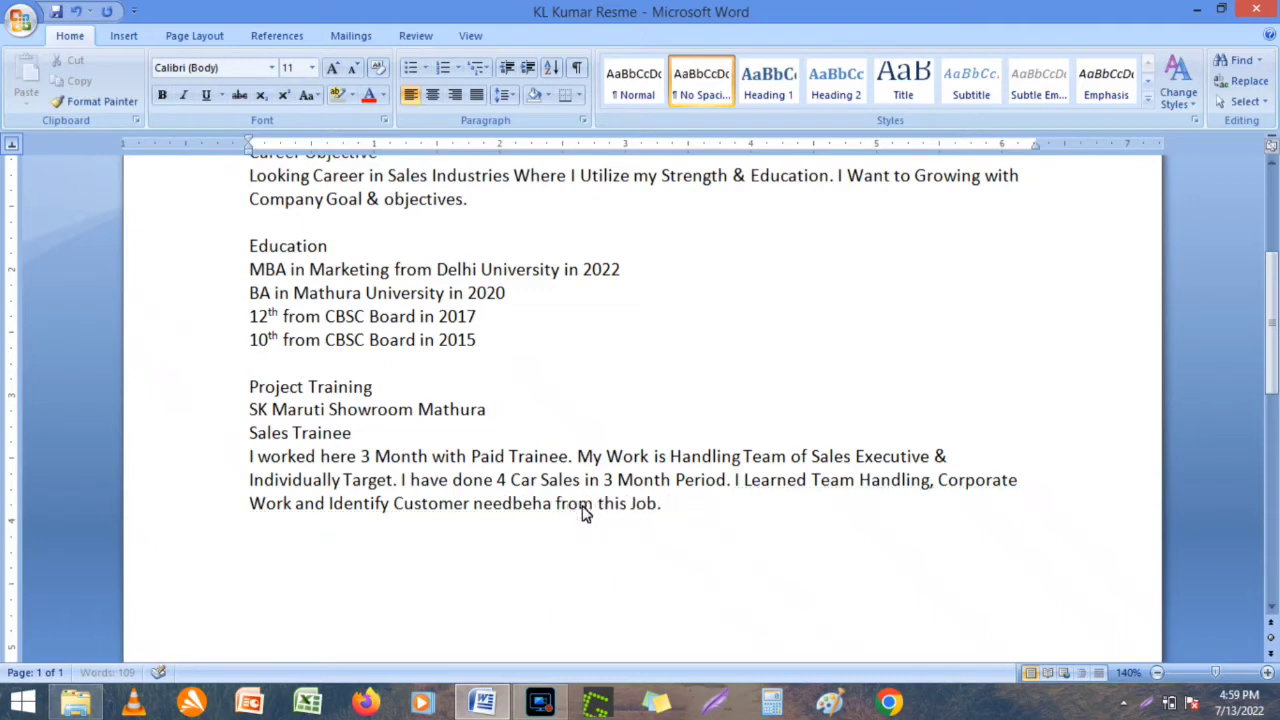
type("d")
key("Right")
key("Right")
key("Right")
key("Right")
key("Right")
key("Right")
key("Right")
key("Right")
key("Right")
key("Right")
key("Right")
key("Right")
key("Right")
key("Right")
key("Right")
key("Right")
key("Right")
key("Right")
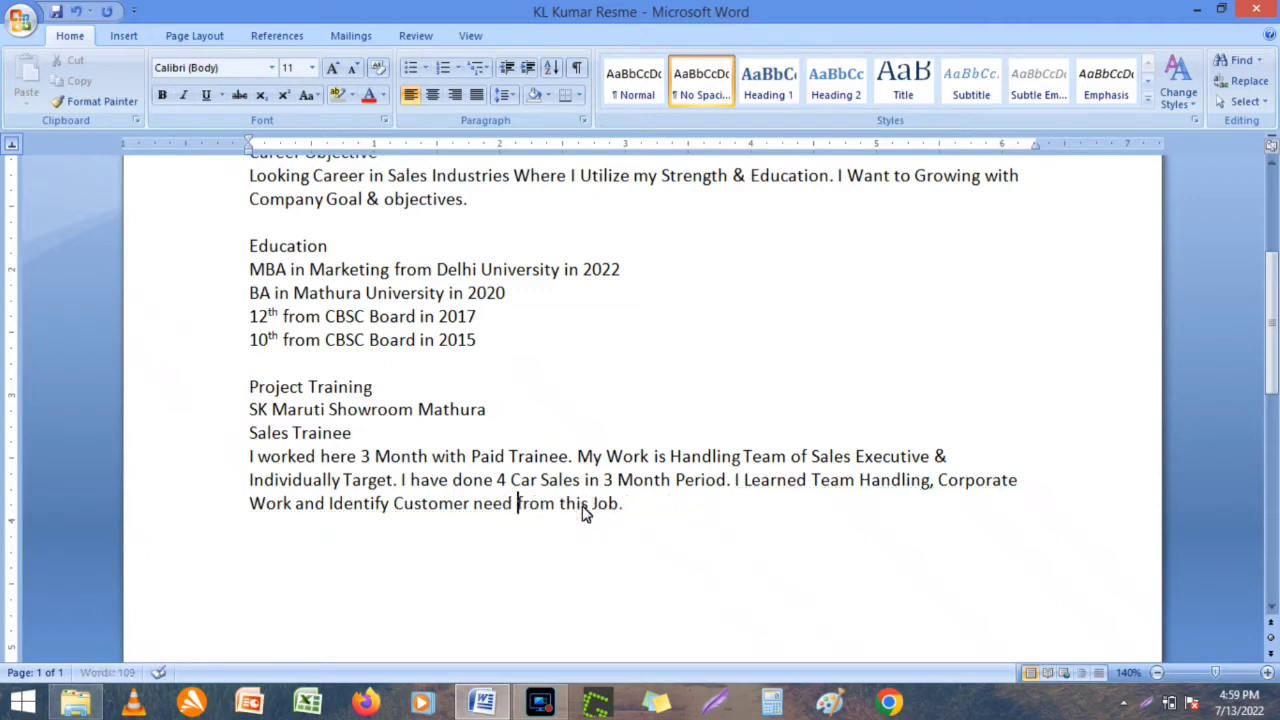
left_click(615, 534)
key("ctrl+s")
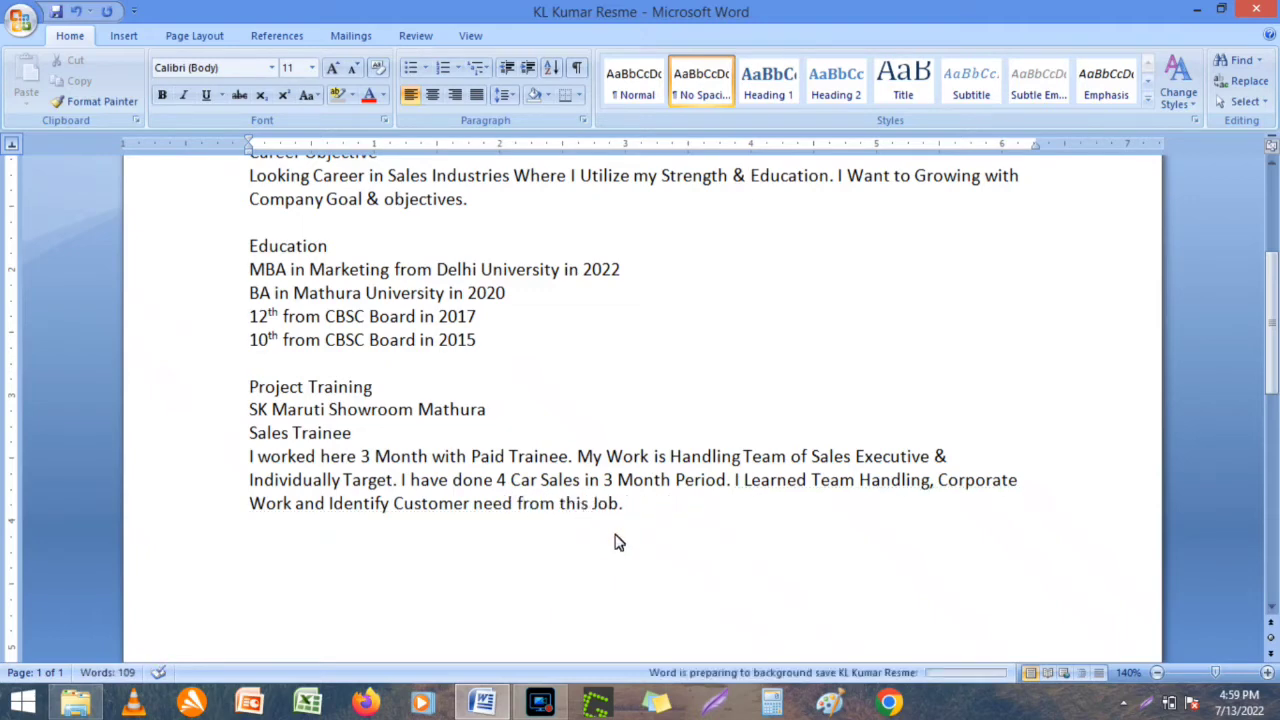
key("Return")
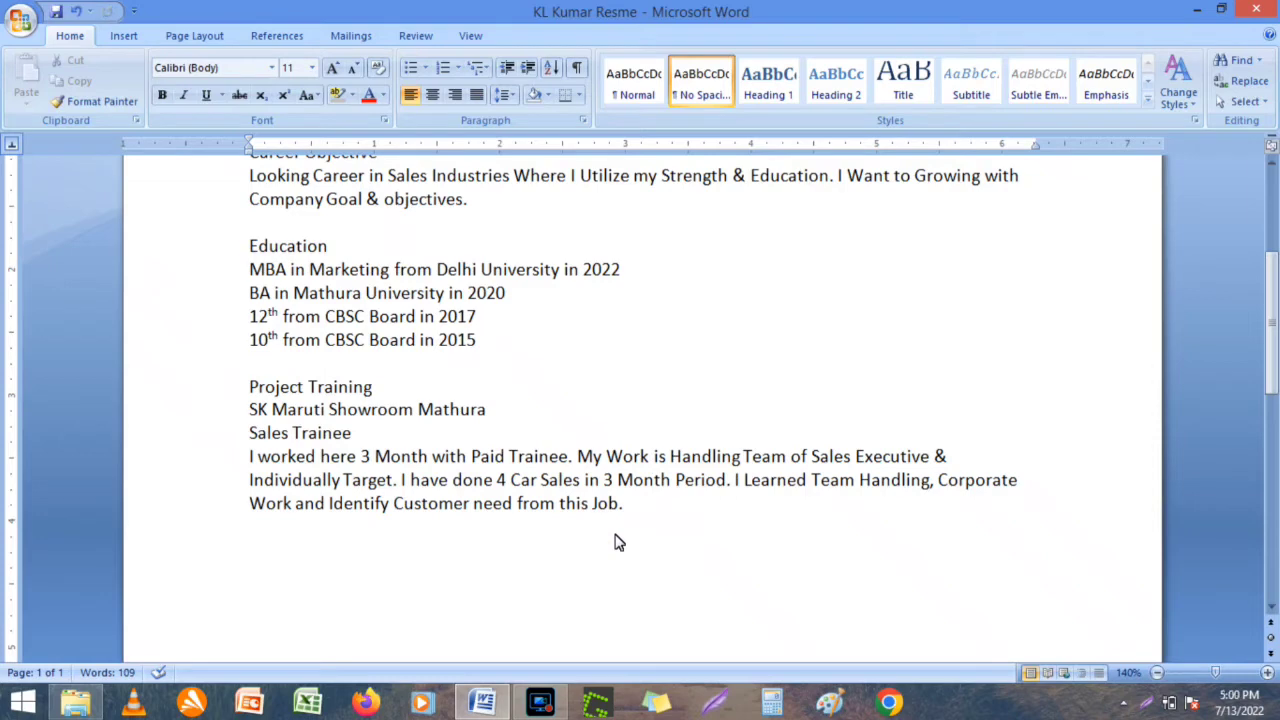
Add the 'Strength & Weakness' heading, correcting 'Weekness', and a 'Learning Attitude' line.
type("Strengt")
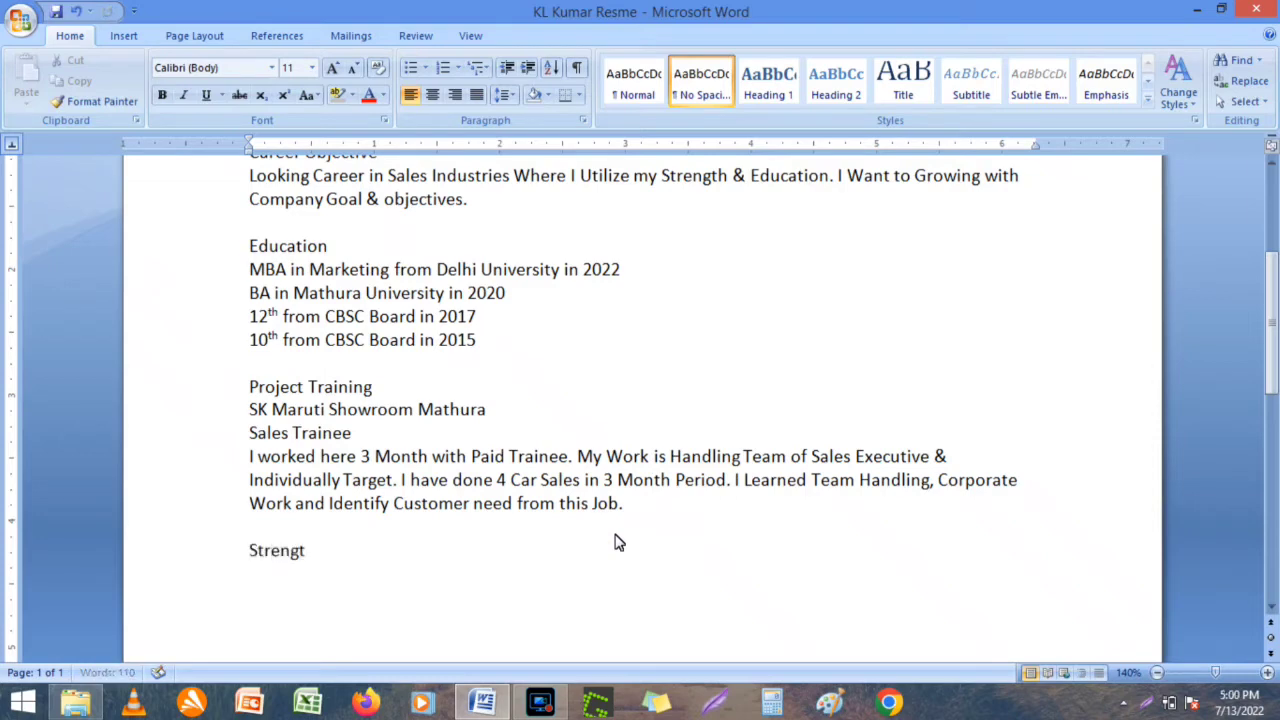
type("h & Weekness")
key("Return")
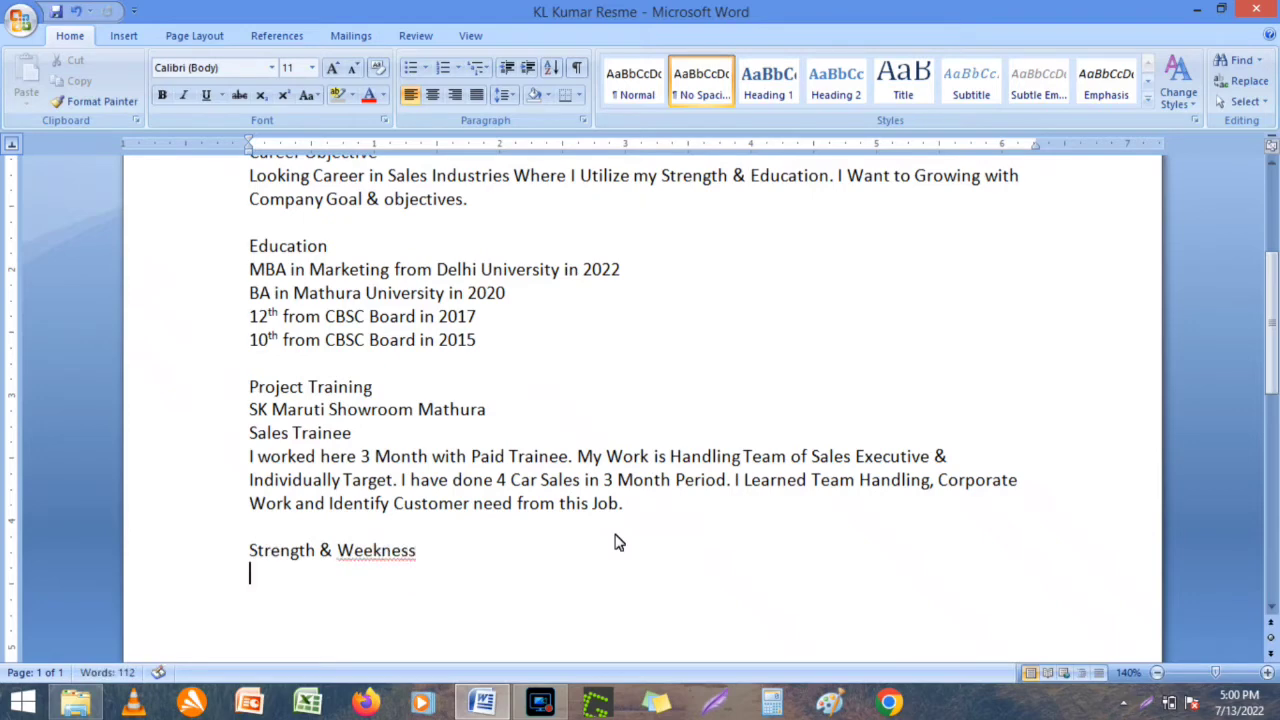
right_click(394, 551)
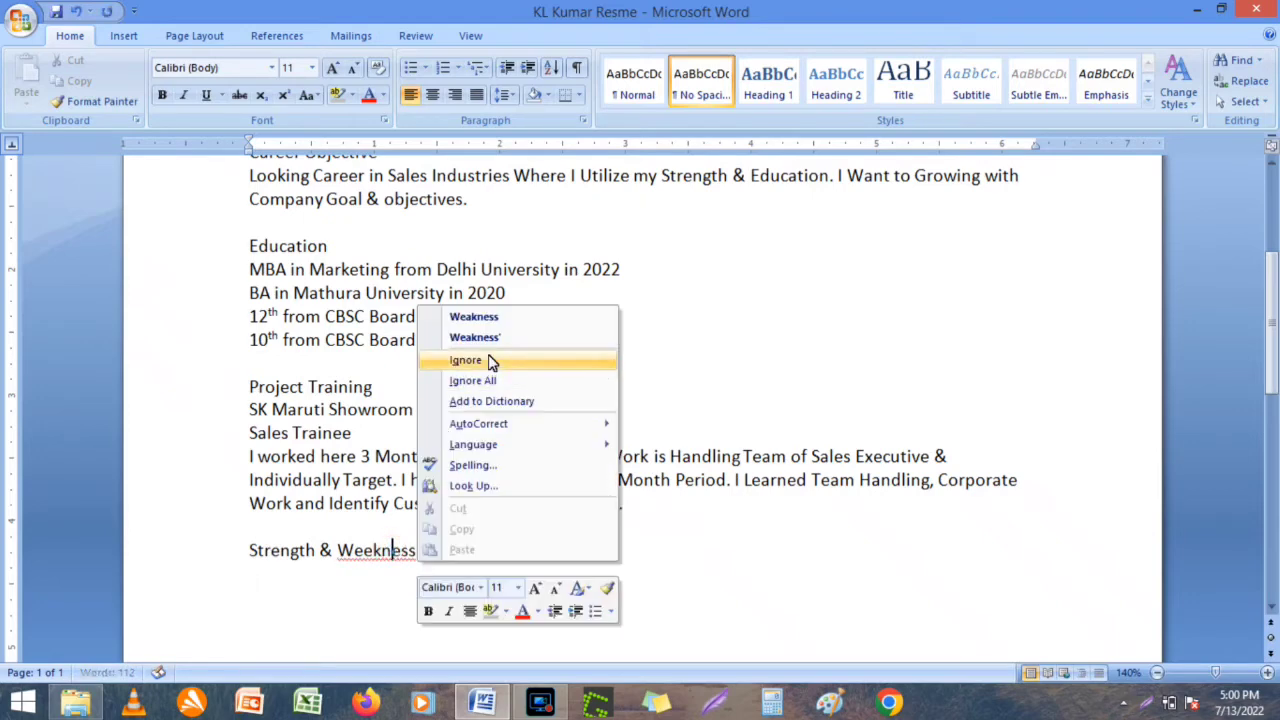
left_click(494, 316)
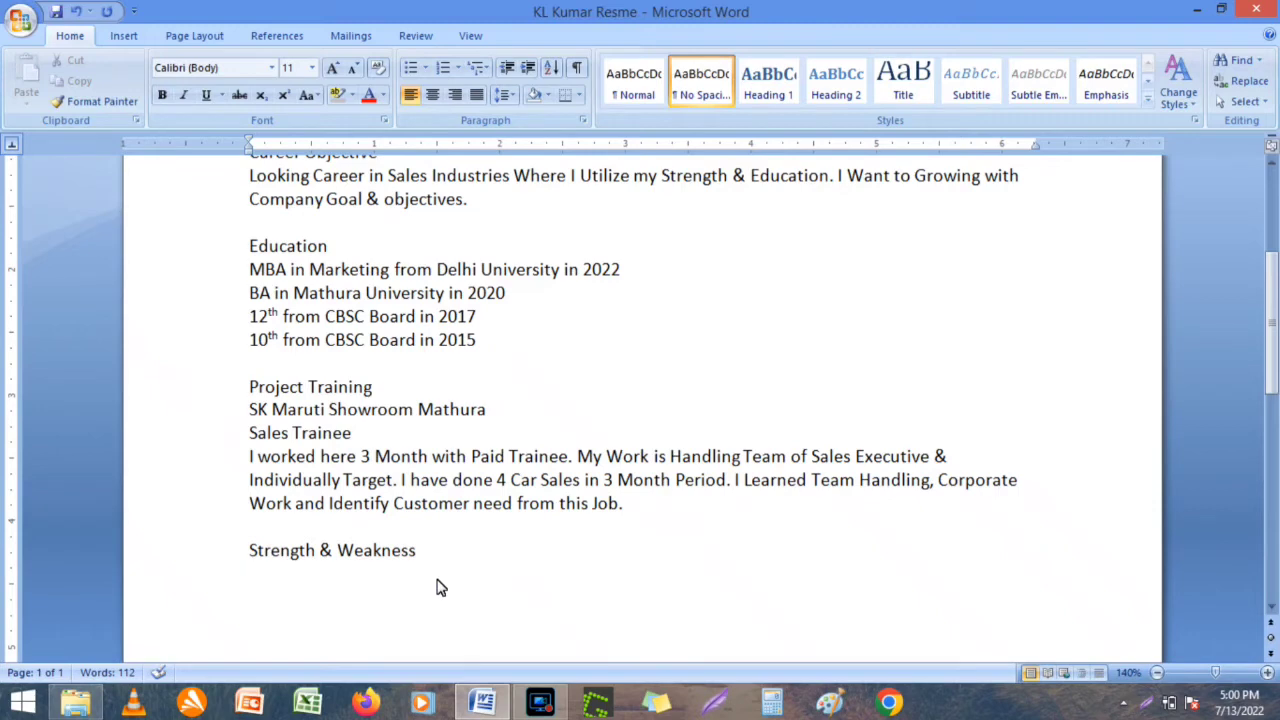
type("All")
key("BackSpace")
key("BackSpace")
key("BackSpace")
key("BackSpace")
type("Learning A")
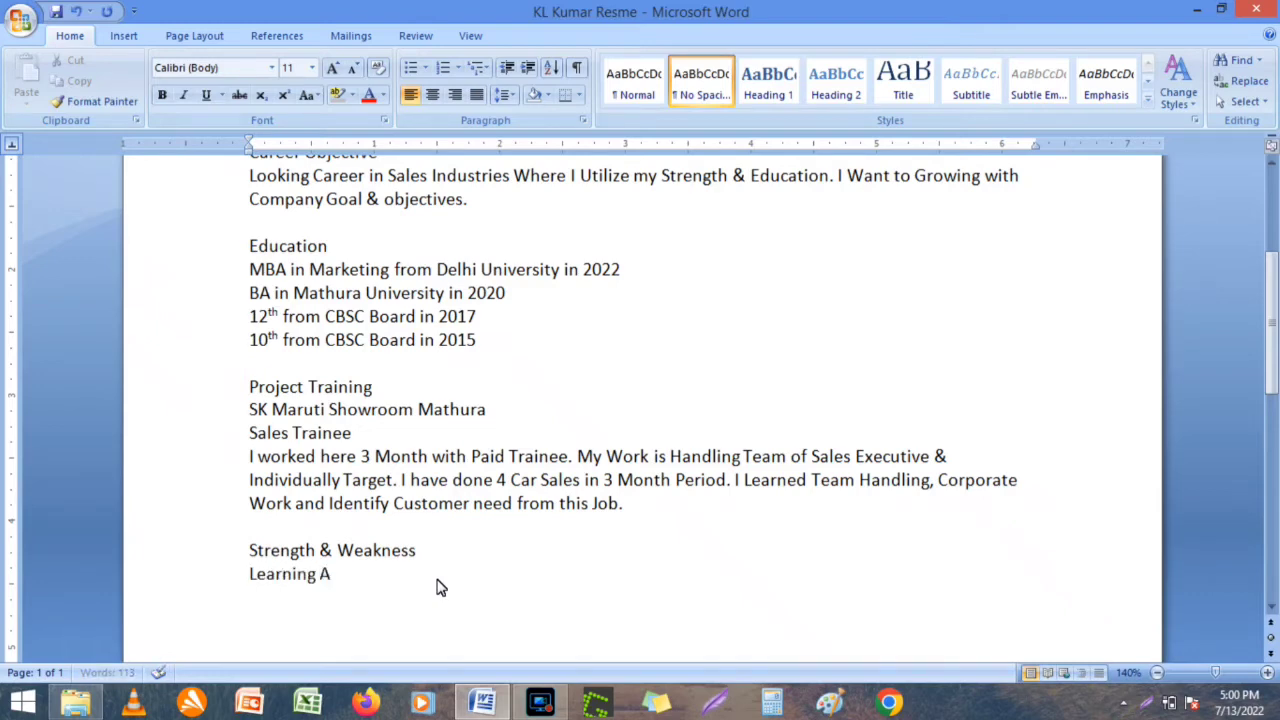
type("ttitude")
key("Return")
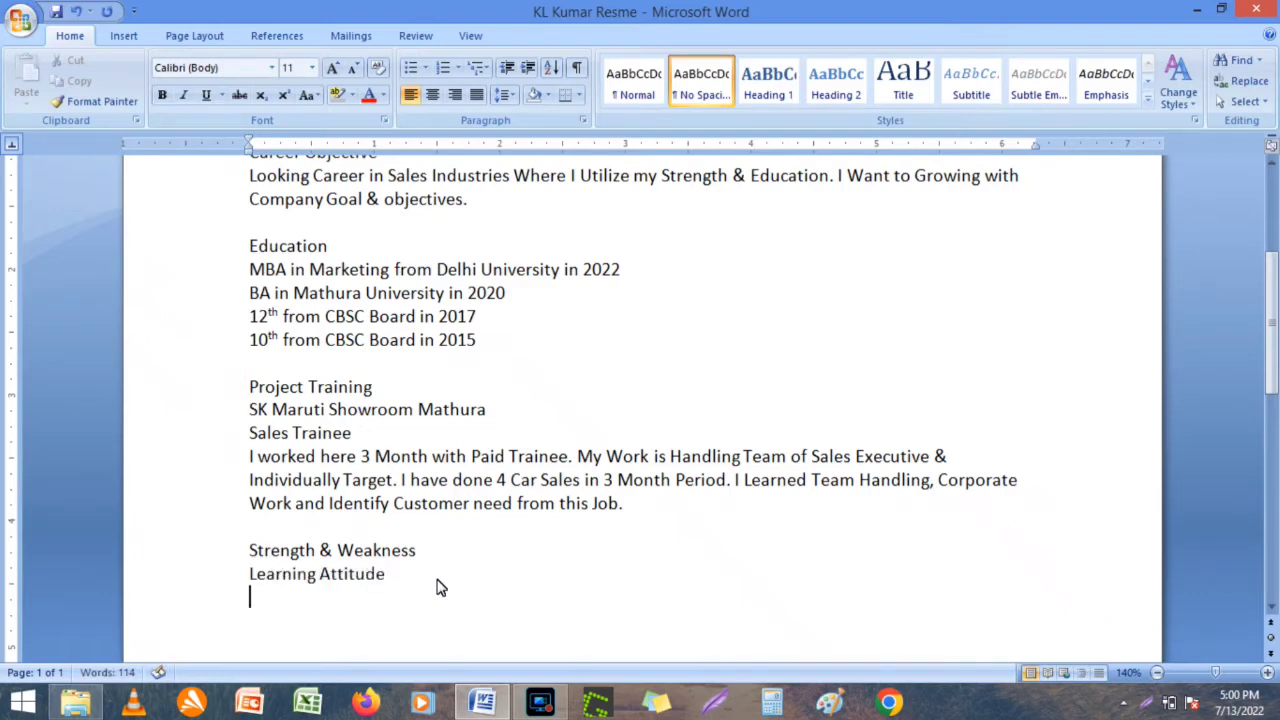
Add 'Self Motivated Person' and 'Team Worker' lines, fixing the 'Motiveted' spelling.
type("Motiveted ")
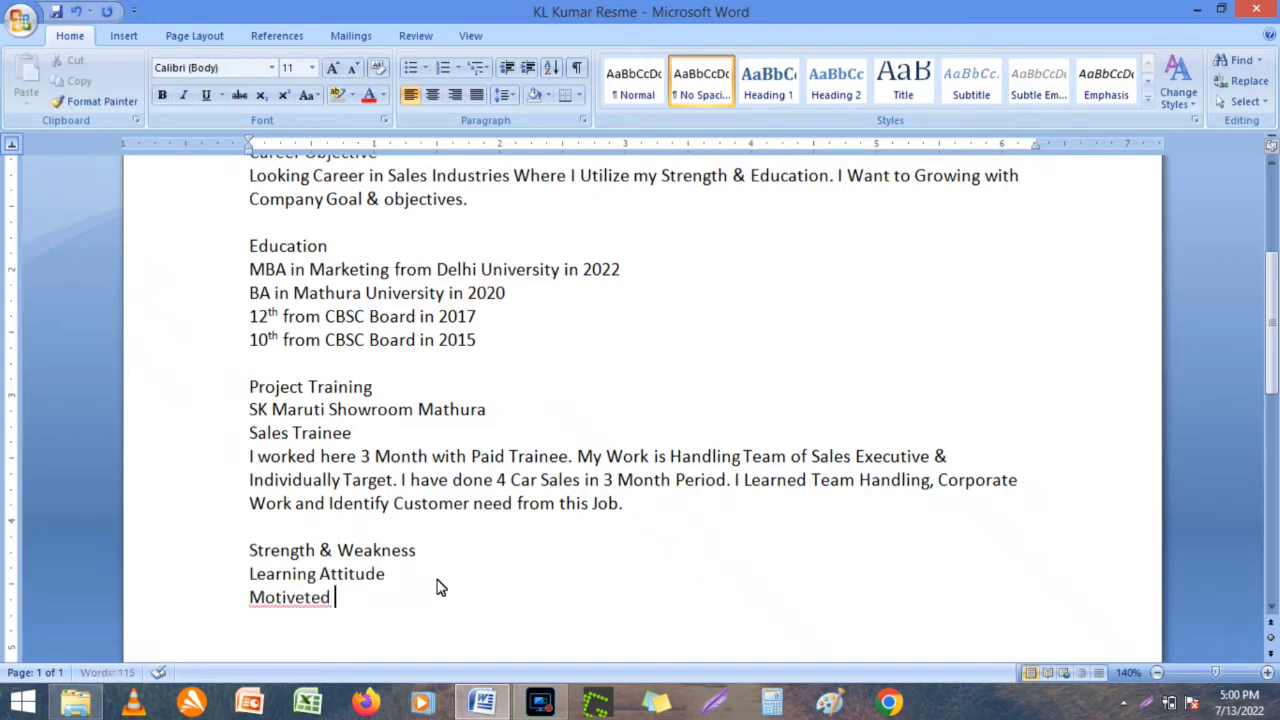
type("Person")
key("Return")
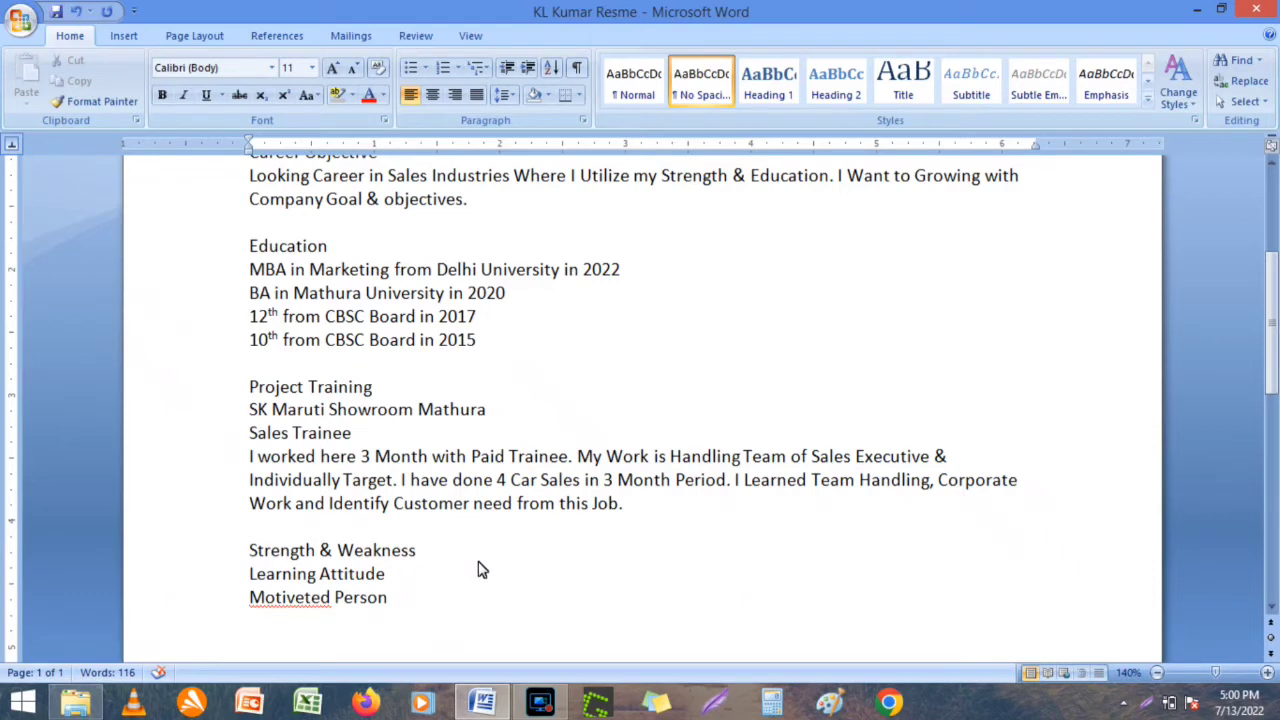
type("Team Work")
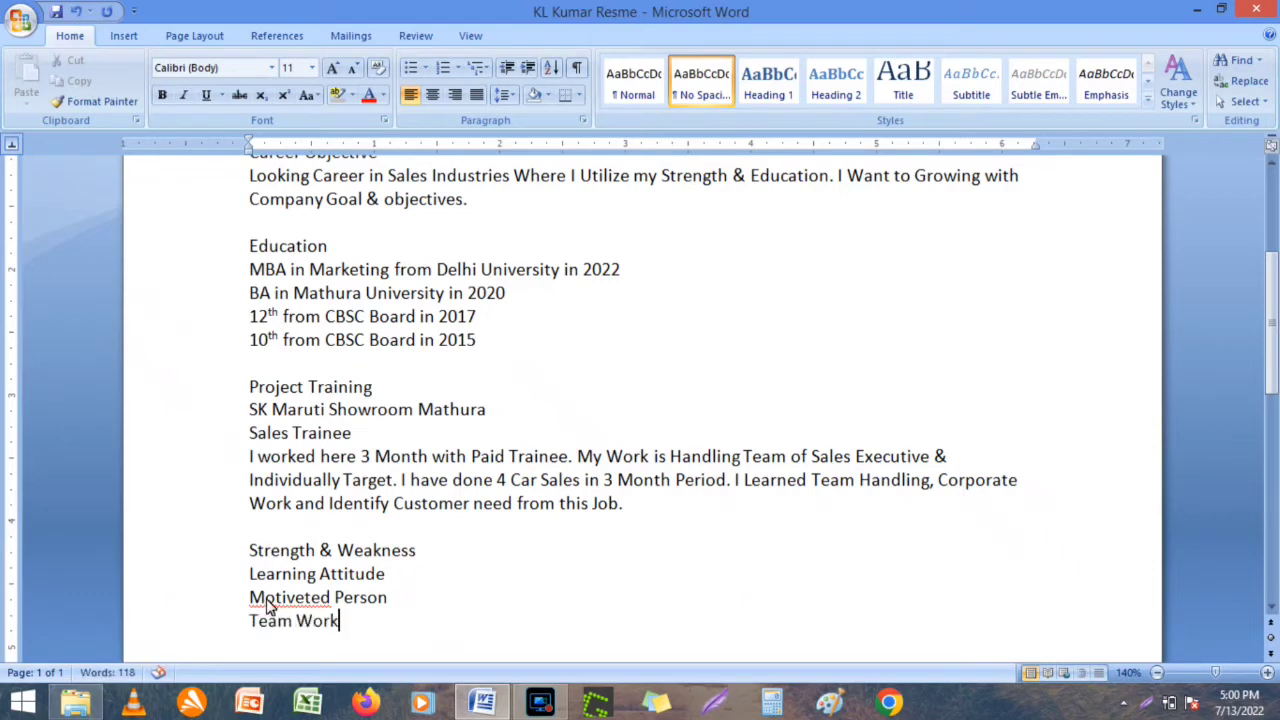
right_click(265, 597)
left_click(449, 384)
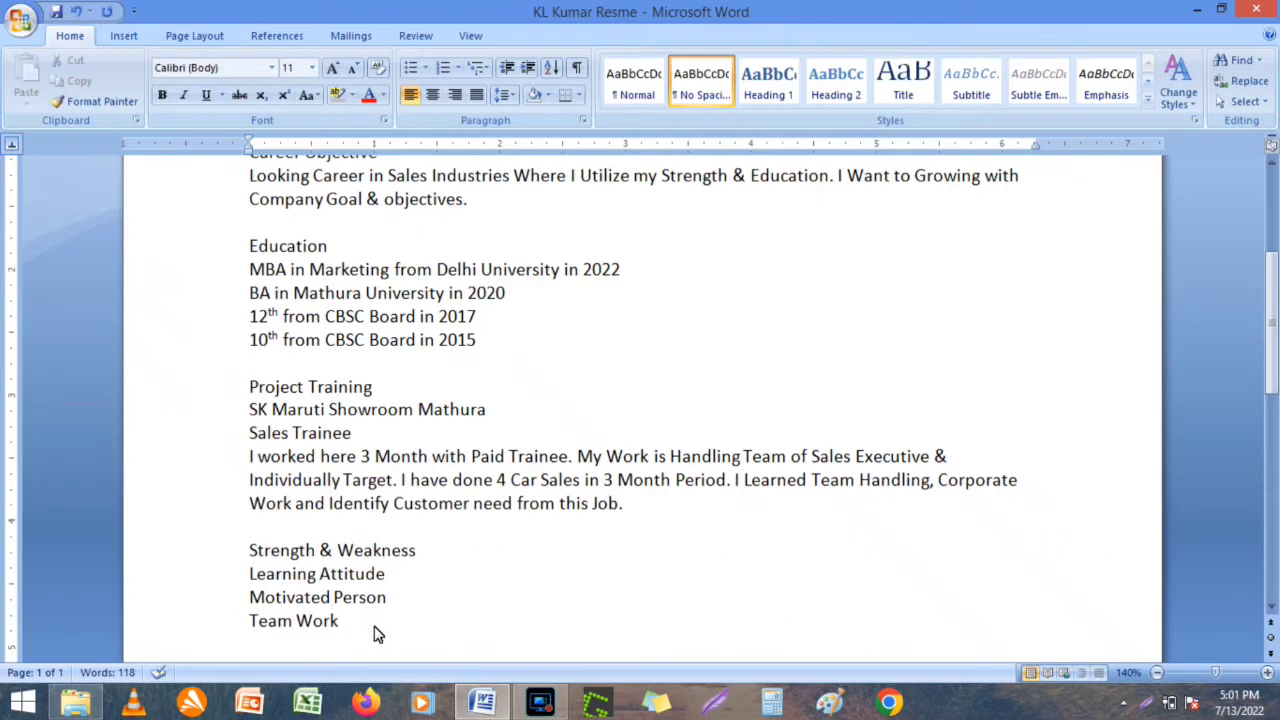
type("A")
left_click(251, 598)
type("Sel")
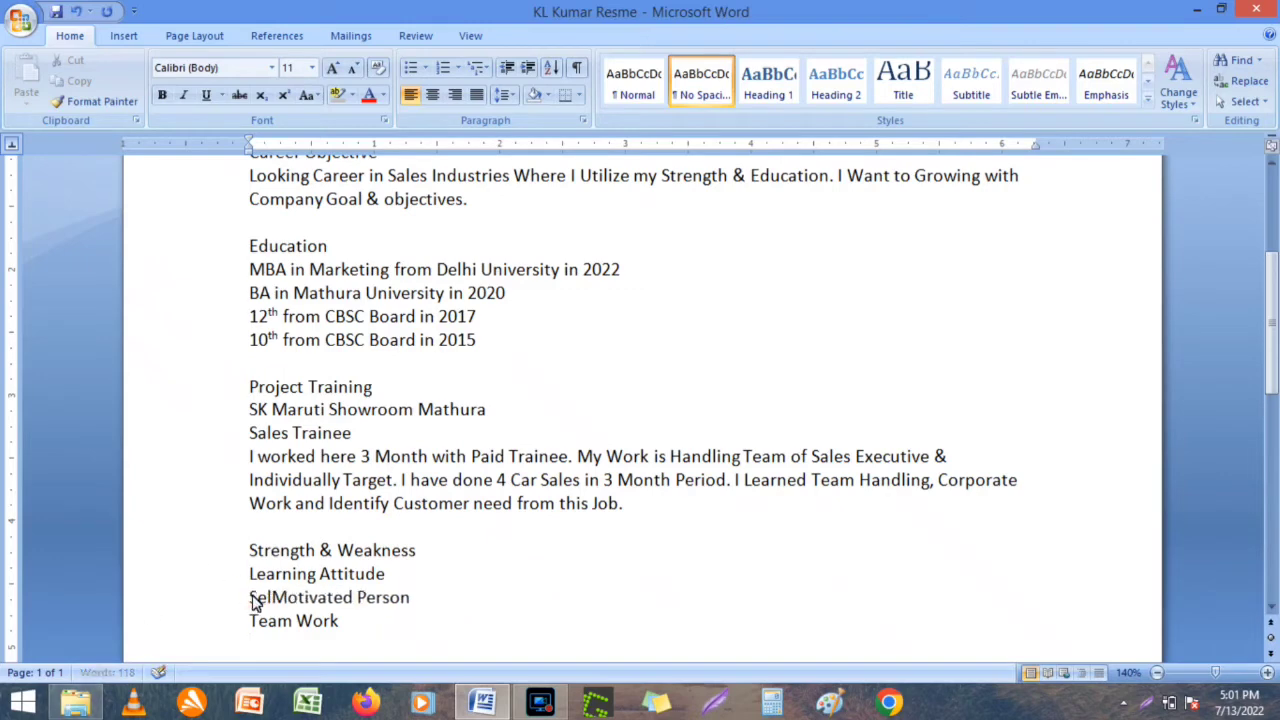
type("f")
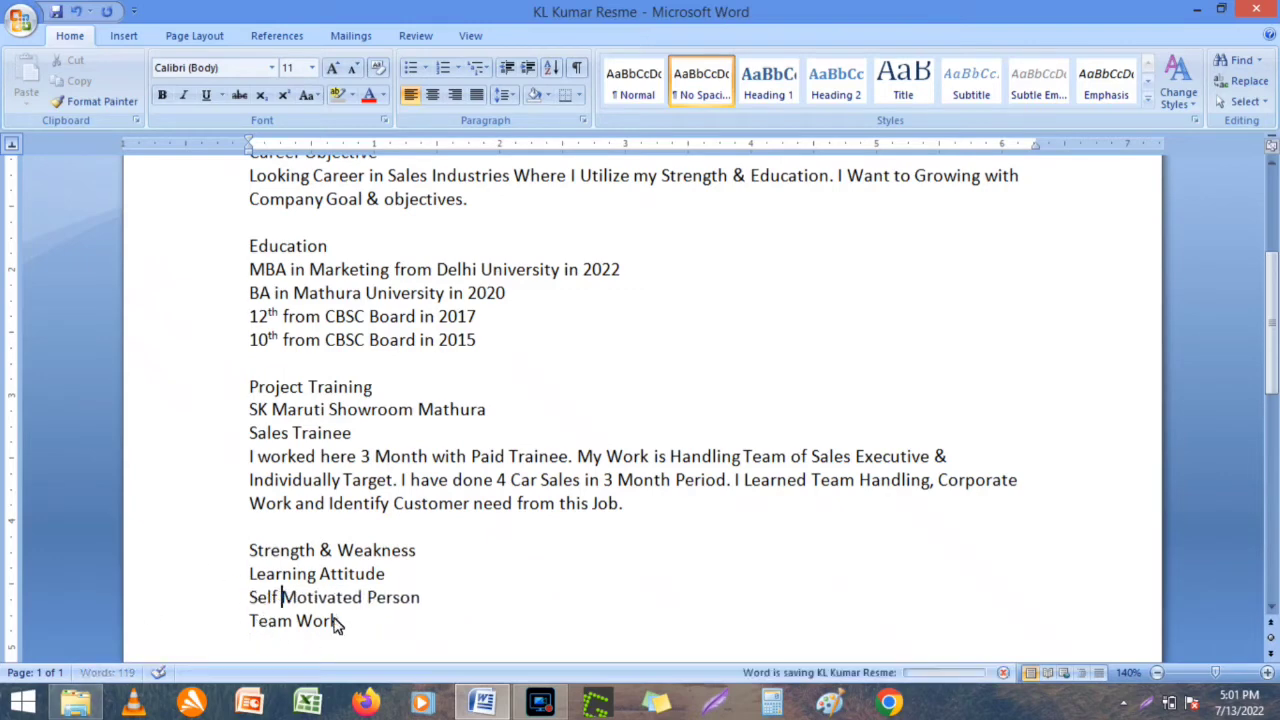
left_click(341, 620)
type("er")
key("Return")
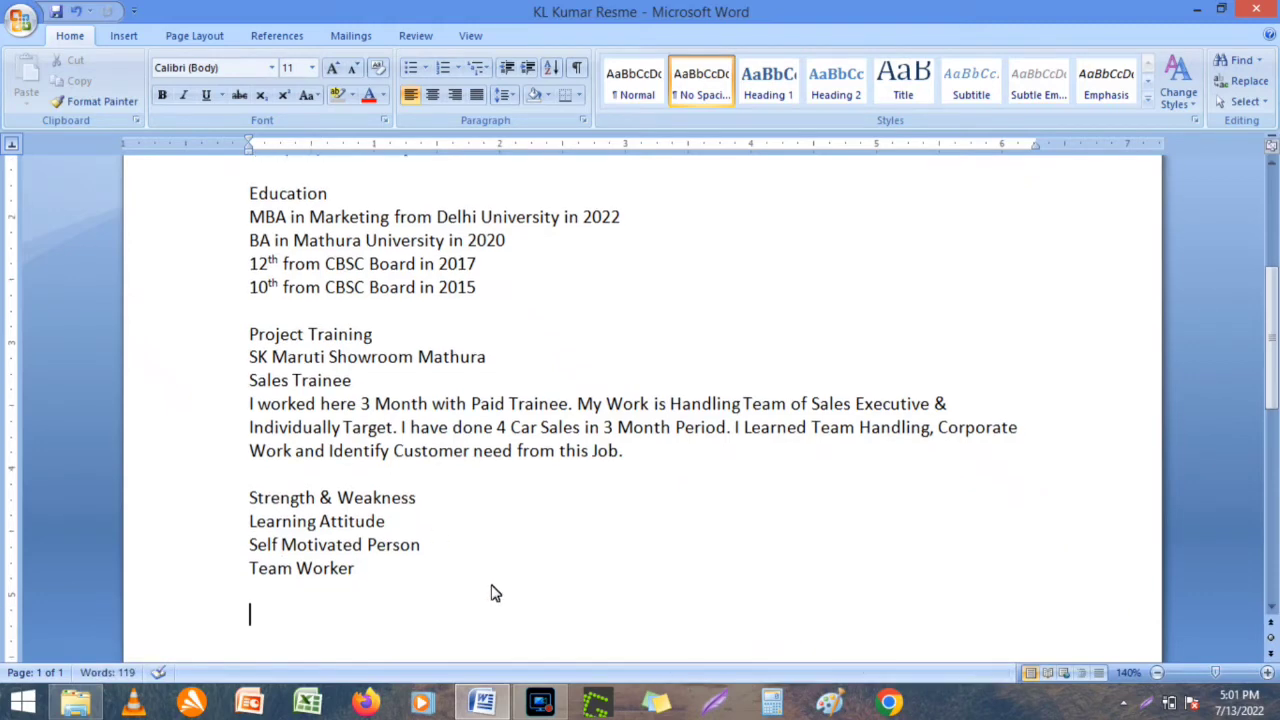
Add the 'Curriculum Activities' heading, correcting the 'Curiculam' spelling.
type("Curiculam Activities")
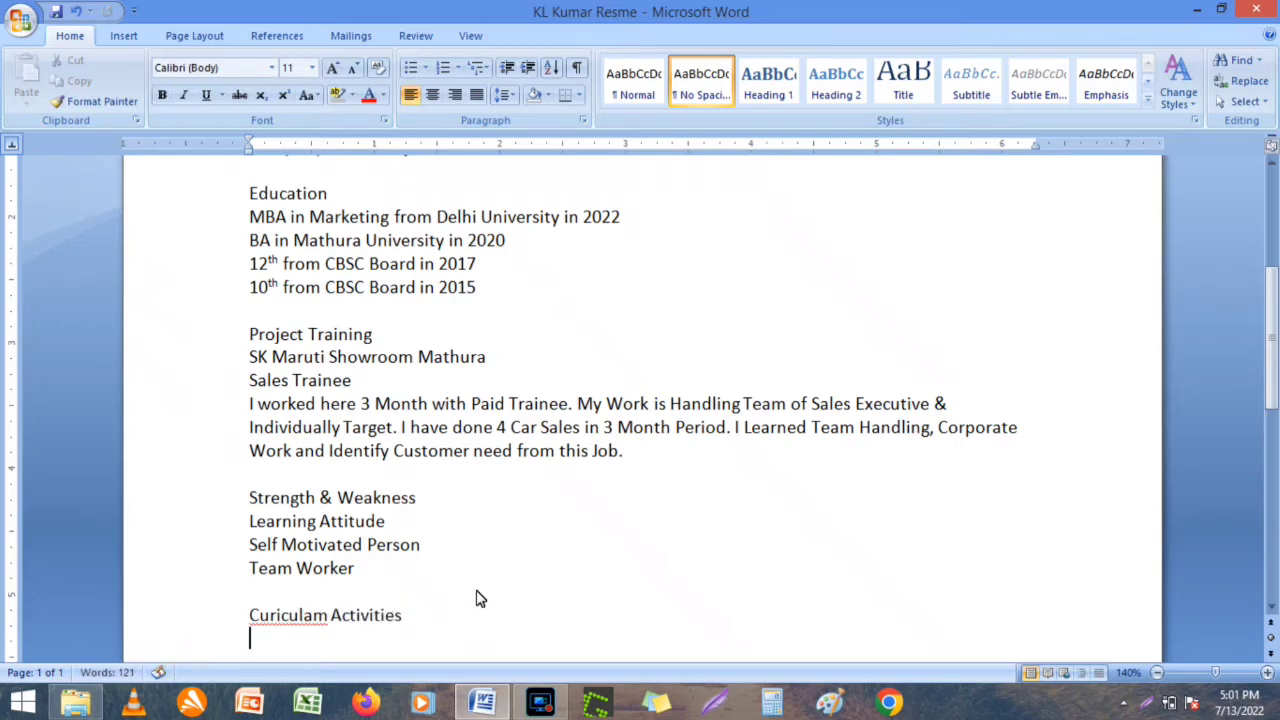
right_click(270, 617)
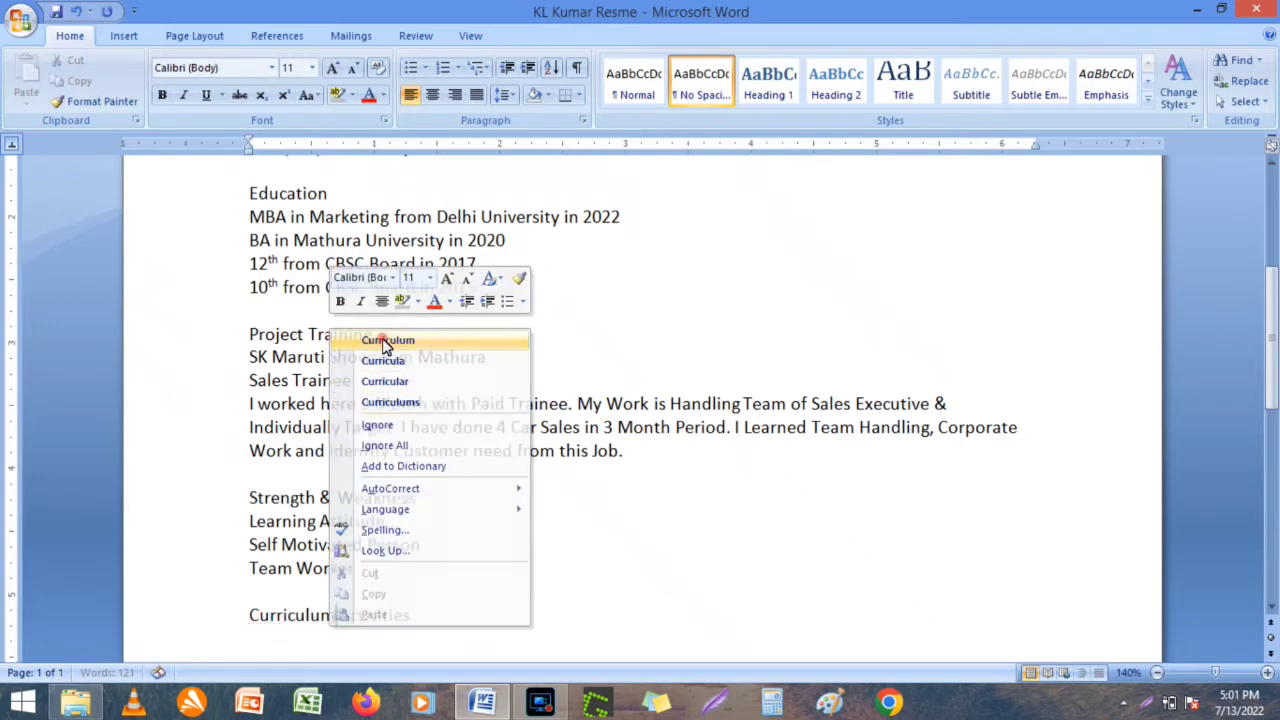
left_click(387, 340)
left_click(444, 618)
key("Return")
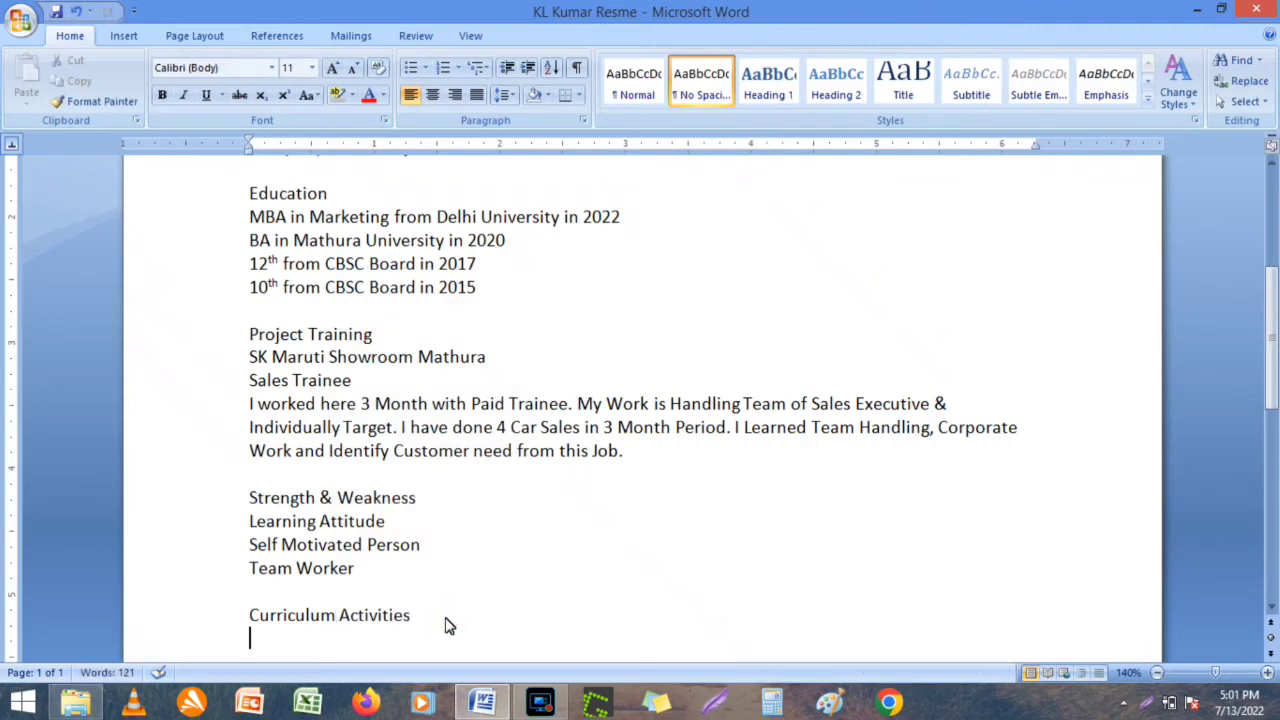
Add the entry 'Coordinator of College Dance Team', replacing 'Cricket' with 'Dance'.
type("Coordinator o")
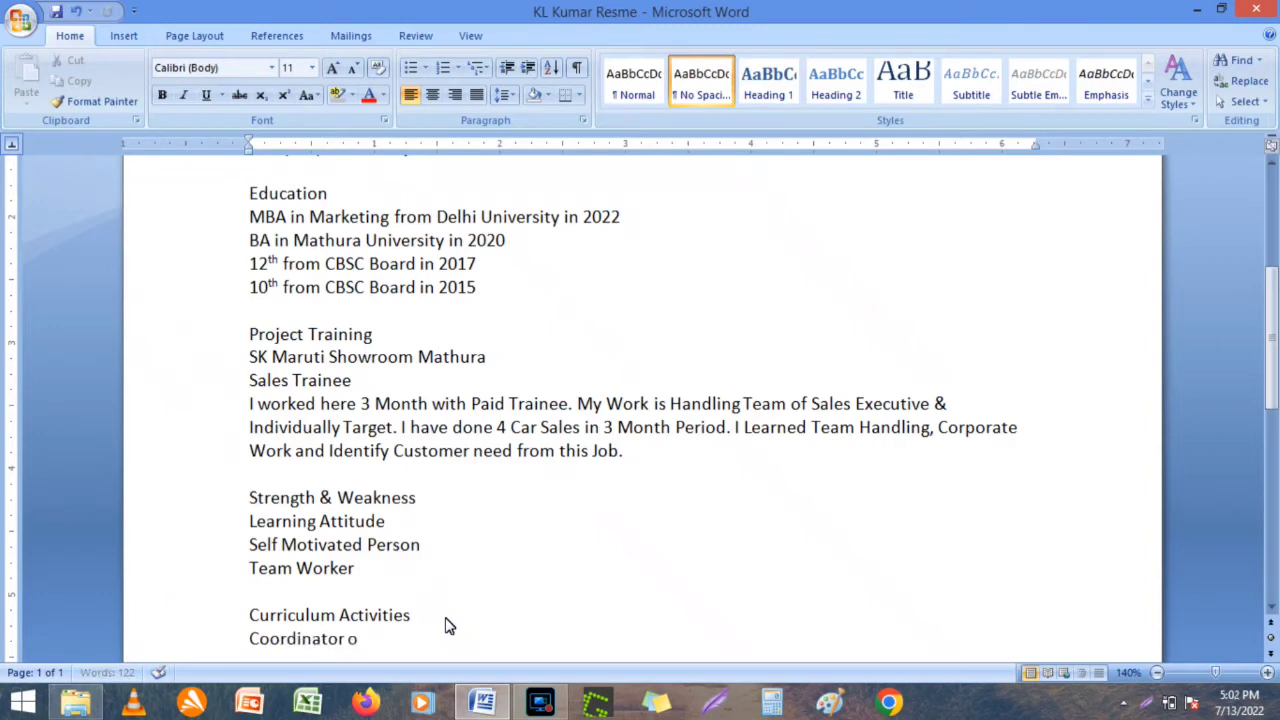
type("f College")
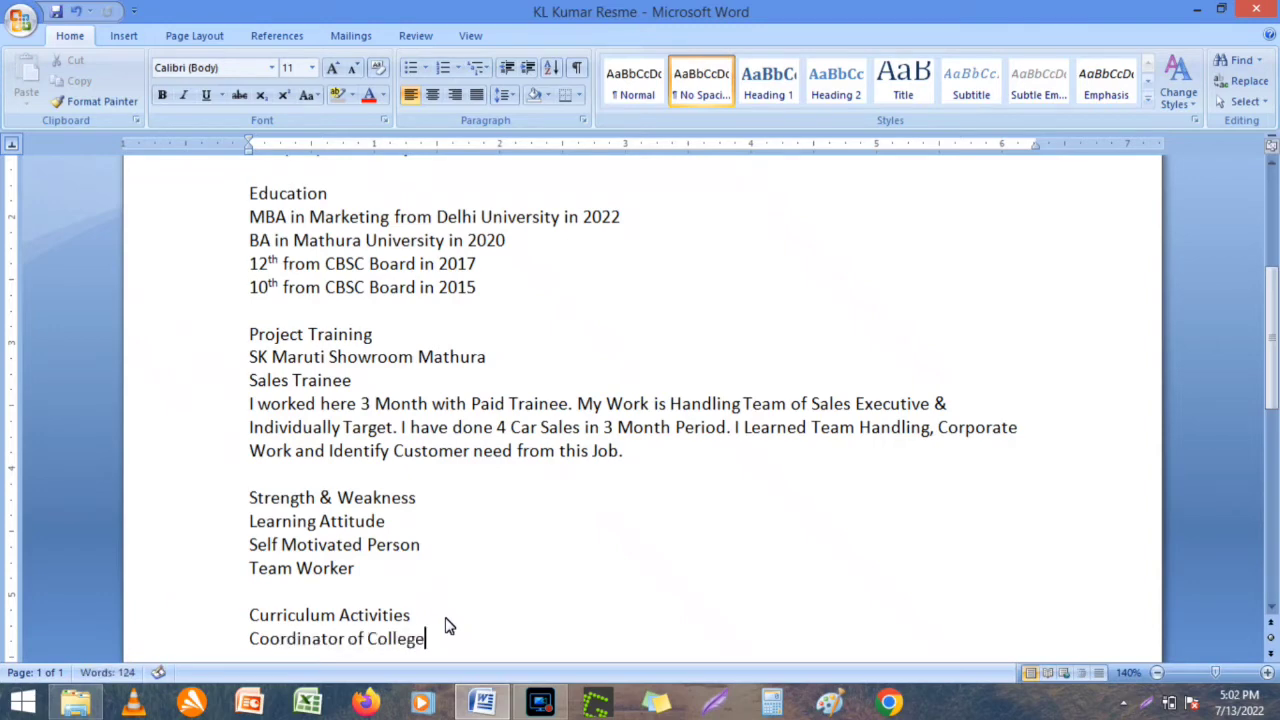
type(" Cricket Tr")
left_click(504, 641)
key("BackSpace")
key("Left")
key("BackSpace")
key("BackSpace")
key("BackSpace")
key("BackSpace")
key("BackSpace")
key("BackSpace")
key("BackSpace")
type("Dance")
key("End")
key("Return")
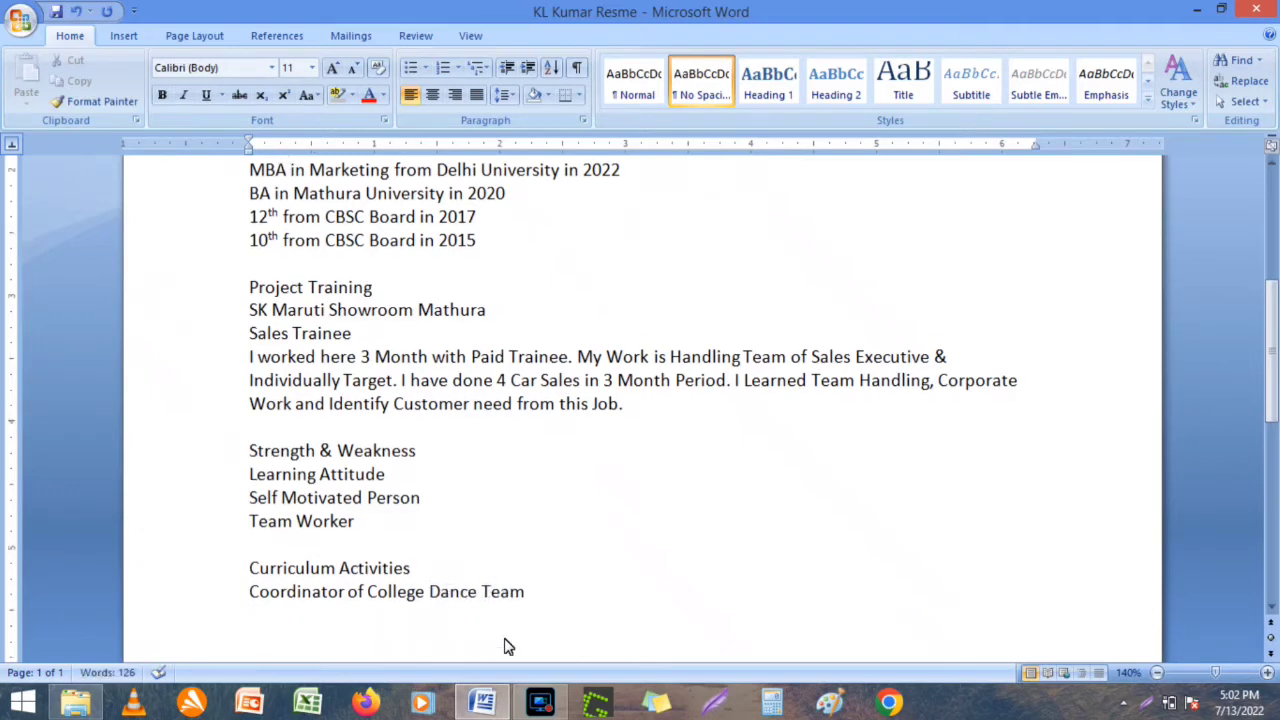
Add 'District Level Cricket Player', correcting 'Districte' to 'District'.
type("State Le")
key("BackSpace")
key("BackSpace")
key("BackSpace")
key("BackSpace")
type("Districte Level")
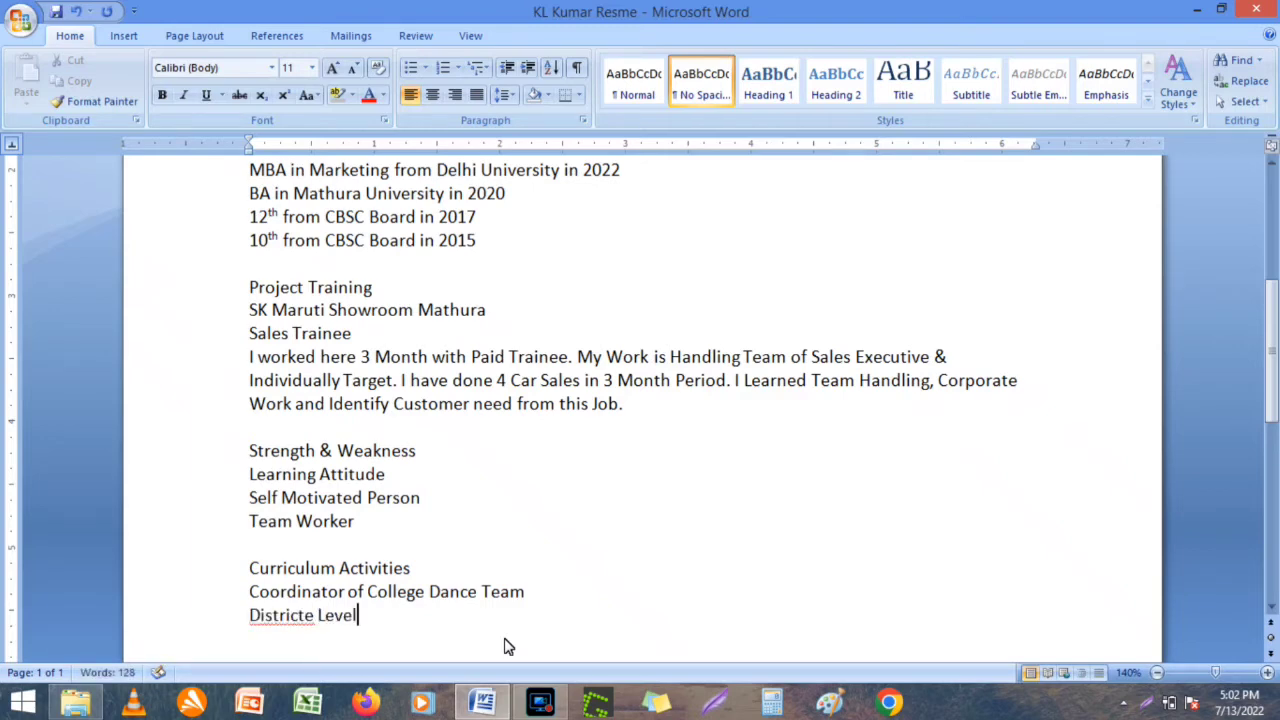
type(" Cric")
type("k")
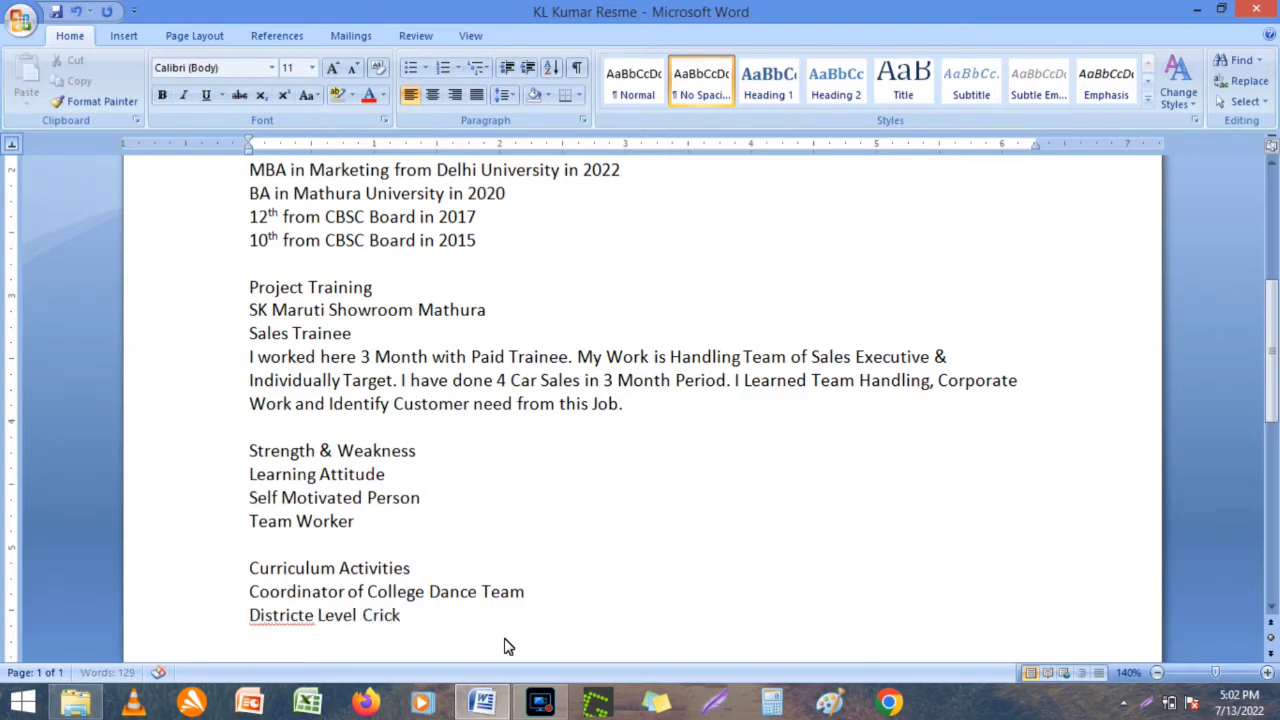
type("et Player")
right_click(266, 622)
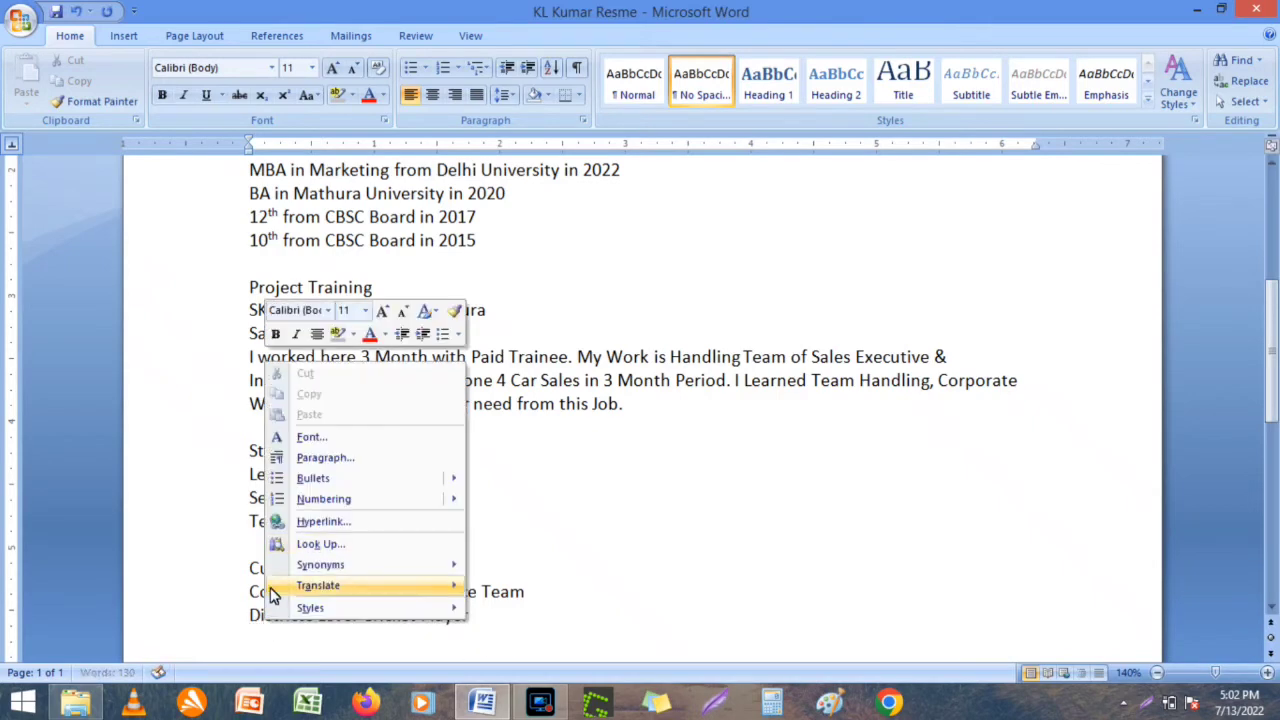
right_click(262, 615)
left_click(413, 343)
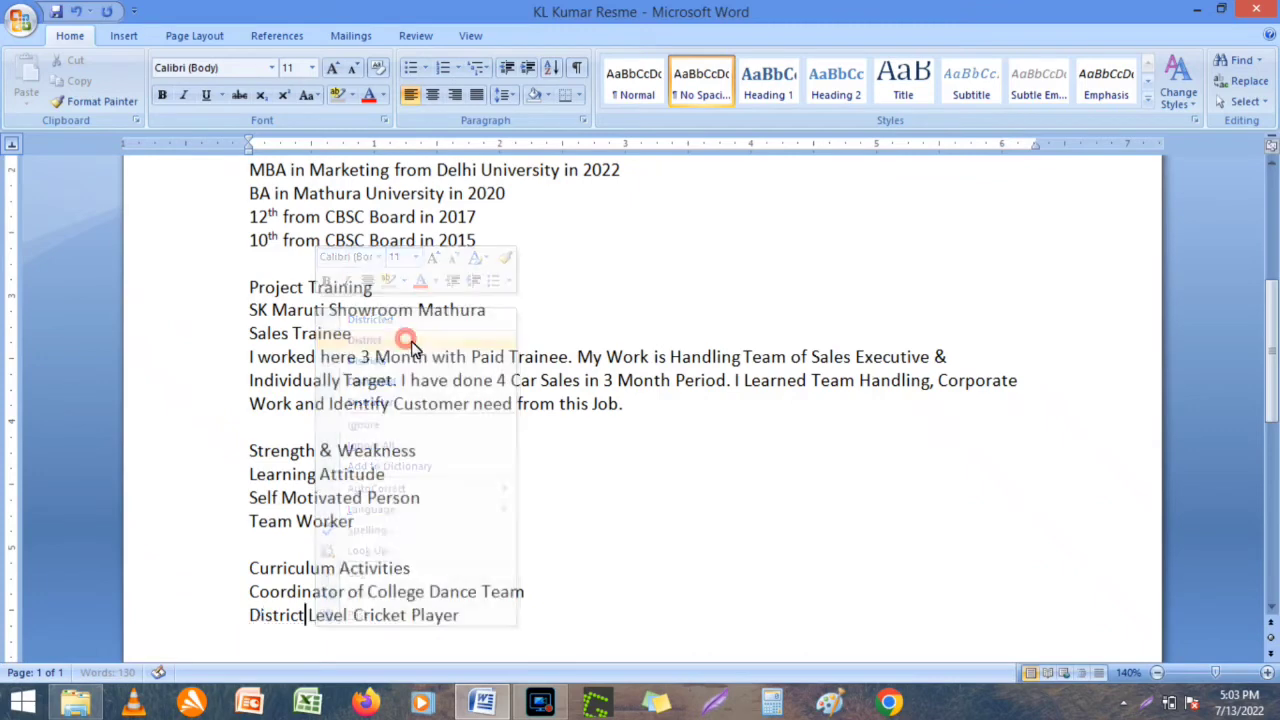
Add a Personal Information heading followed by Marital Status, D.O.B and Father Name lines.
left_click(555, 630)
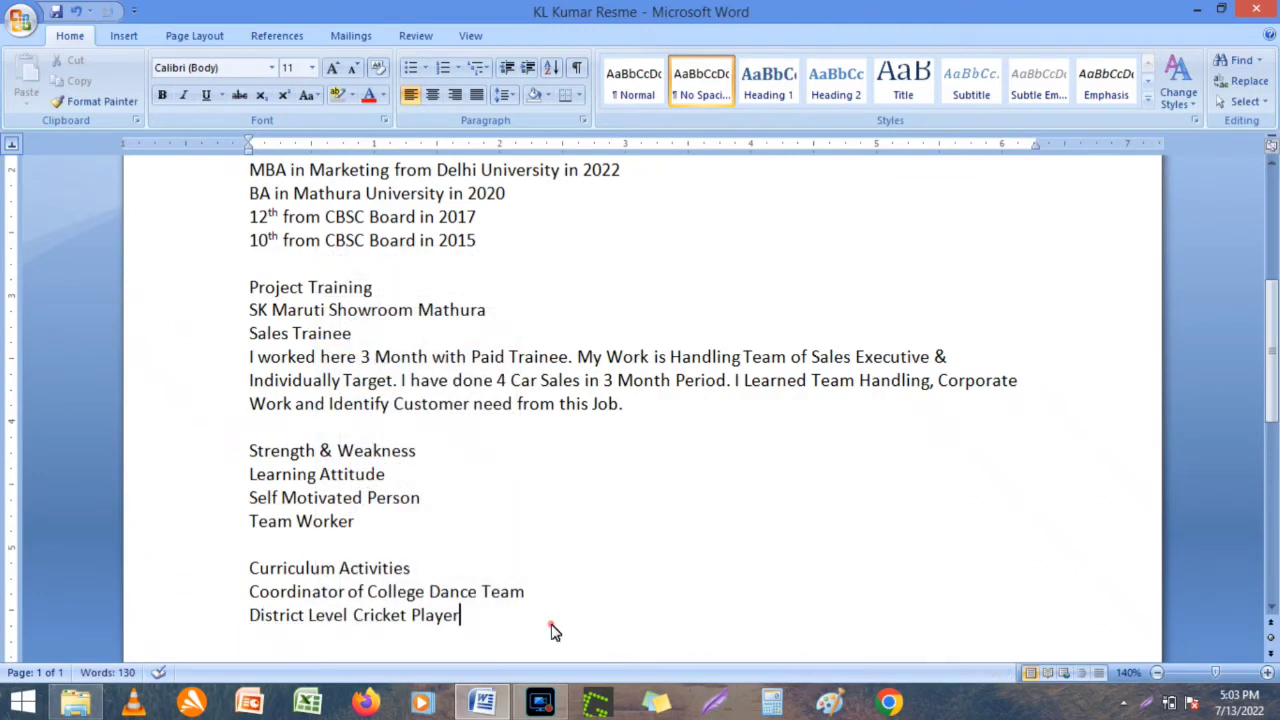
key("Return")
key("Return")
type("Person")
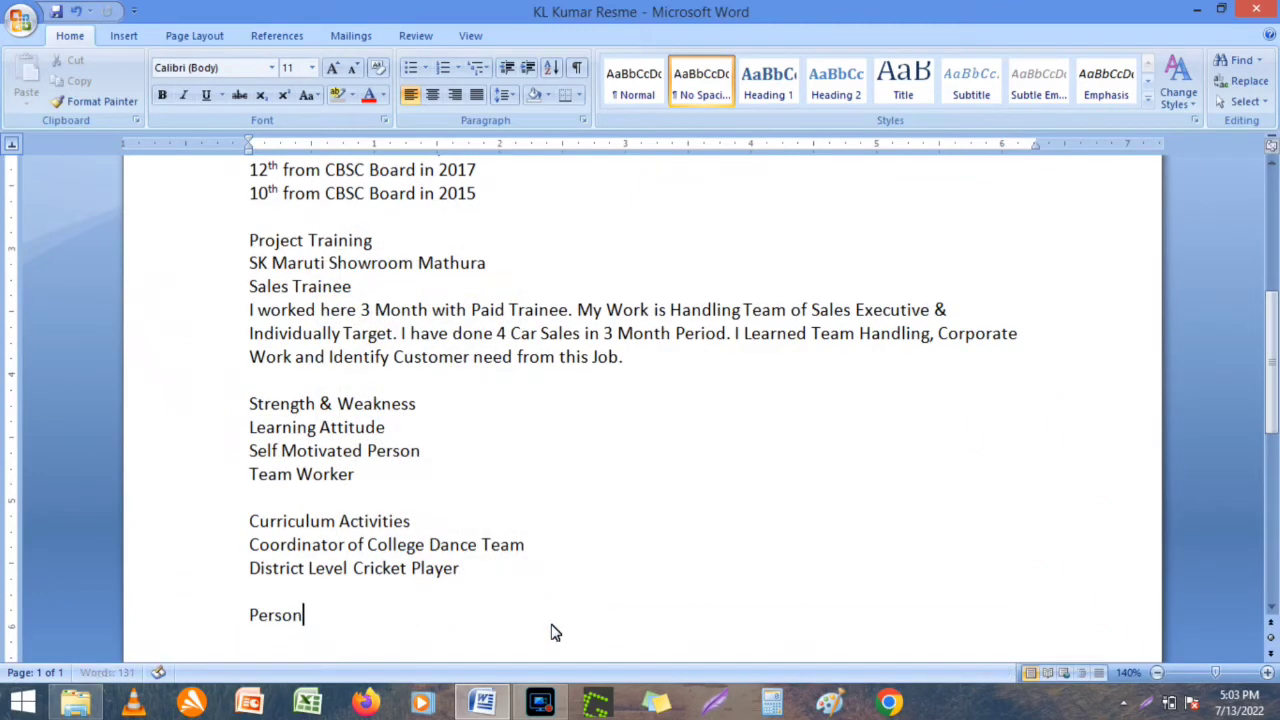
type("al Information")
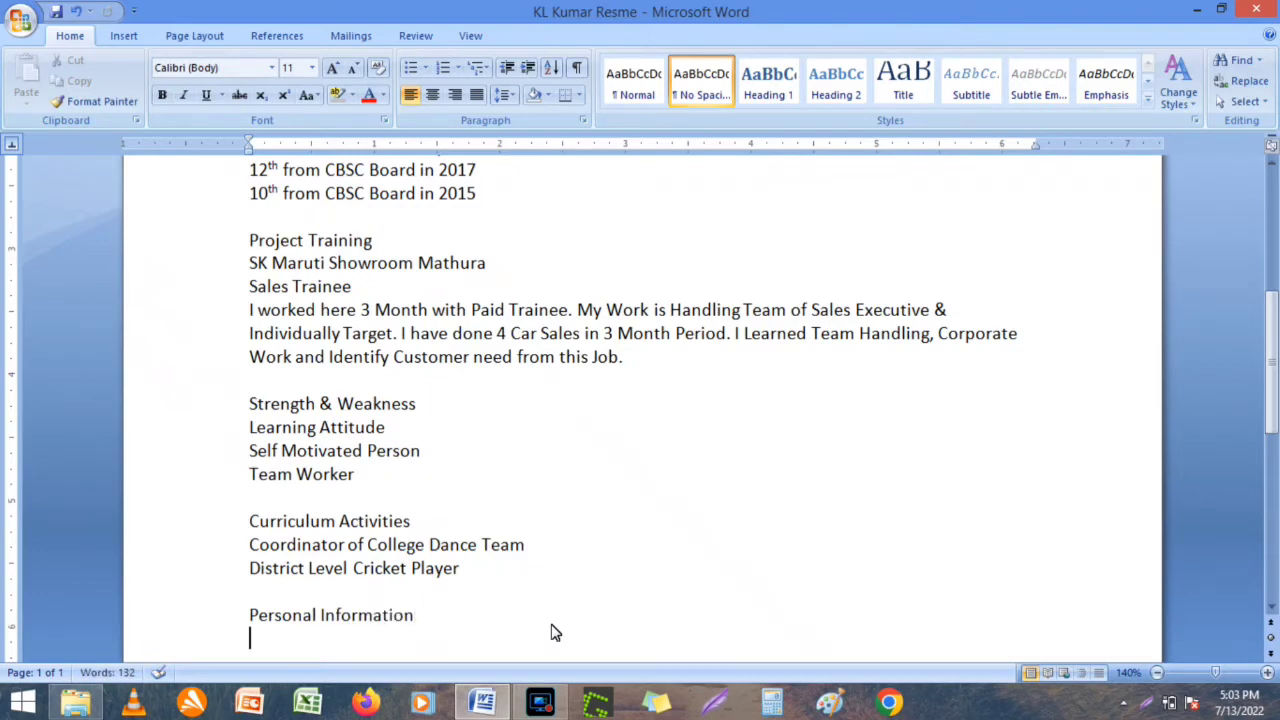
key("Return")
type("Fathe")
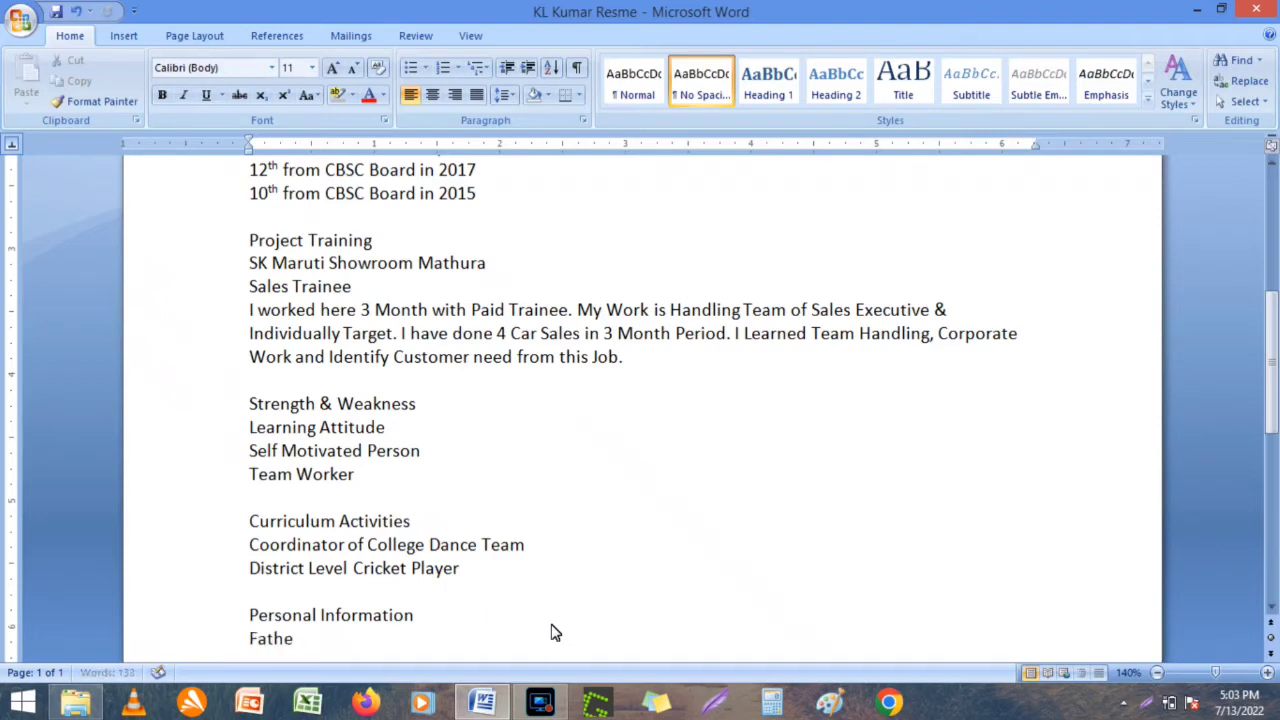
type("r Name")
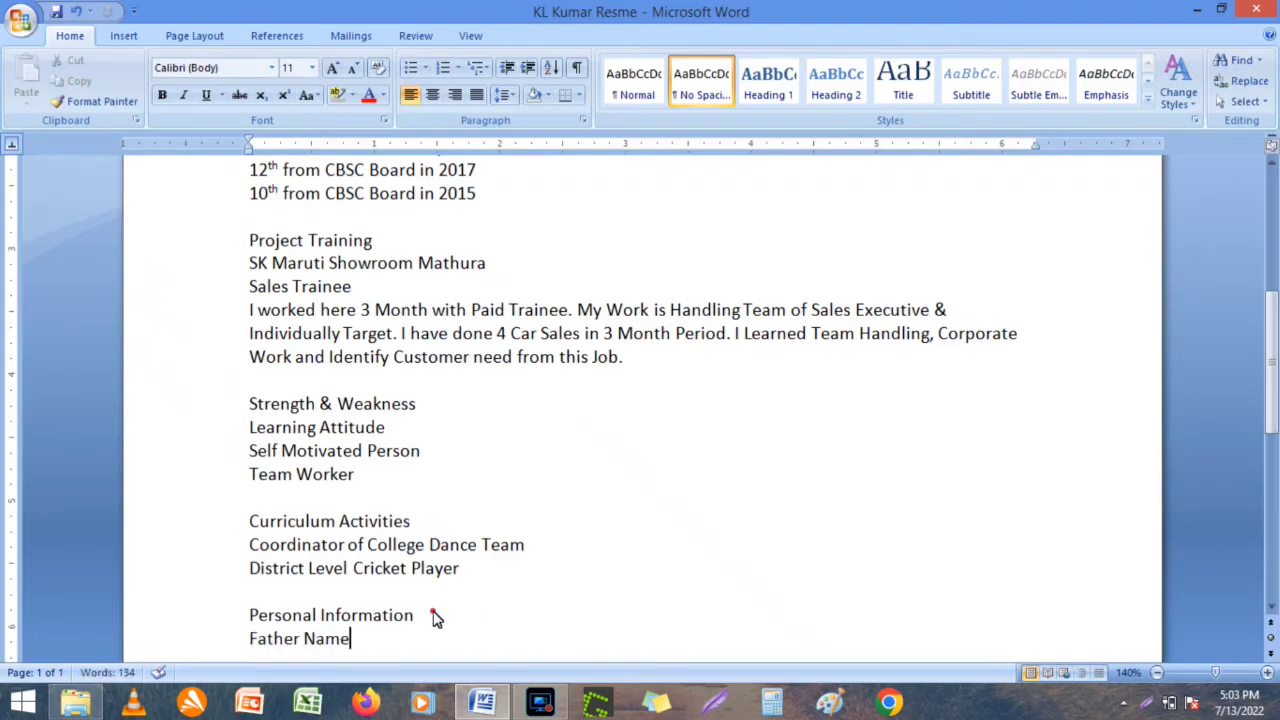
left_click(433, 617)
key("Return")
type("Mari")
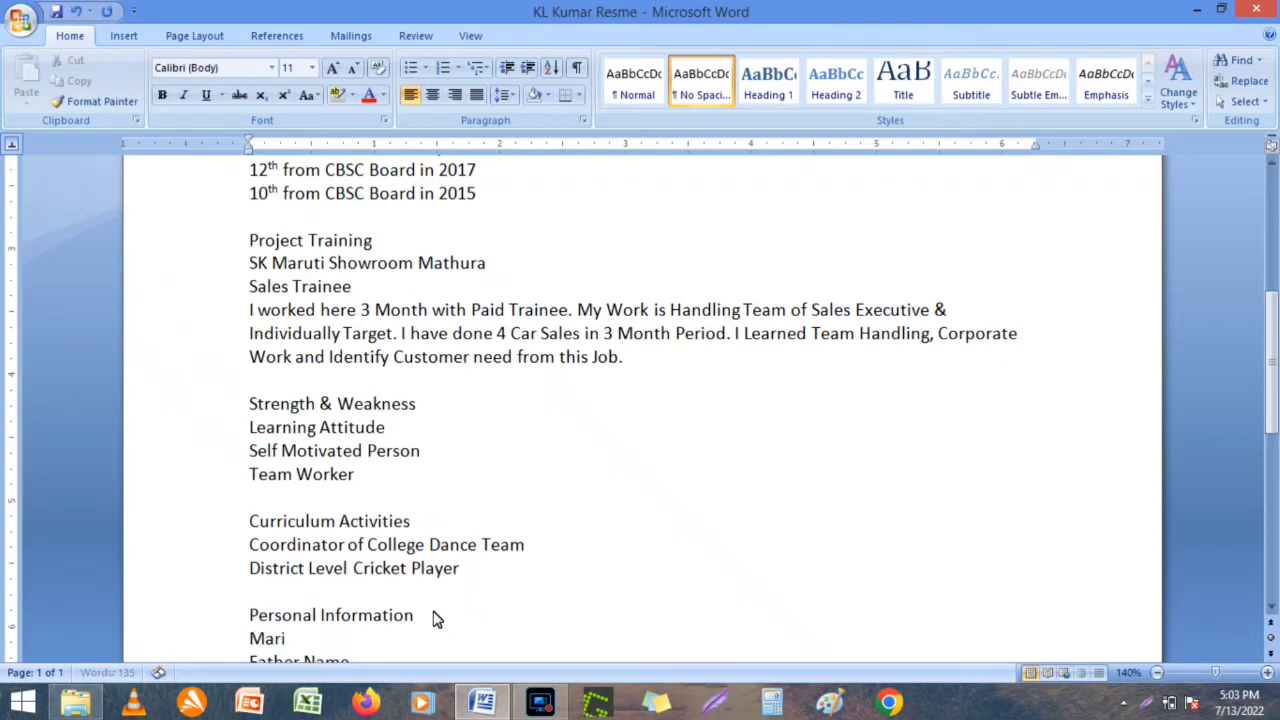
type("tal Status")
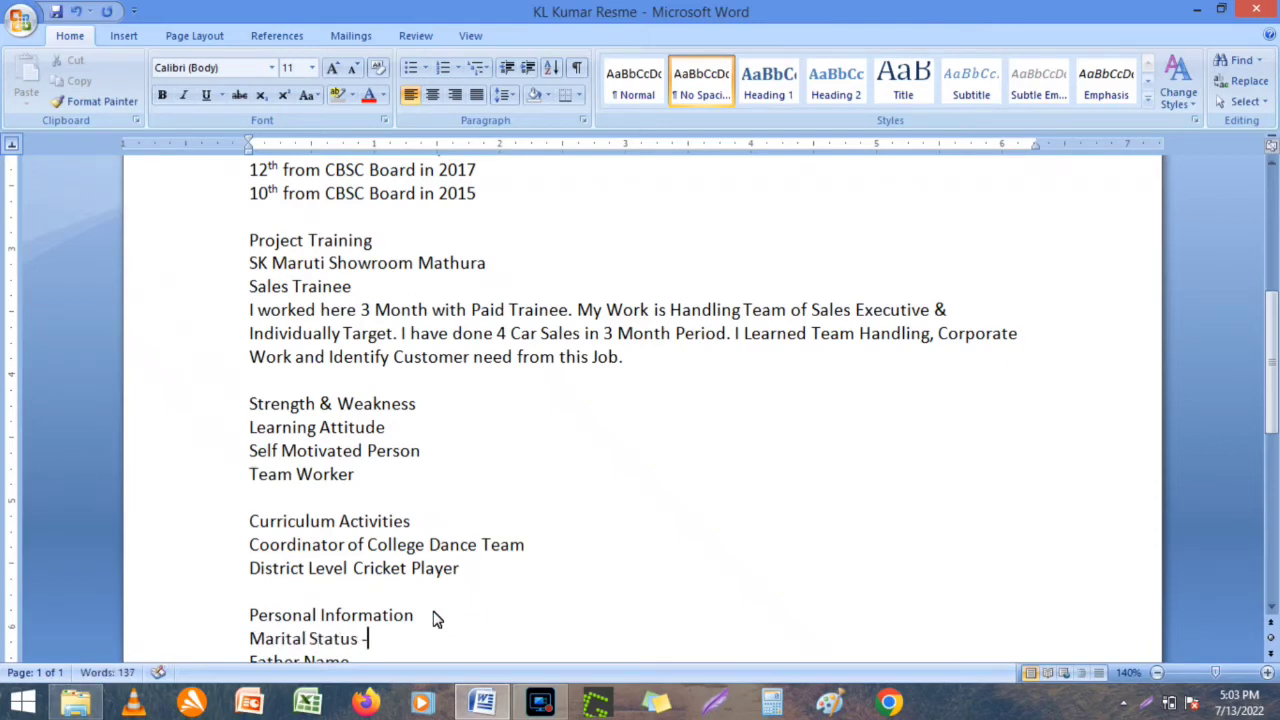
type(" - Single")
key("Return")
type("D.O")
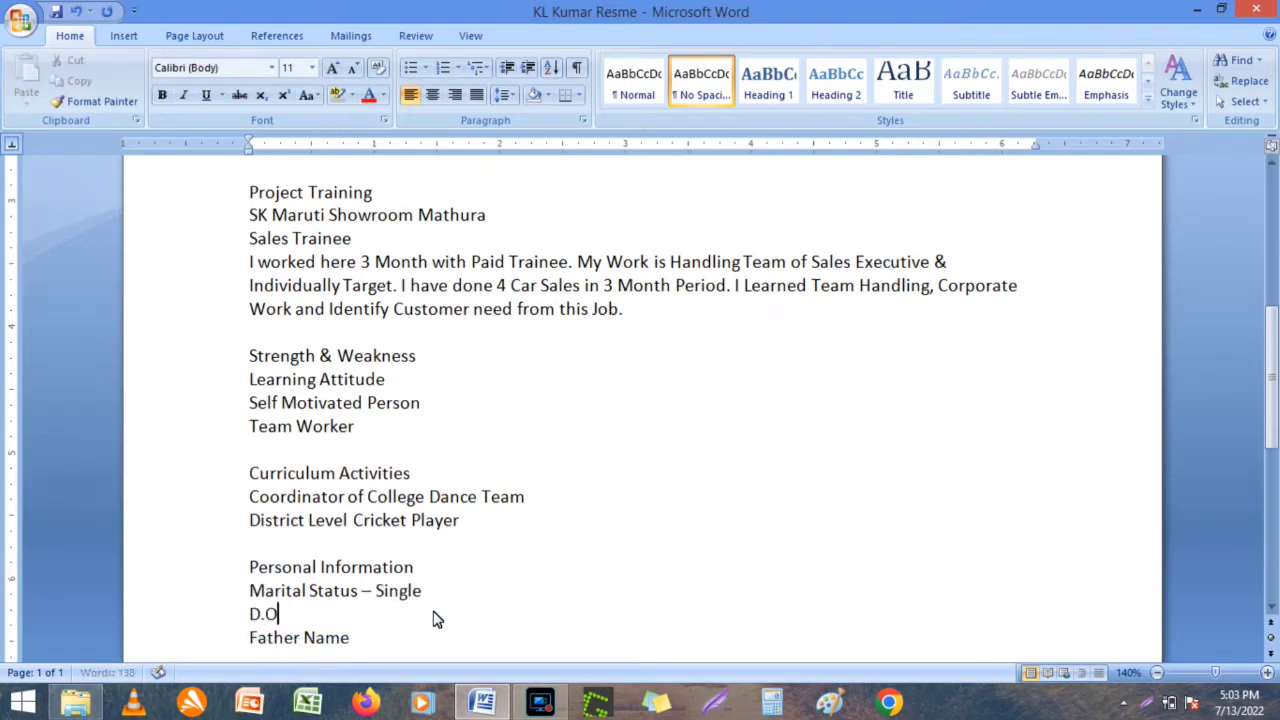
type(".B -")
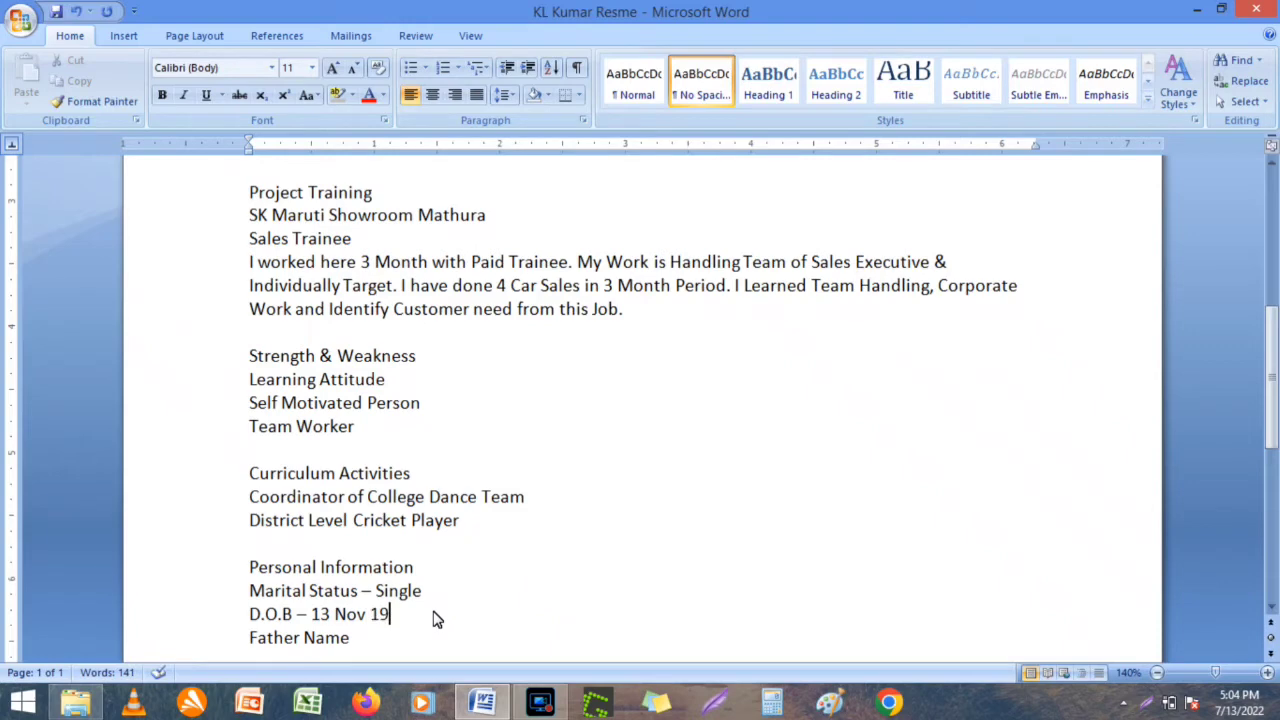
Save the resume, then enter the father's name and a Permanent Address line with the address.
key("ctrl+s")
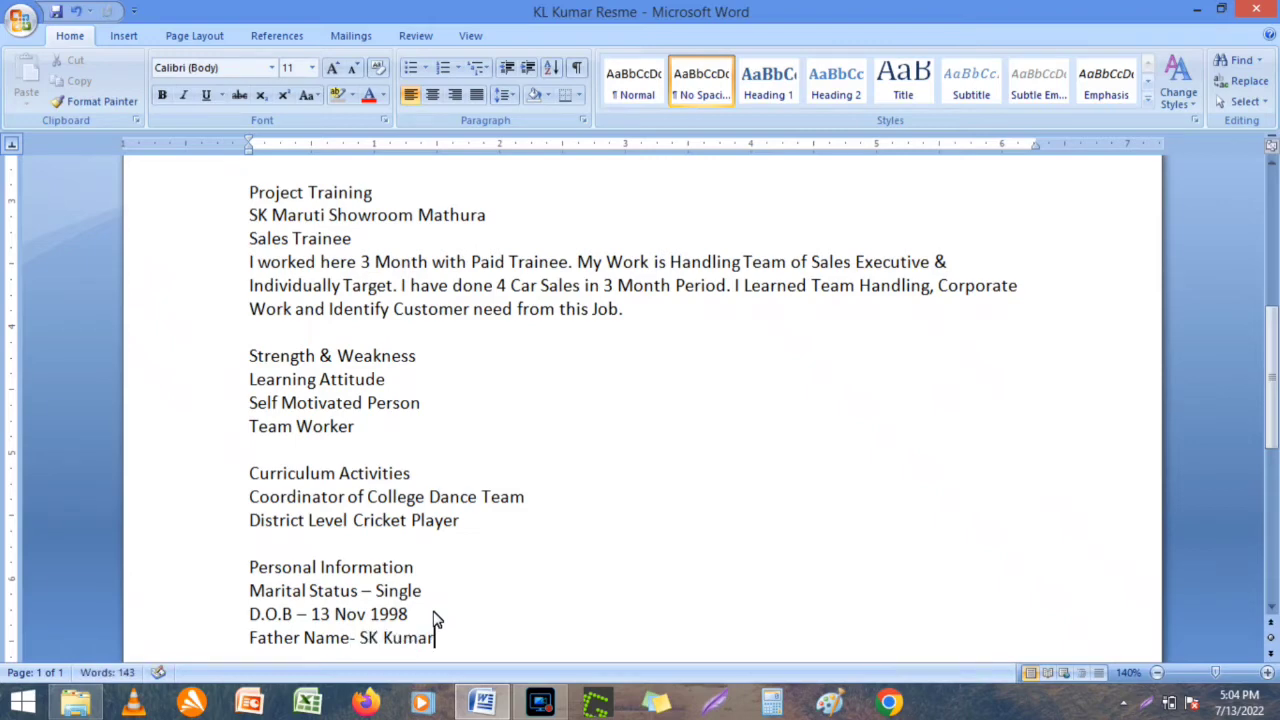
key("Return")
type("Address")
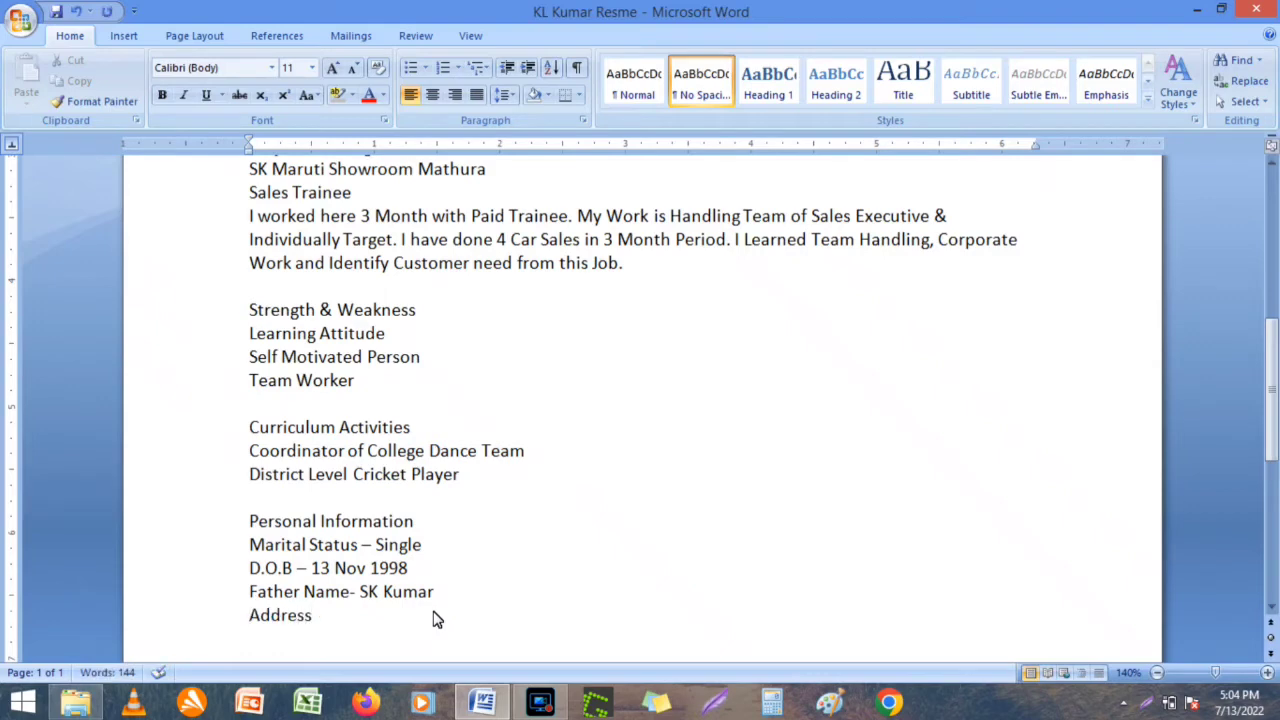
key("Home")
type("Permanent")
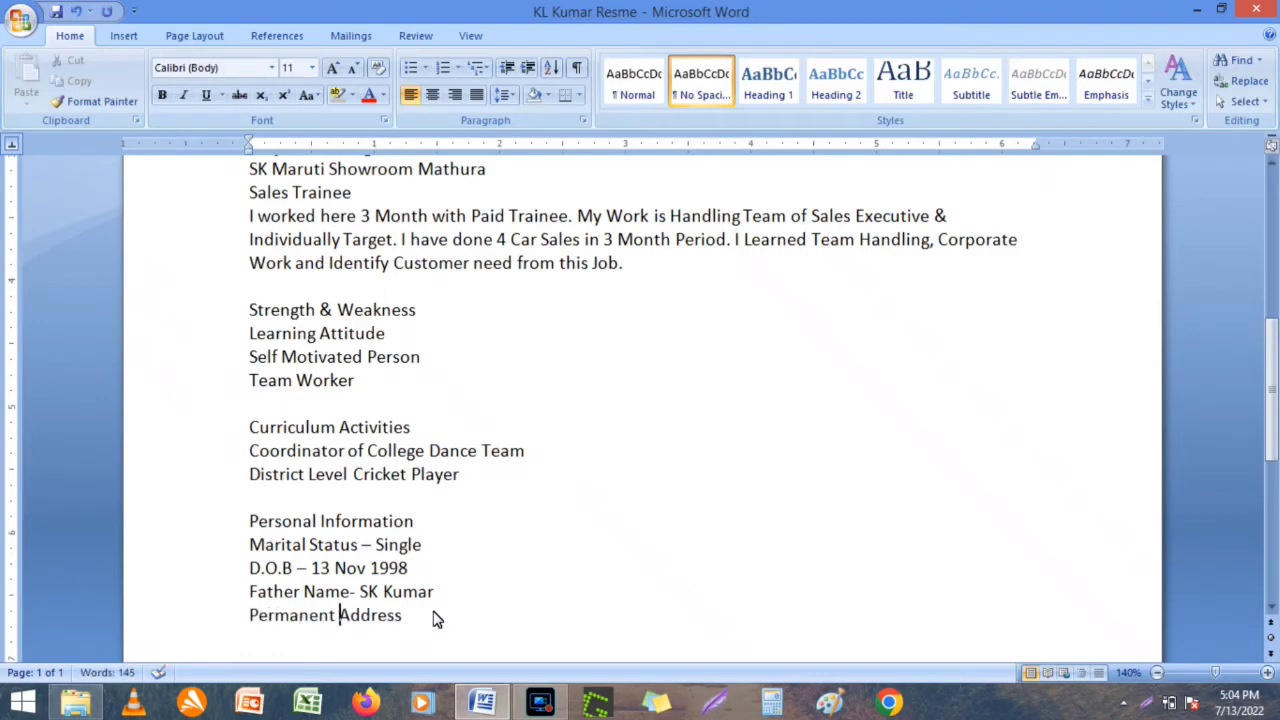
key("Right")
key("Right")
key("Right")
key("Right")
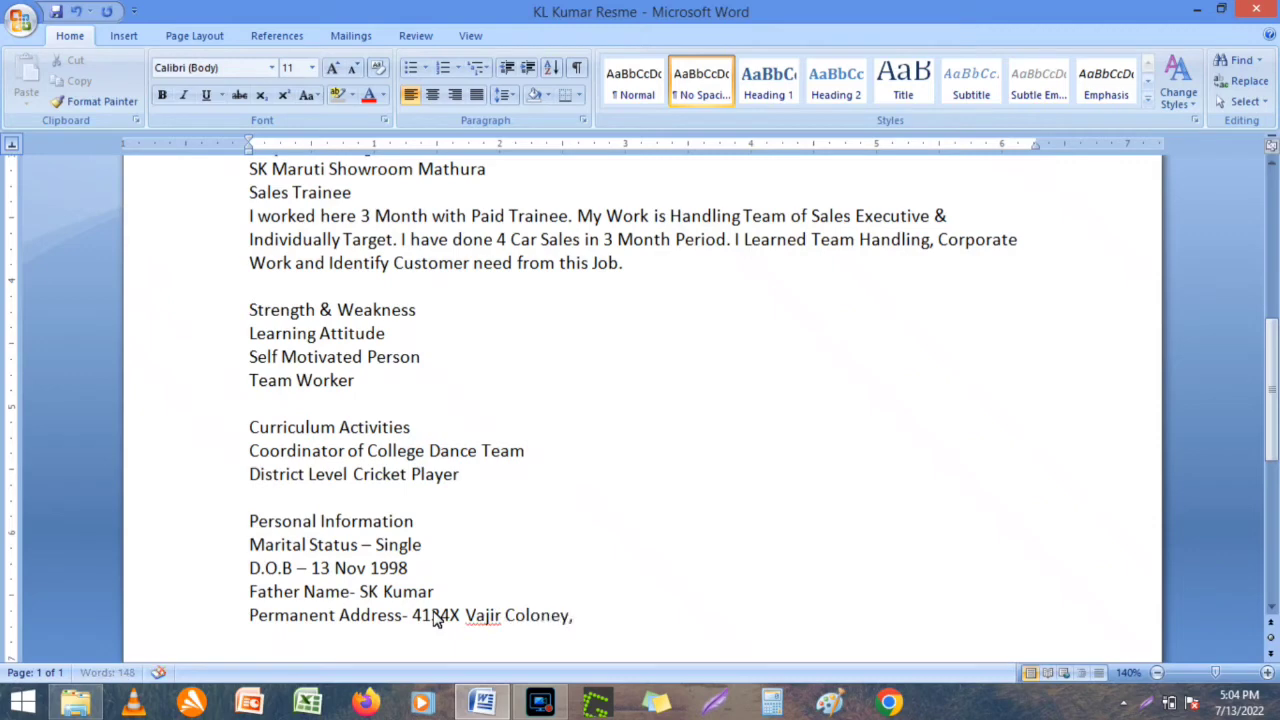
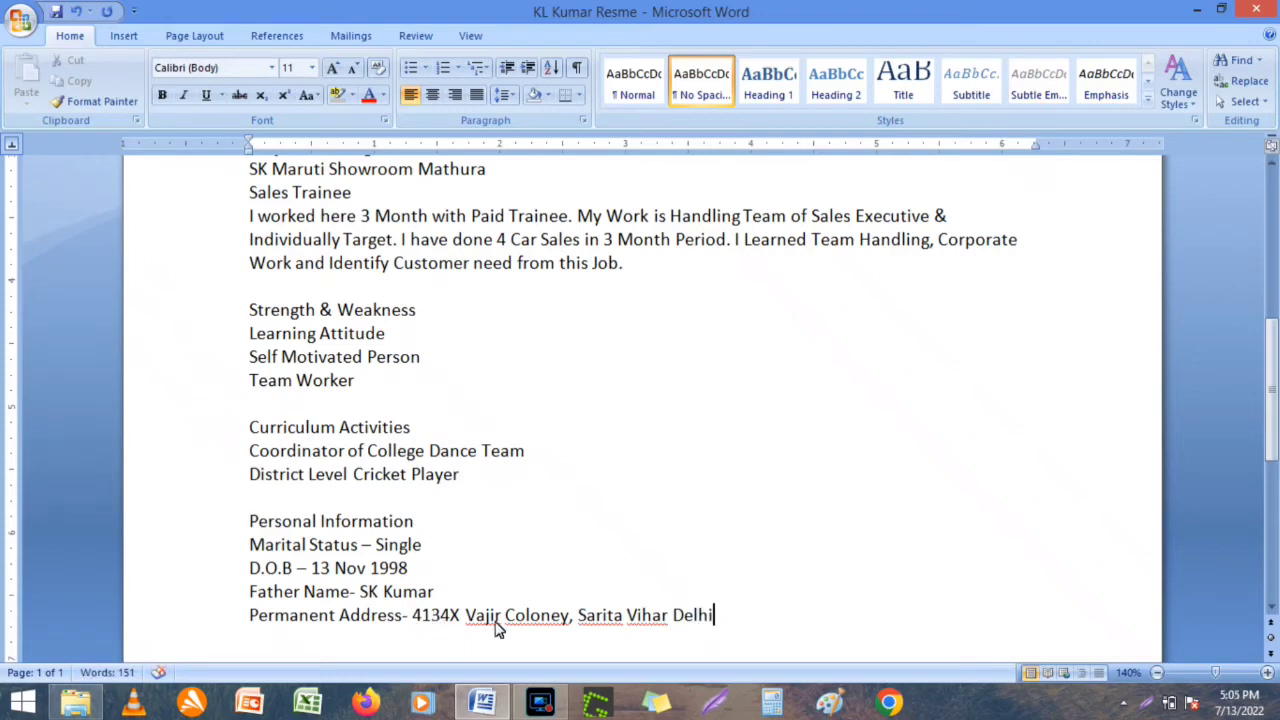
Resolve the address spelling flags, correcting Coloney to Colony and ignoring the place names.
right_click(496, 618)
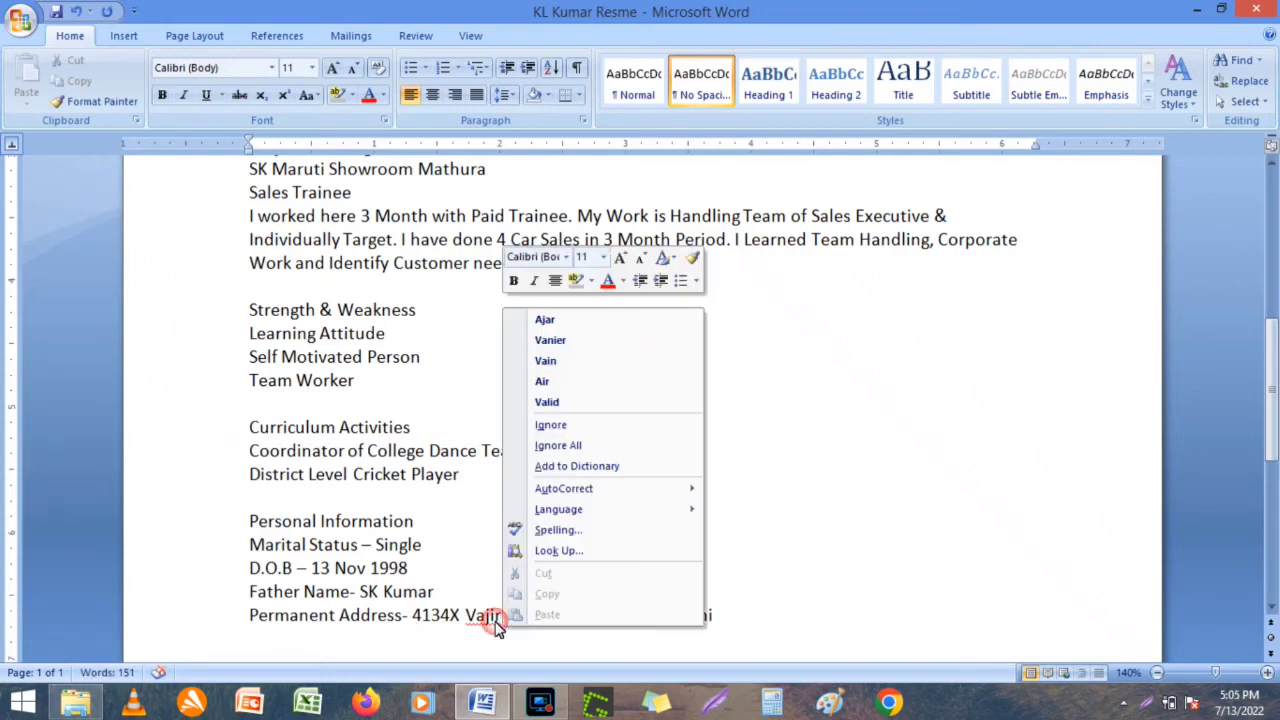
left_click(556, 448)
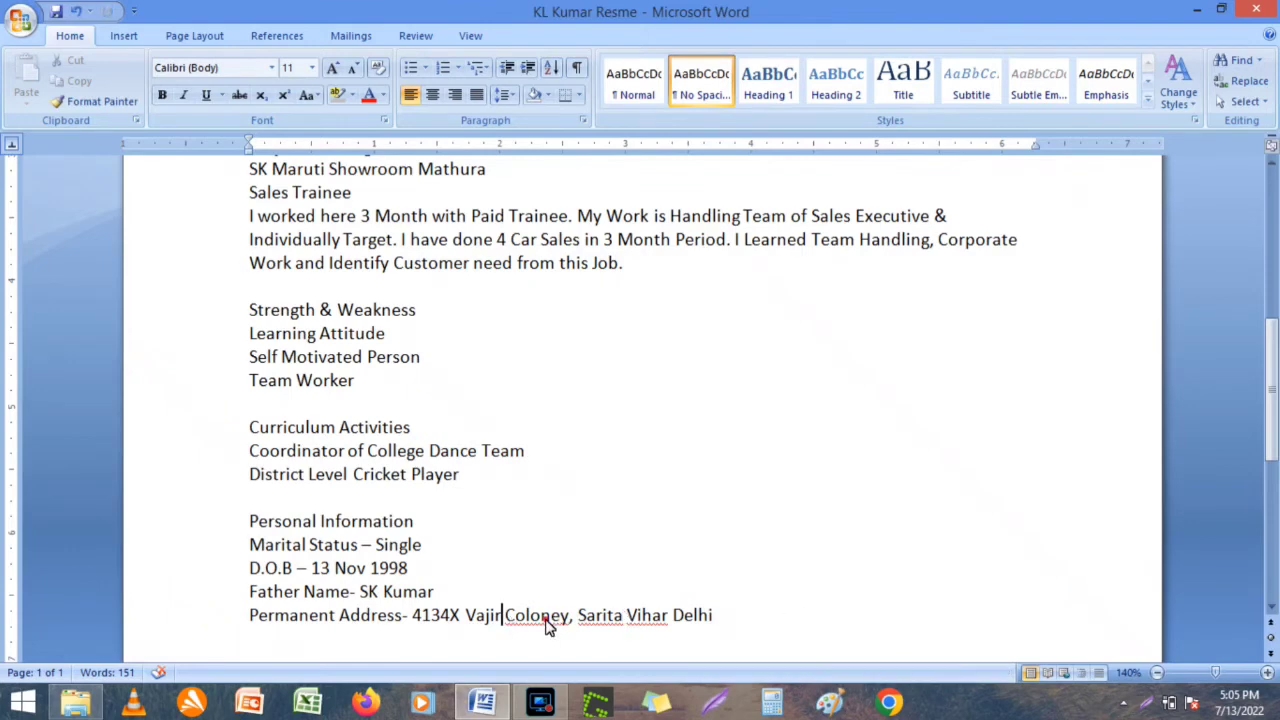
right_click(548, 624)
left_click(625, 362)
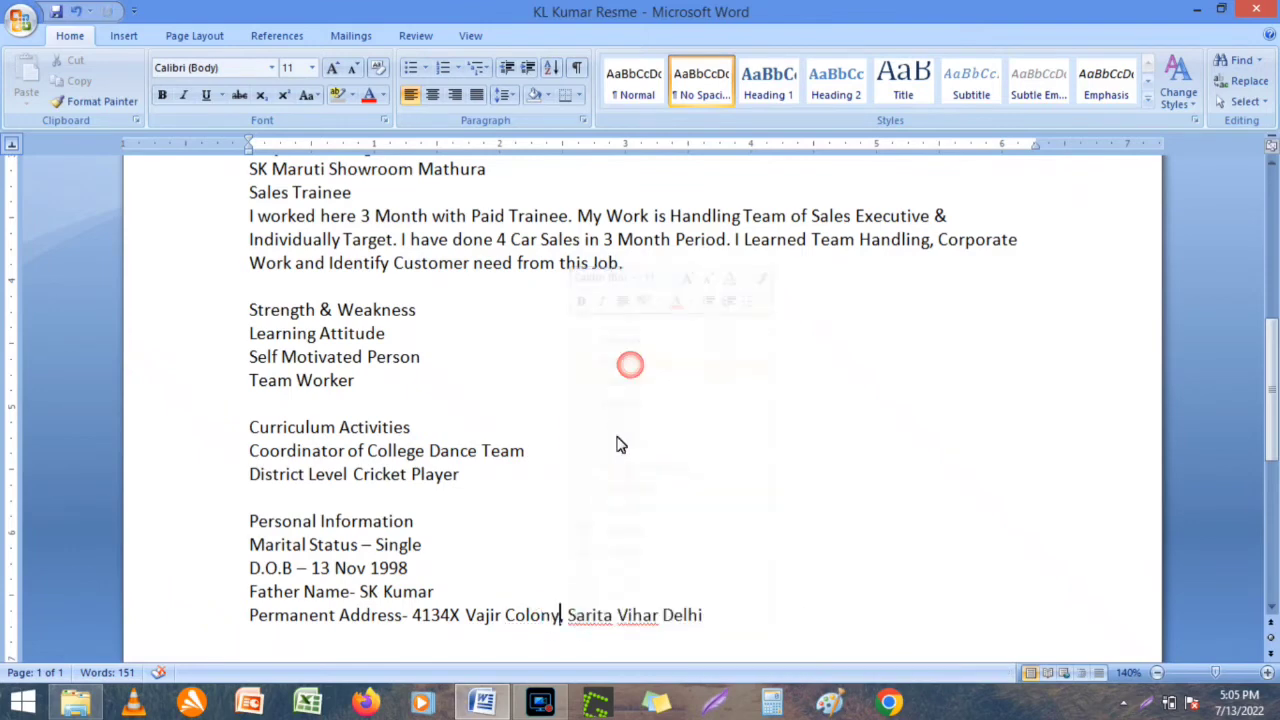
right_click(591, 622)
left_click(700, 450)
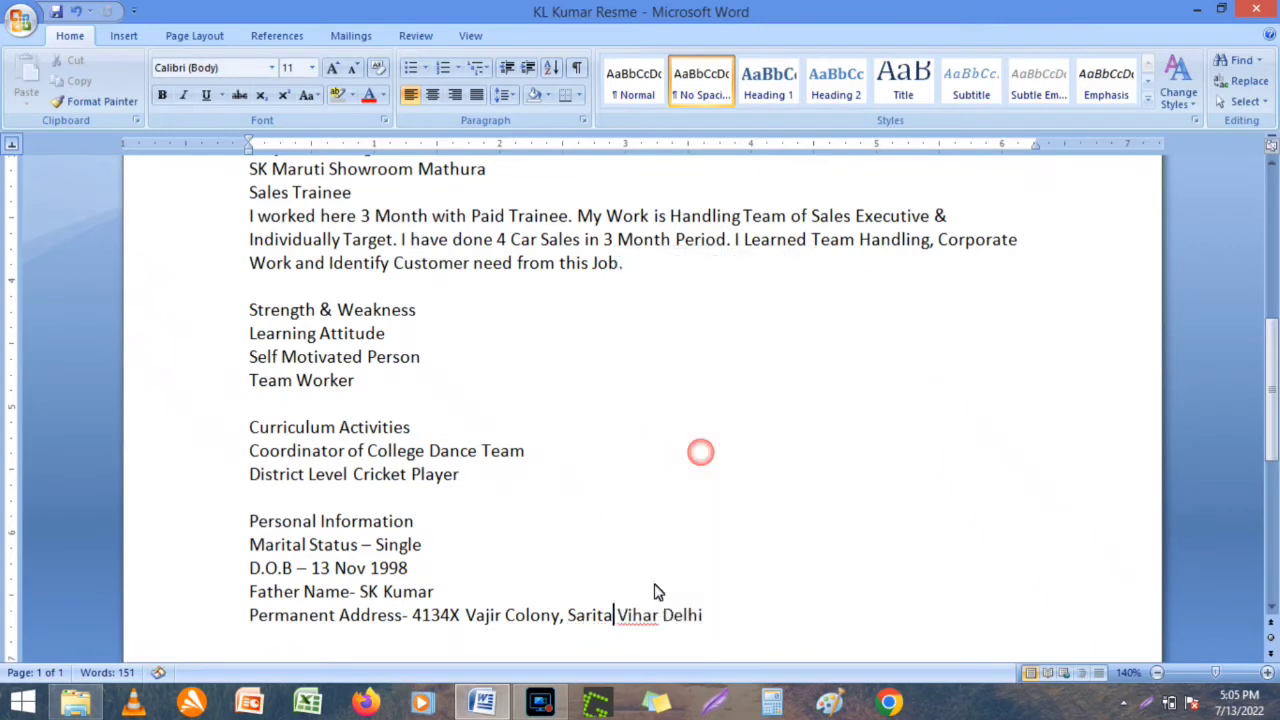
right_click(648, 624)
left_click(708, 449)
Add Date and Place lines below the address, with the candidate's name in brackets beside Place.
left_click(1271, 610)
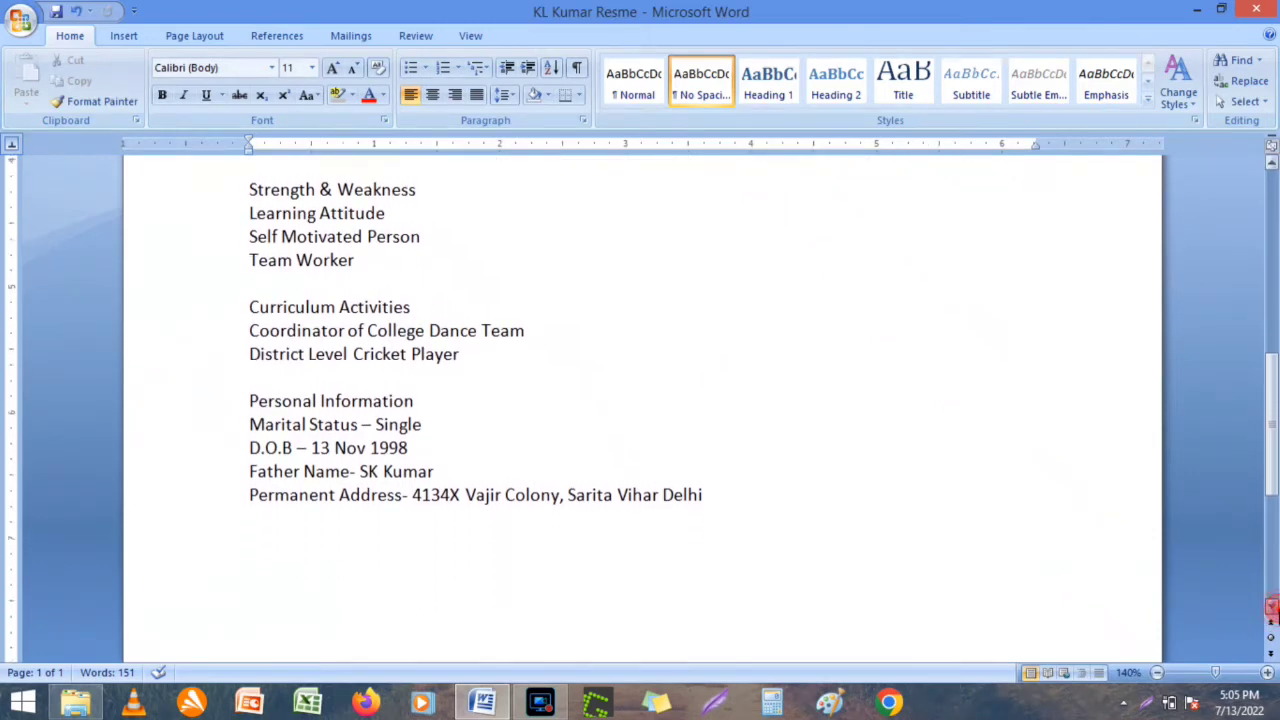
left_click(798, 485)
key("Return")
key("Return")
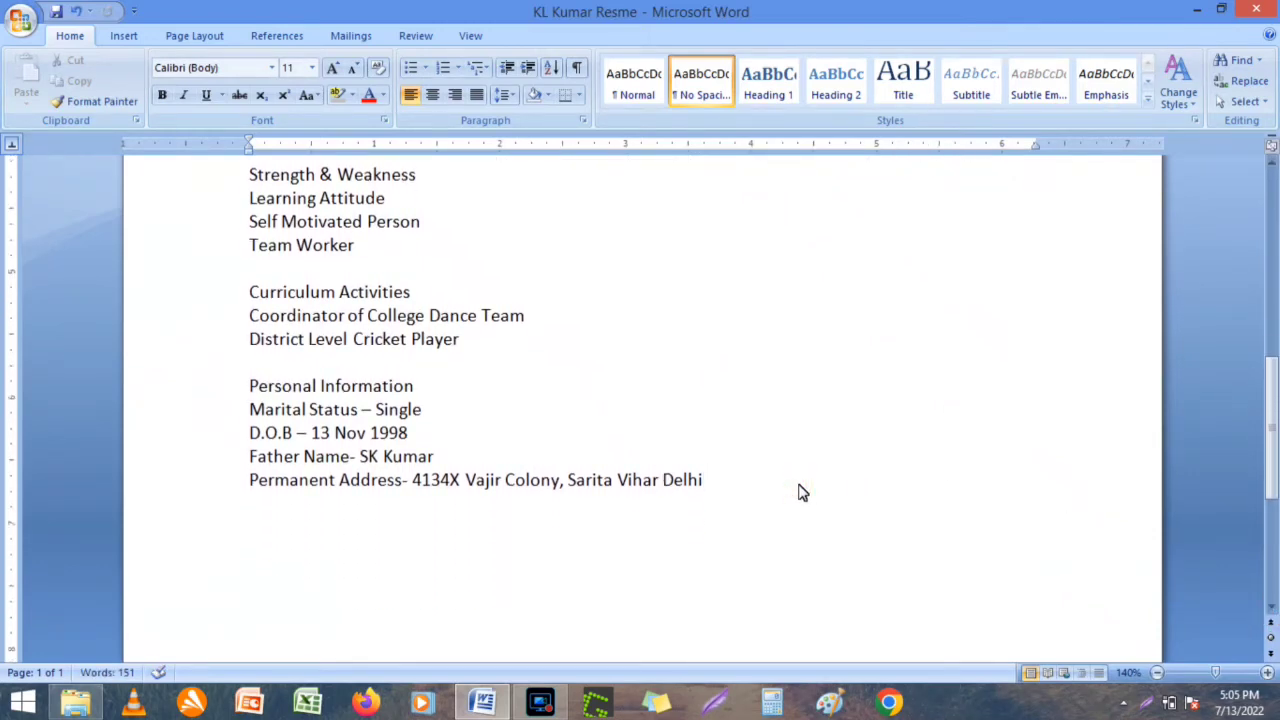
type("Date")
type("Place")
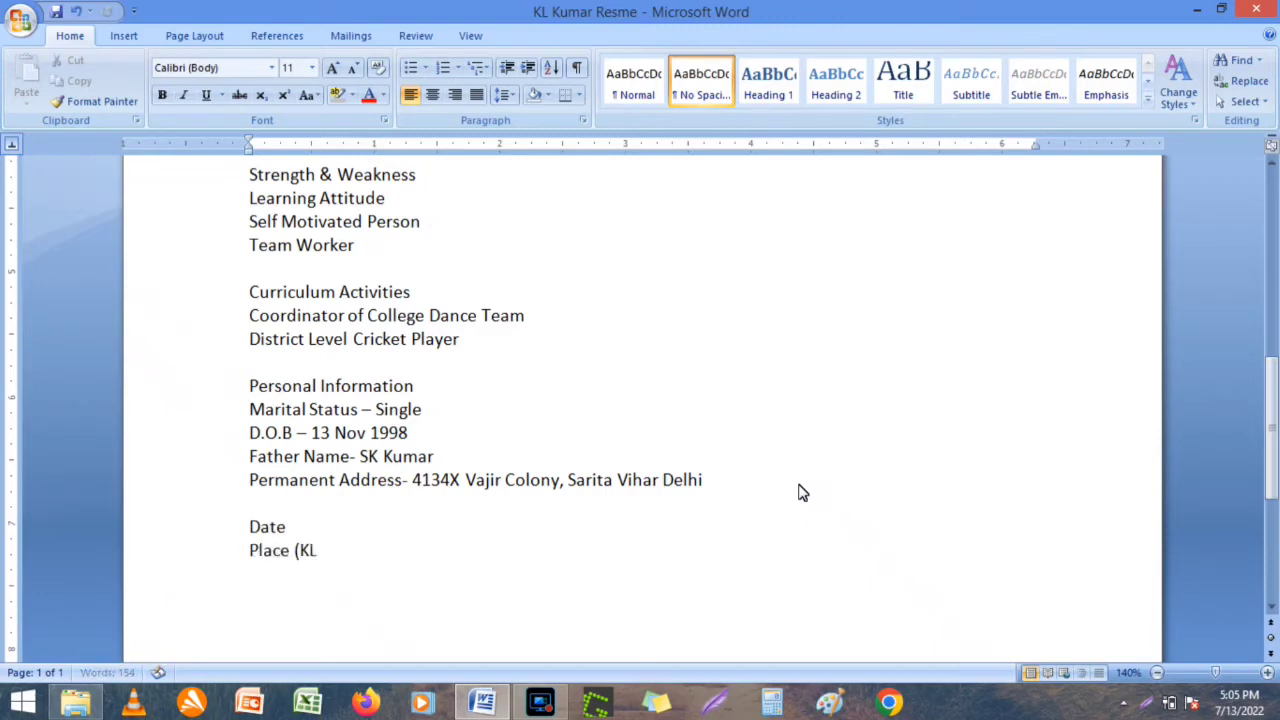
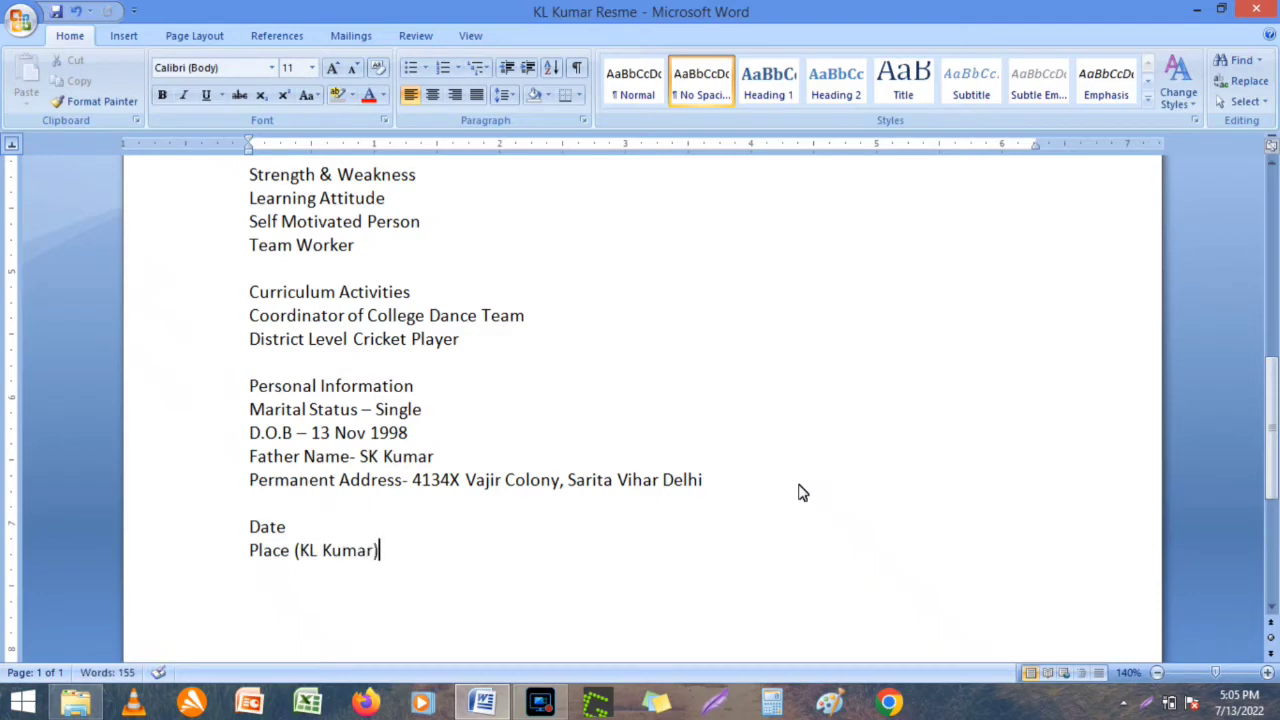
key("Left")
key("Left")
key("Left")
key("Left")
key("Left")
key("Left")
key("Left")
key("Left")
key("Left")
key("Left")
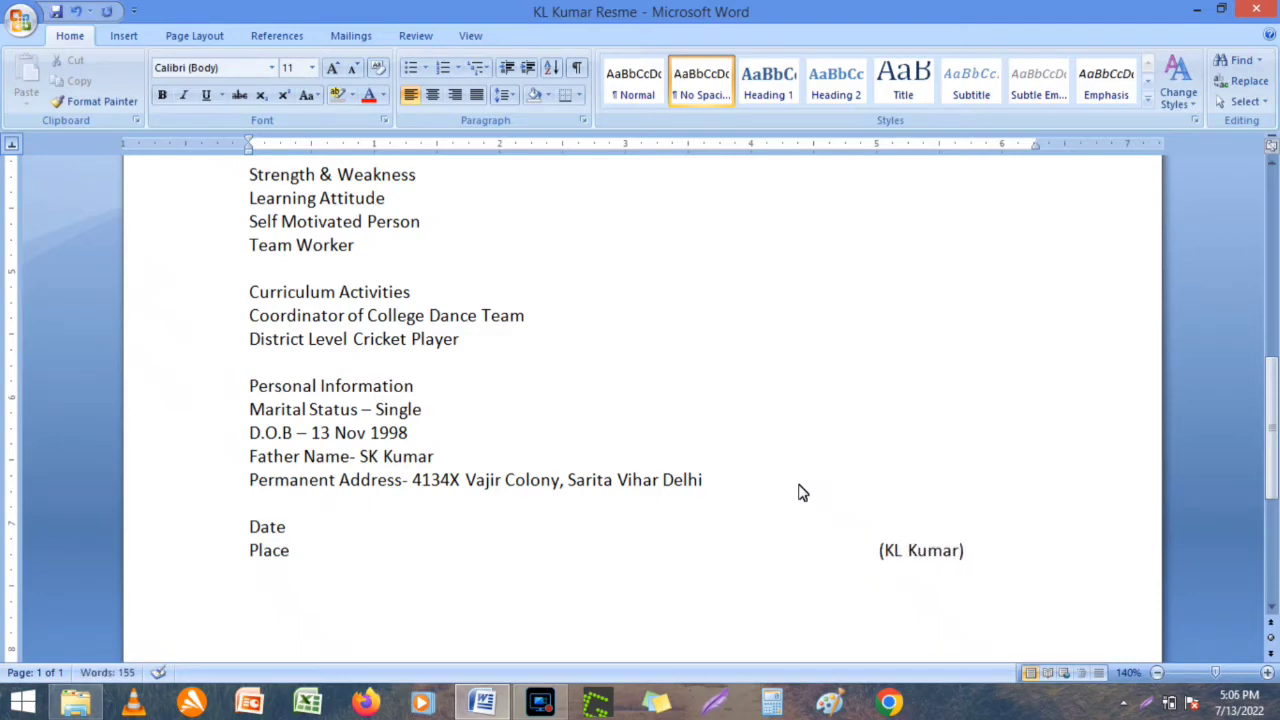
Apply Verdana to the Career Objective heading and paragraph.
left_click_drag(1271, 448, 1274, 256)
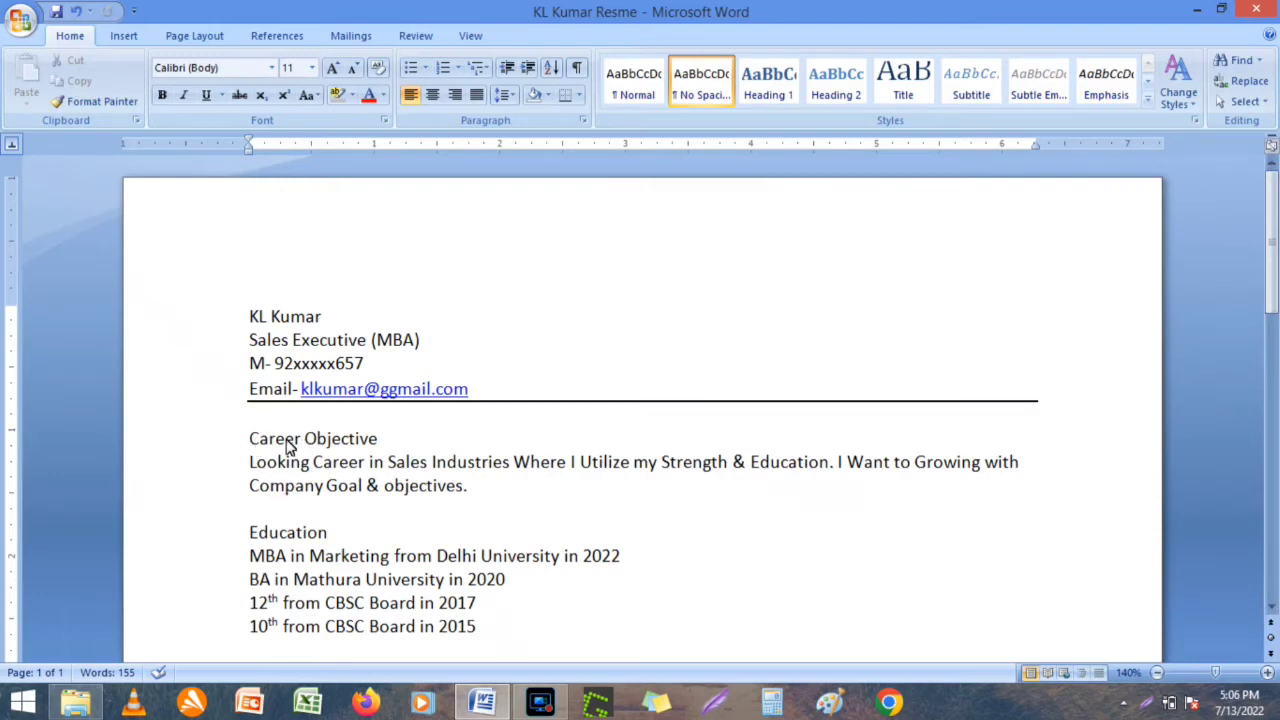
left_click_drag(289, 443, 358, 490)
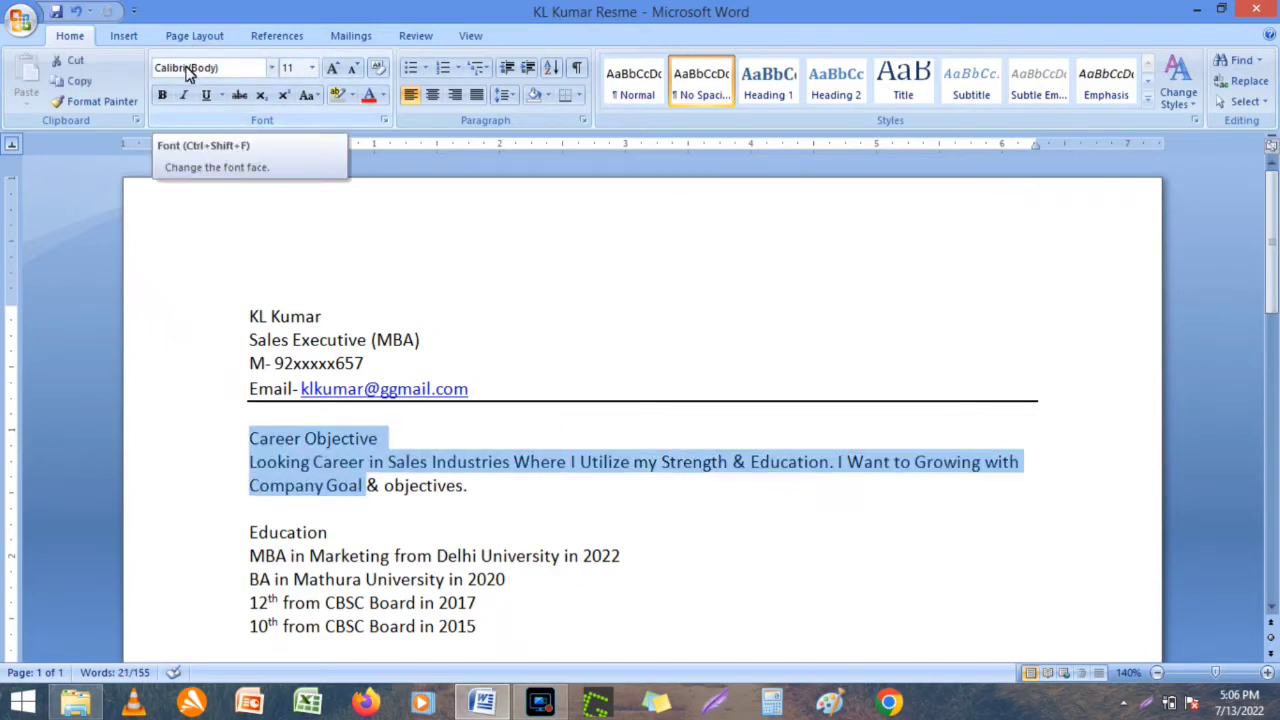
left_click(271, 69)
type("Verdana")
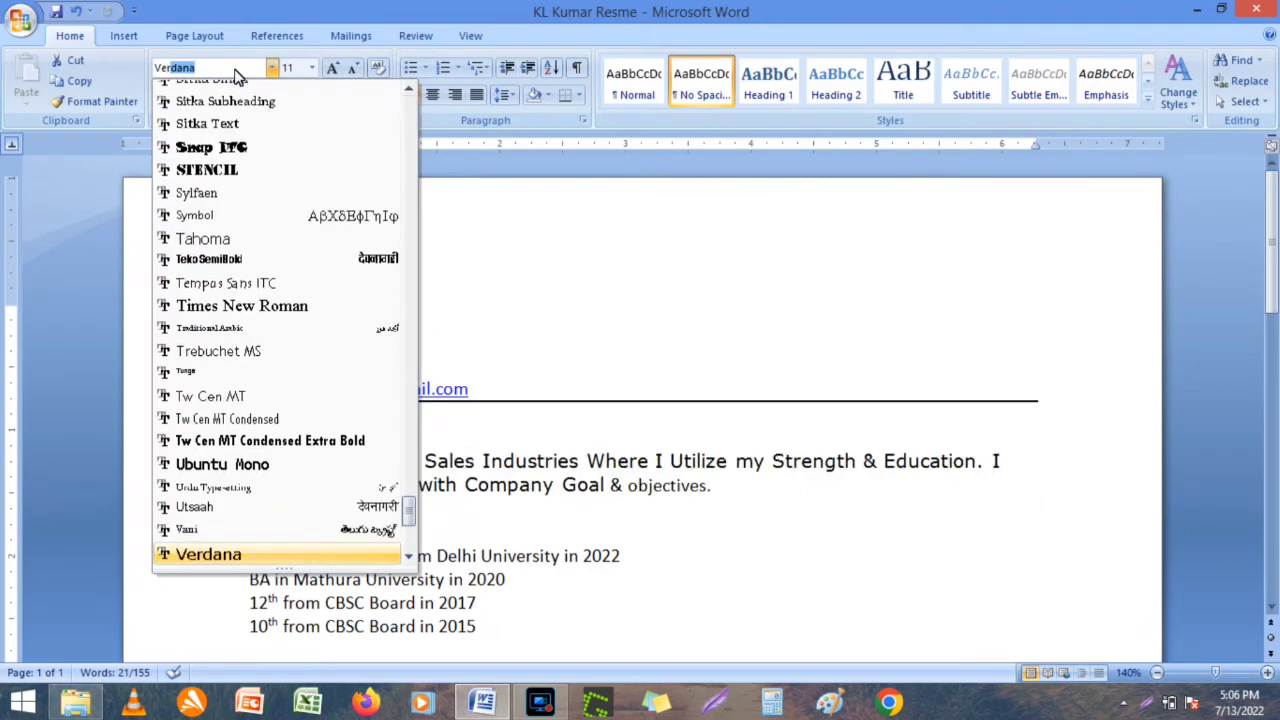
key("Return")
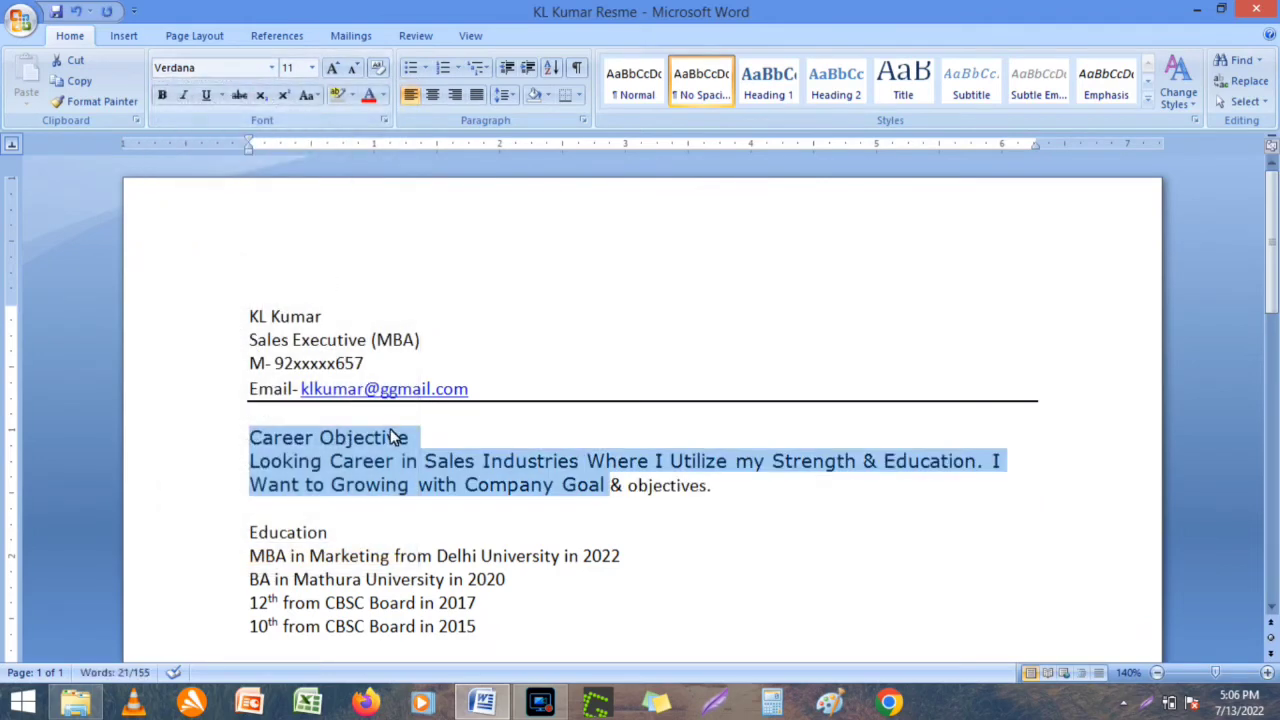
left_click(394, 437)
Apply Verdana to the whole document.
key("ctrl+a")
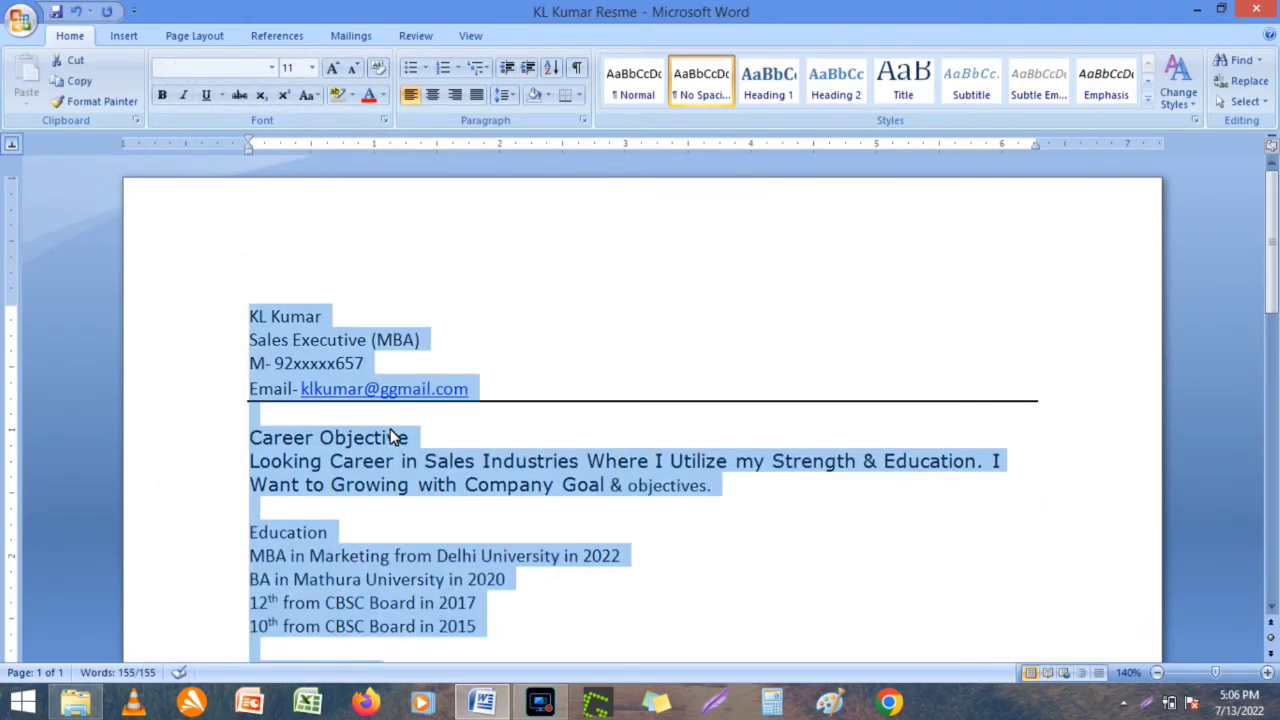
left_click(257, 66)
type("Verdana")
key("Return")
left_click(515, 230)
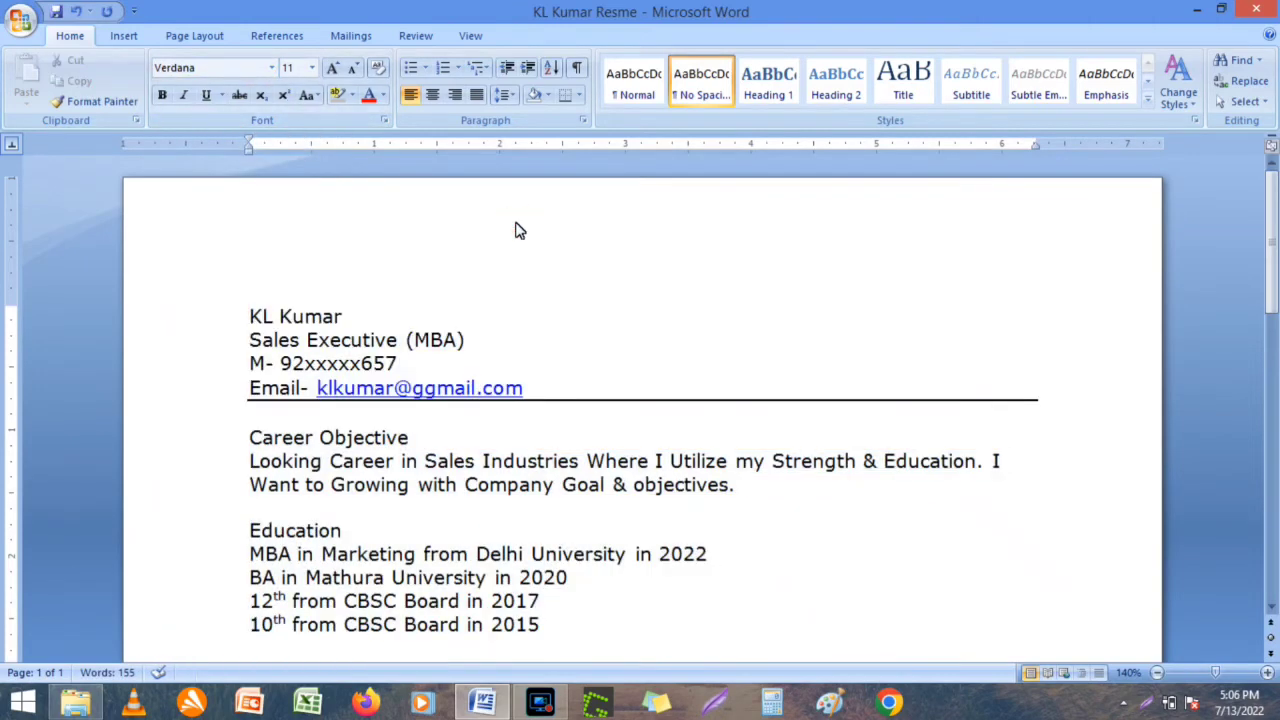
left_click(272, 68)
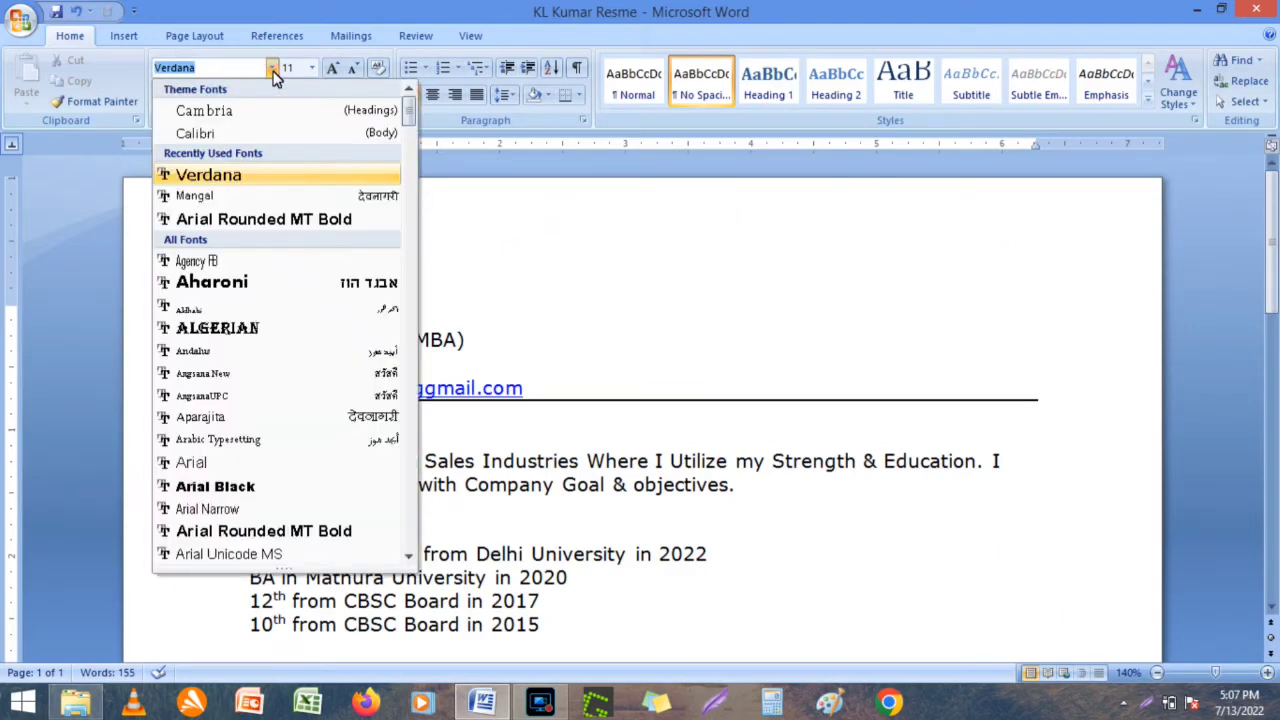
left_click(503, 219)
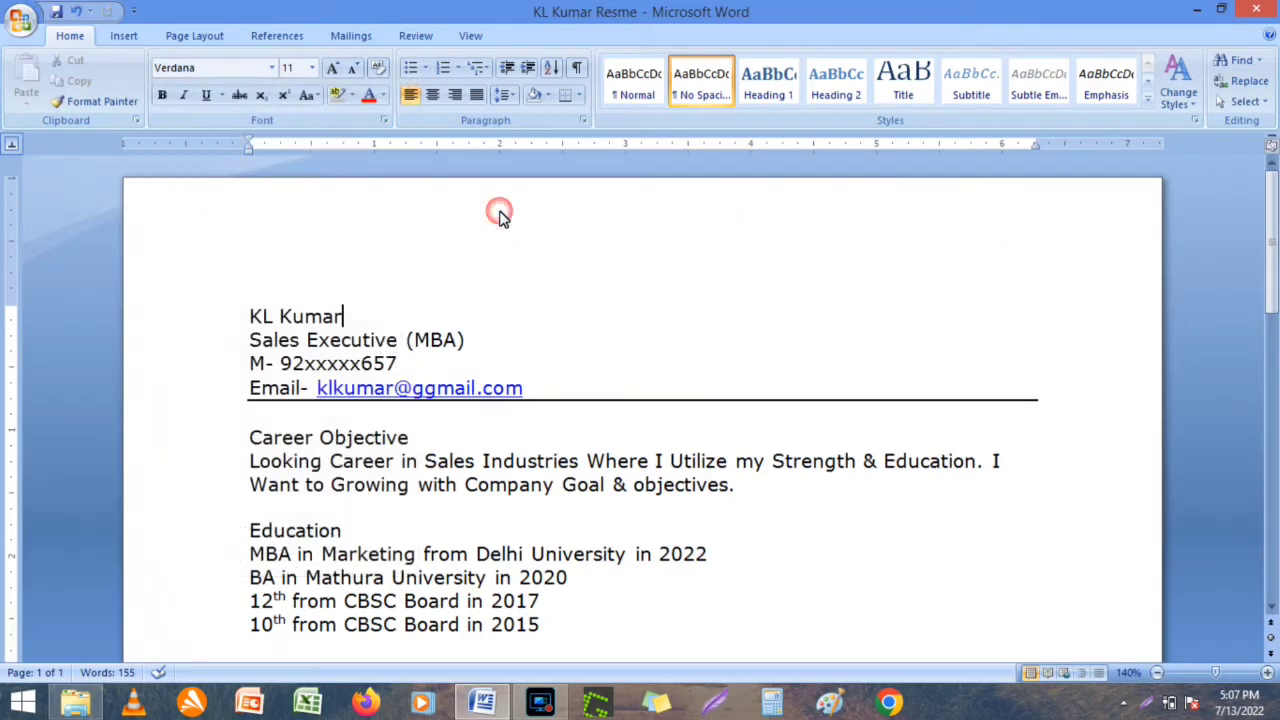
left_click(311, 67)
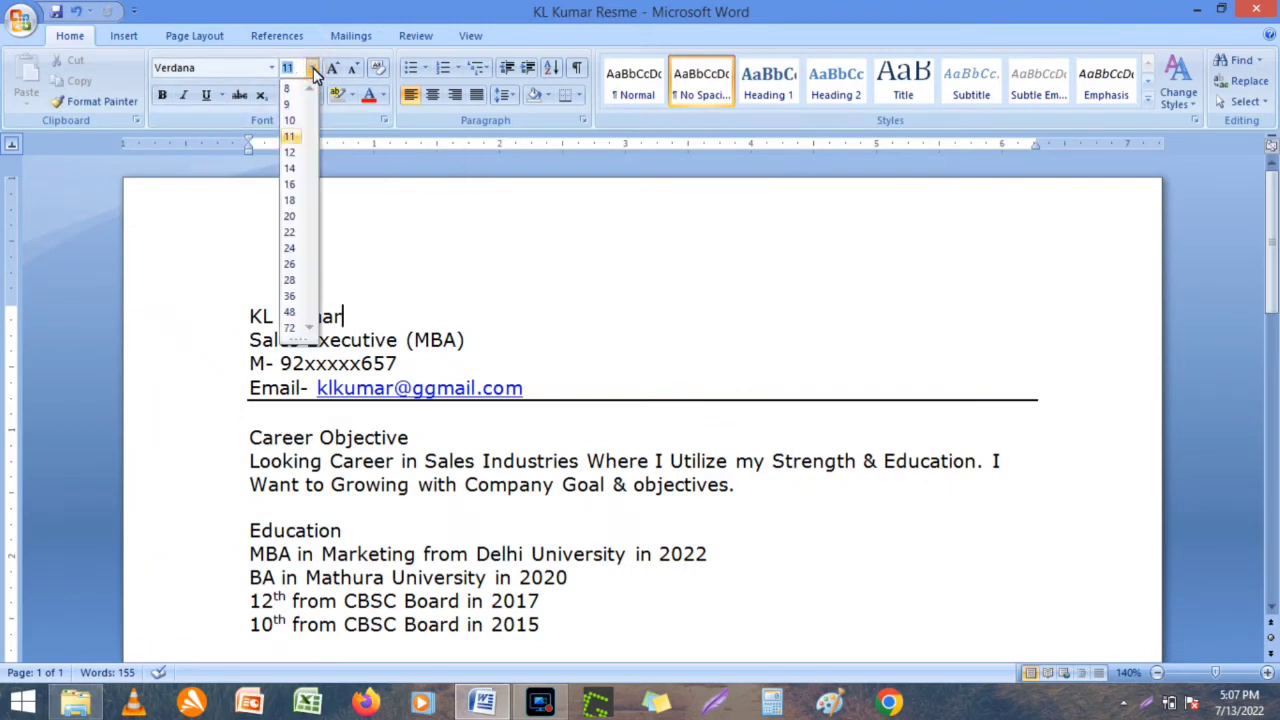
left_click(339, 281)
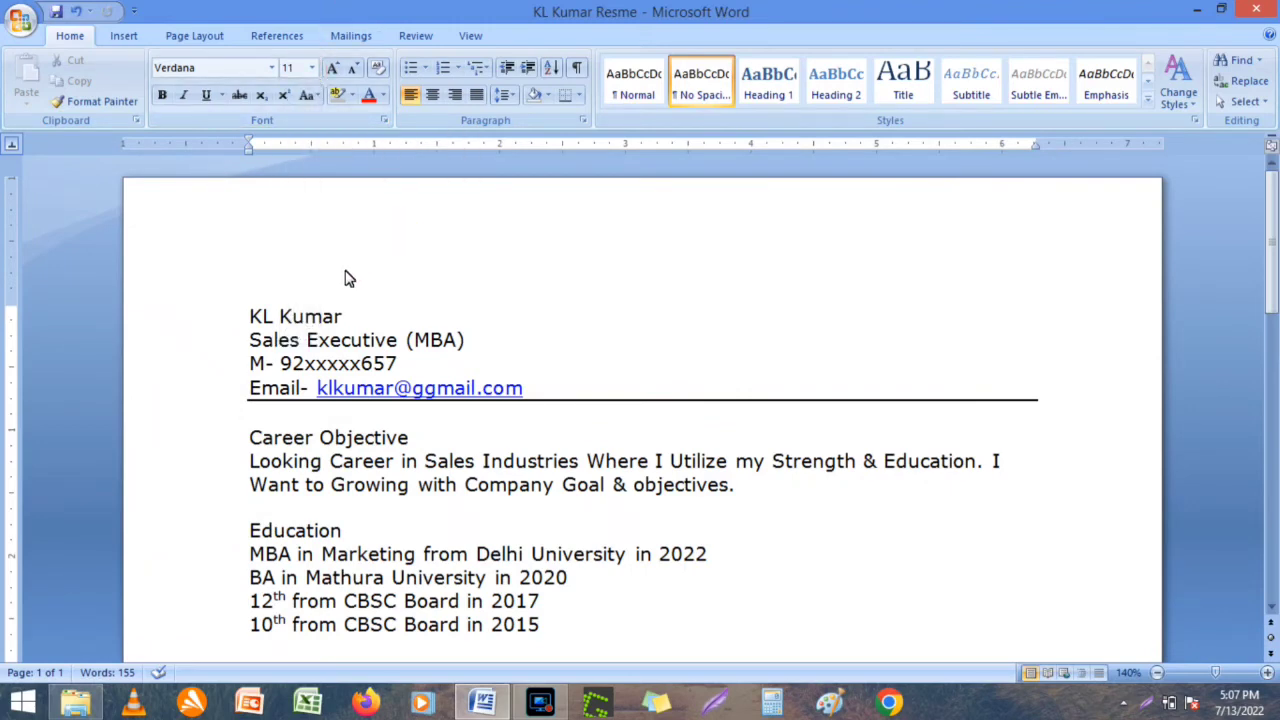
Bold the candidate's name and switch the entire resume to Calibri (Body).
left_click_drag(251, 316, 363, 320)
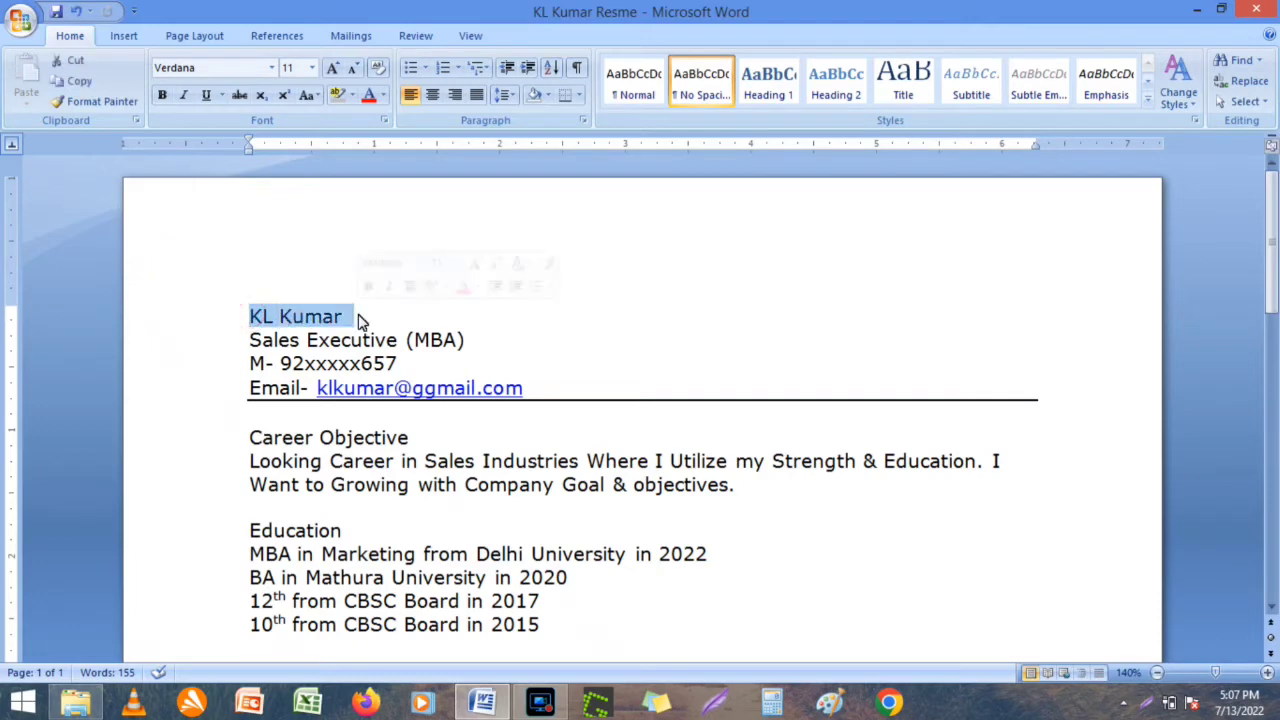
left_click(162, 96)
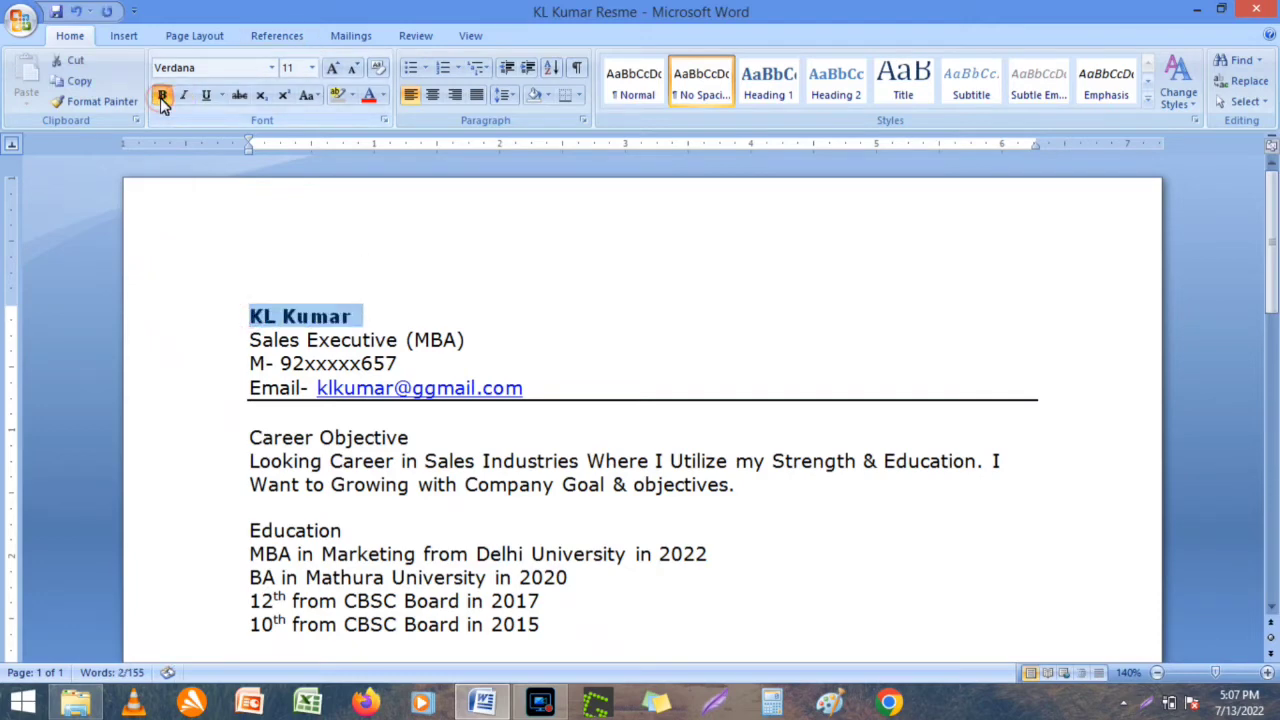
left_click(480, 256)
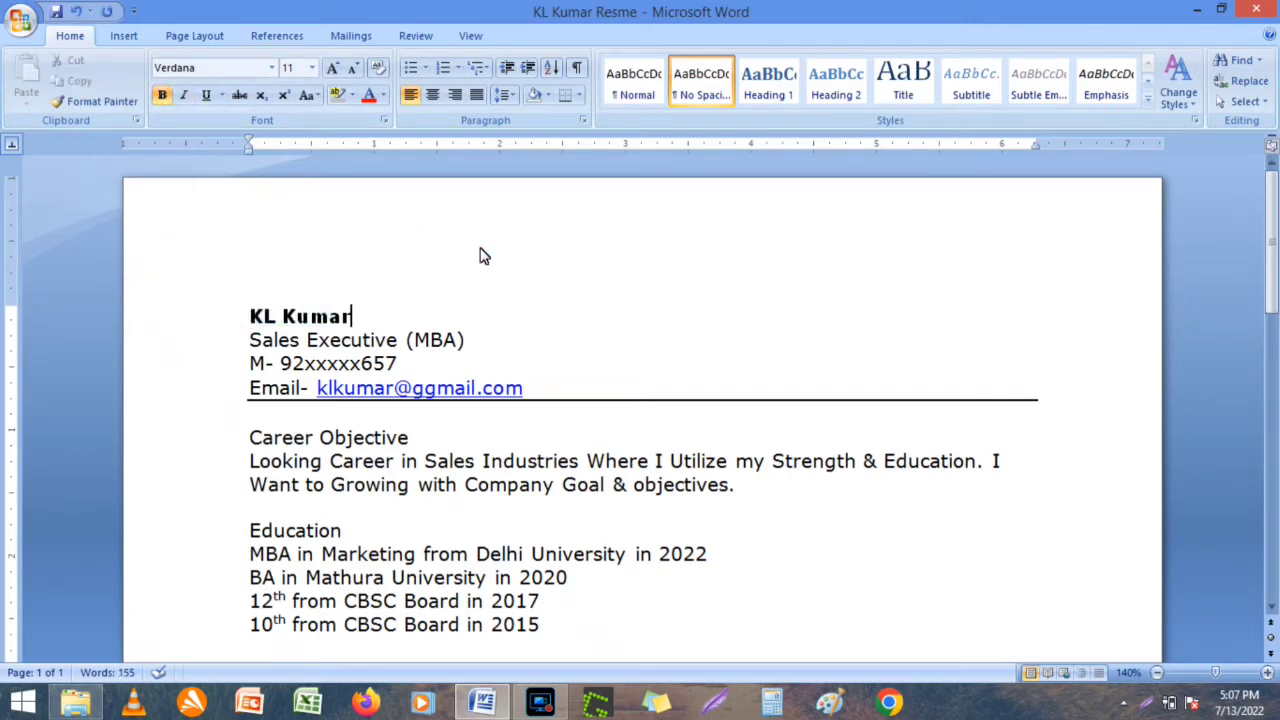
left_click(1274, 492)
left_click(1274, 492)
left_click(1274, 184)
left_click(1274, 184)
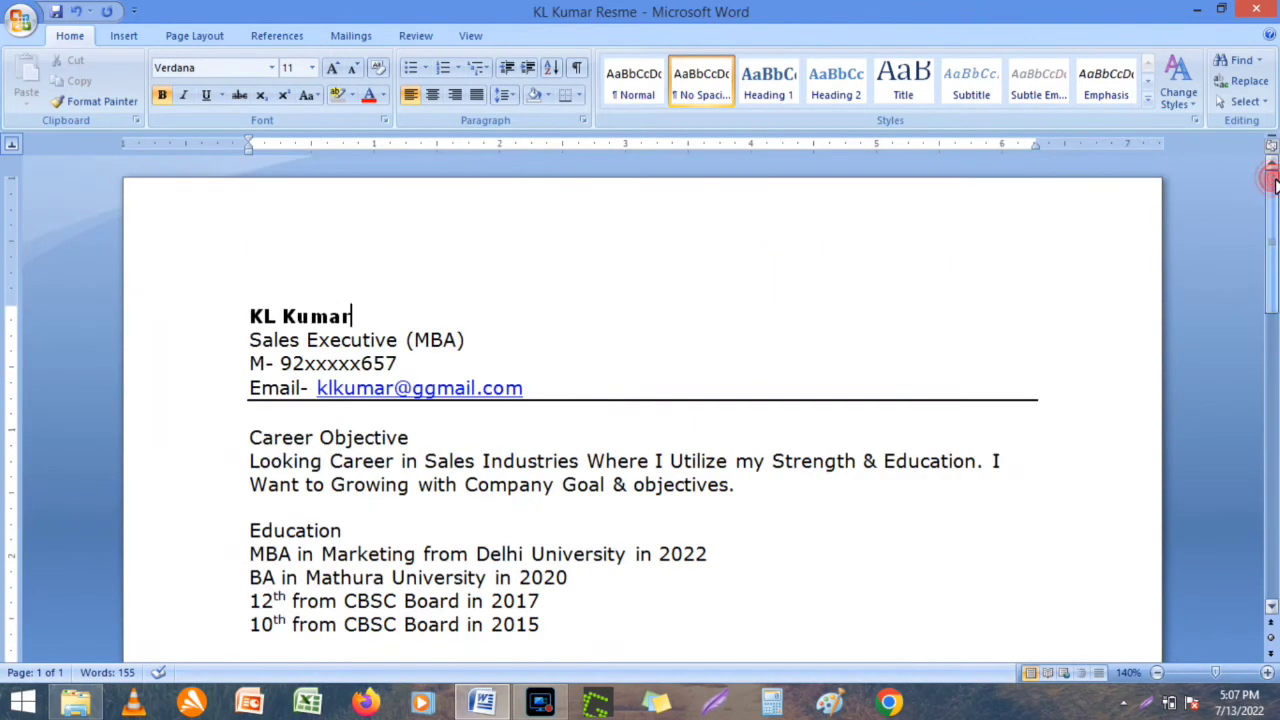
key("ctrl+a")
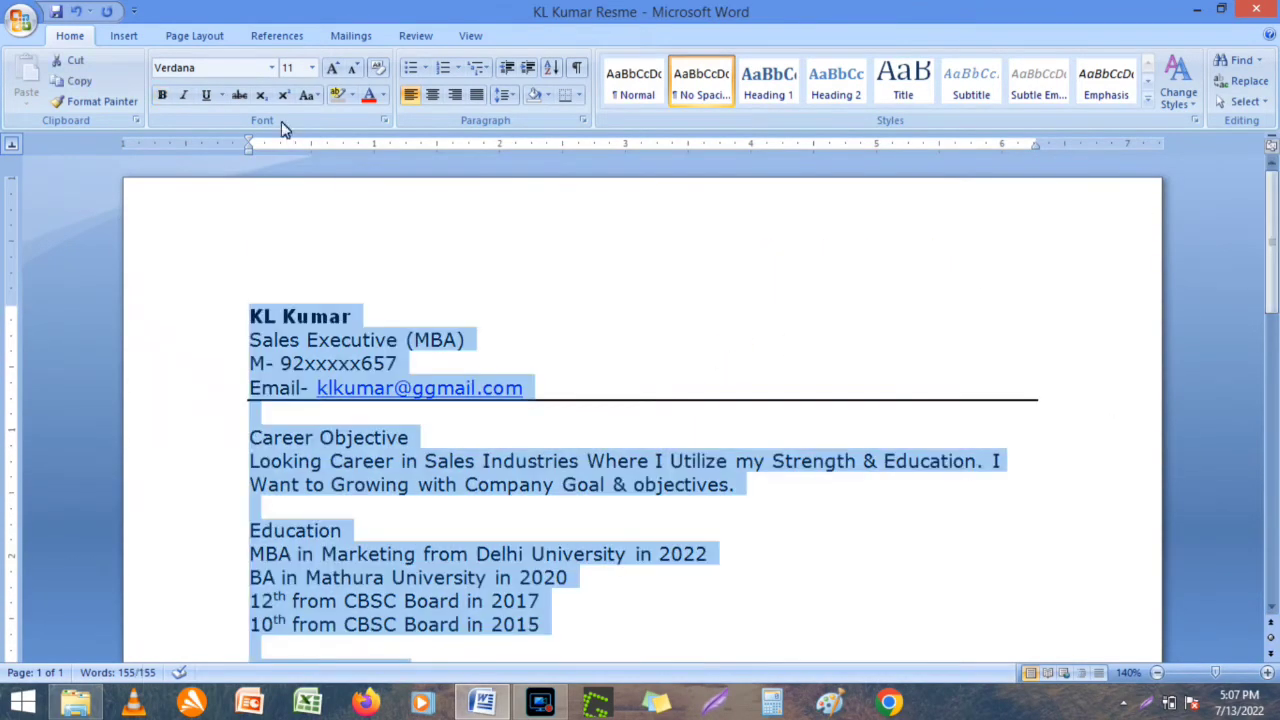
left_click(271, 67)
left_click(197, 131)
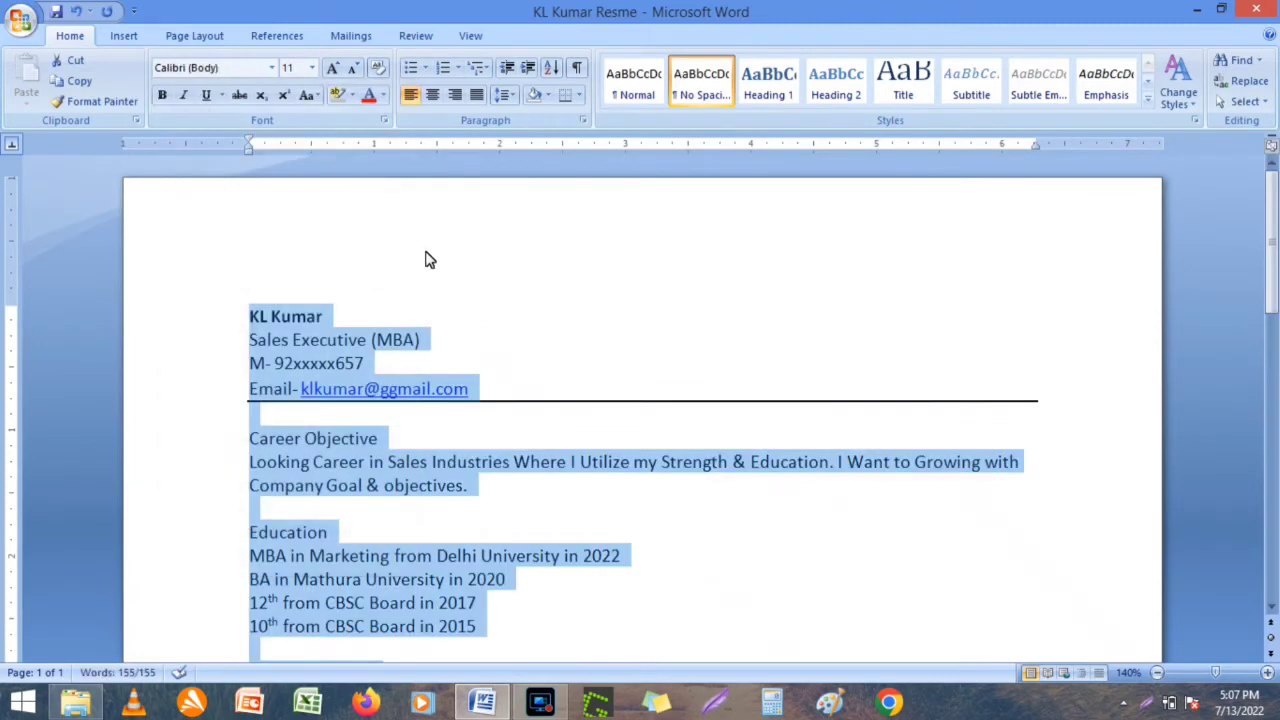
left_click(425, 260)
Enlarge the candidate's name to 16 pt.
left_click_drag(330, 318, 214, 320)
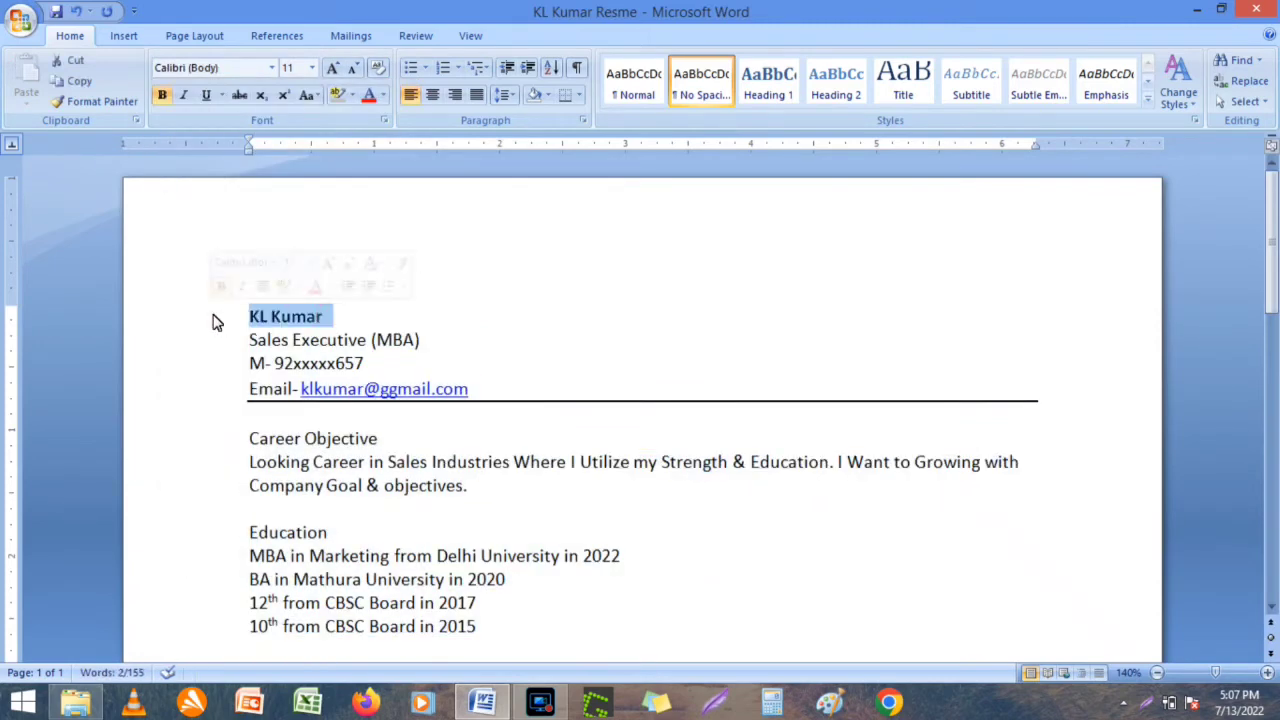
left_click(313, 67)
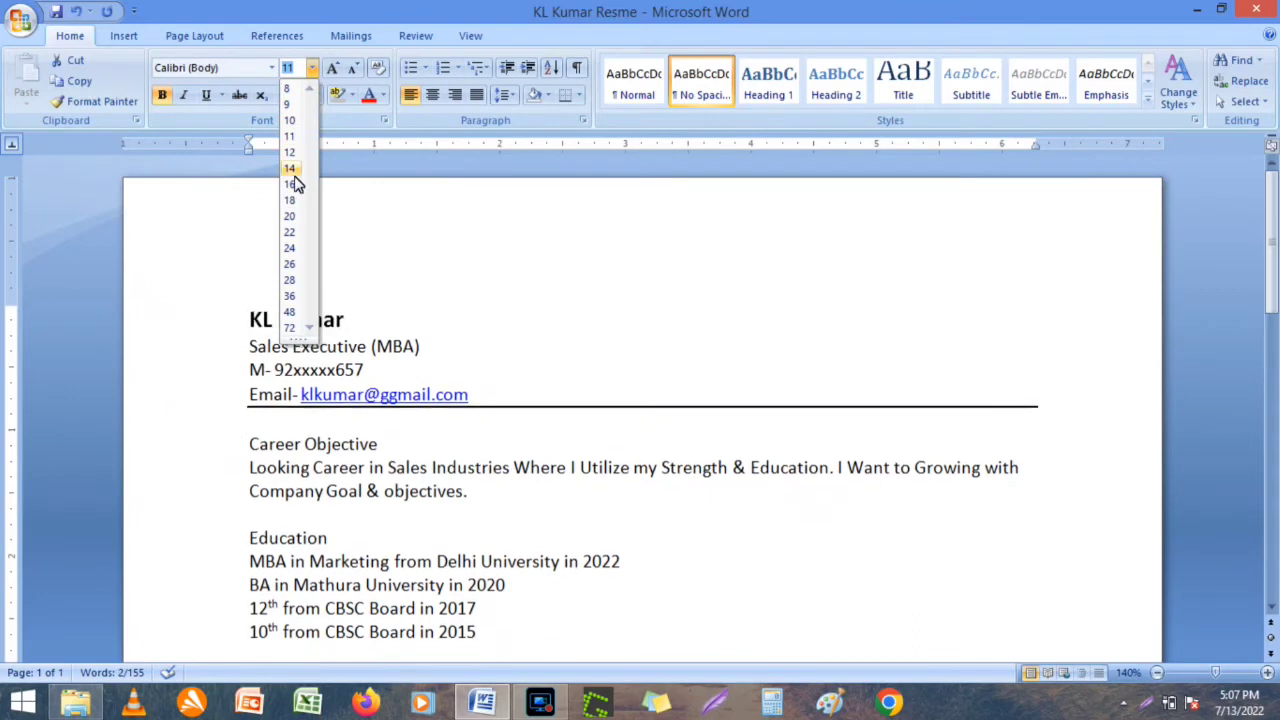
left_click(292, 184)
left_click(490, 282)
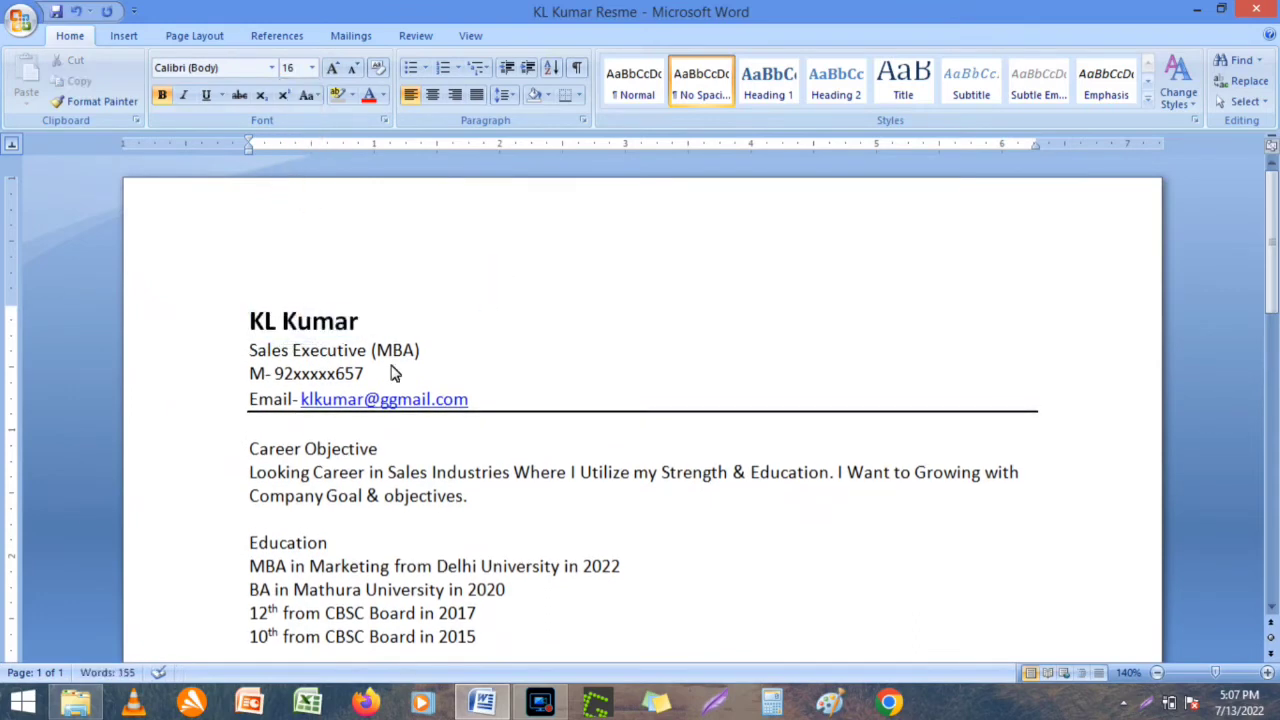
Make the Career Objective heading 14 pt and underlined.
left_click(251, 449)
left_click_drag(251, 449, 380, 451)
left_click(313, 67)
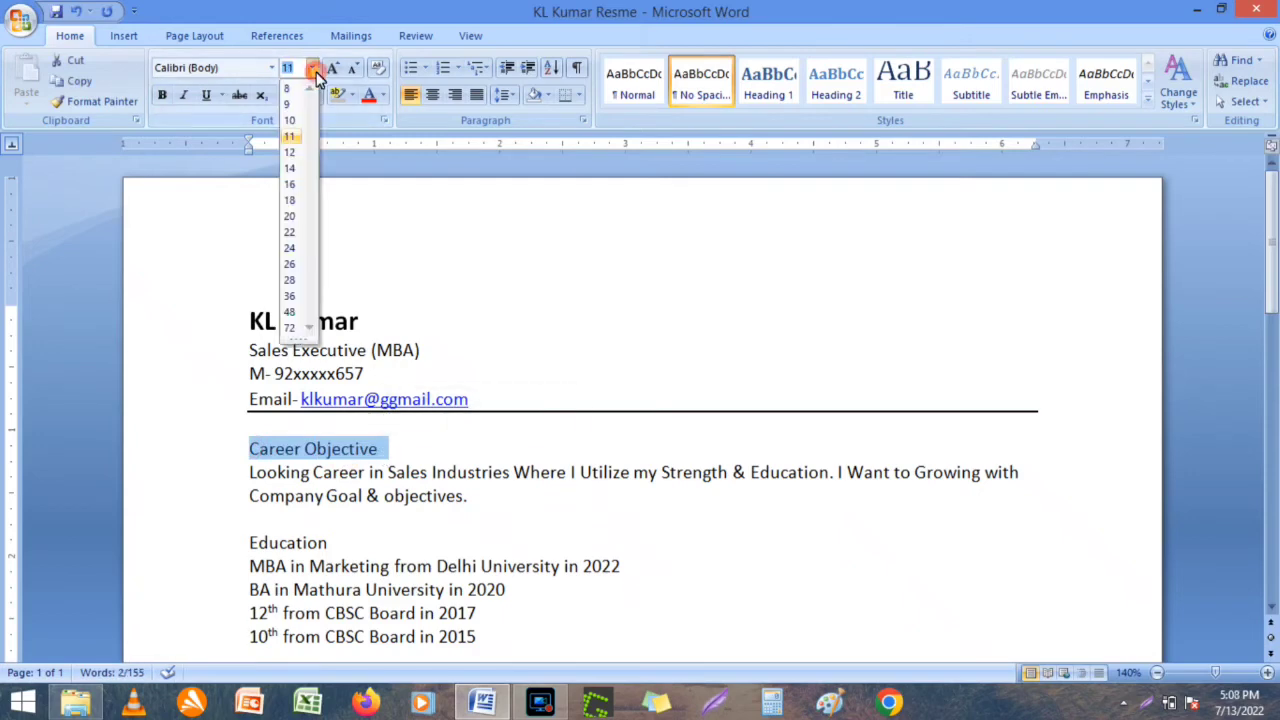
left_click(291, 170)
left_click(408, 238)
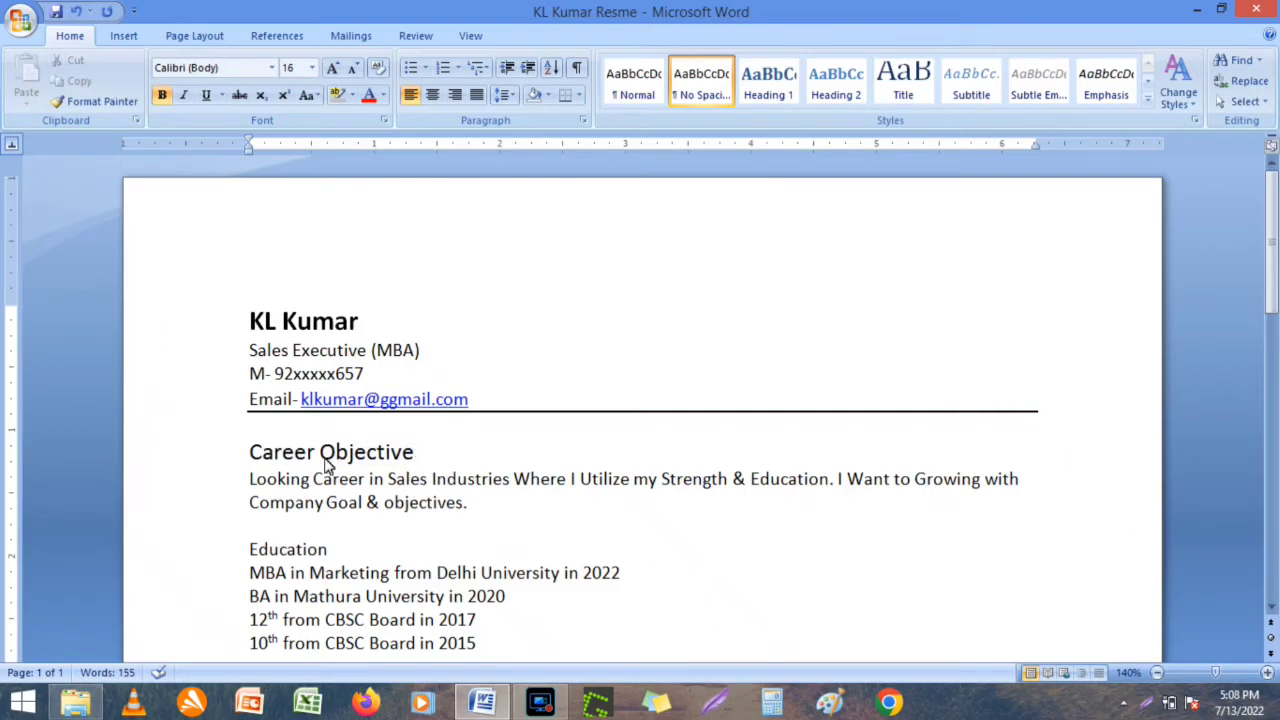
left_click(252, 457)
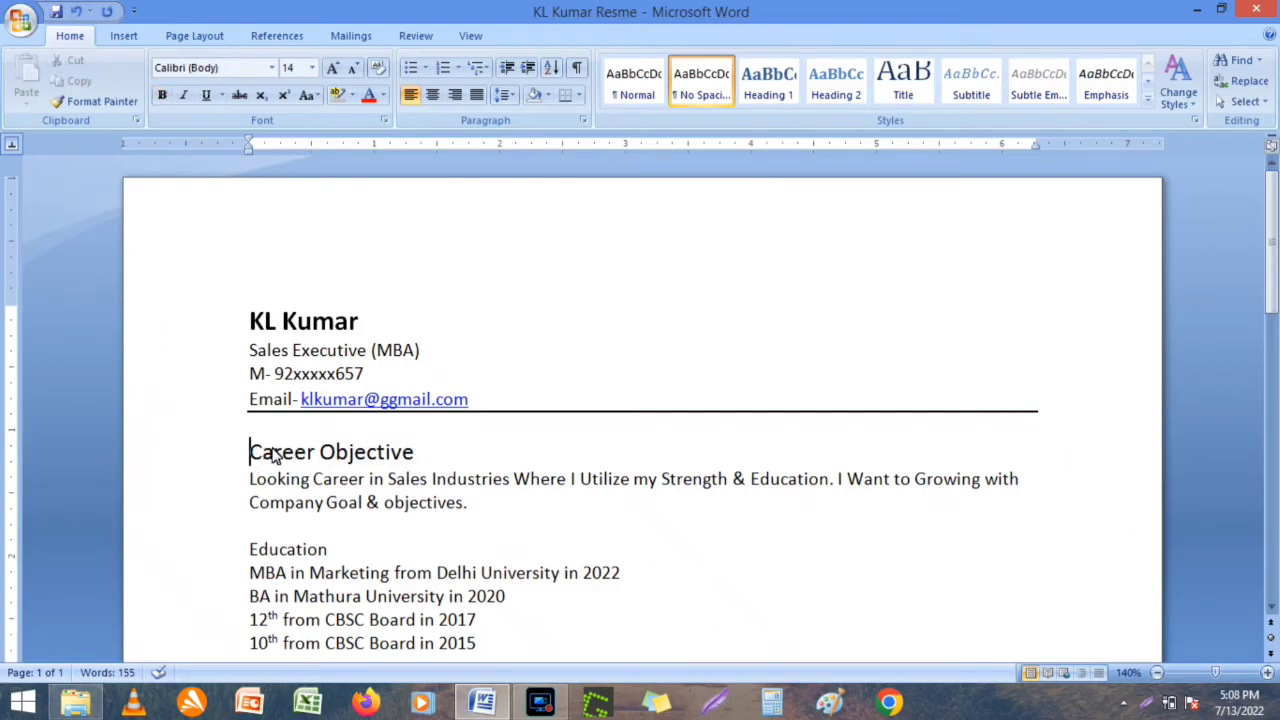
left_click_drag(252, 457, 294, 452)
left_click(380, 452)
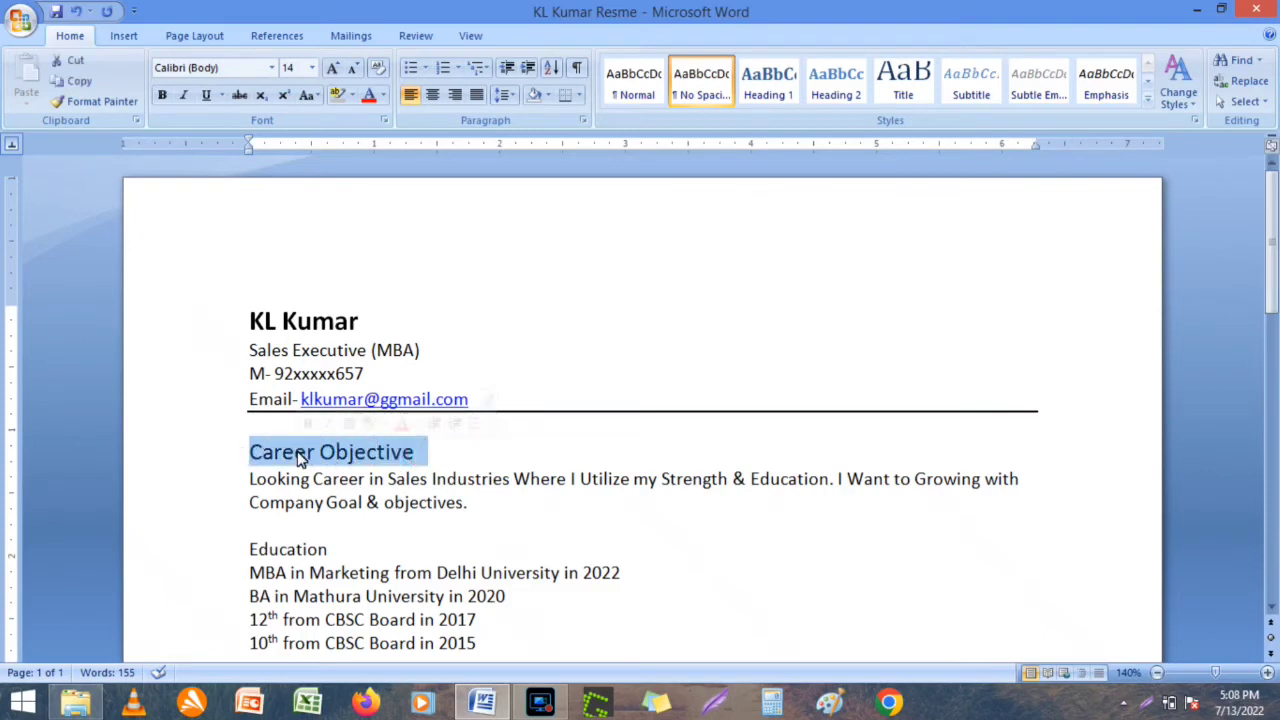
left_click(207, 96)
left_click(367, 226)
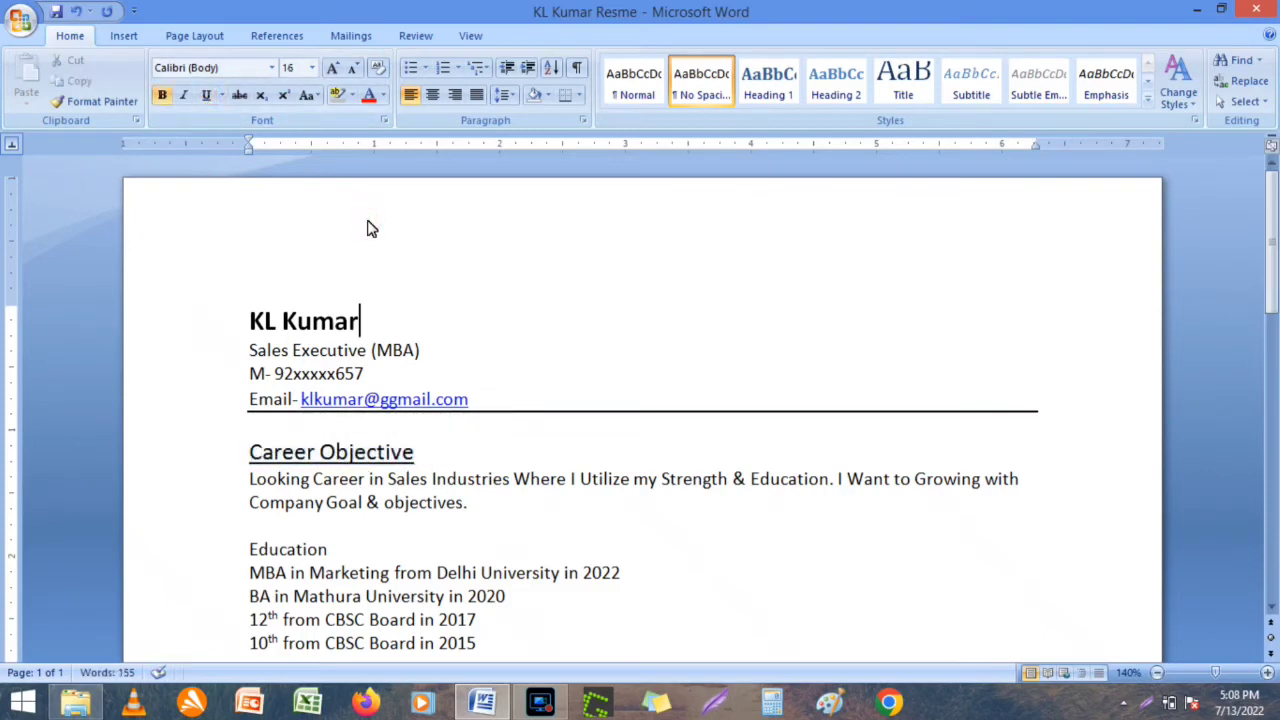
Underline the Education heading and set it to 14 pt.
left_click(1271, 610)
left_click(1271, 609)
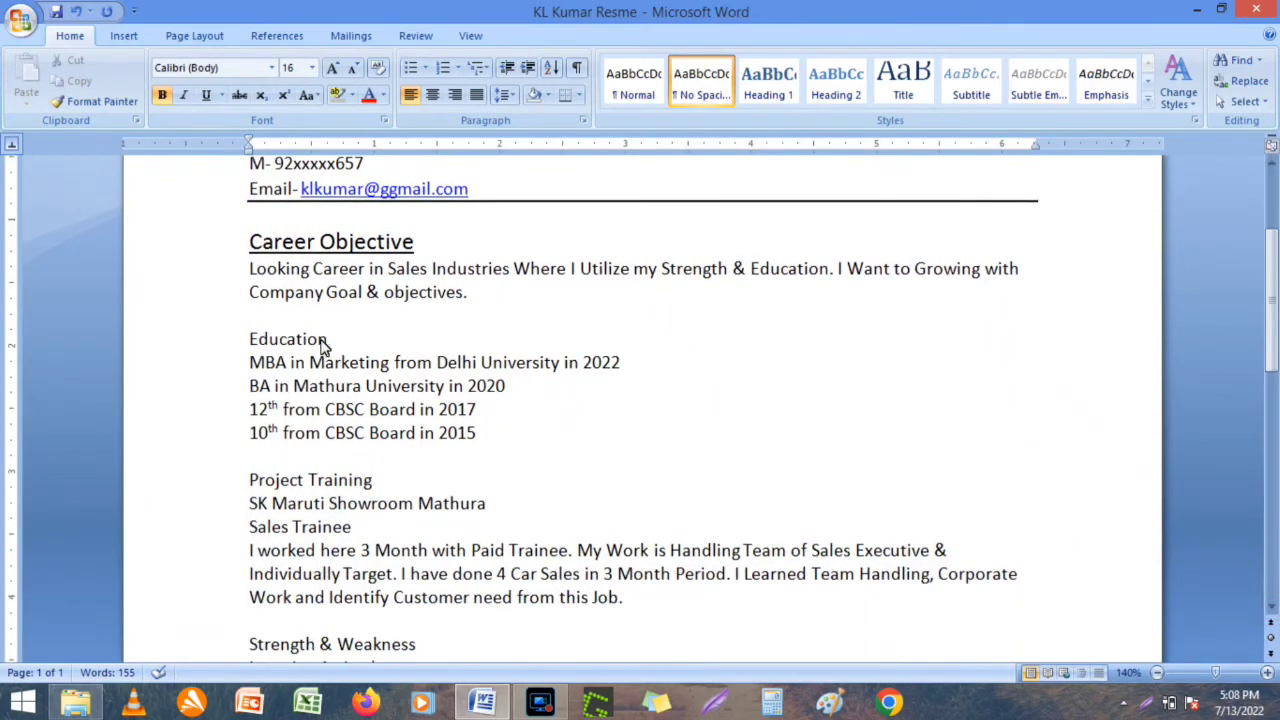
left_click_drag(335, 343, 251, 339)
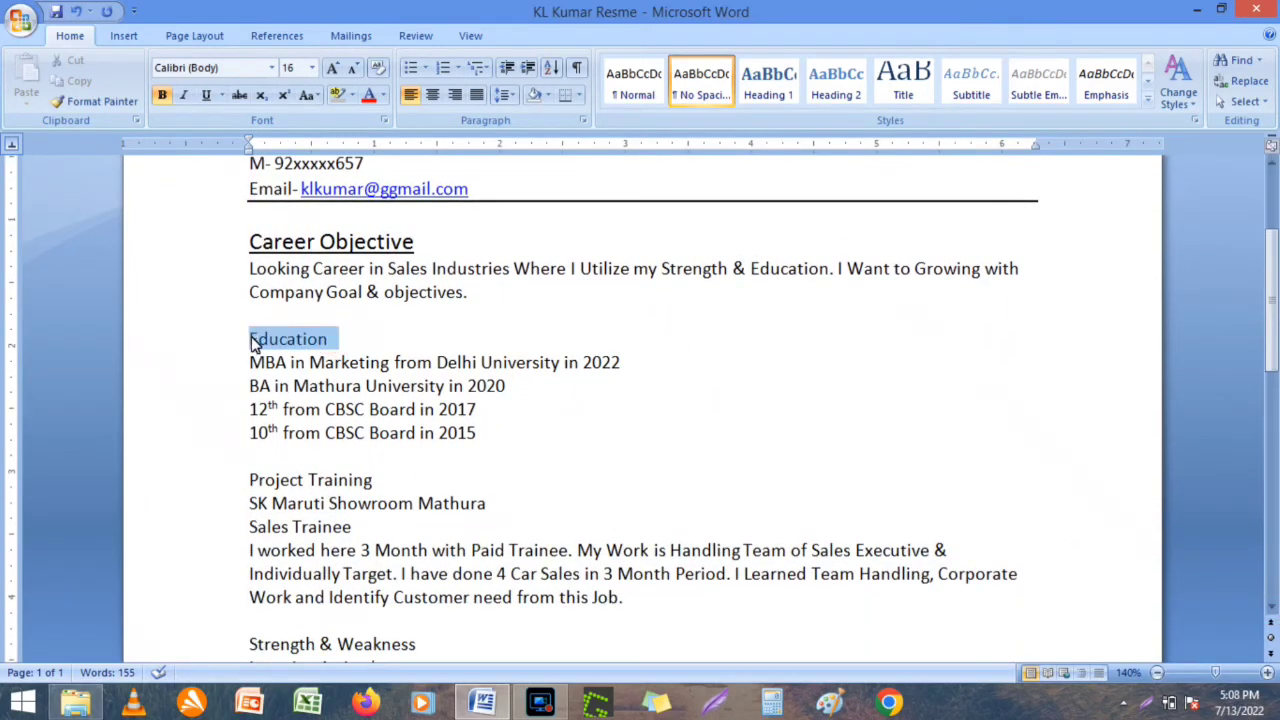
left_click(207, 96)
left_click(311, 67)
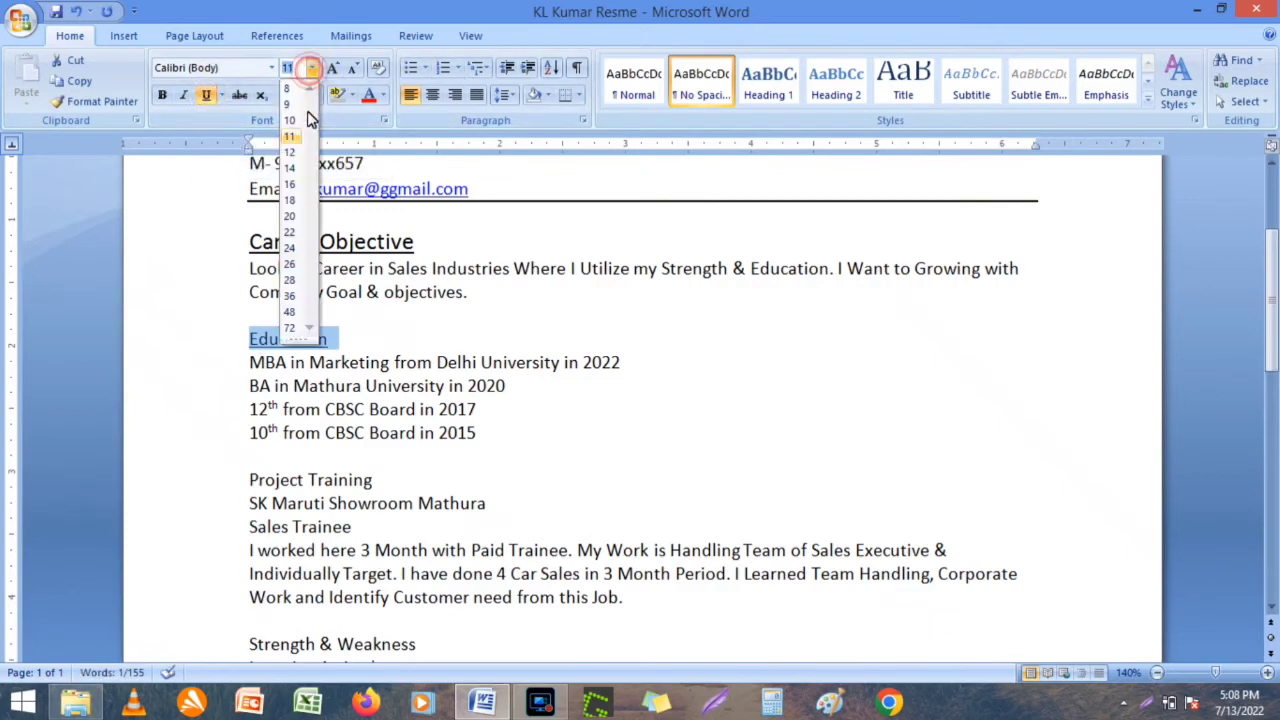
left_click(290, 175)
Underline the Project Training heading and set it to 14 pt.
left_click(374, 489)
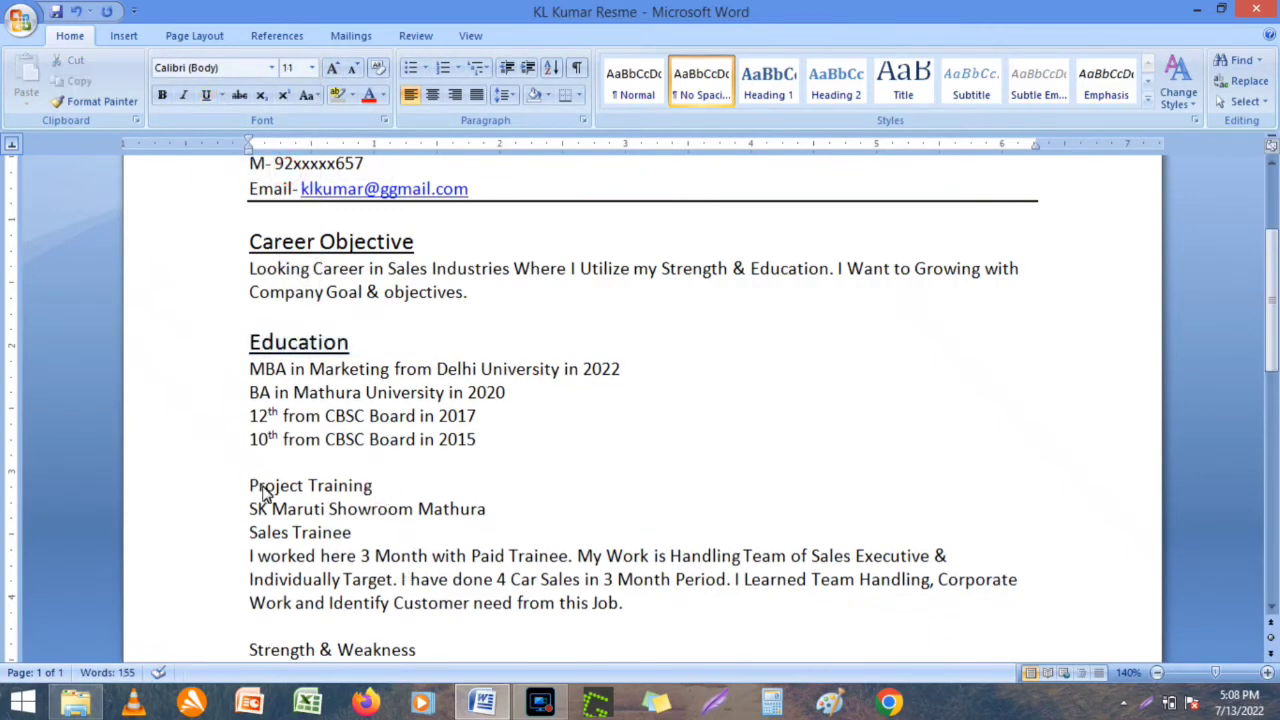
left_click_drag(252, 488, 400, 496)
left_click(398, 495)
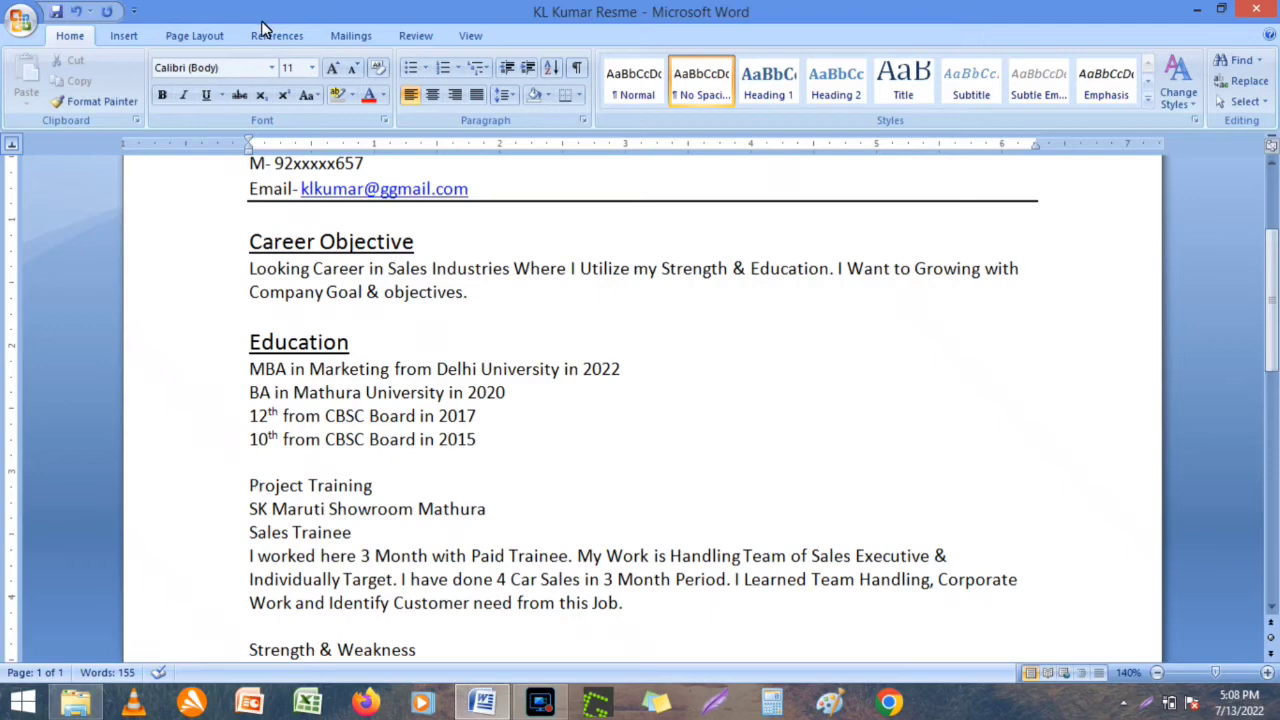
left_click(311, 67)
left_click(290, 167)
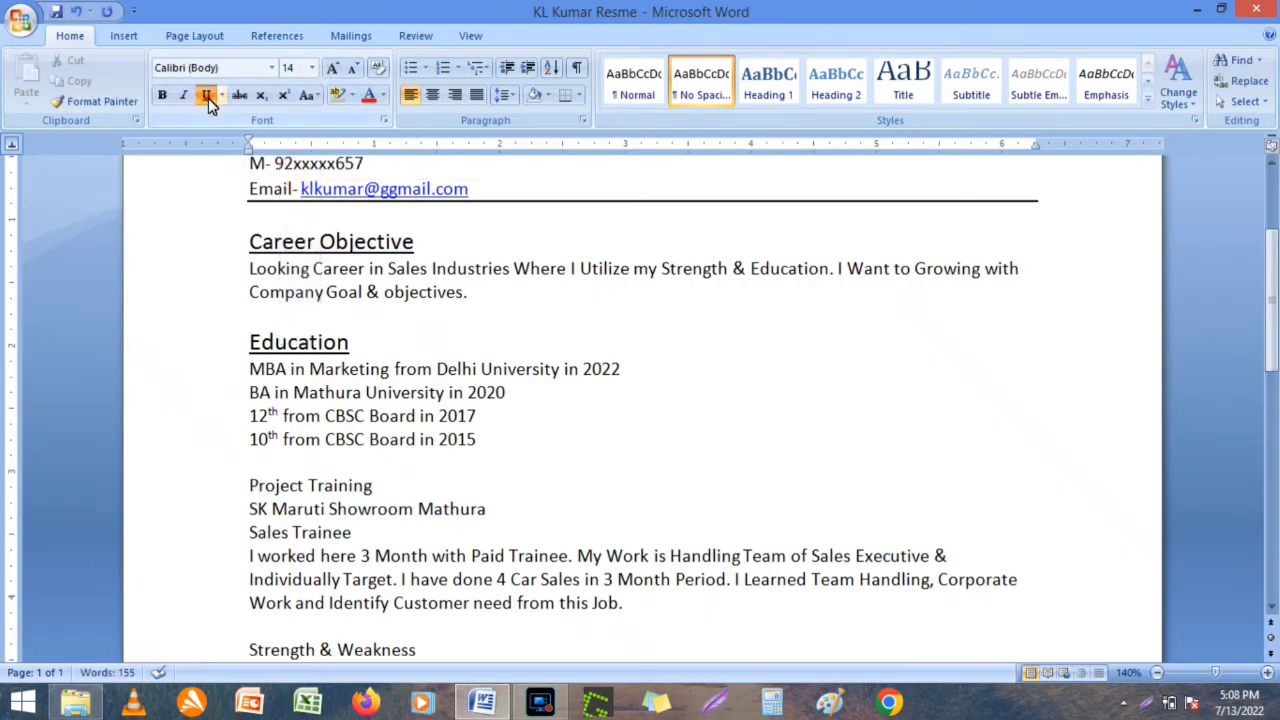
left_click(206, 95)
left_click_drag(391, 491, 246, 491)
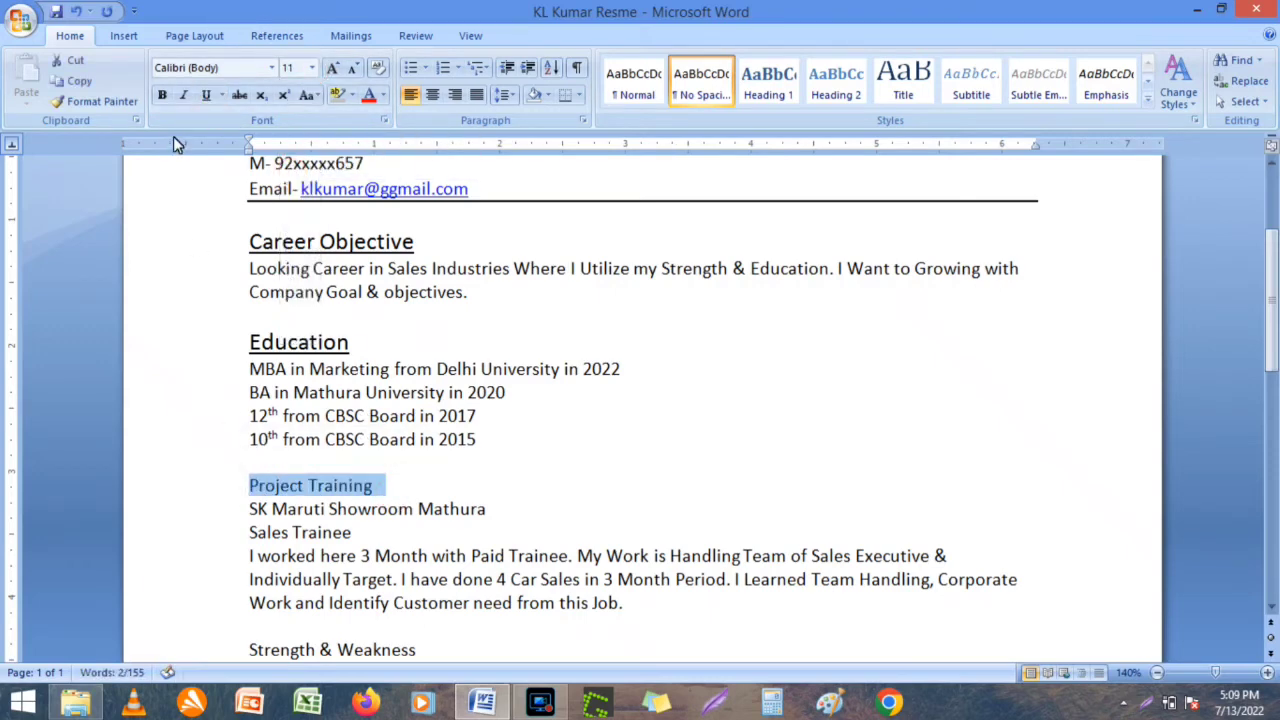
left_click(205, 97)
left_click(311, 67)
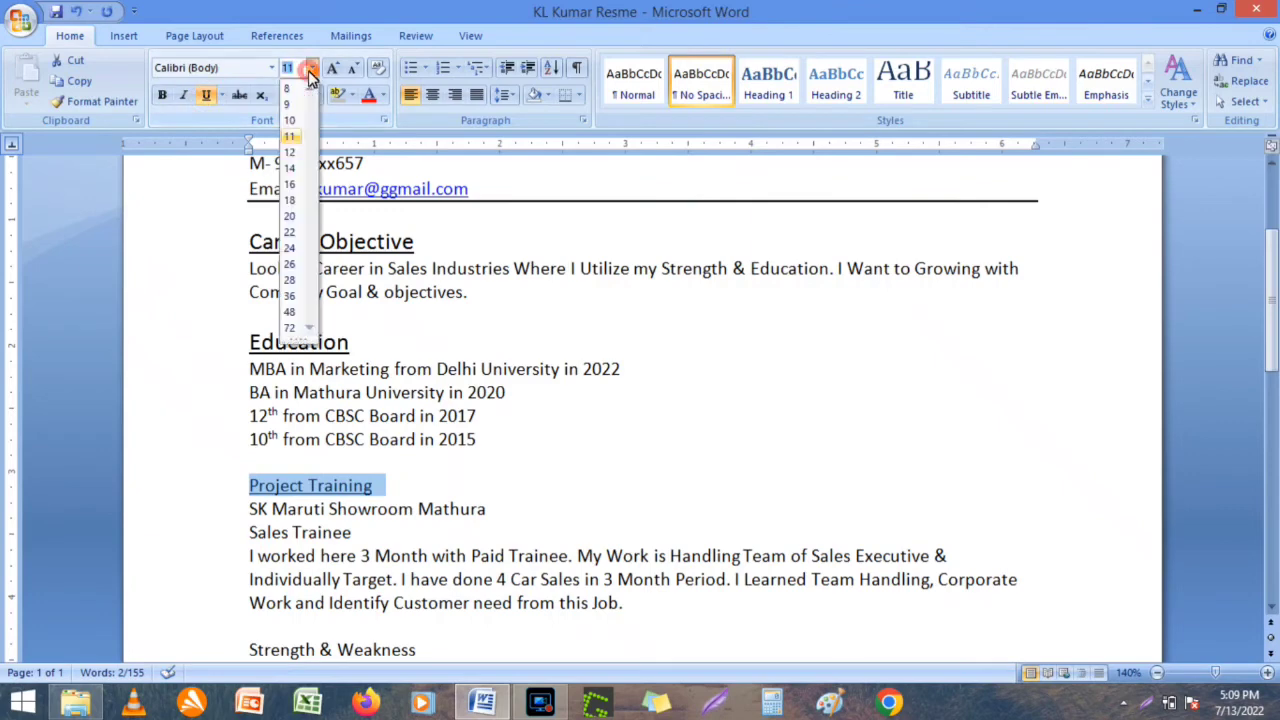
left_click(291, 168)
left_click(717, 446)
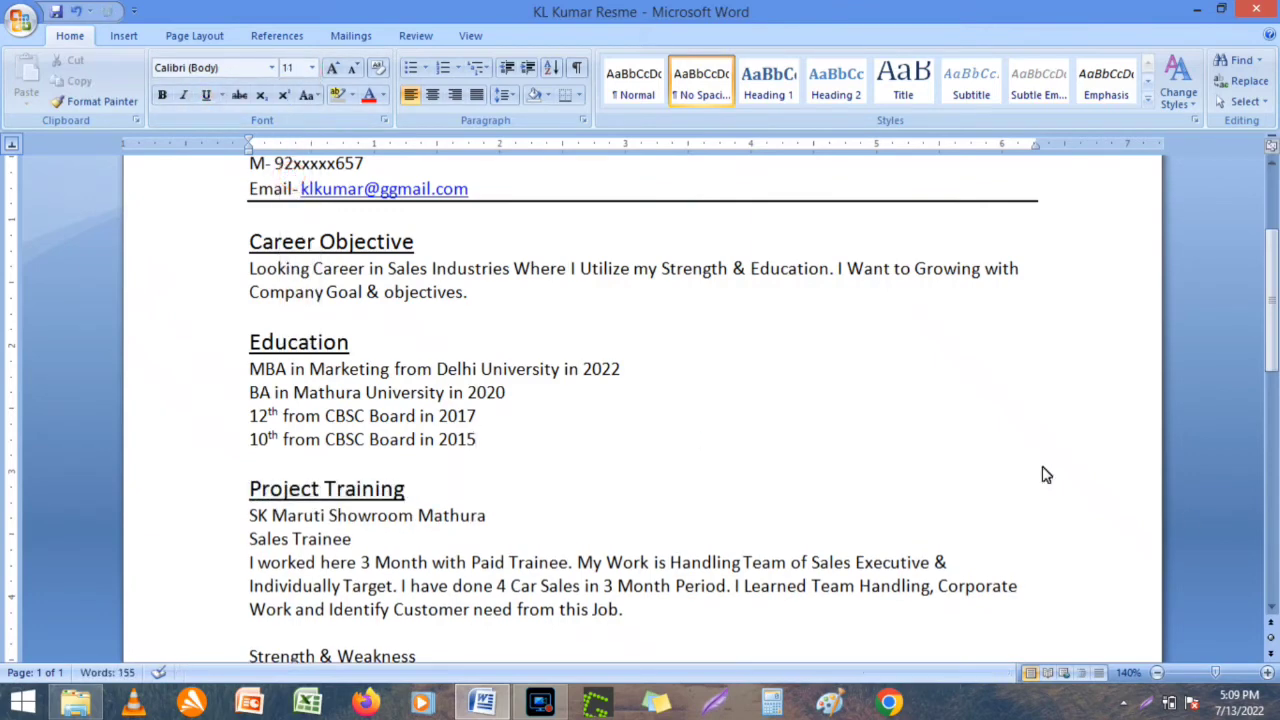
Underline the Strength & Weakness and Curriculum Activities headings at 14 pt.
left_click(1271, 612)
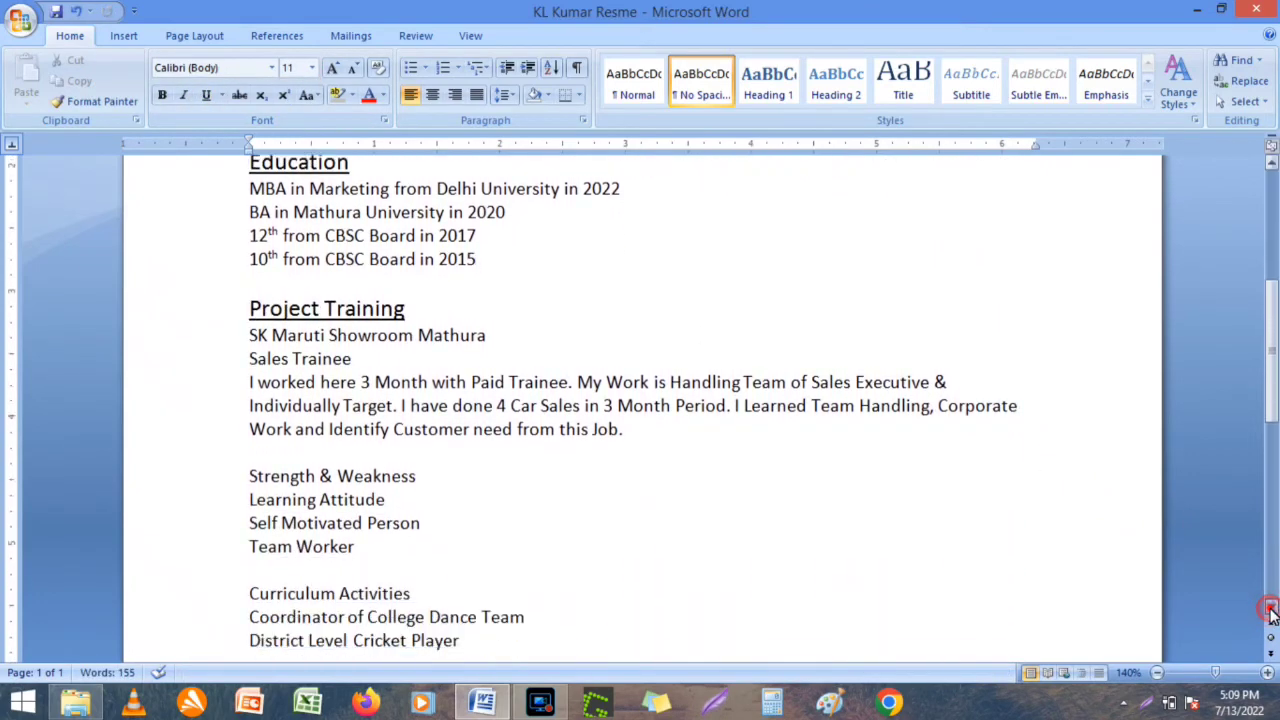
left_click_drag(1271, 612, 1271, 612)
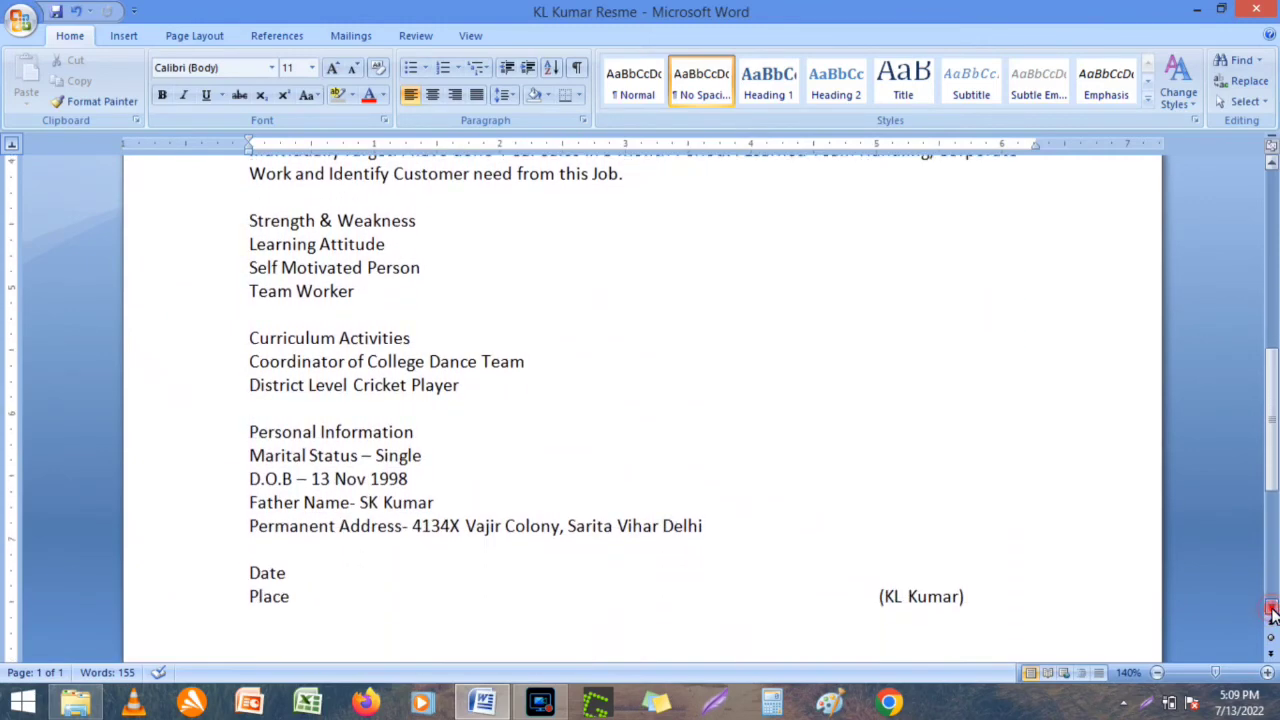
left_click_drag(421, 225, 291, 218)
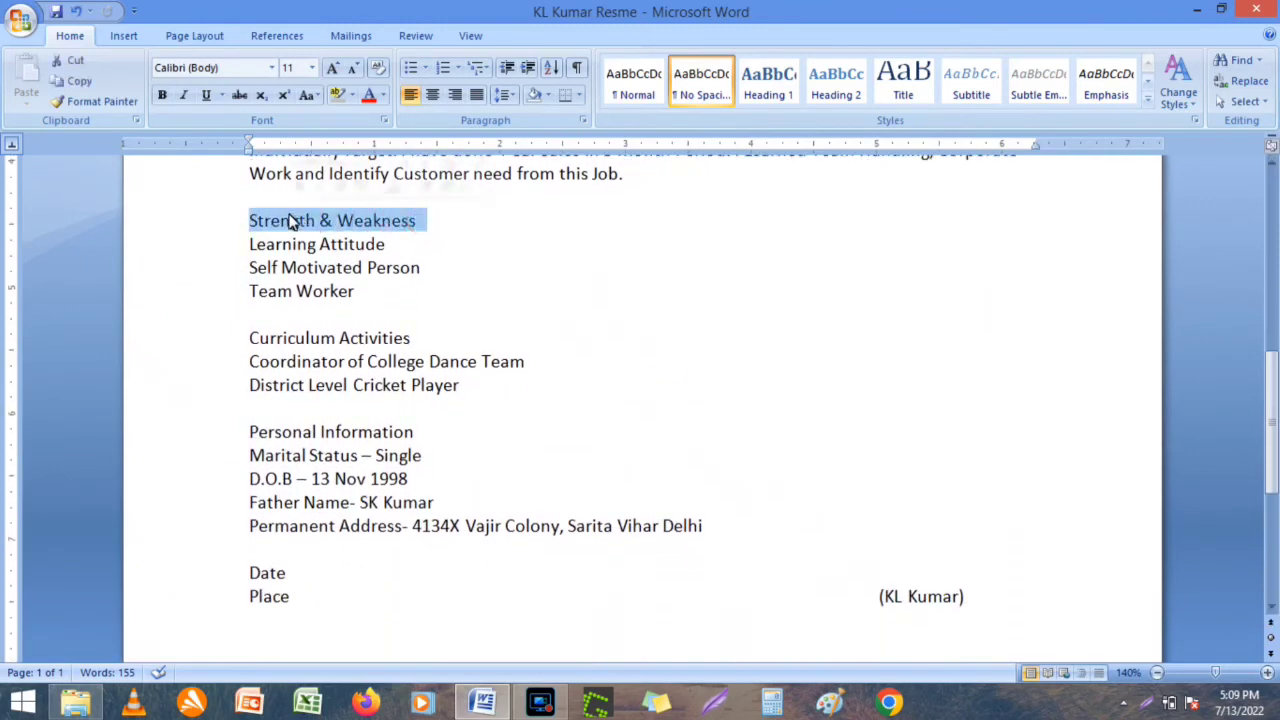
left_click(207, 96)
left_click(311, 67)
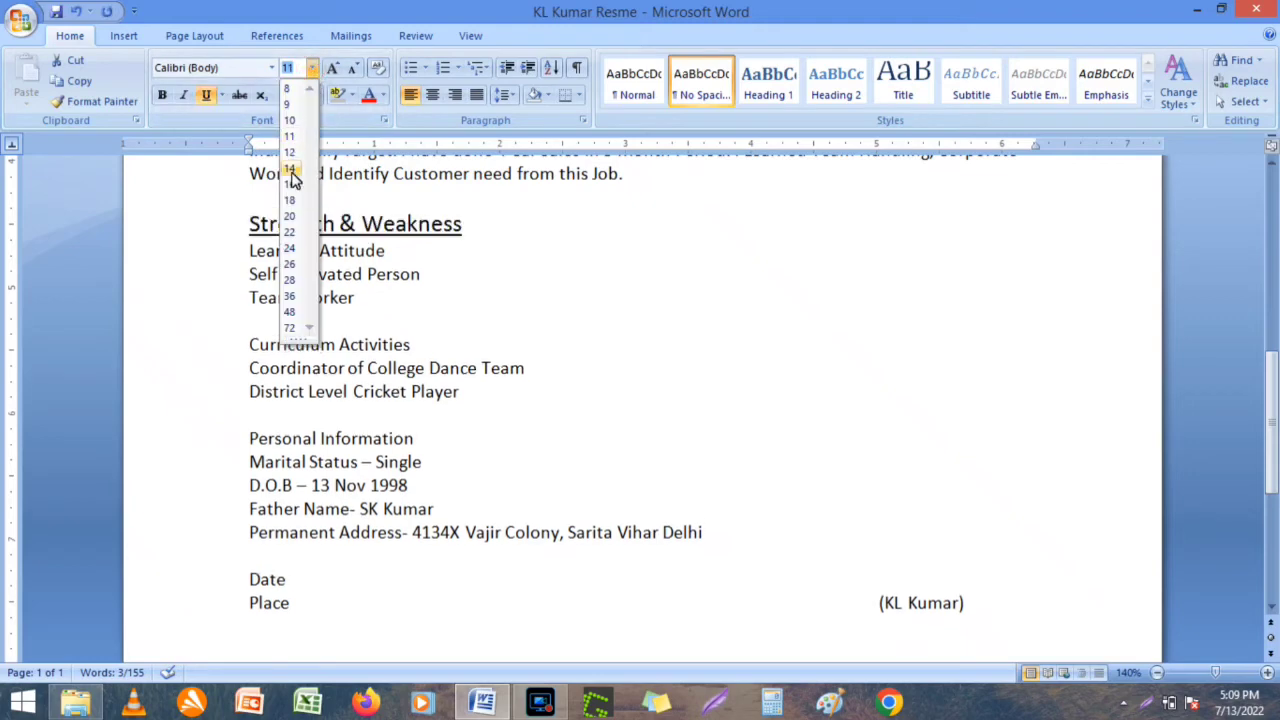
left_click(286, 169)
left_click_drag(410, 344, 294, 347)
left_click(207, 96)
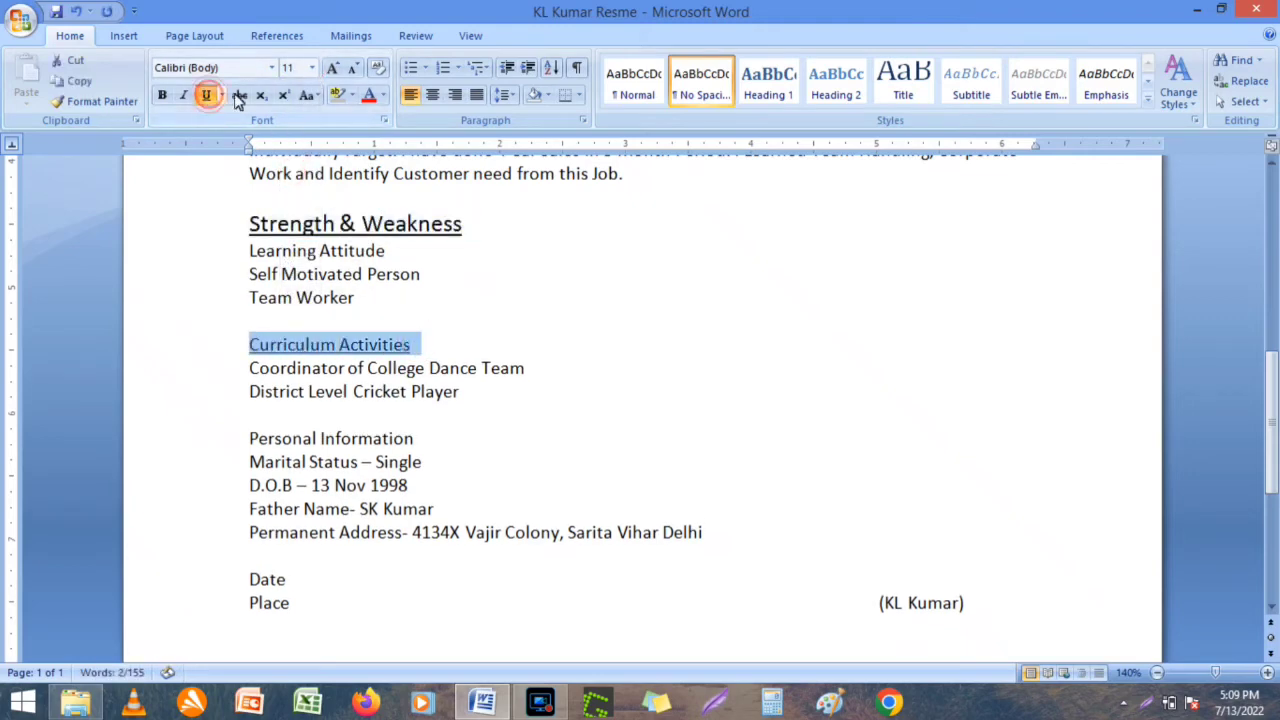
left_click(311, 67)
left_click(290, 170)
left_click(439, 413)
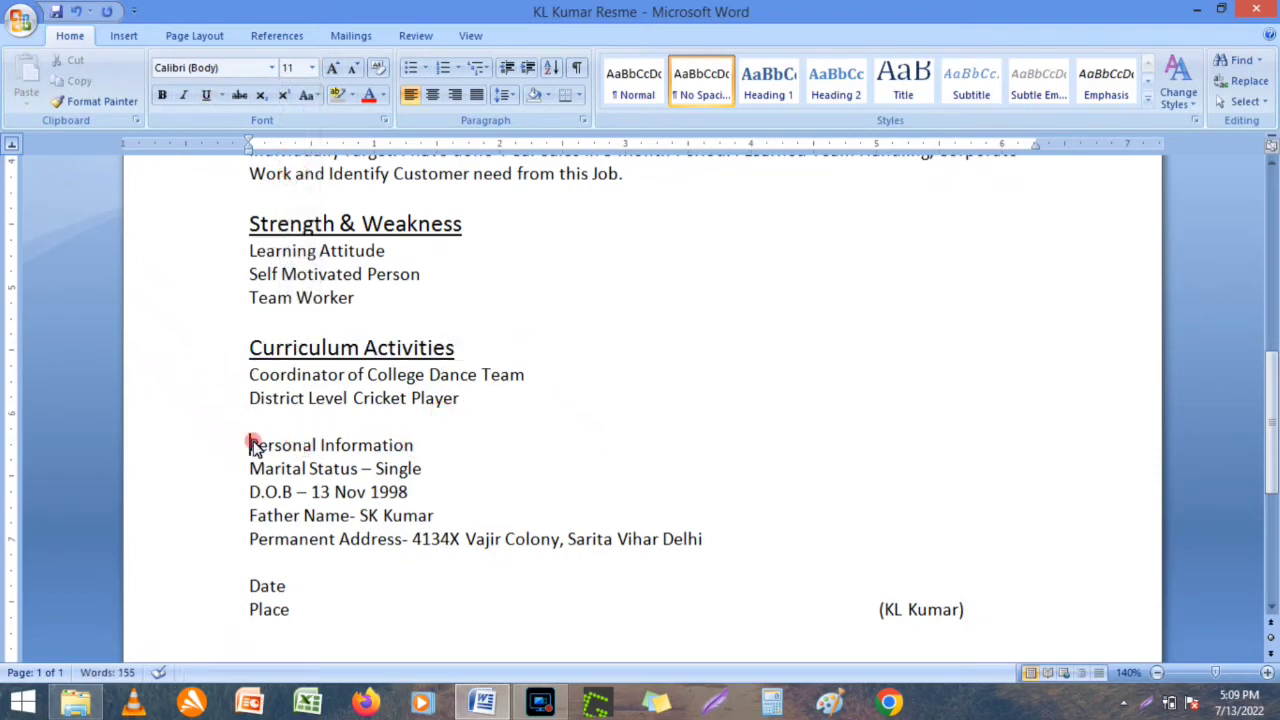
Underline the Personal Information heading and set it to 14 pt.
left_click_drag(250, 445, 426, 449)
left_click(206, 95)
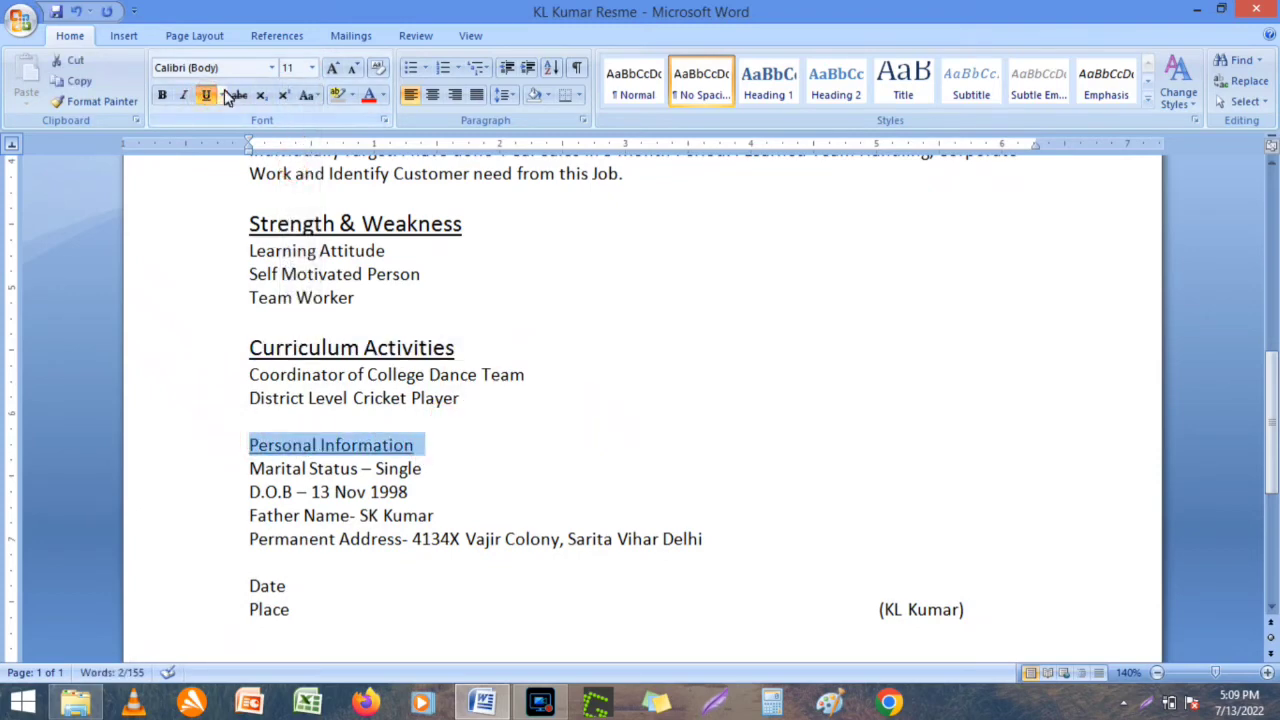
left_click(311, 67)
left_click(289, 169)
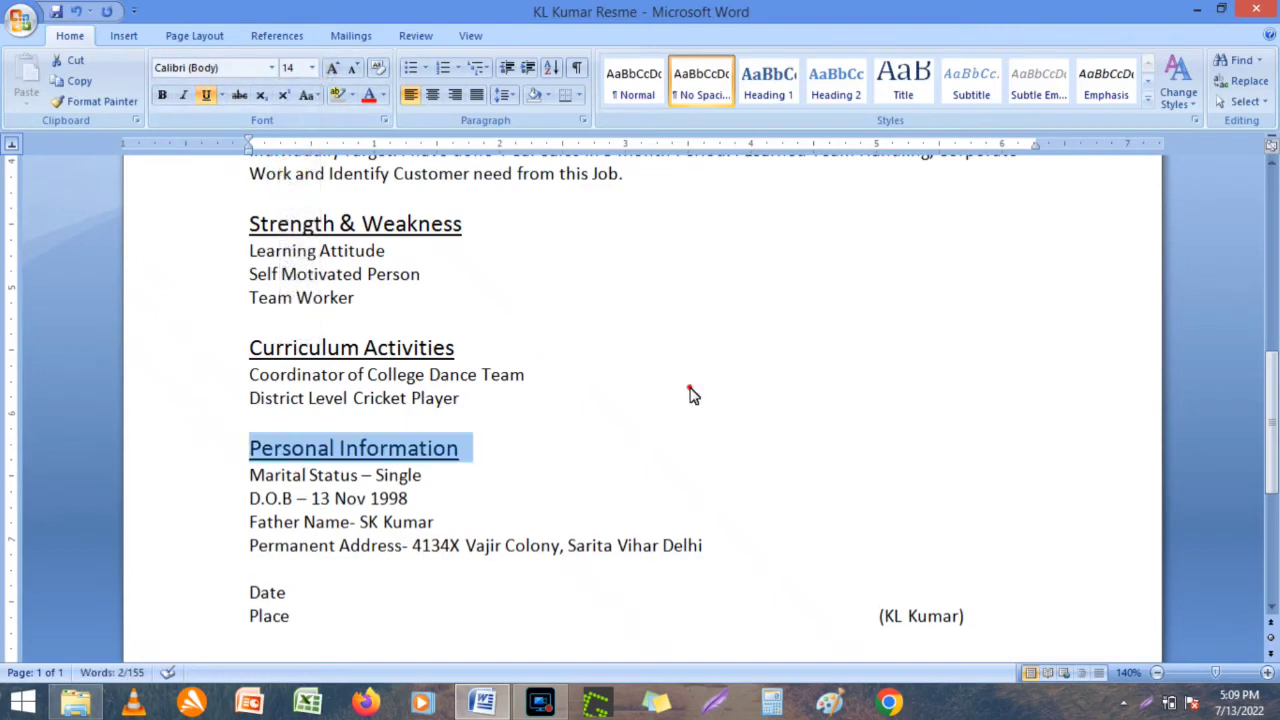
left_click(690, 393)
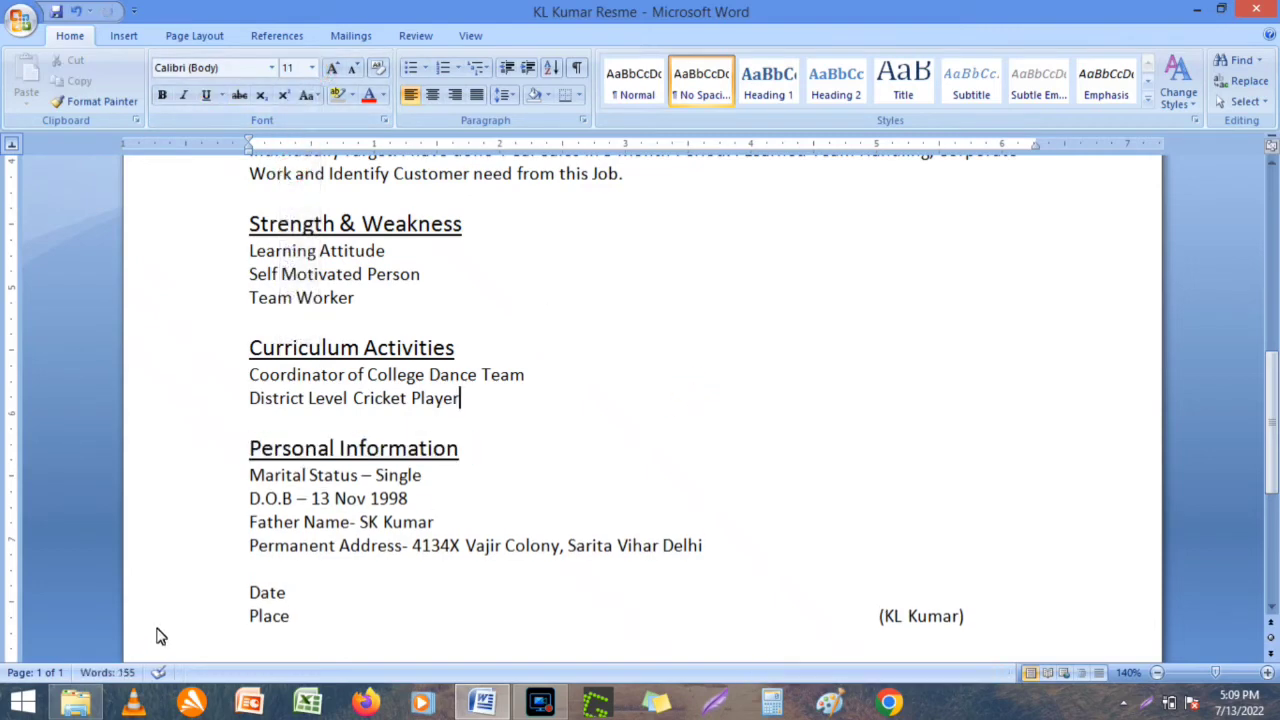
Set the Date, Place and bracketed name lines to 14 pt.
left_click_drag(251, 591, 1014, 662)
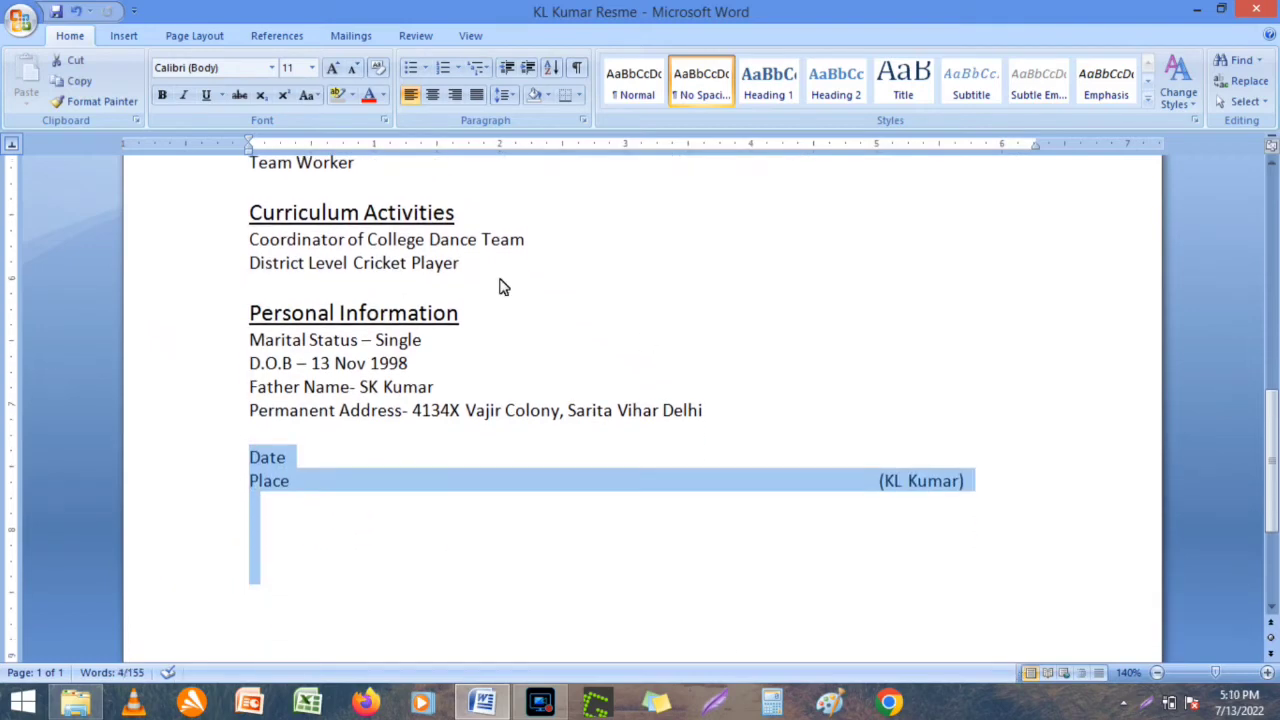
left_click(312, 67)
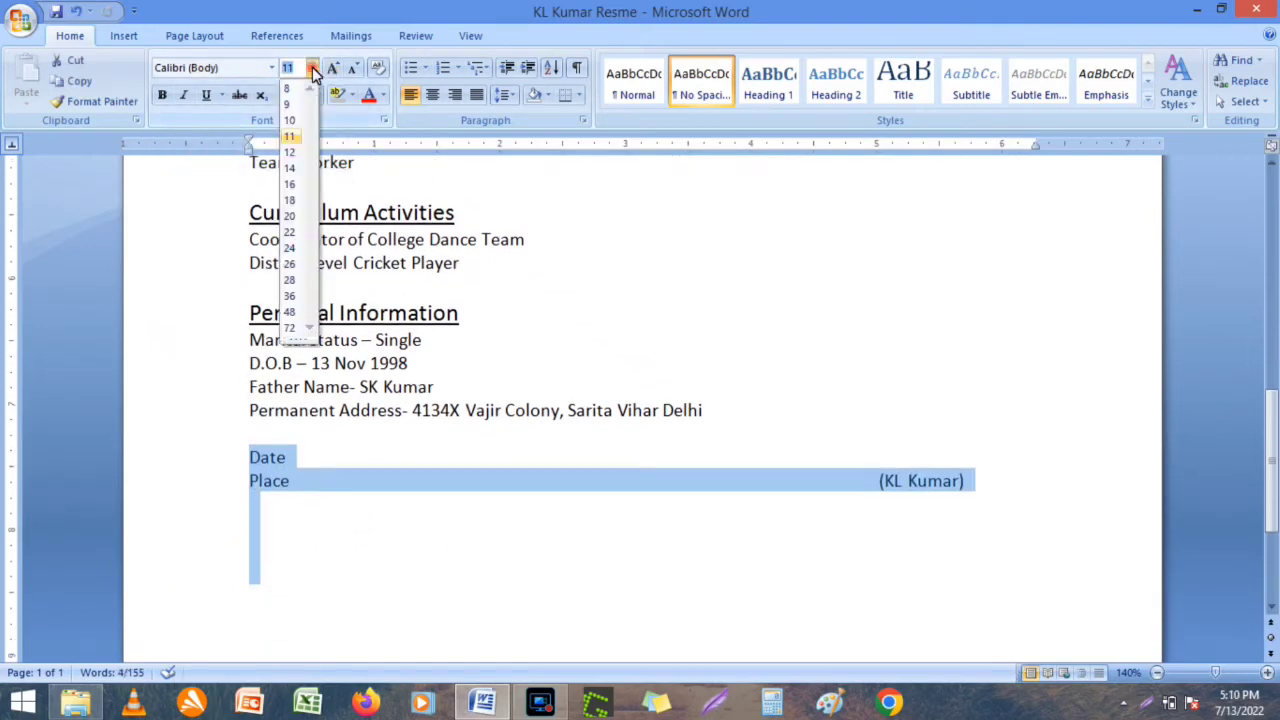
left_click(290, 168)
left_click_drag(295, 165, 206, 471)
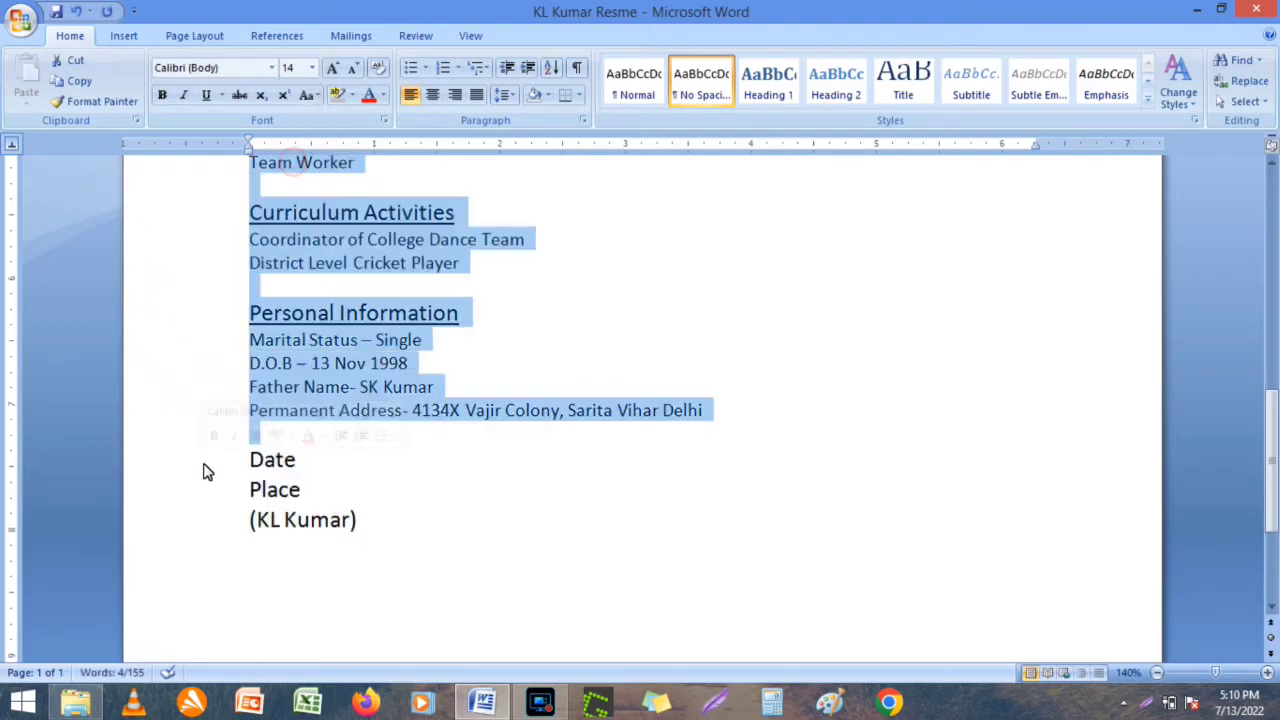
Pull the bracketed name back onto the Place line and add space above Date.
left_click(447, 496)
key("BackSpace")
key("BackSpace")
key("BackSpace")
key("BackSpace")
key("BackSpace")
key("BackSpace")
key("BackSpace")
key("BackSpace")
key("BackSpace")
key("BackSpace")
key("BackSpace")
key("BackSpace")
key("BackSpace")
key("BackSpace")
key("BackSpace")
key("BackSpace")
key("BackSpace")
key("BackSpace")
key("BackSpace")
key("BackSpace")
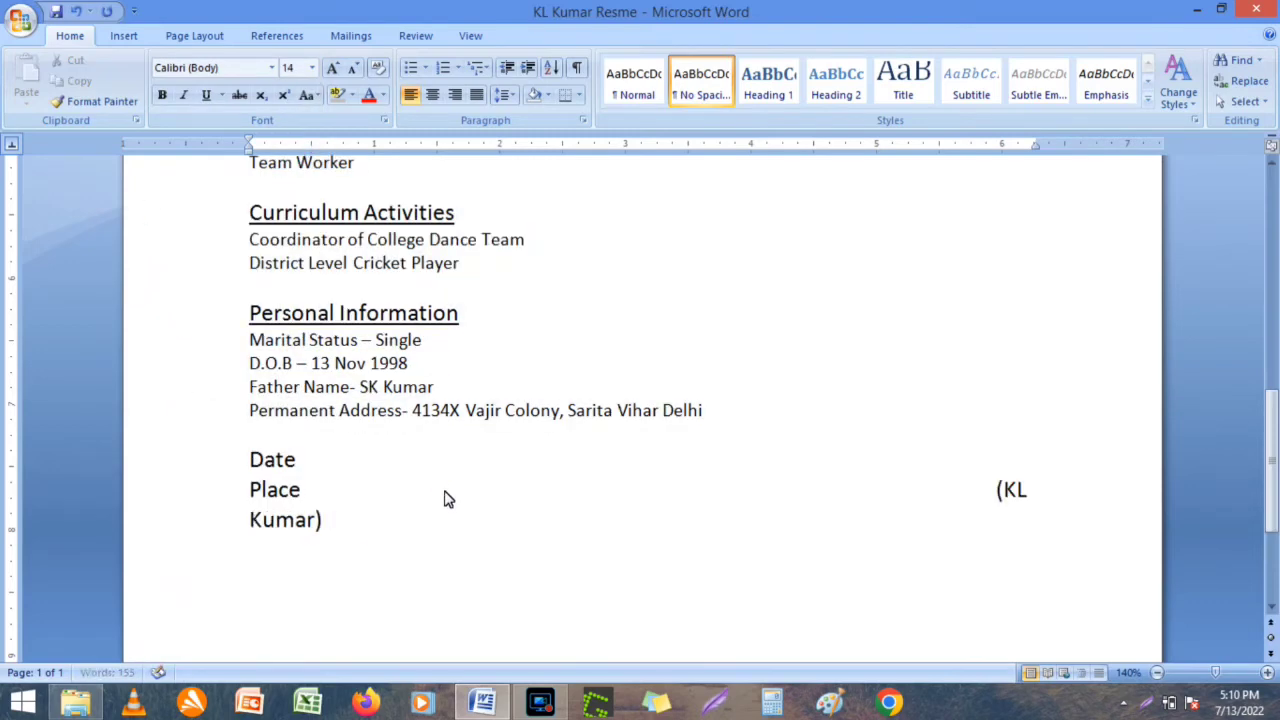
key("BackSpace")
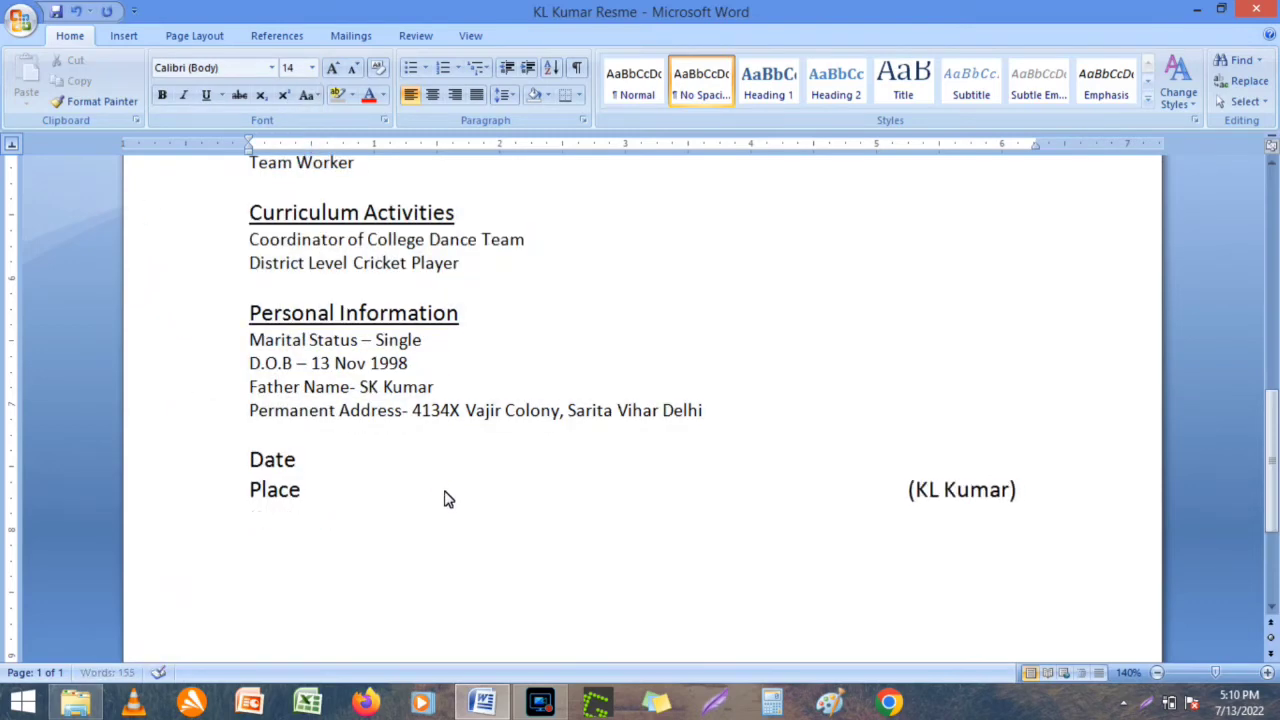
left_click(351, 437)
key("Return")
key("Return")
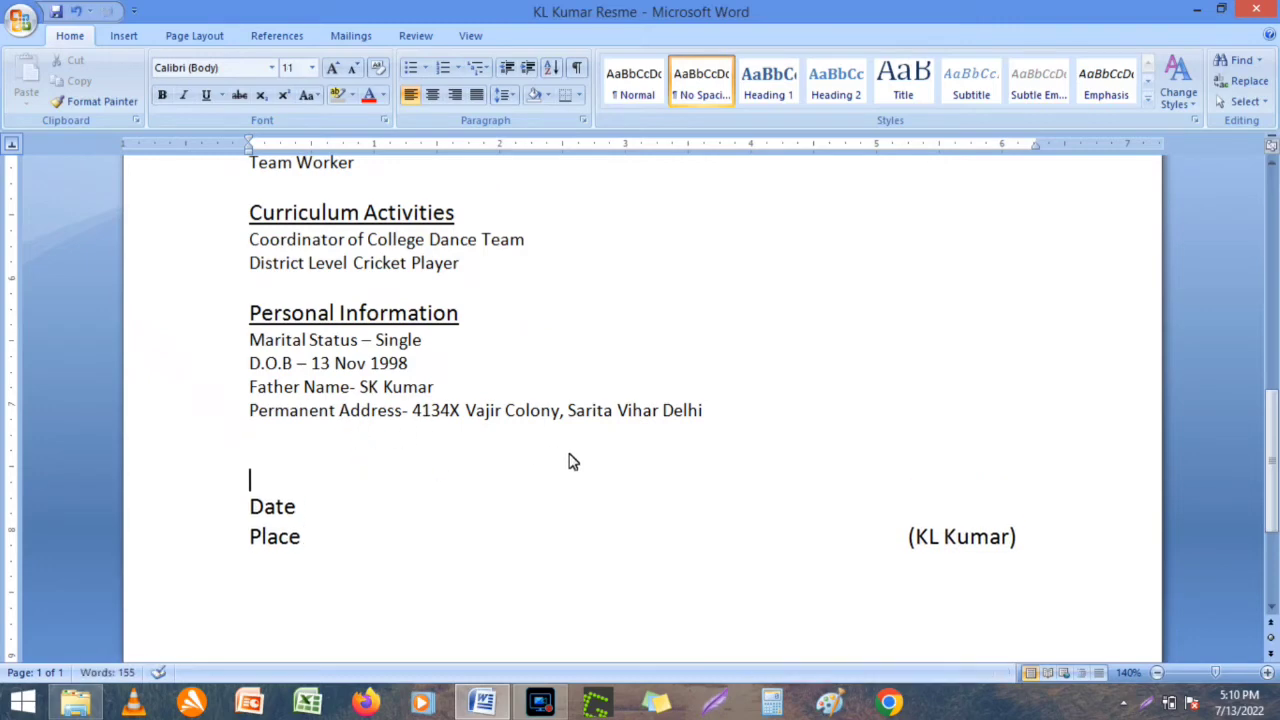
Add a blank line under the Career Objective and Education headings.
left_click(1273, 228)
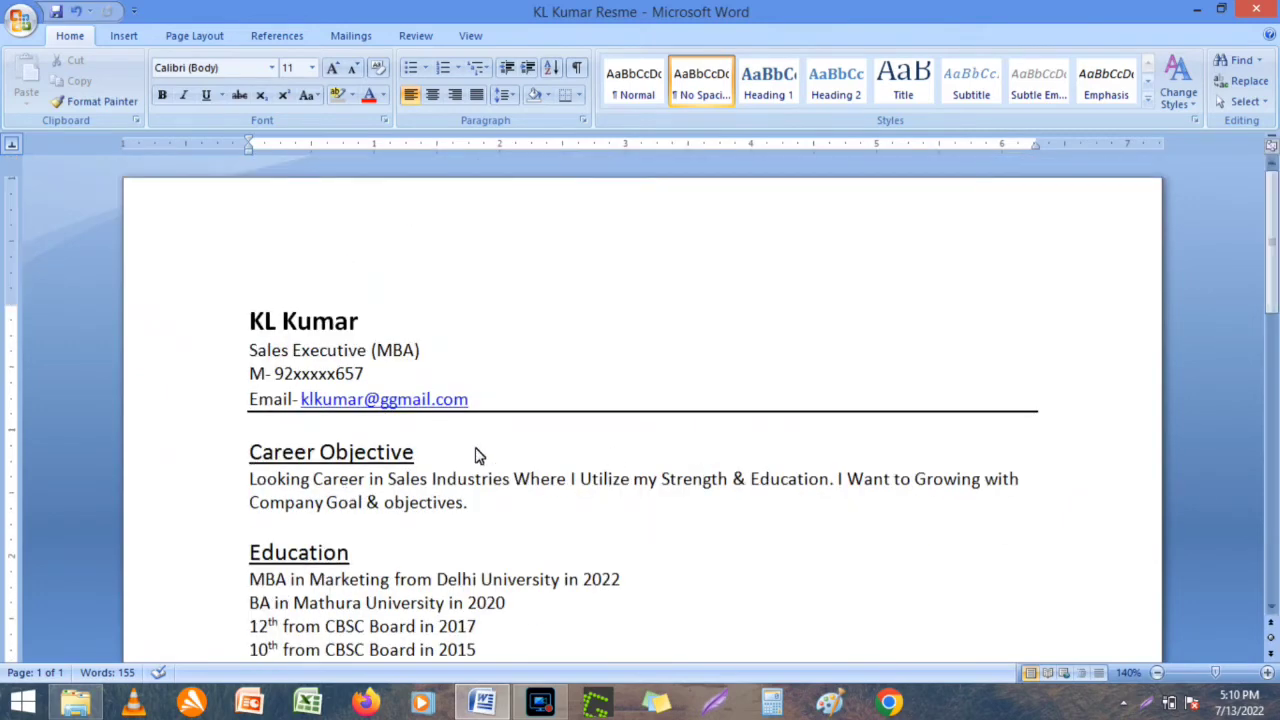
left_click(470, 455)
key("Return")
left_click(493, 588)
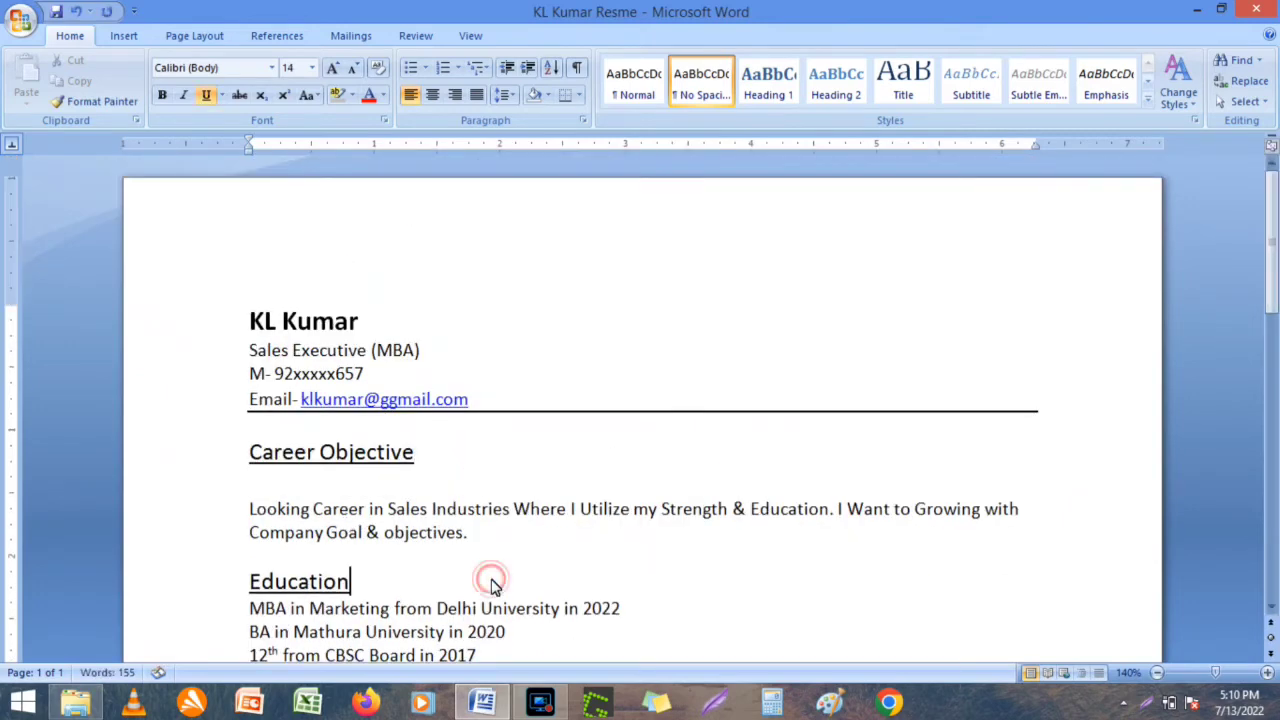
key("Return")
key("Down")
key("Down")
key("Down")
key("Down")
key("Down")
key("Down")
key("Down")
key("Down")
key("Down")
key("Down")
key("Down")
key("Down")
key("Down")
key("Down")
key("Down")
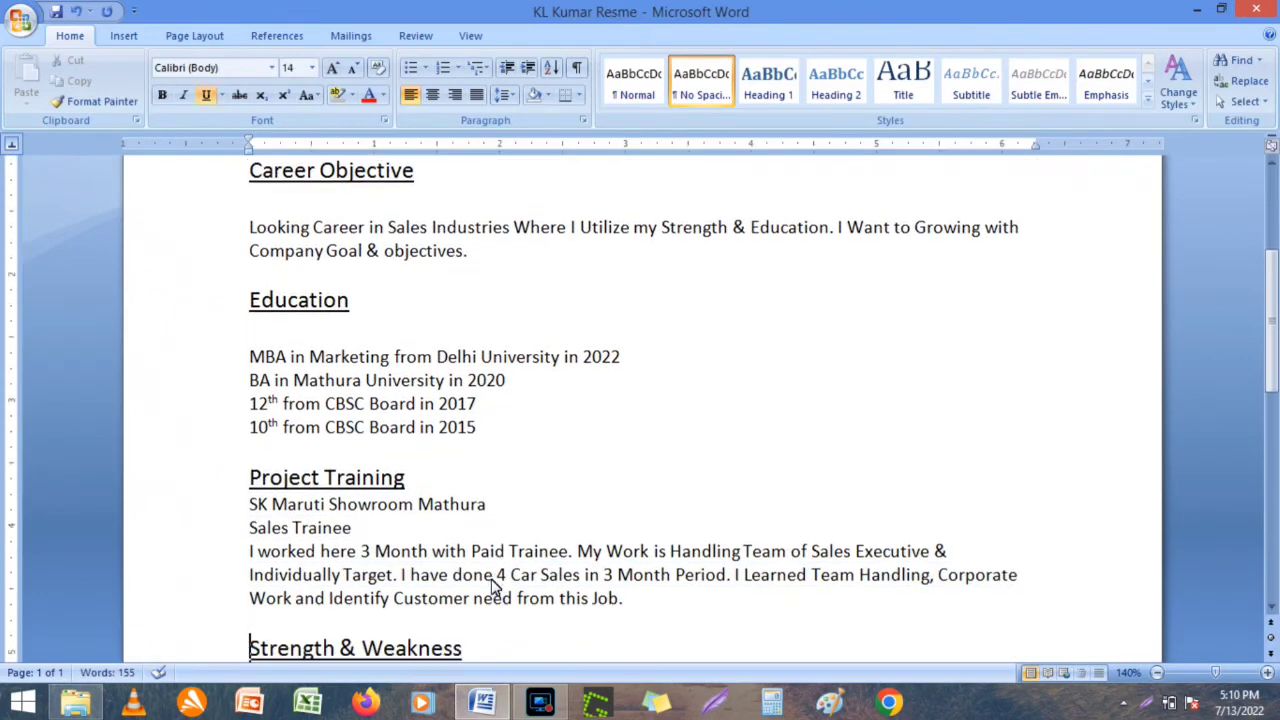
Label the training lines with 'Company-' and 'Position-', fixing the Postion misspelling.
left_click(492, 583)
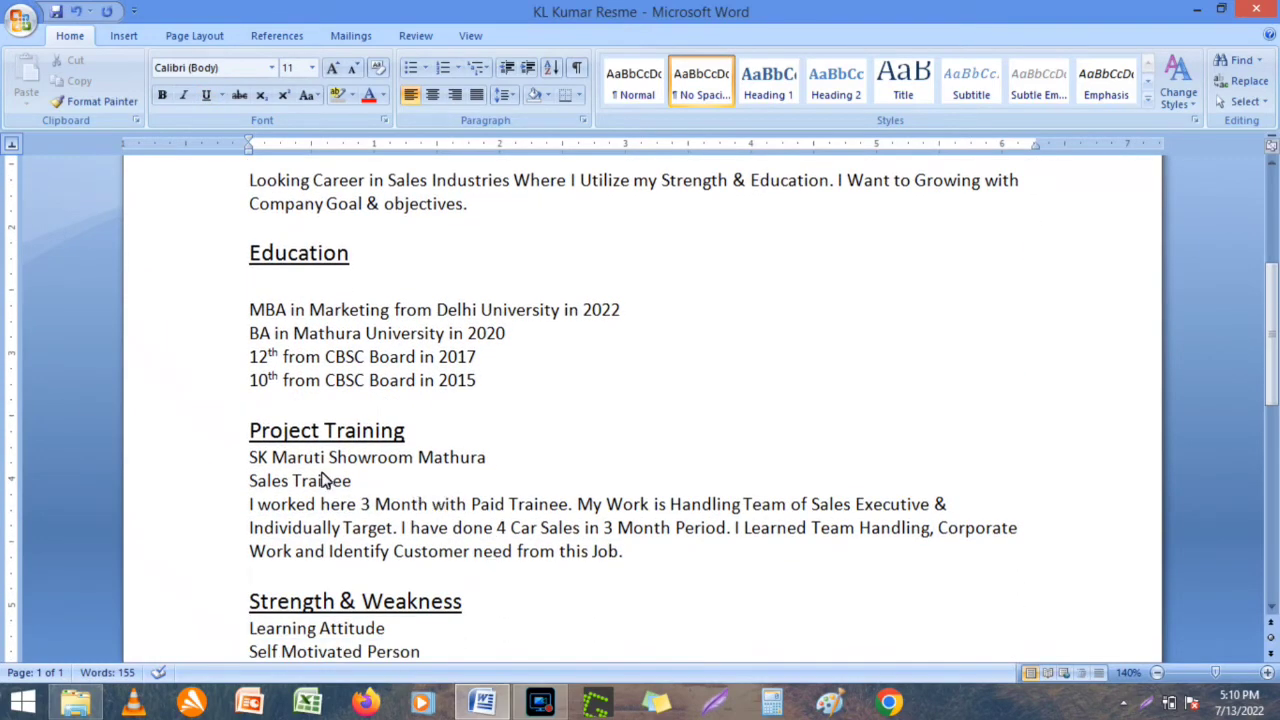
type("Company-")
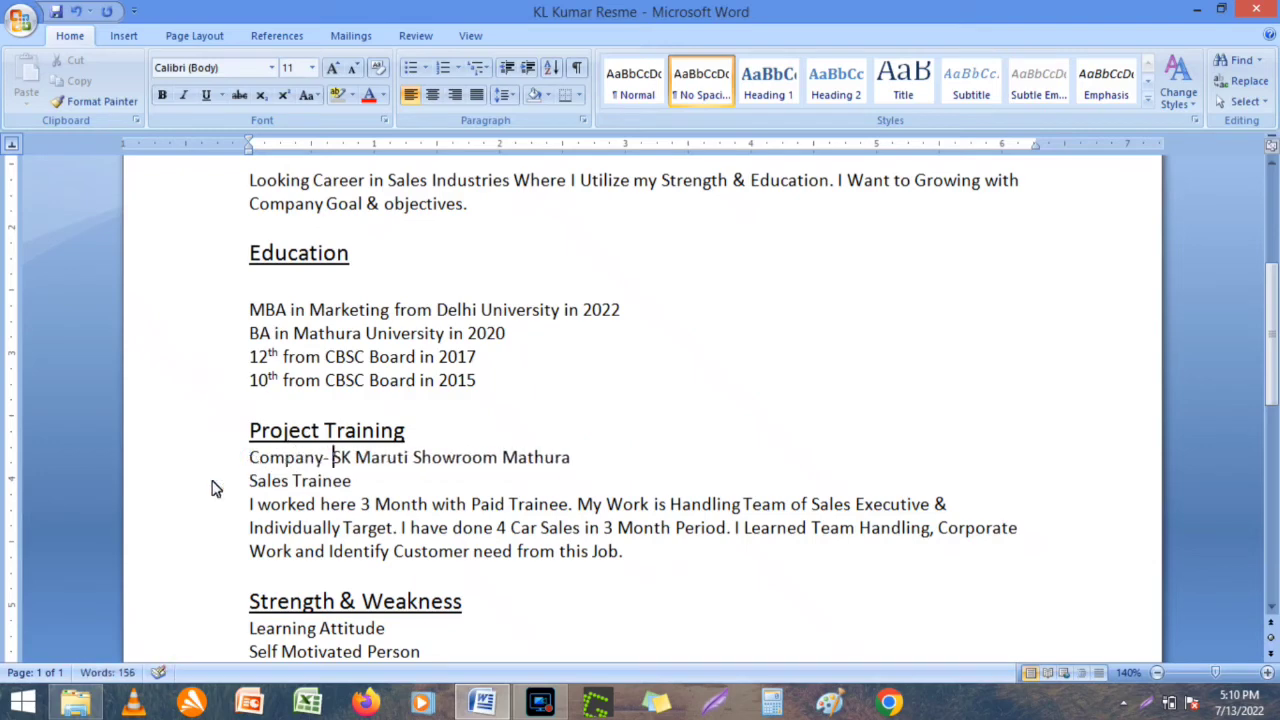
left_click(250, 485)
type("Postion")
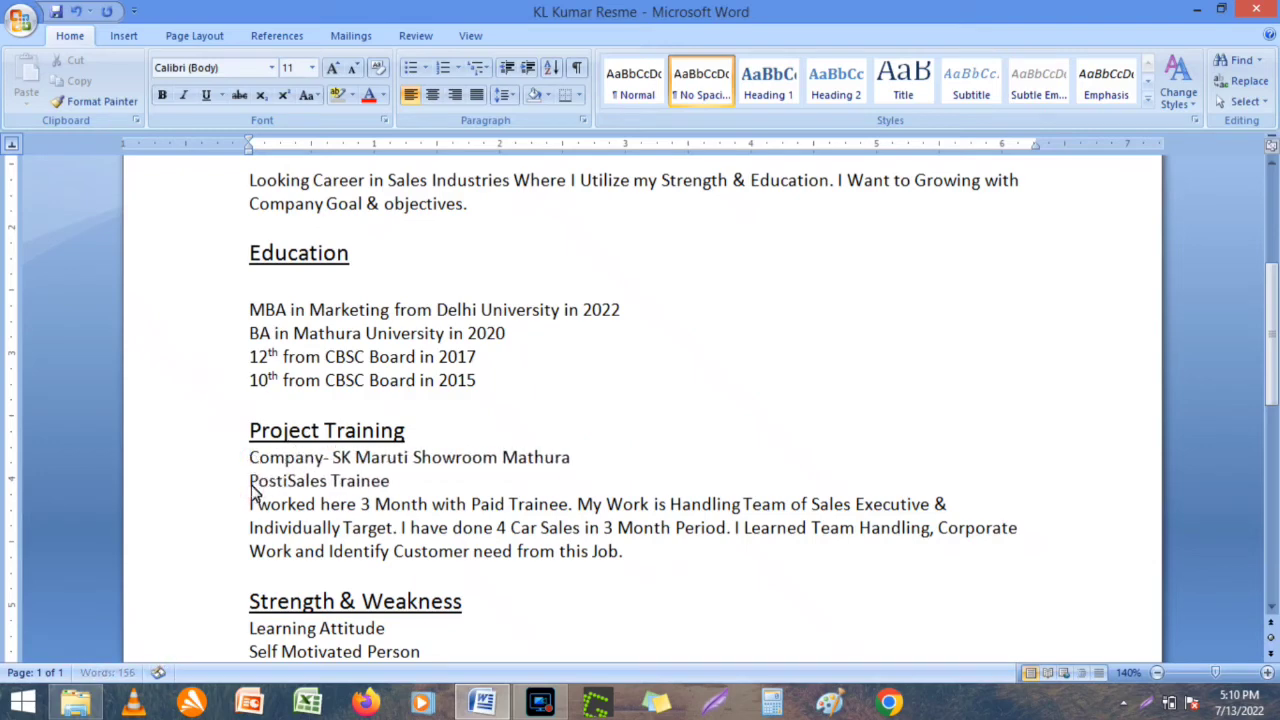
type("-")
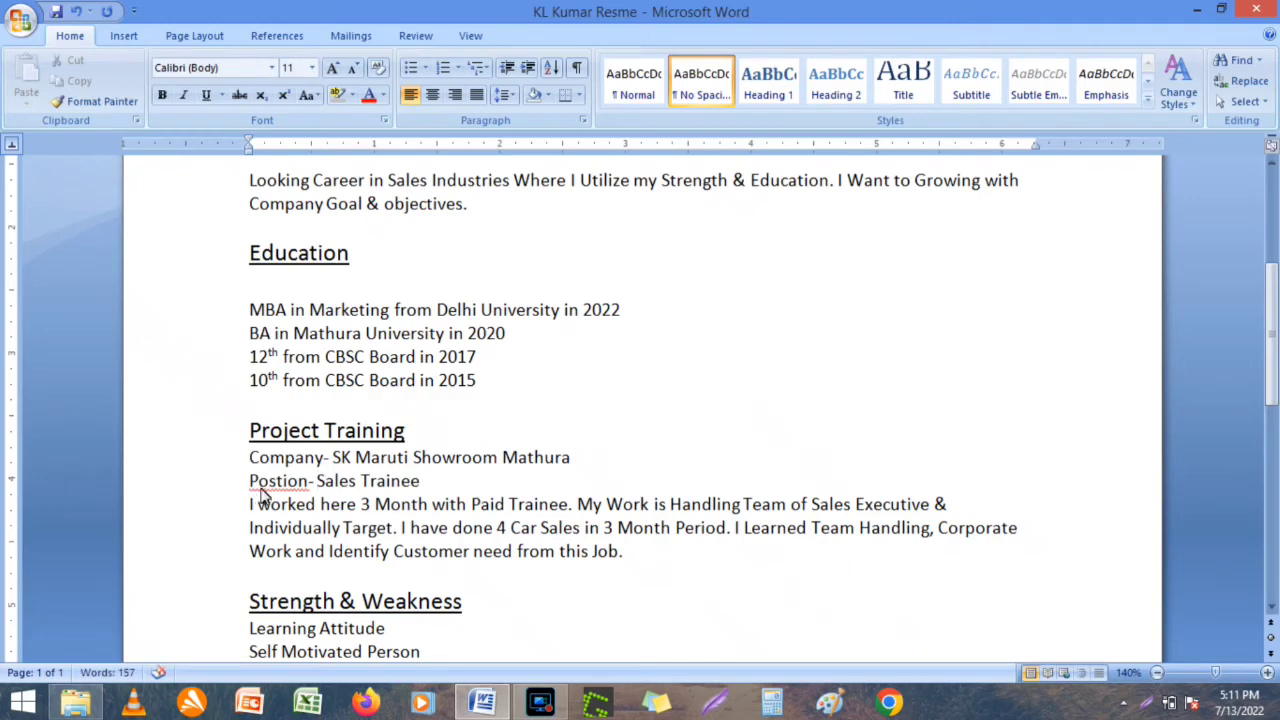
right_click(265, 490)
right_click(266, 481)
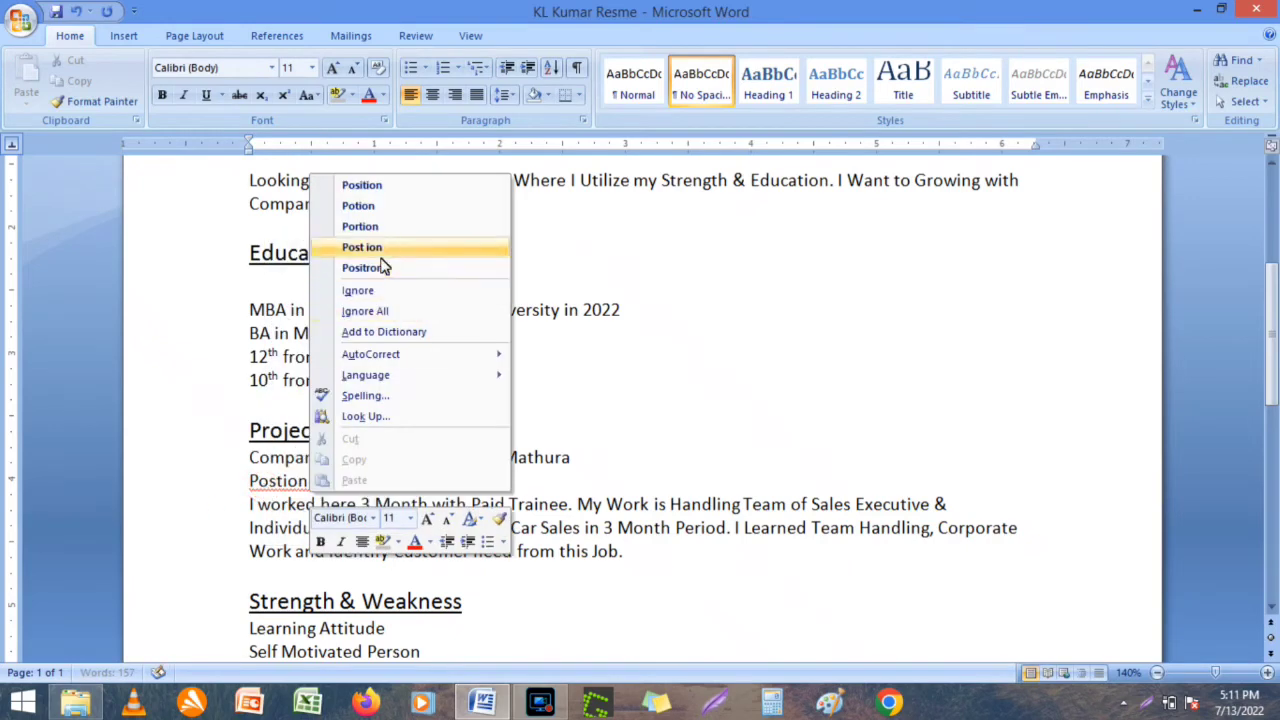
left_click(361, 185)
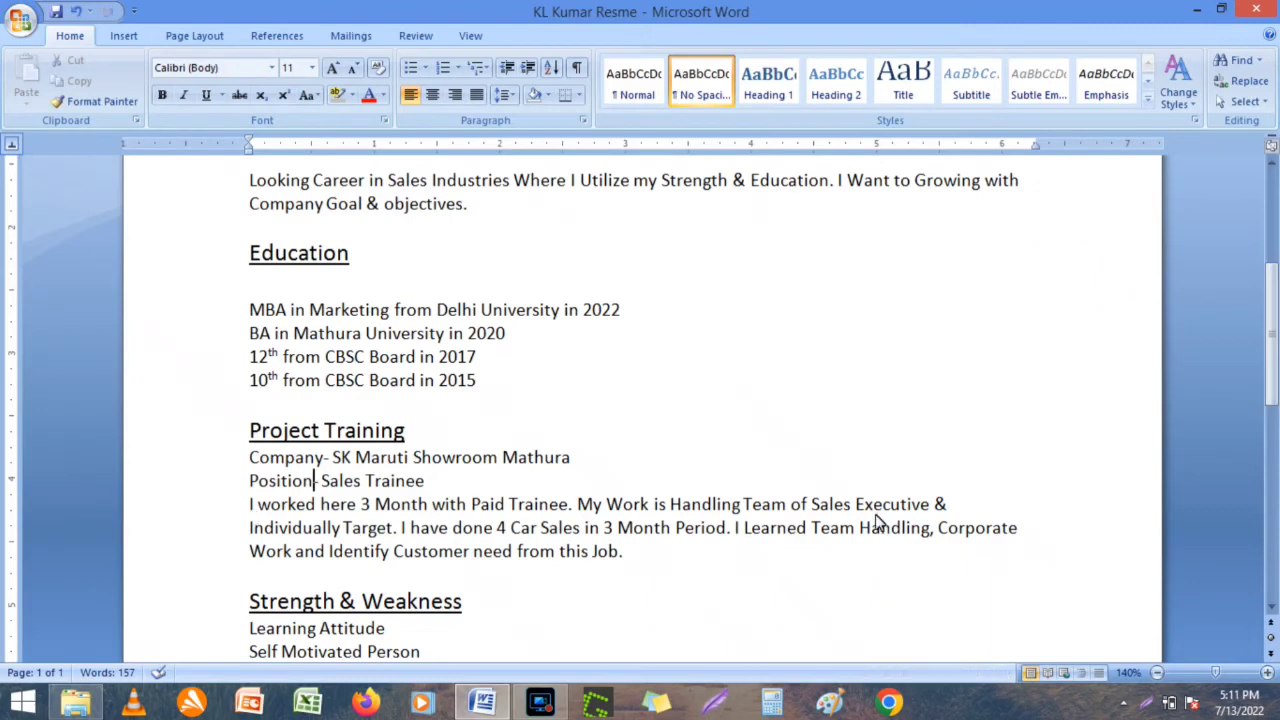
left_click(476, 440)
Add blank lines under Project Training, Strength & Weakness, Curriculum Activities and Personal Information, and remove one above Date.
key("Return")
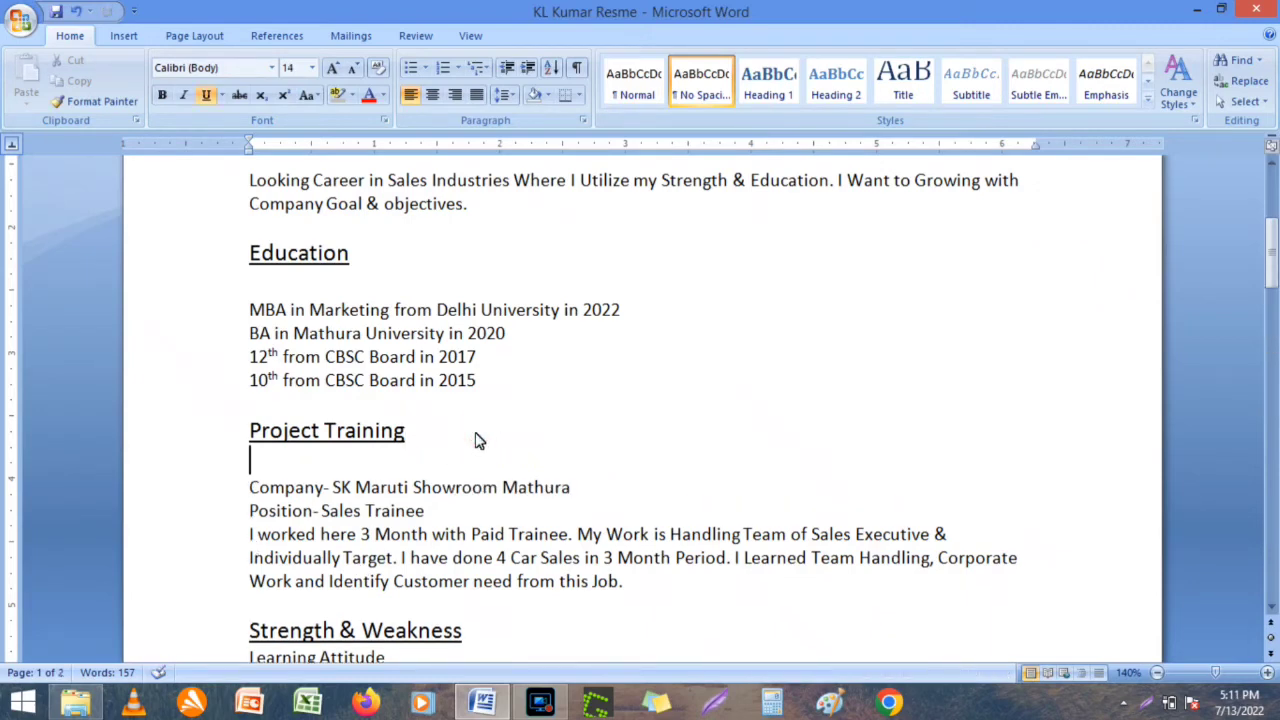
scroll(1272, 610, "down", 3)
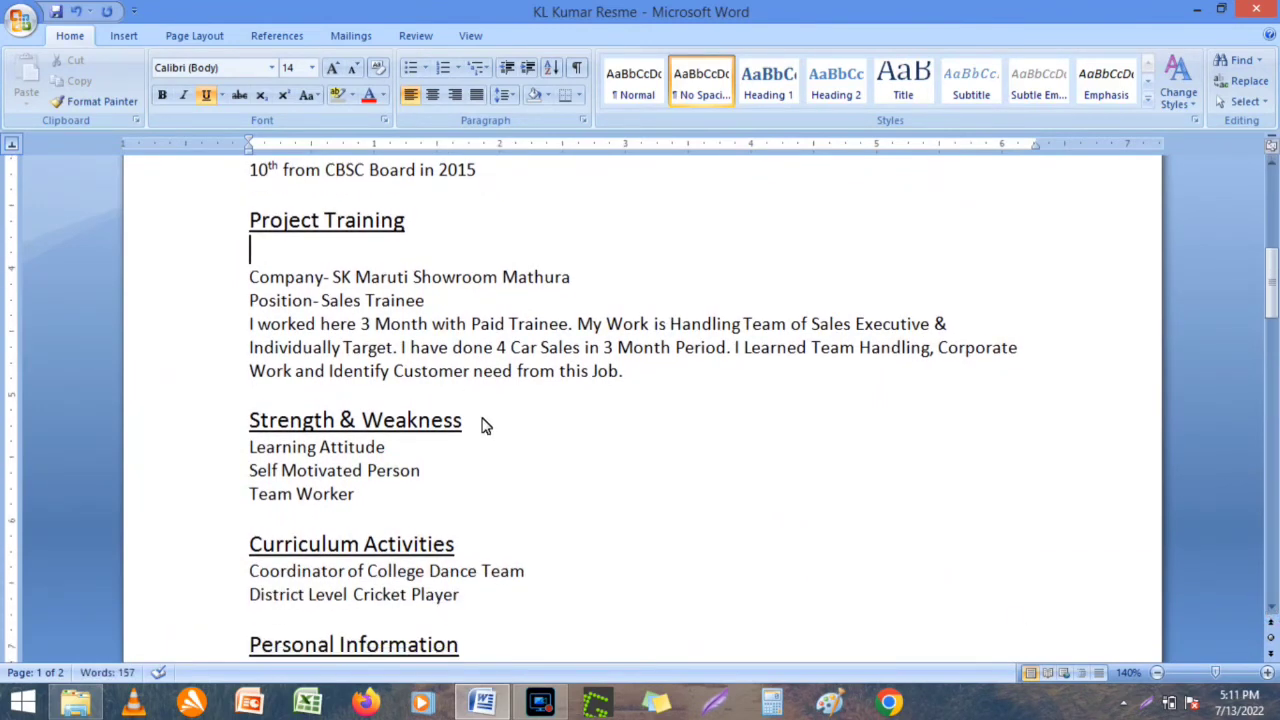
left_click(481, 425)
key("Return")
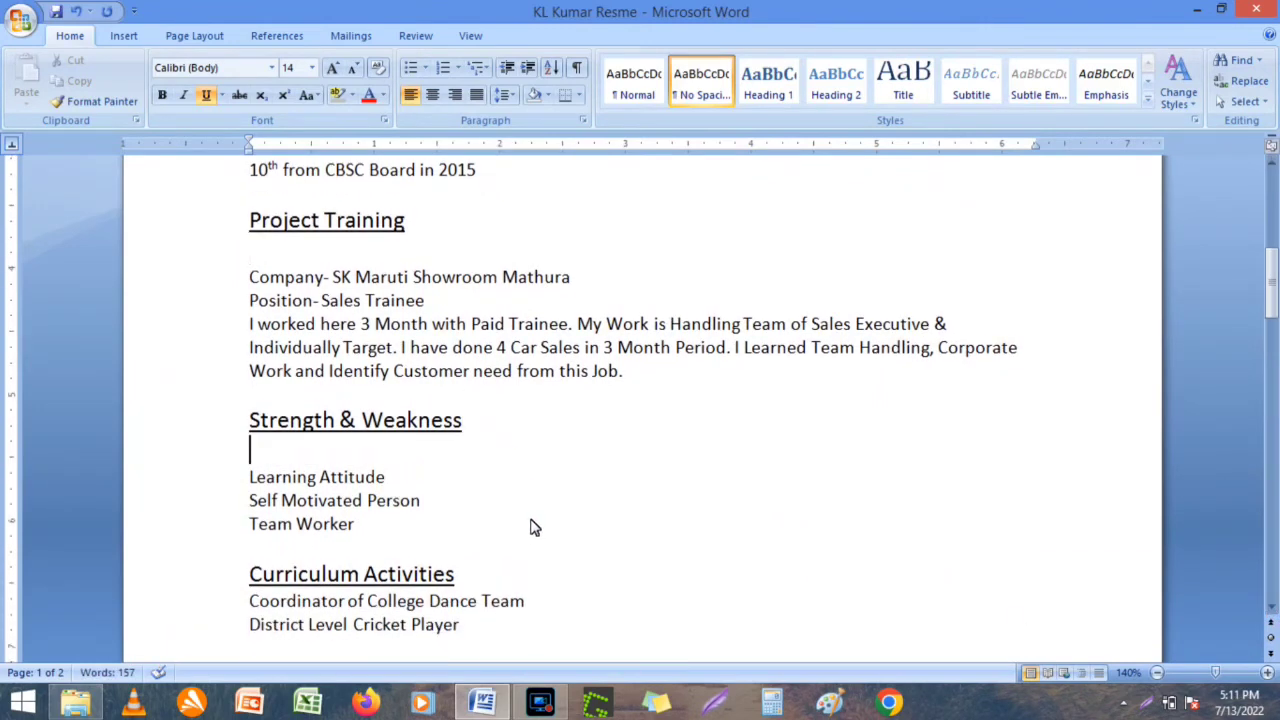
left_click(478, 585)
key("Return")
scroll(478, 585, "down", 4)
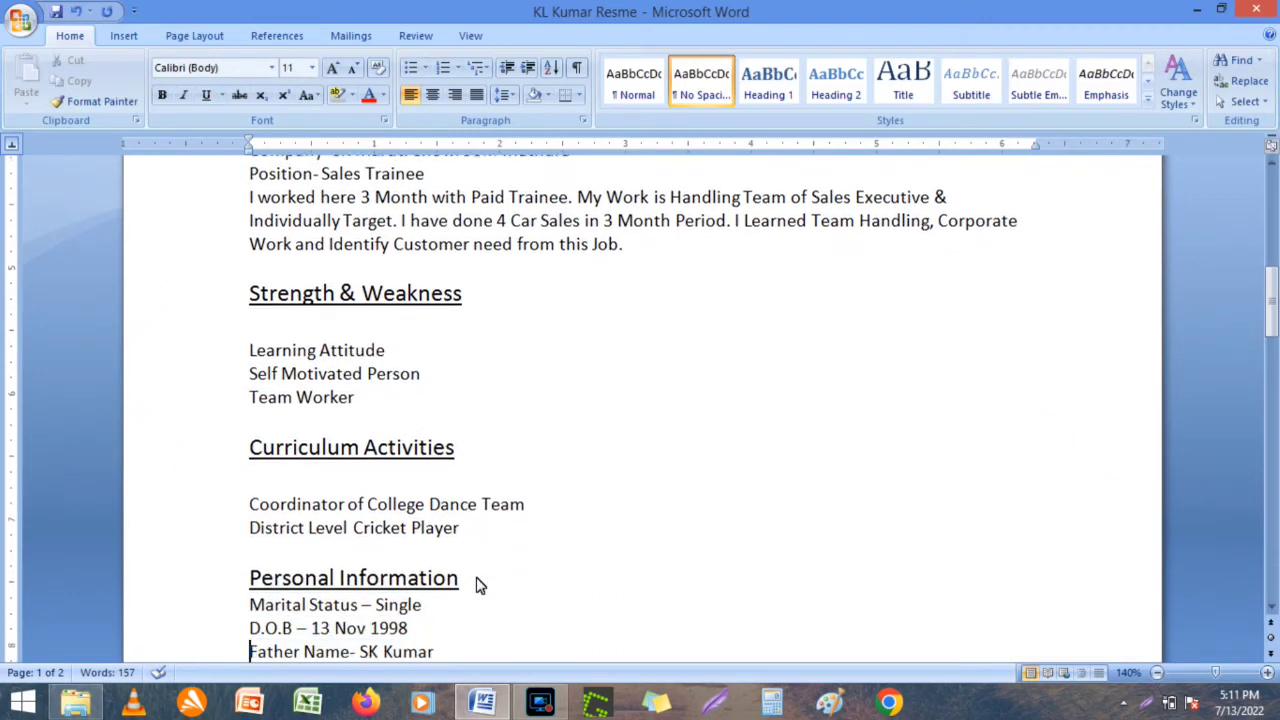
left_click(320, 576)
key("BackSpace")
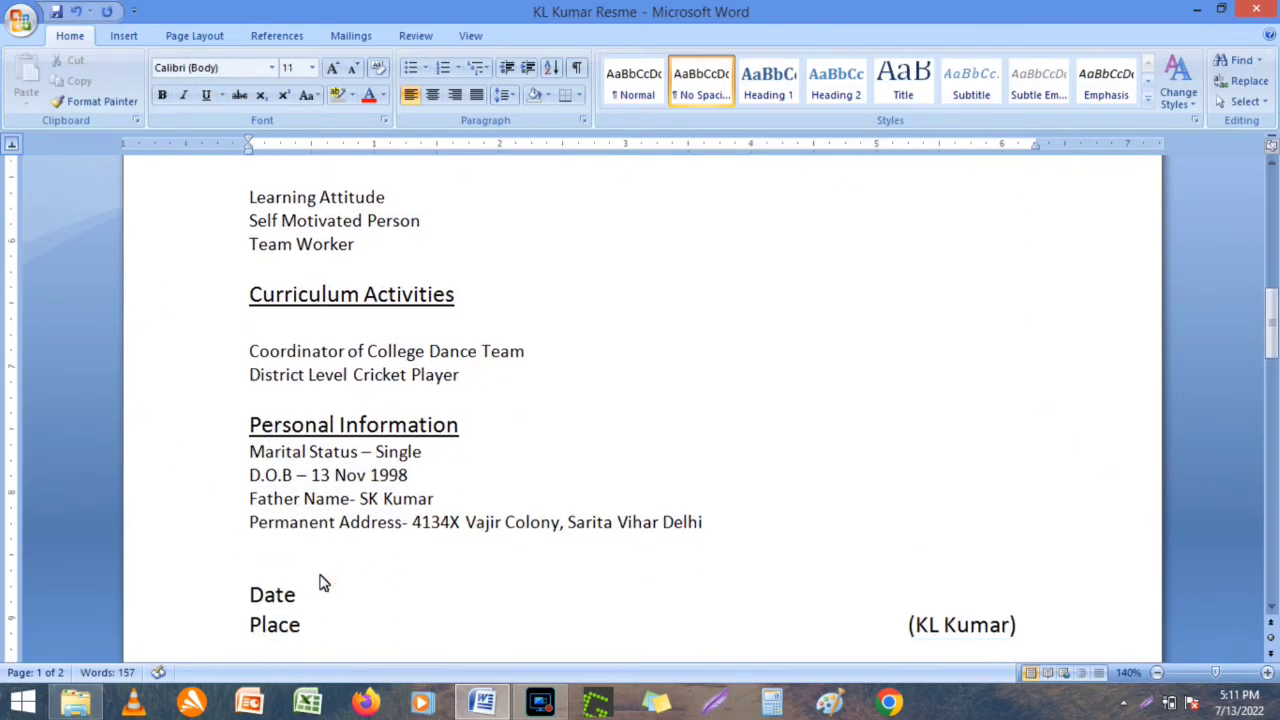
left_click(476, 438)
key("Return")
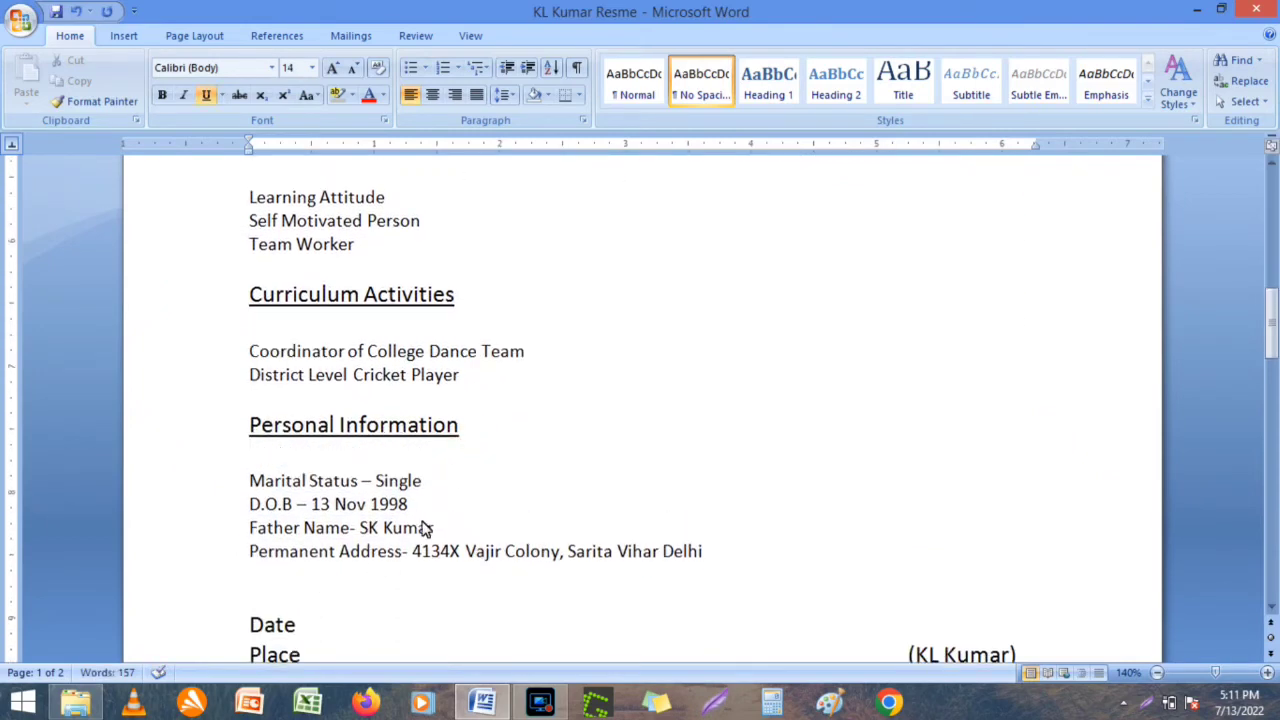
Insert 'Language- Hindi, English and Local Language' below the D.O.B line and save the resume.
left_click(410, 504)
key("Return")
type("Langu")
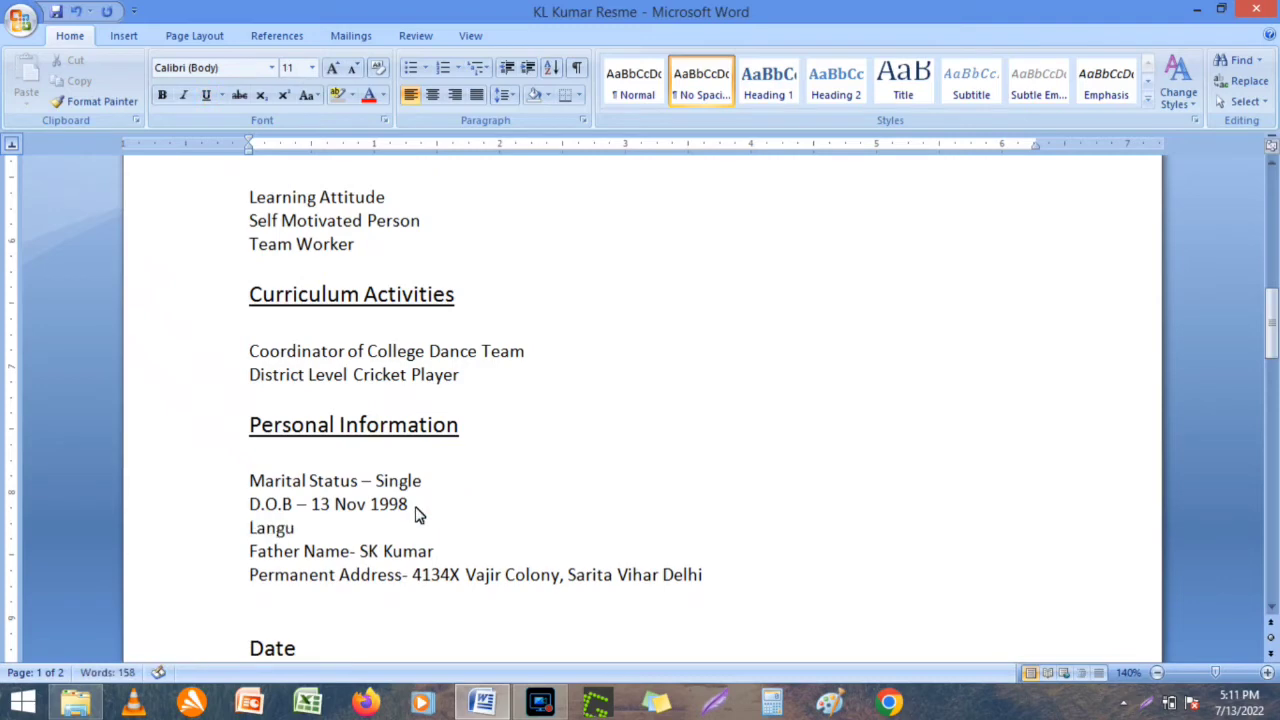
type("age- Hindi, English ")
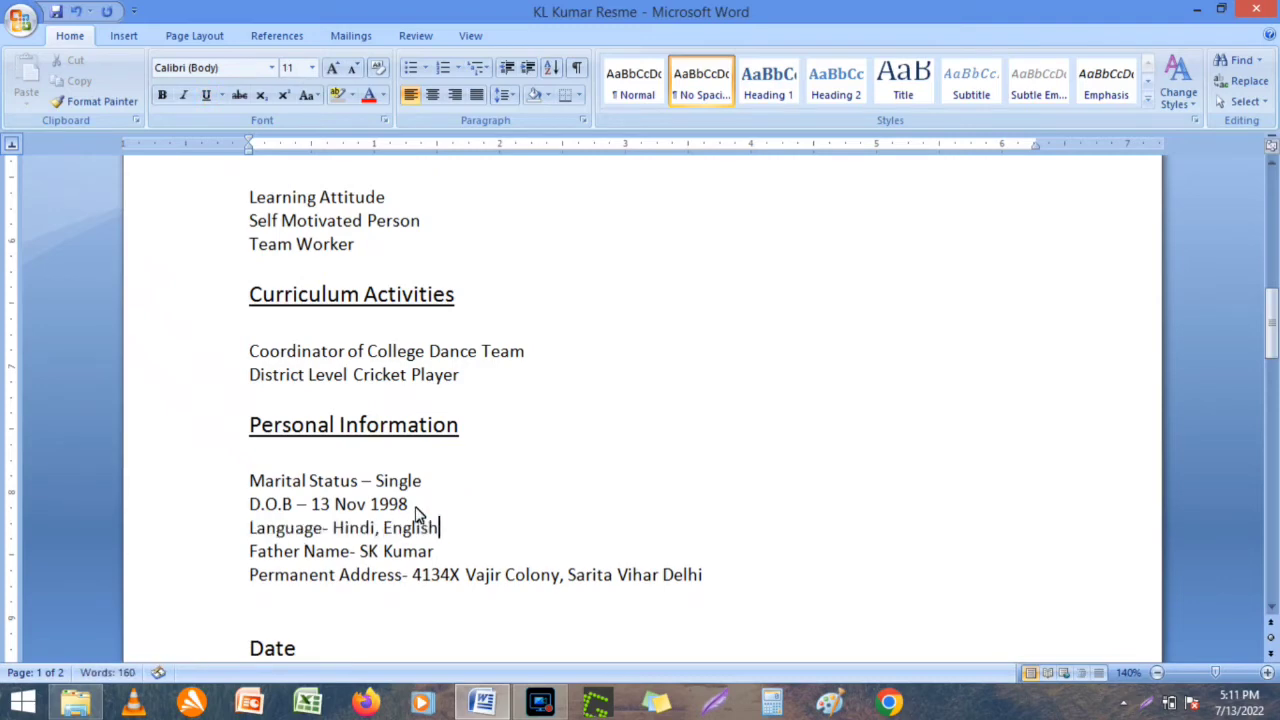
type("and Local")
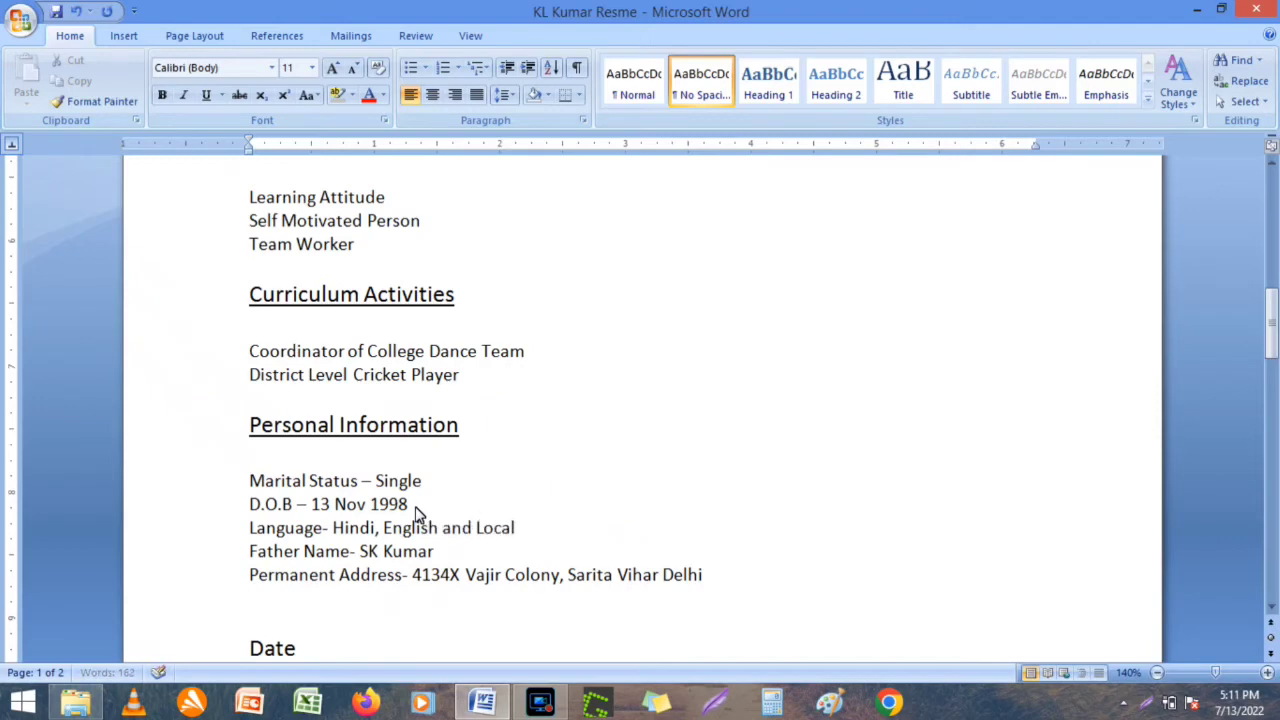
type(" Language")
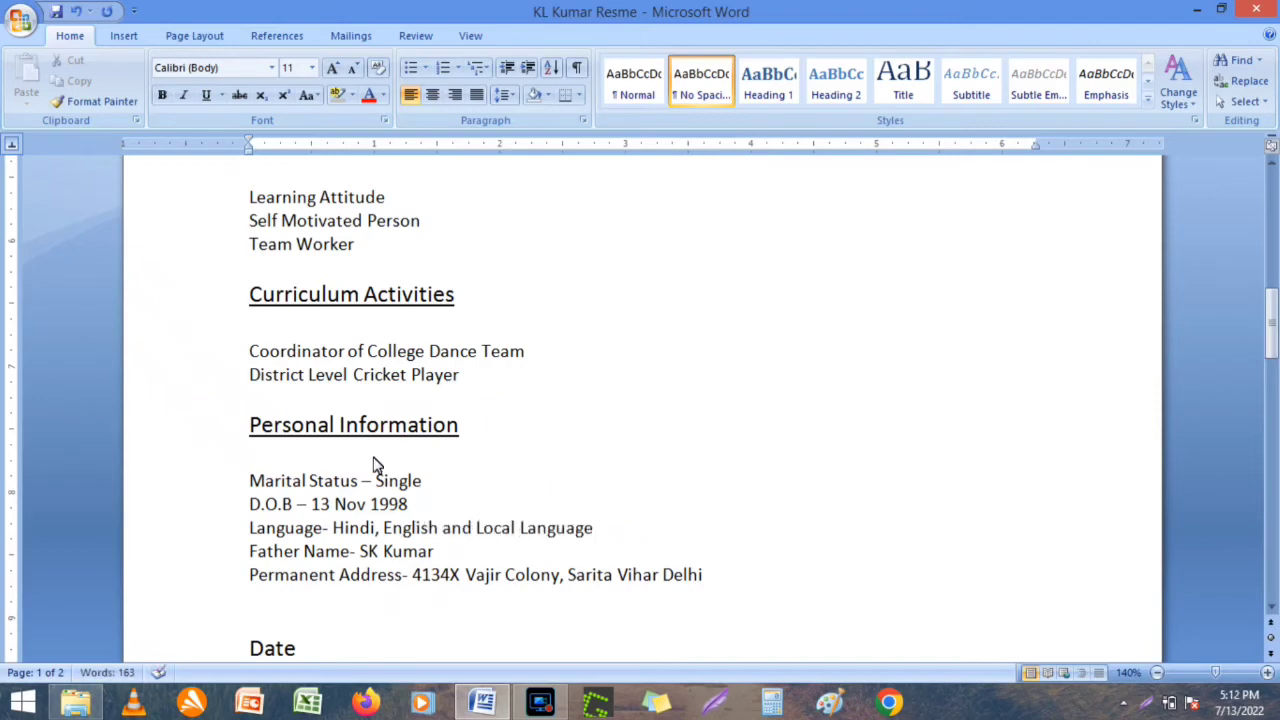
left_click(367, 455)
key("ctrl+s")
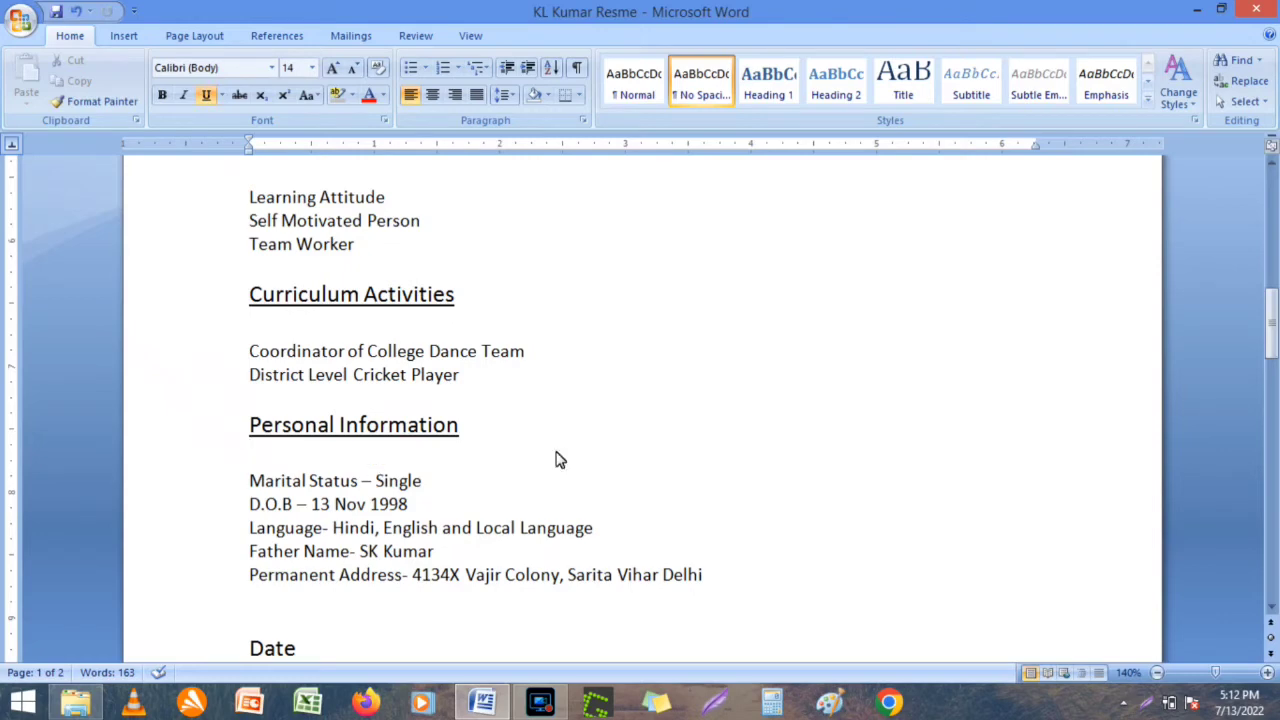
Retype the closing bracket after the candidate's name, save, and add a blank line before Strength & Weakness.
left_click_drag(1272, 606, 1272, 607)
left_click(977, 533)
key("BackSpace")
key("BackSpace")
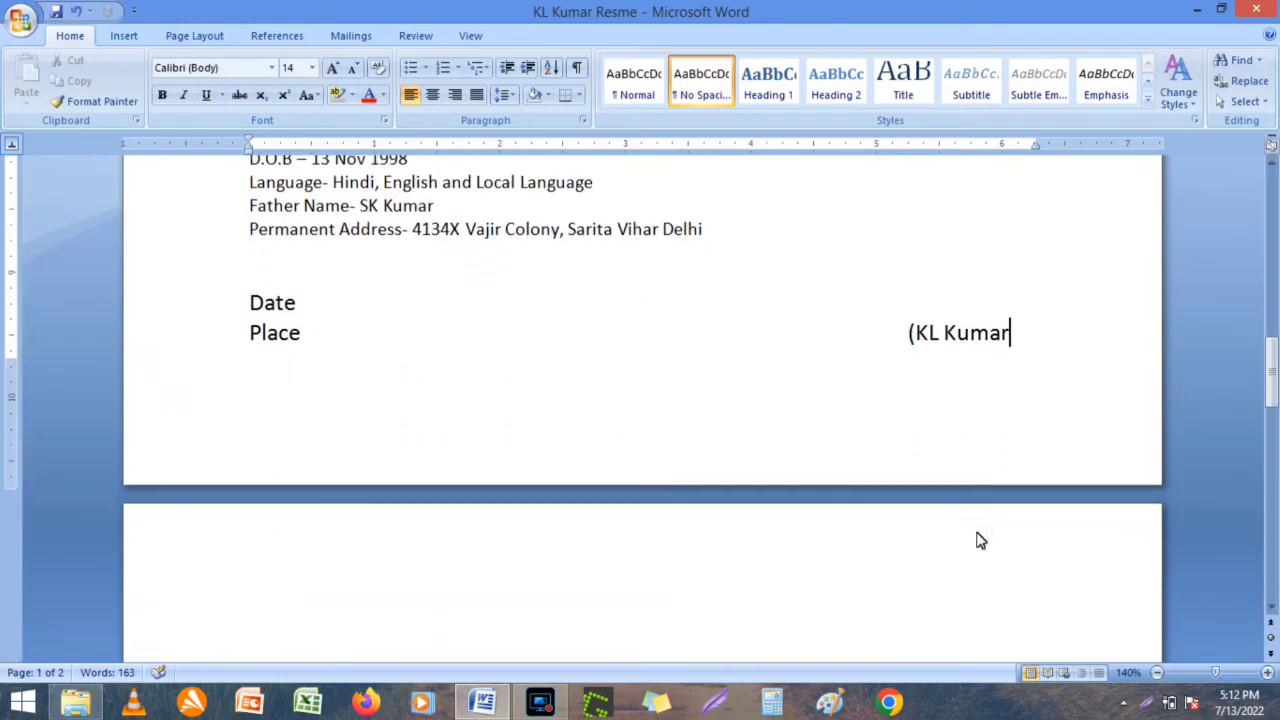
type(")")
key("ctrl+s")
left_click_drag(1272, 190, 1268, 251)
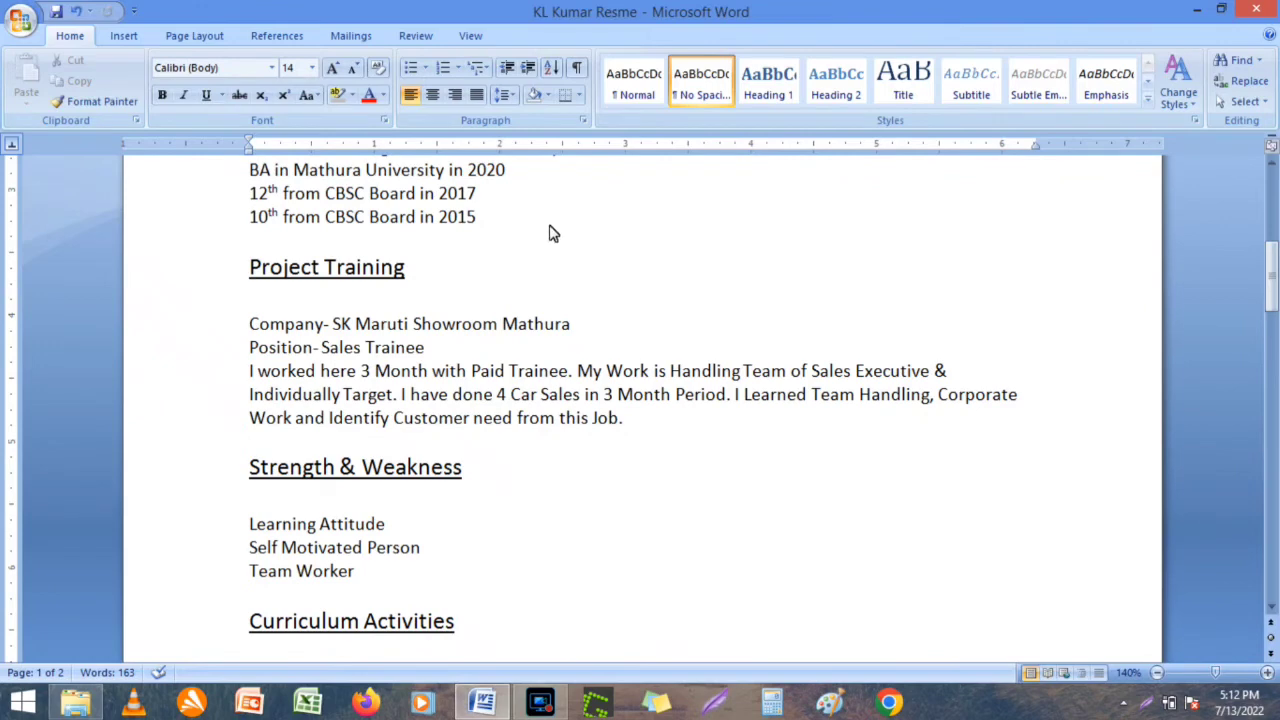
key("Return")
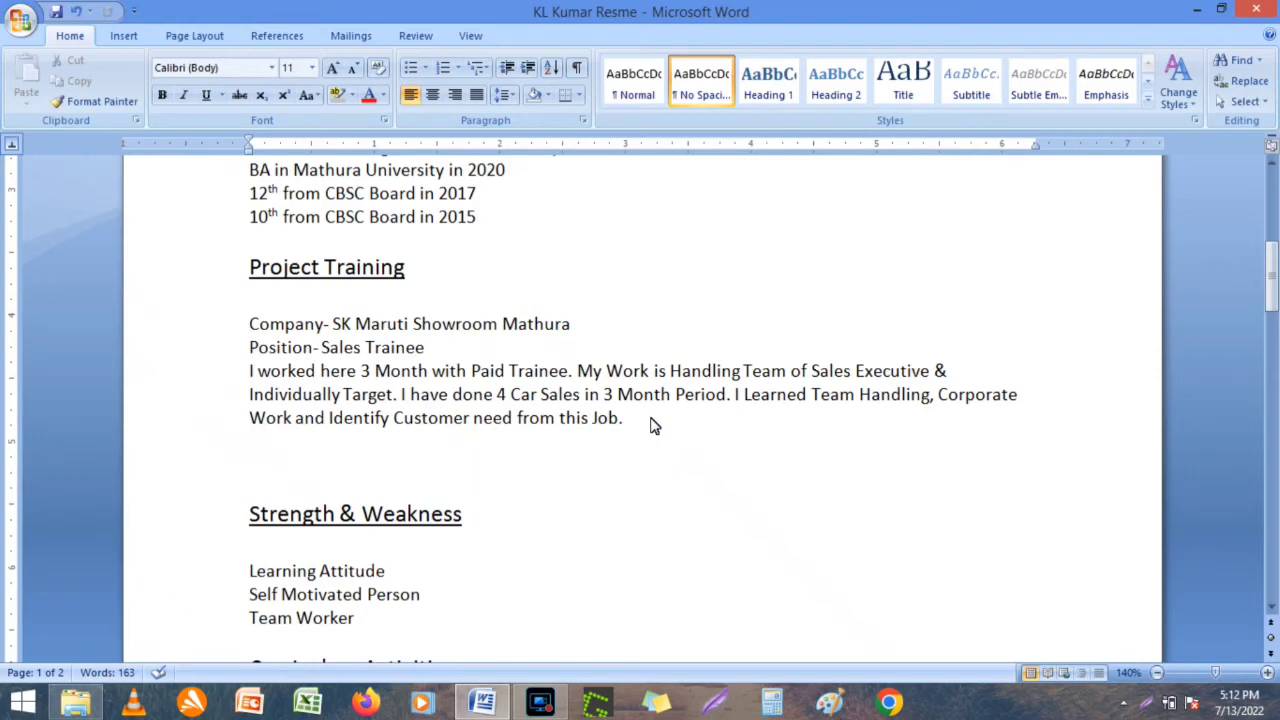
Type the Professional Qualification heading with '6 Month English Speaking Course' and 'Tally Software' lines below it.
type("Professional")
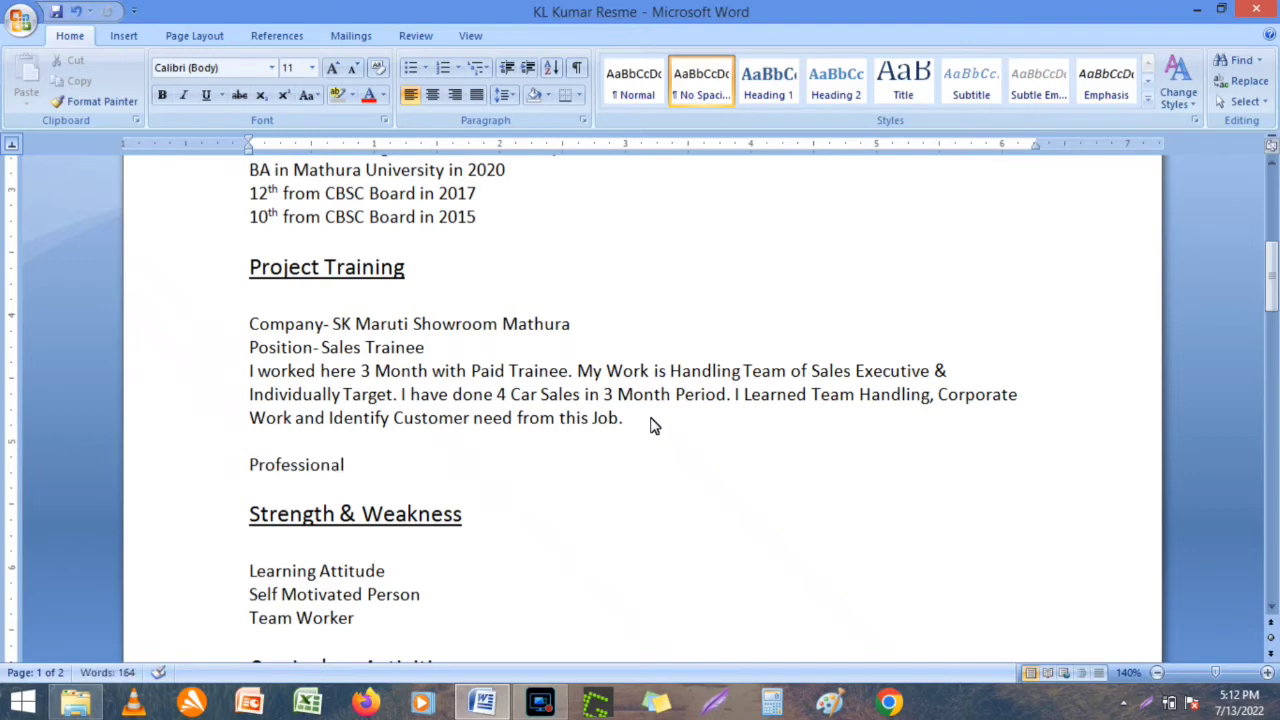
type(" Qualification")
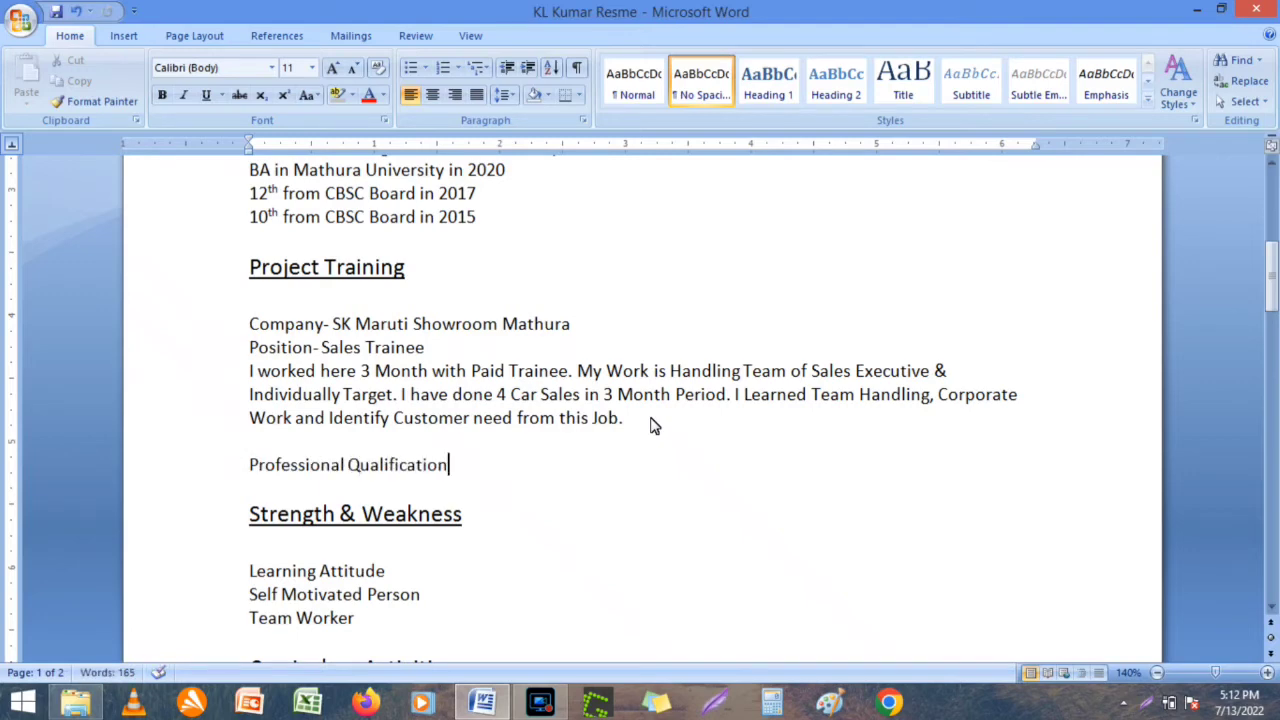
key("Return")
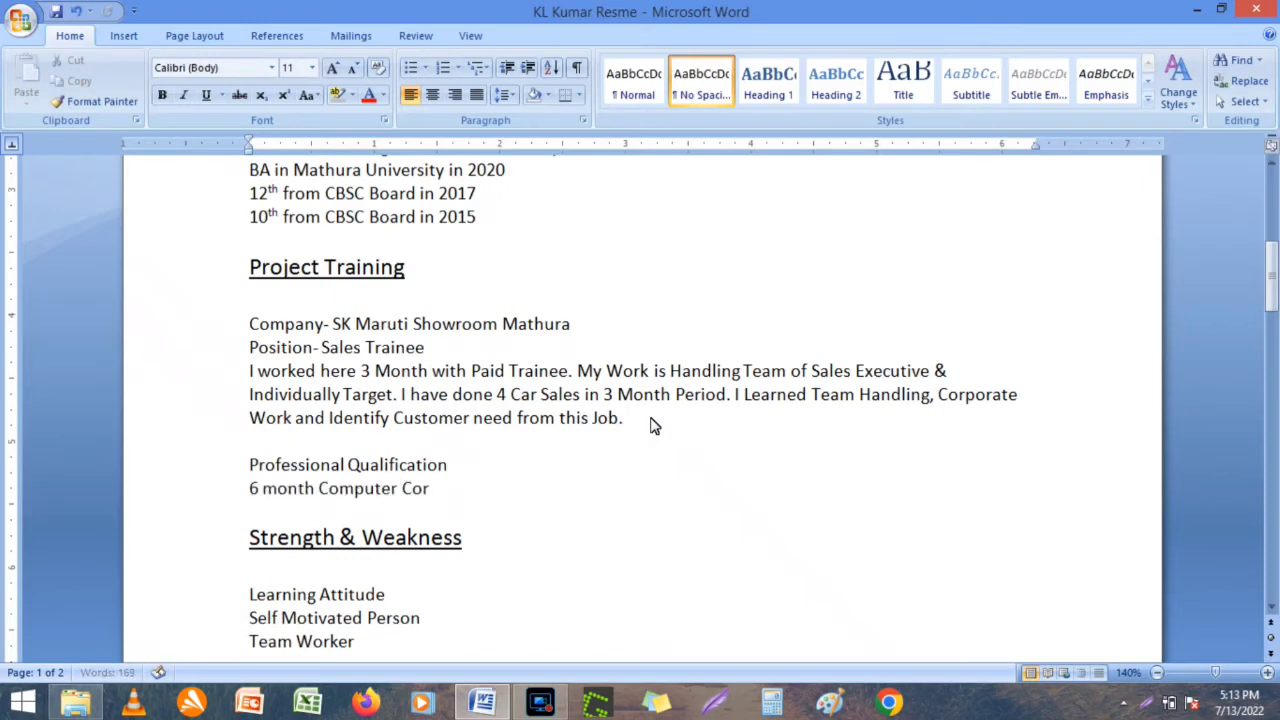
key("Return")
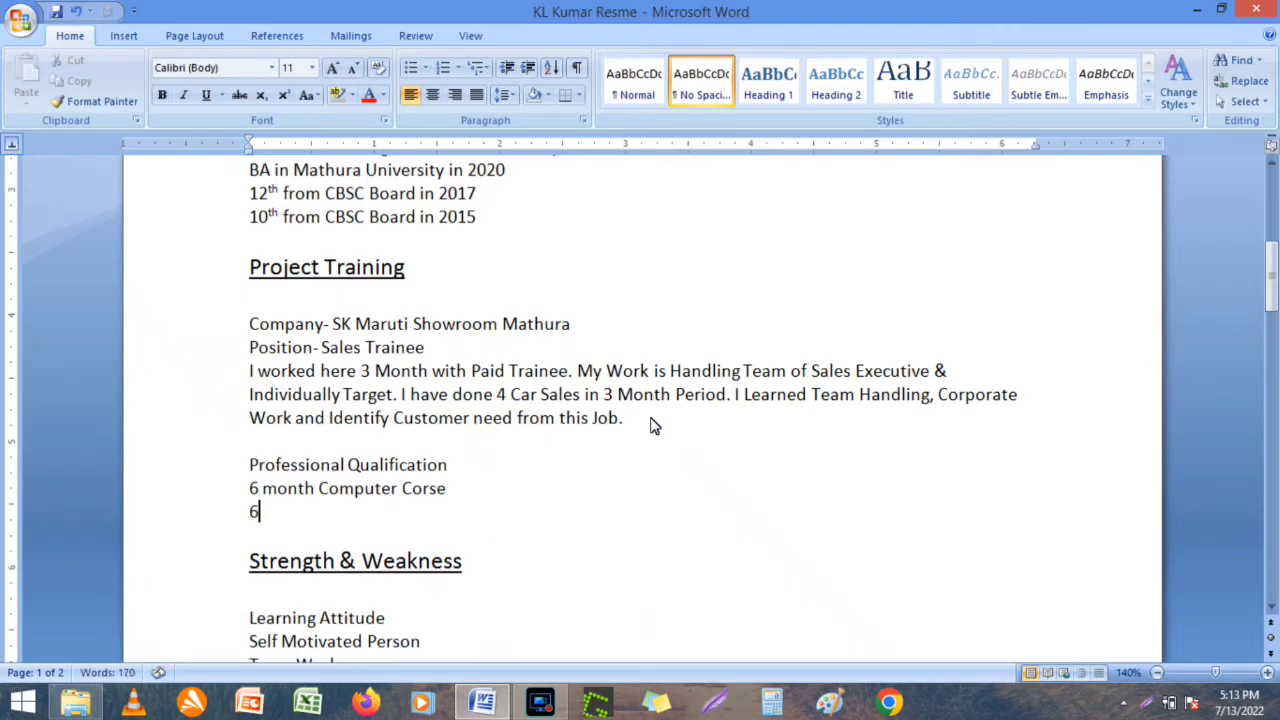
type("Month En")
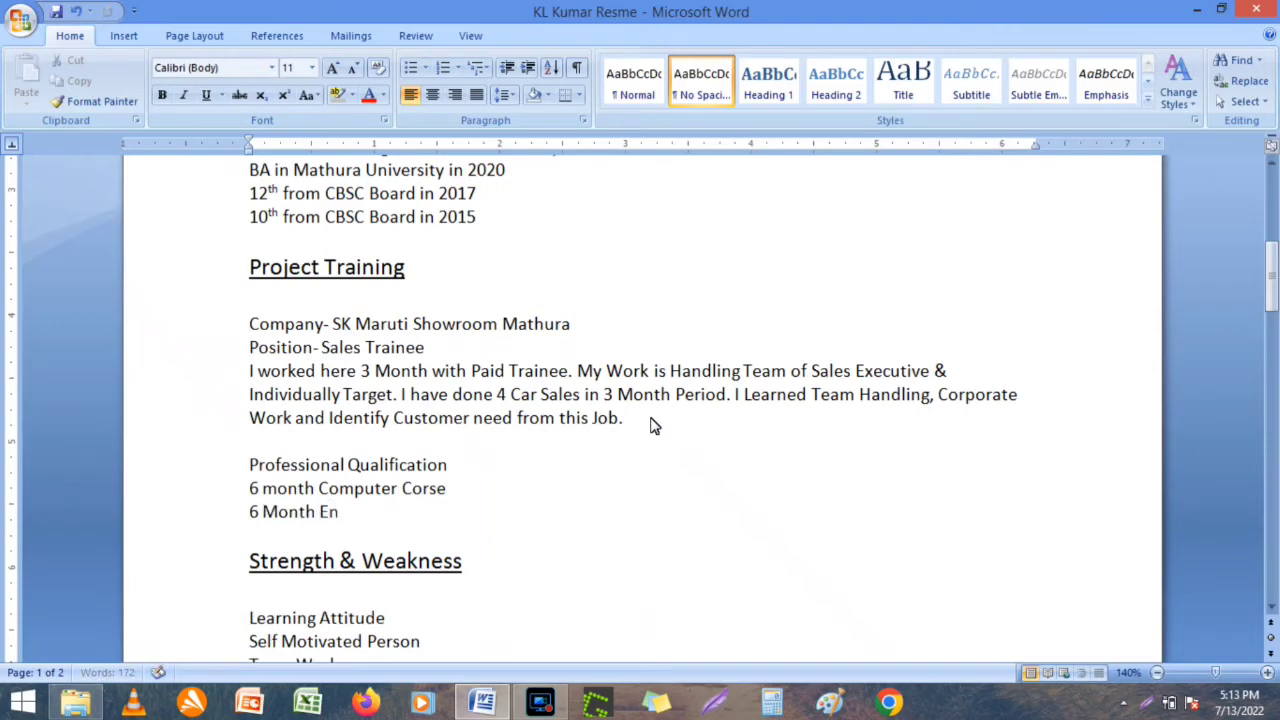
type("glish Speaki")
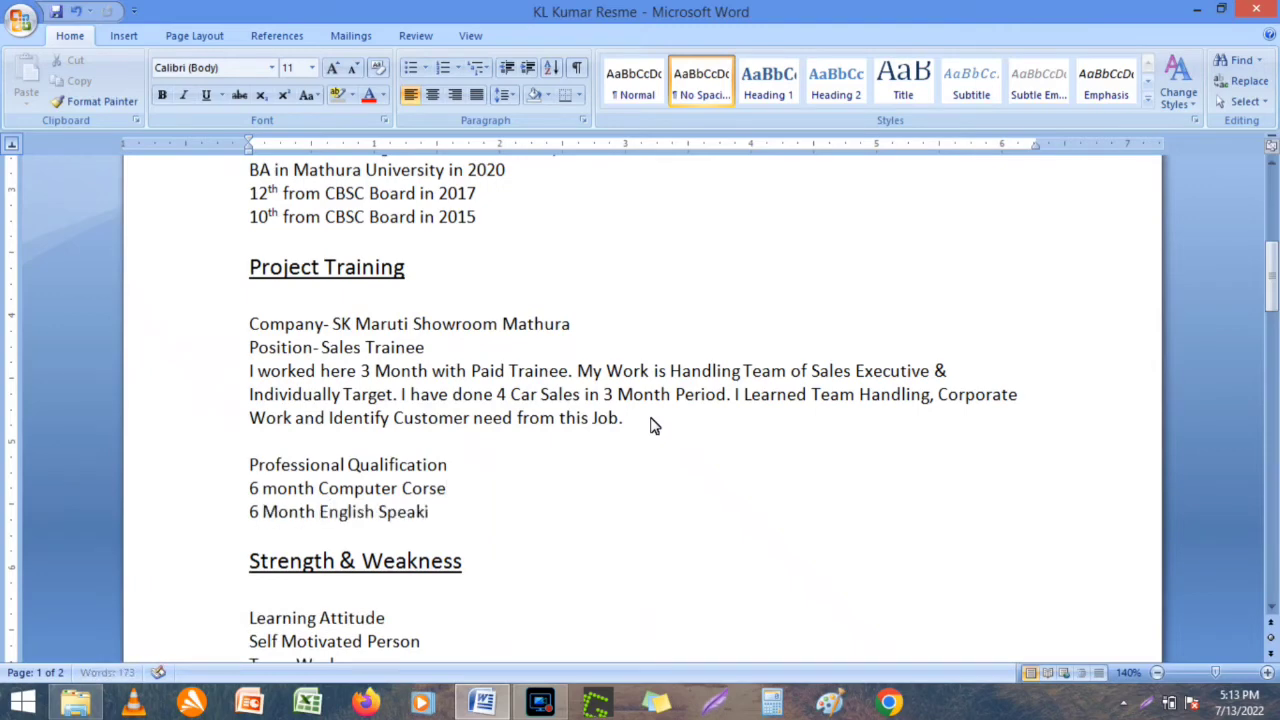
type("ng Course")
key("Return")
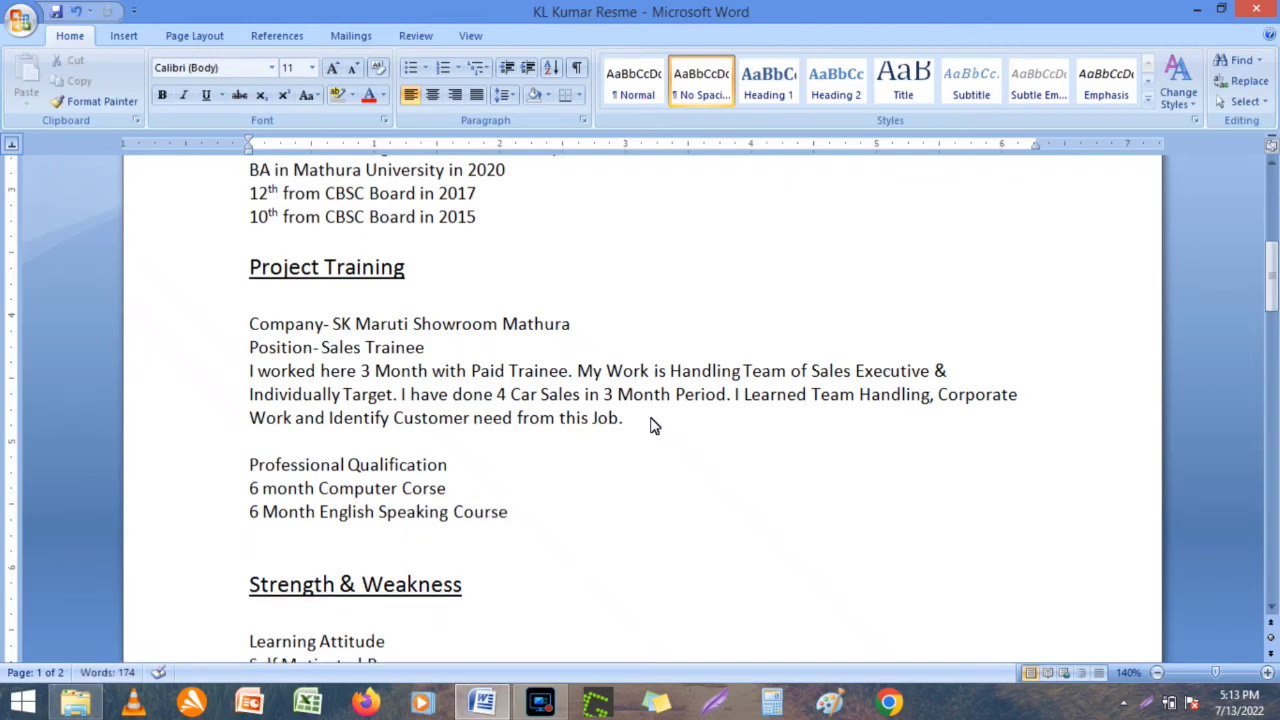
type("Tally Software")
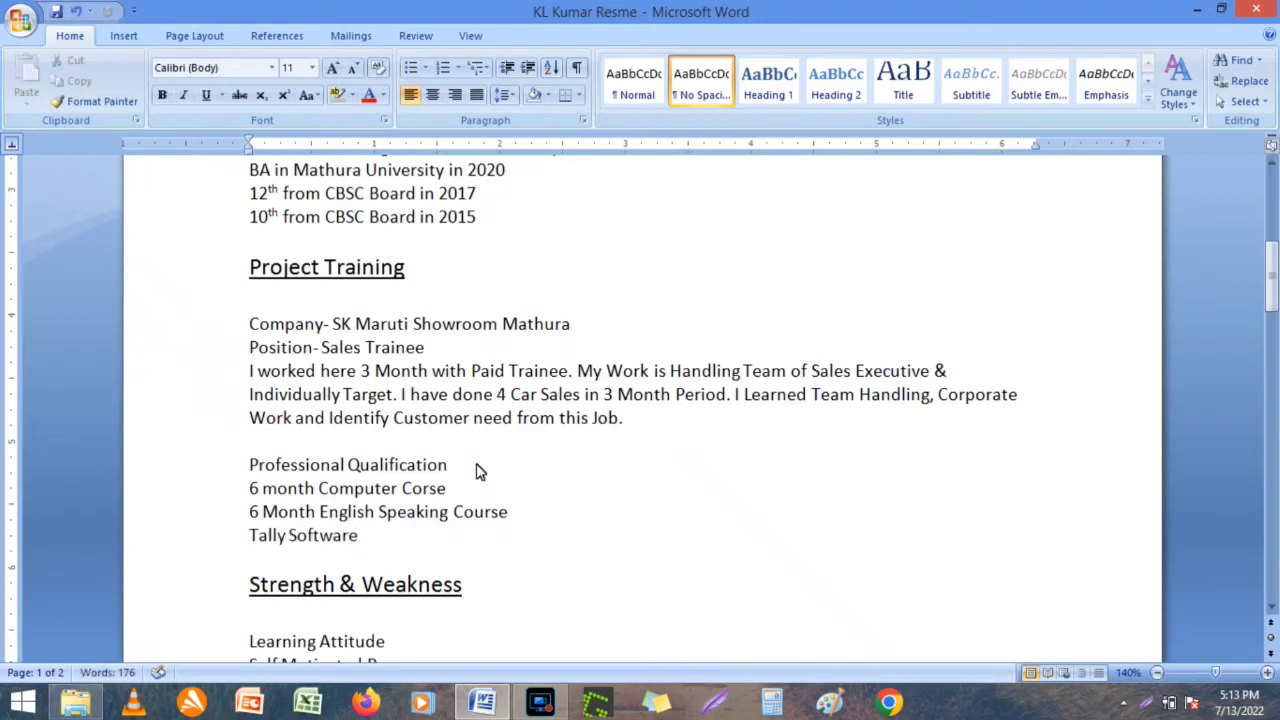
mouse_move(471, 466)
left_mouse_down()
mouse_move(252, 468)
mouse_move(474, 469)
left_mouse_up()
Underline the Professional Qualification heading and set it to 14 pt.
left_click(297, 474)
left_click(206, 95)
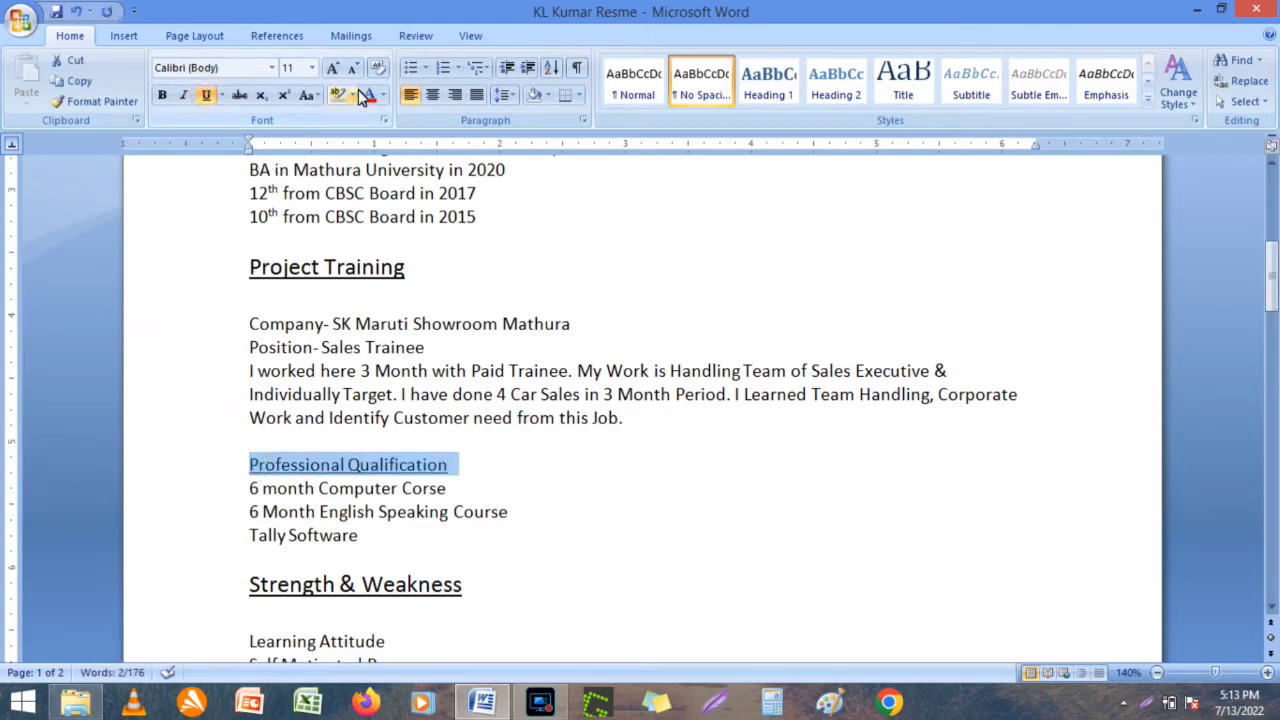
left_click(313, 68)
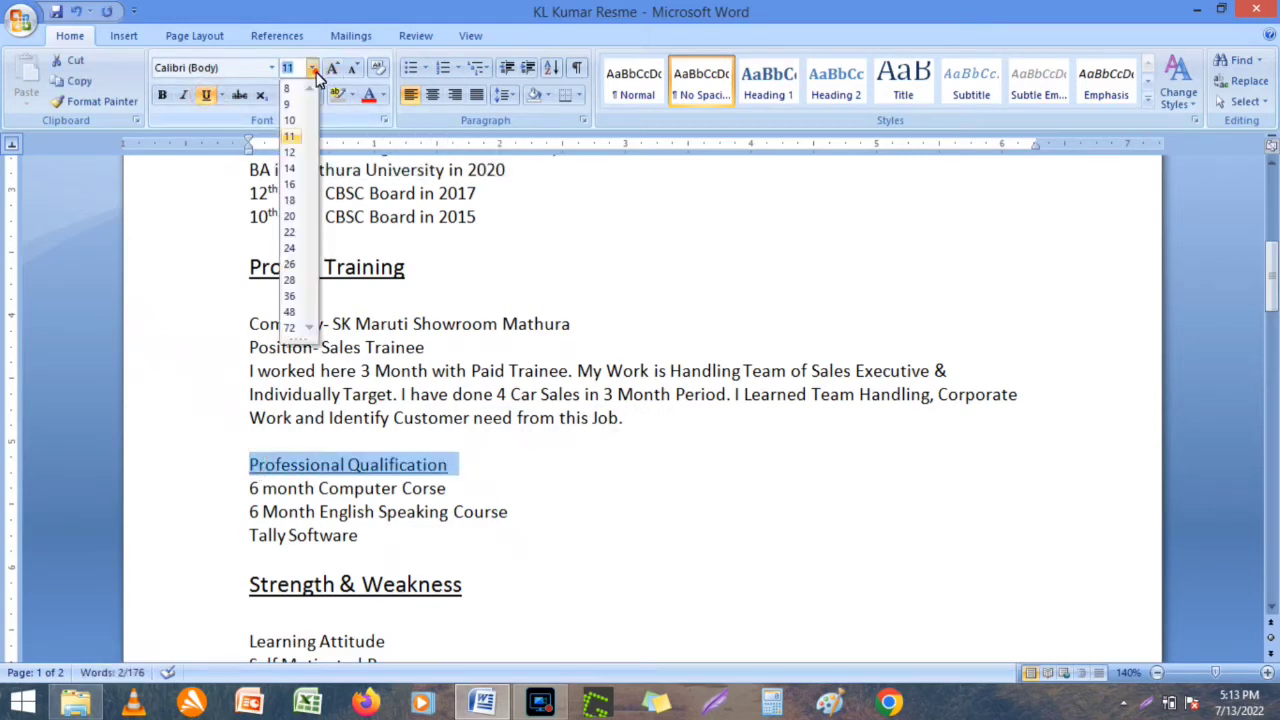
left_click(290, 168)
Add a blank line beneath the heading and check spacing down to Curriculum Activities.
left_click(612, 474)
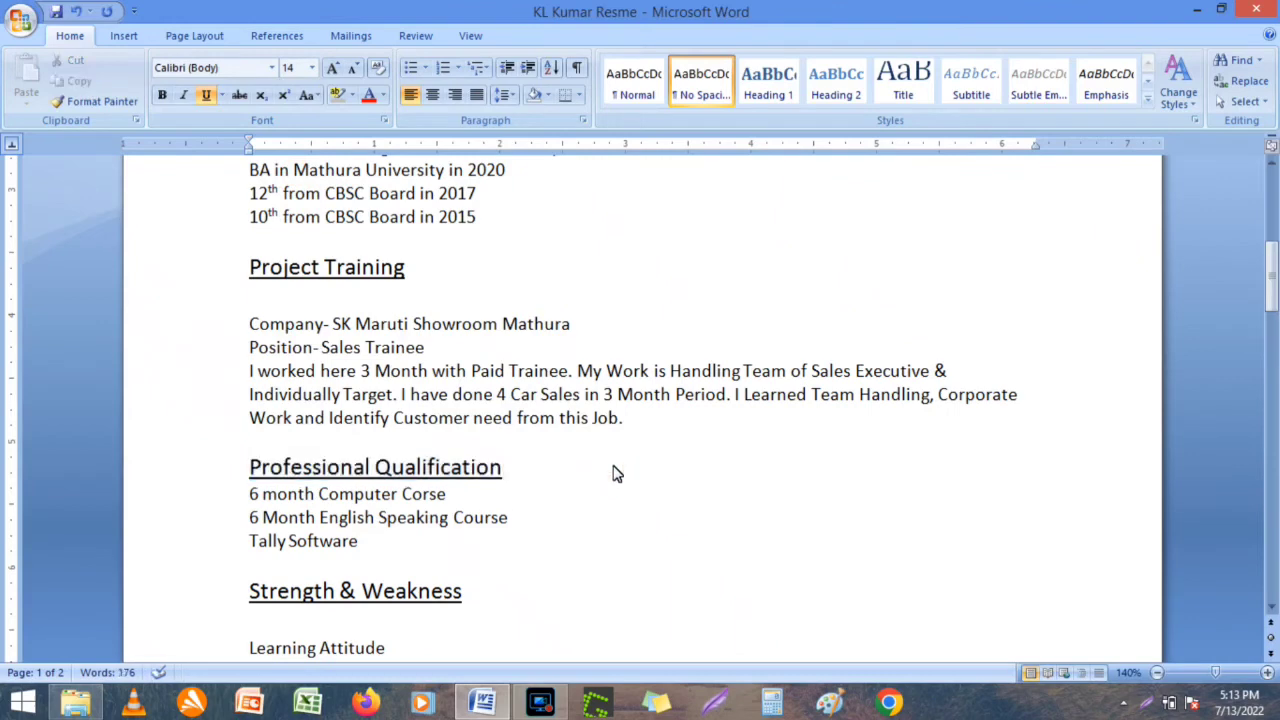
key("Return")
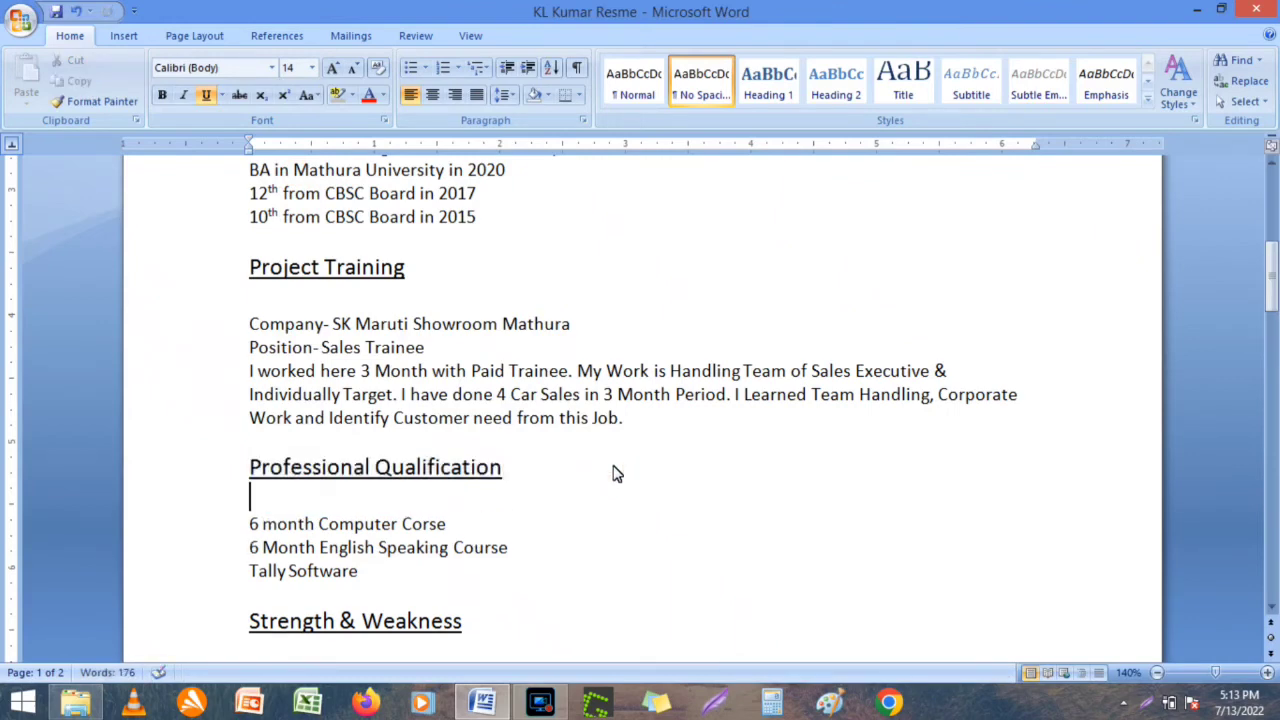
key("Down")
key("Down")
key("Down")
key("Down")
key("Down")
key("Down")
key("Down")
key("Down")
key("Down")
key("Down")
key("Down")
key("Down")
key("Down")
key("Down")
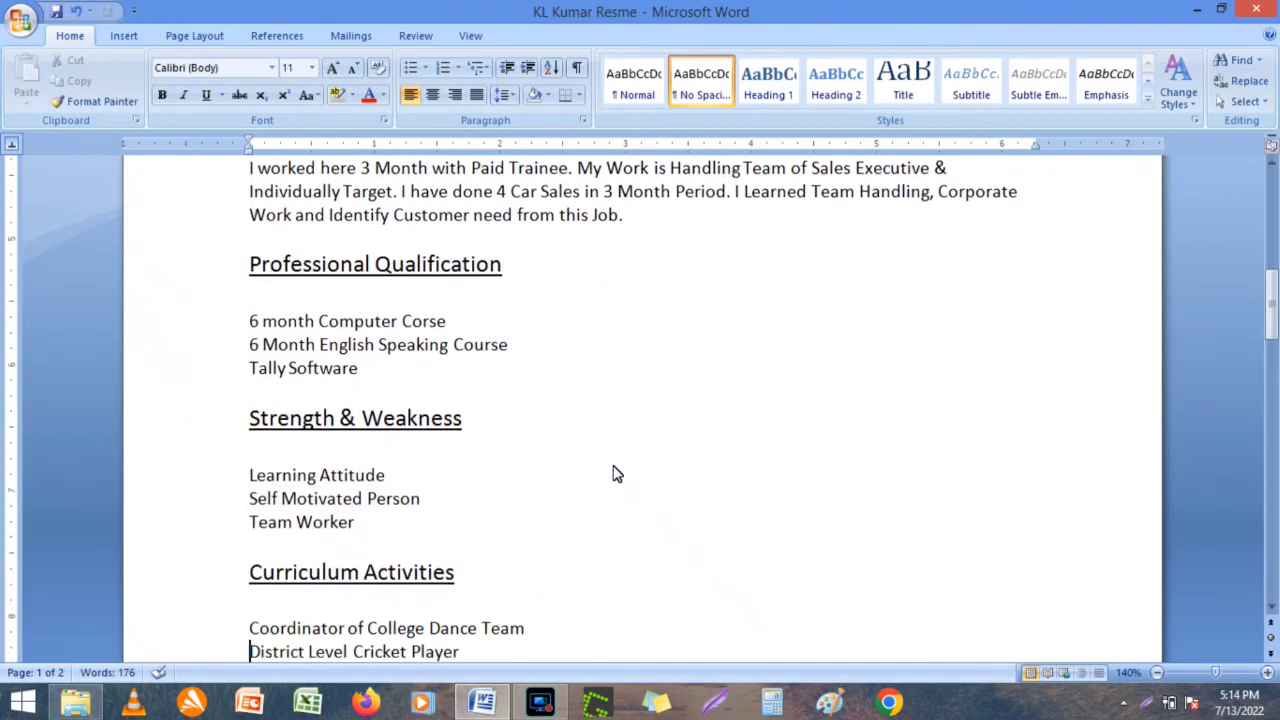
key("Down")
key("Down")
key("Down")
key("Down")
key("Down")
key("Down")
key("Down")
key("Down")
key("Down")
key("Down")
key("Down")
key("Down")
key("Down")
key("Down")
key("Down")
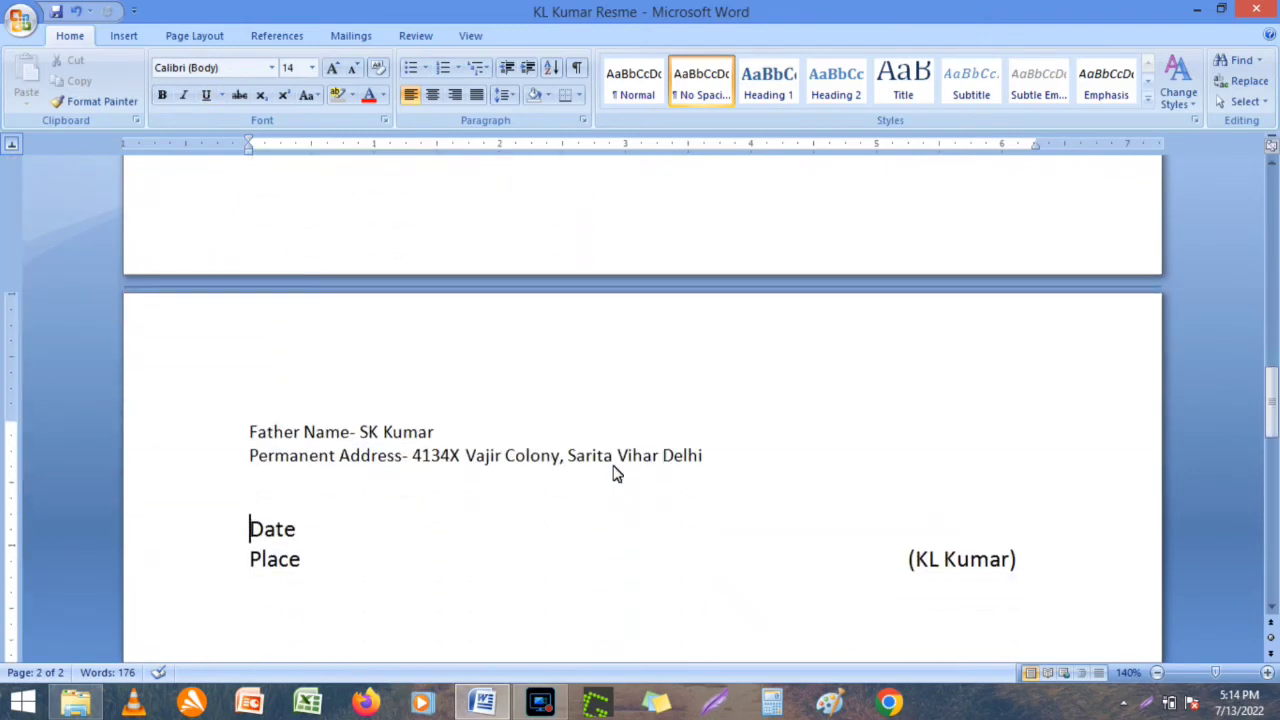
key("Up")
key("Up")
key("Up")
key("Up")
key("Up")
key("Up")
key("Up")
key("Up")
key("Up")
key("Up")
key("Up")
key("Up")
key("Up")
key("Up")
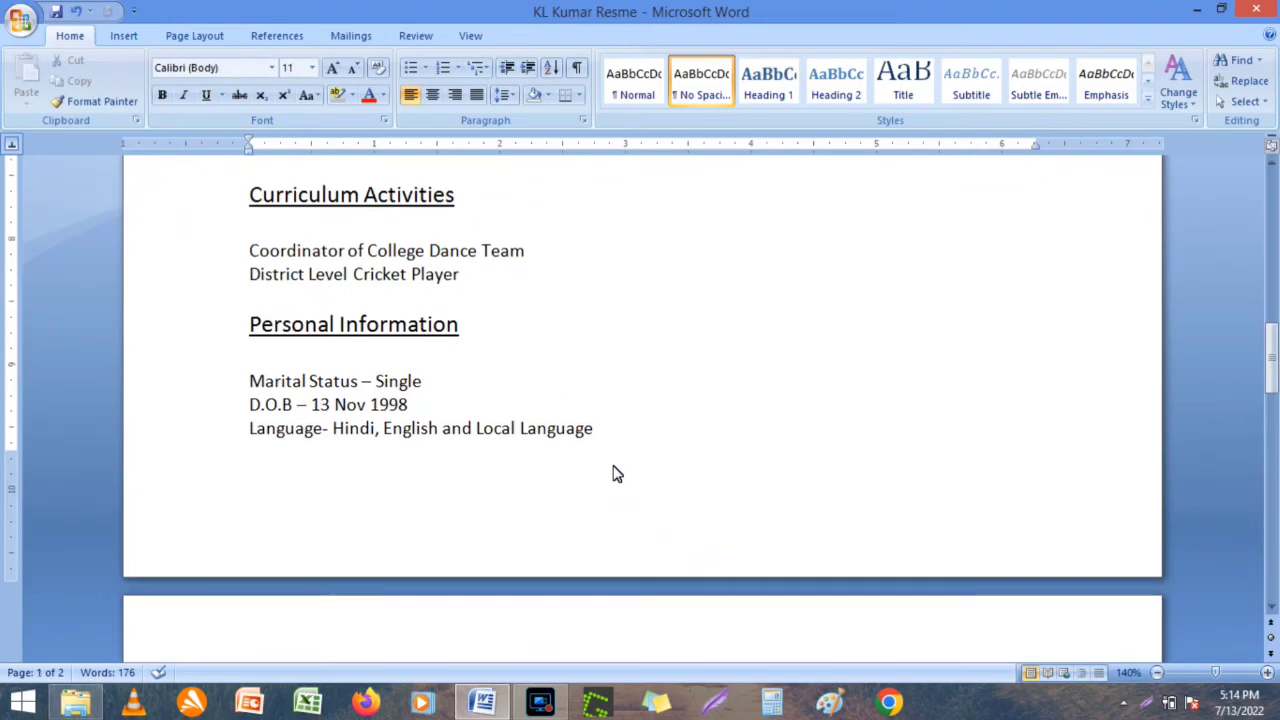
Add 'Participated in District Level Business Quize Competition & Won 3rd Postion' after District Level Cricket Player.
left_click(485, 281)
key("Return")
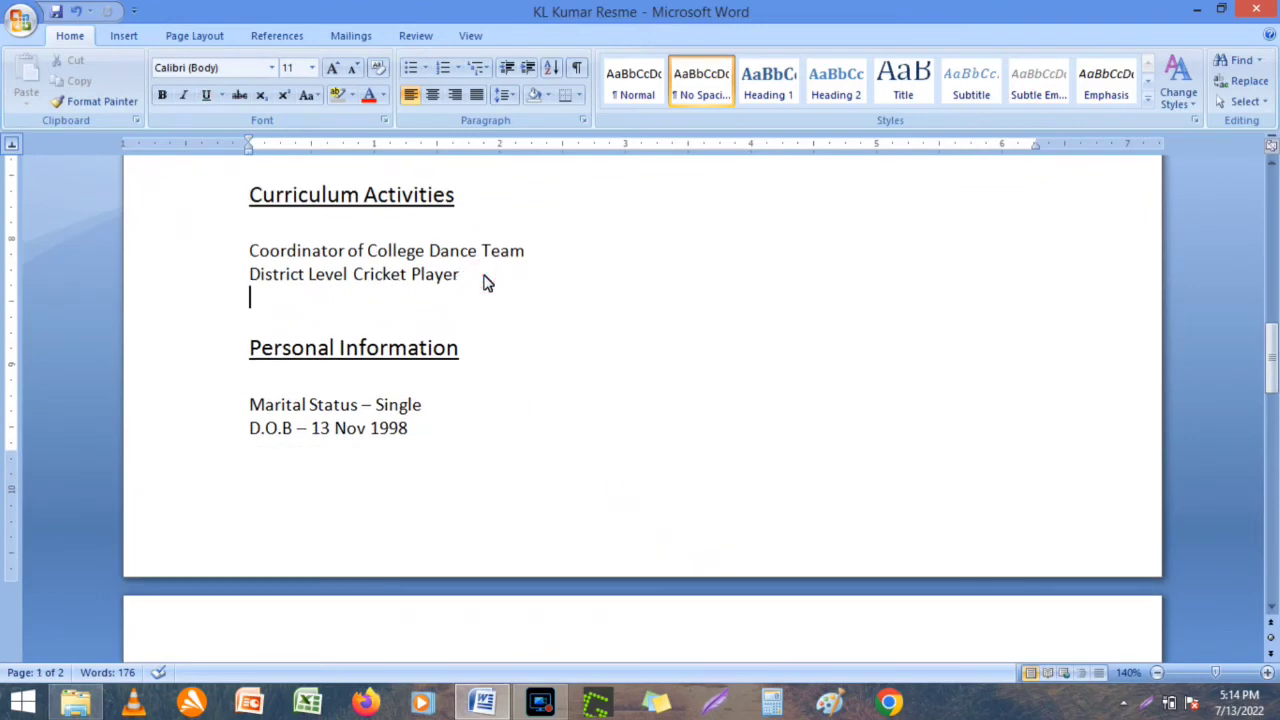
type("Partici")
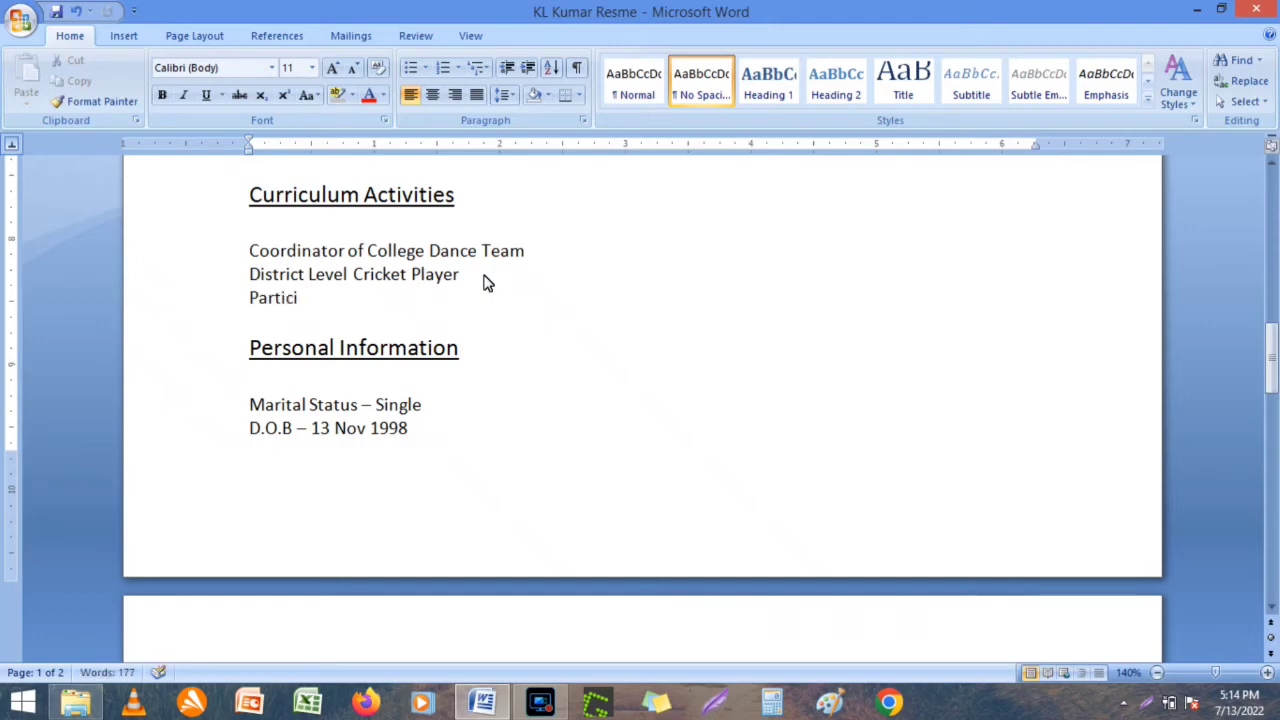
type("pated in Dis")
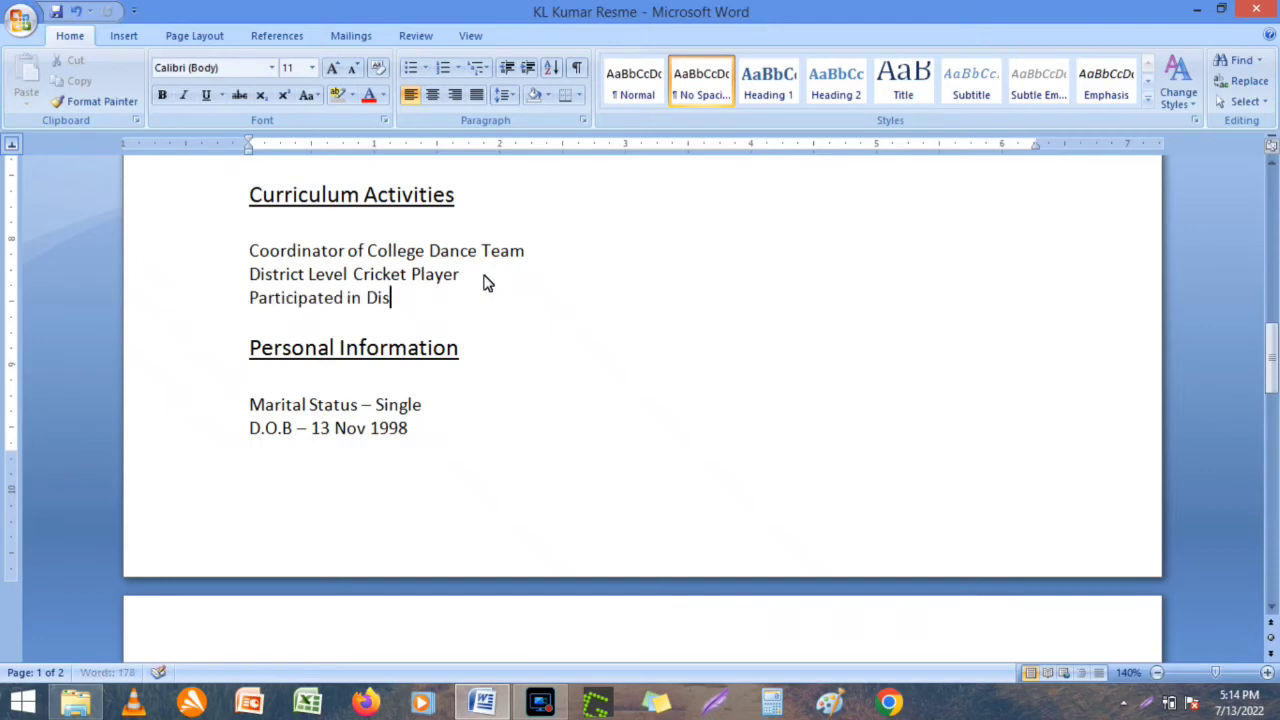
type("trict Level Business Quize")
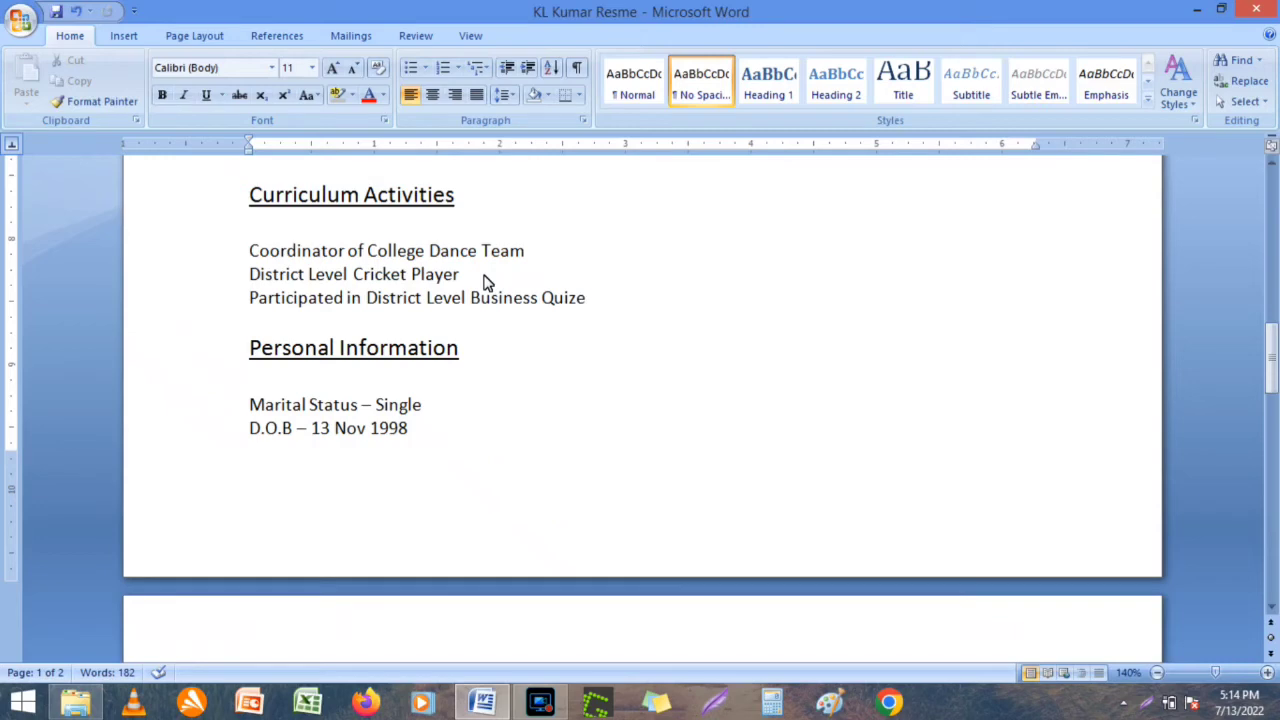
type("Competition")
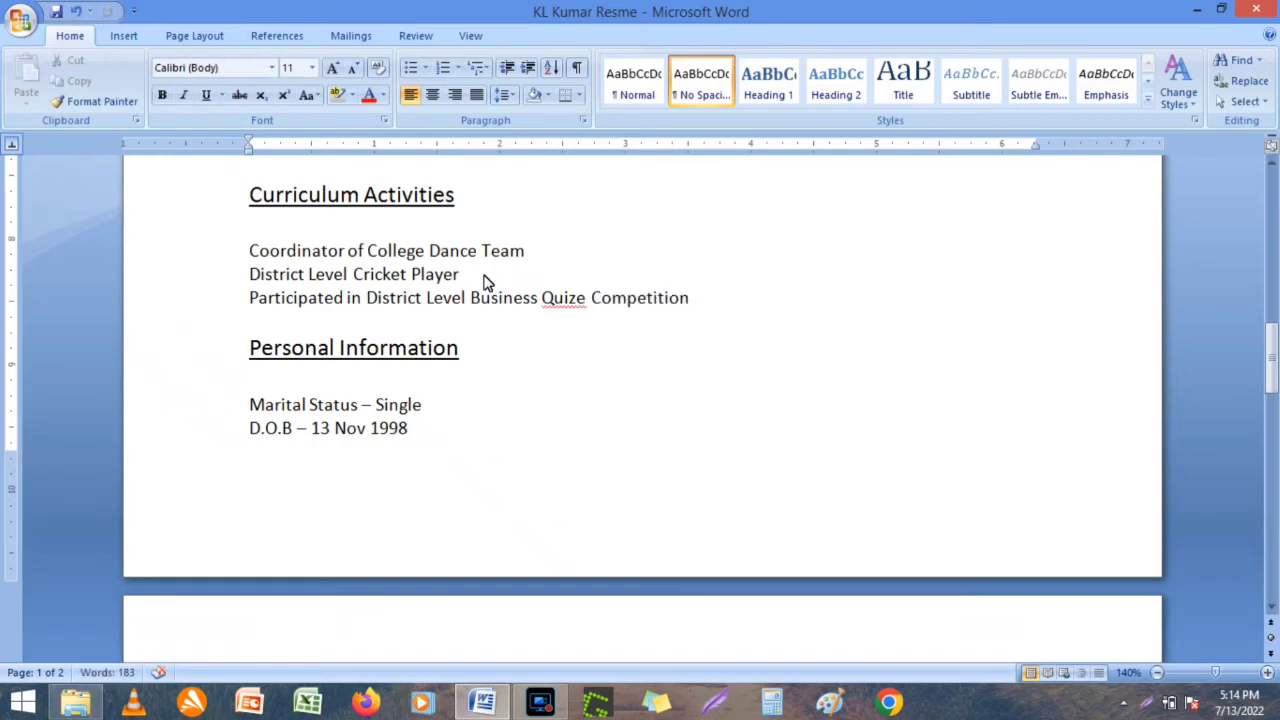
type(" & Won 3rd")
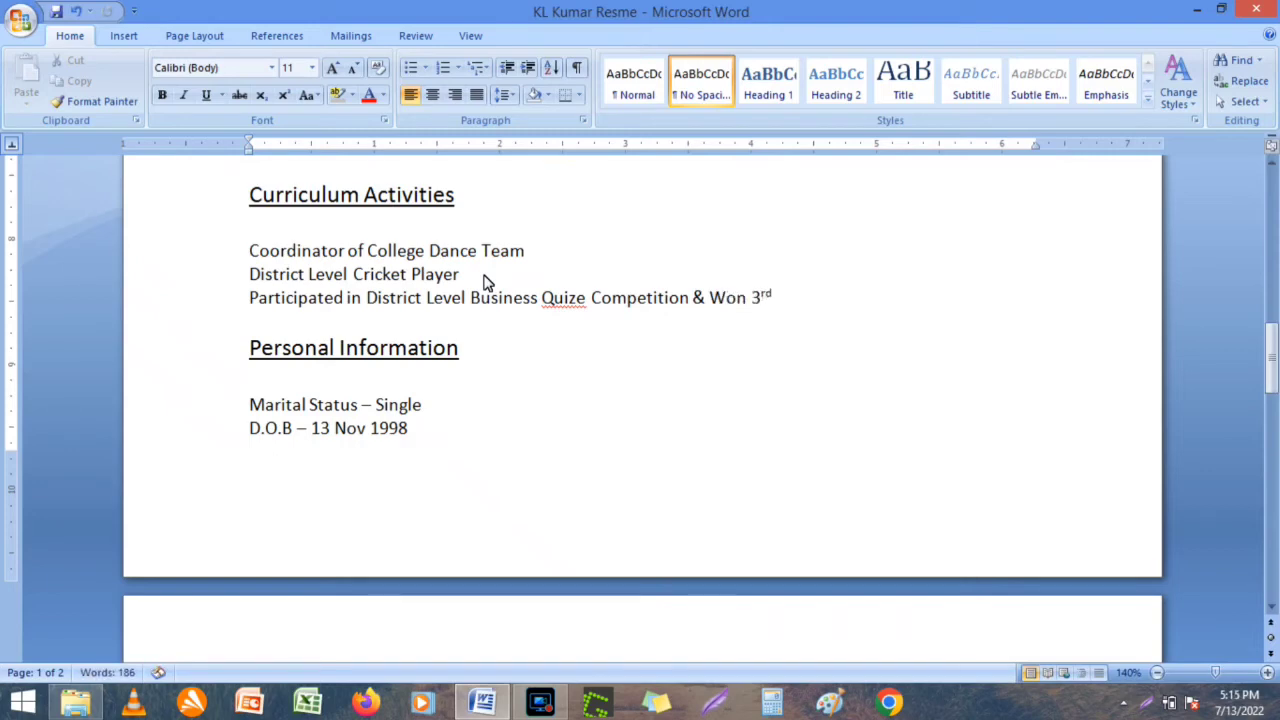
type(" Postion")
Correct the spellings to 'Quiz' and 'Position' in the new activity line.
left_click(588, 299)
key("BackSpace")
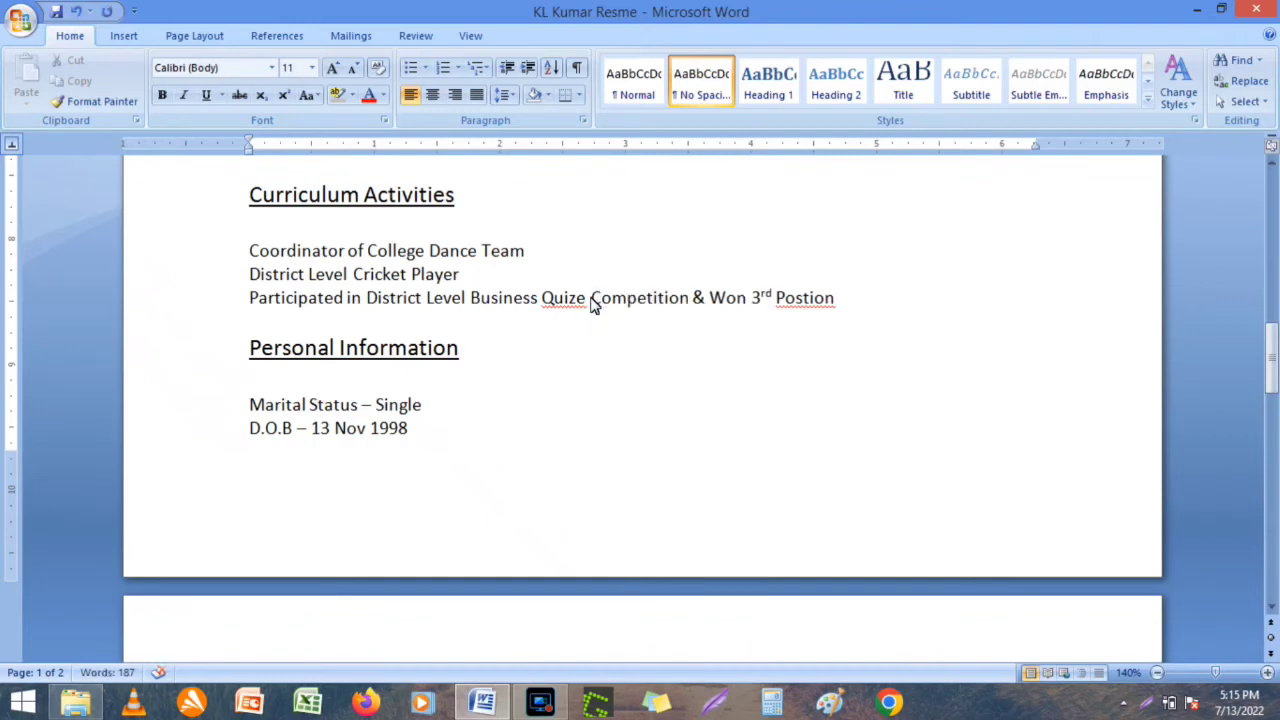
key("Left")
key("BackSpace")
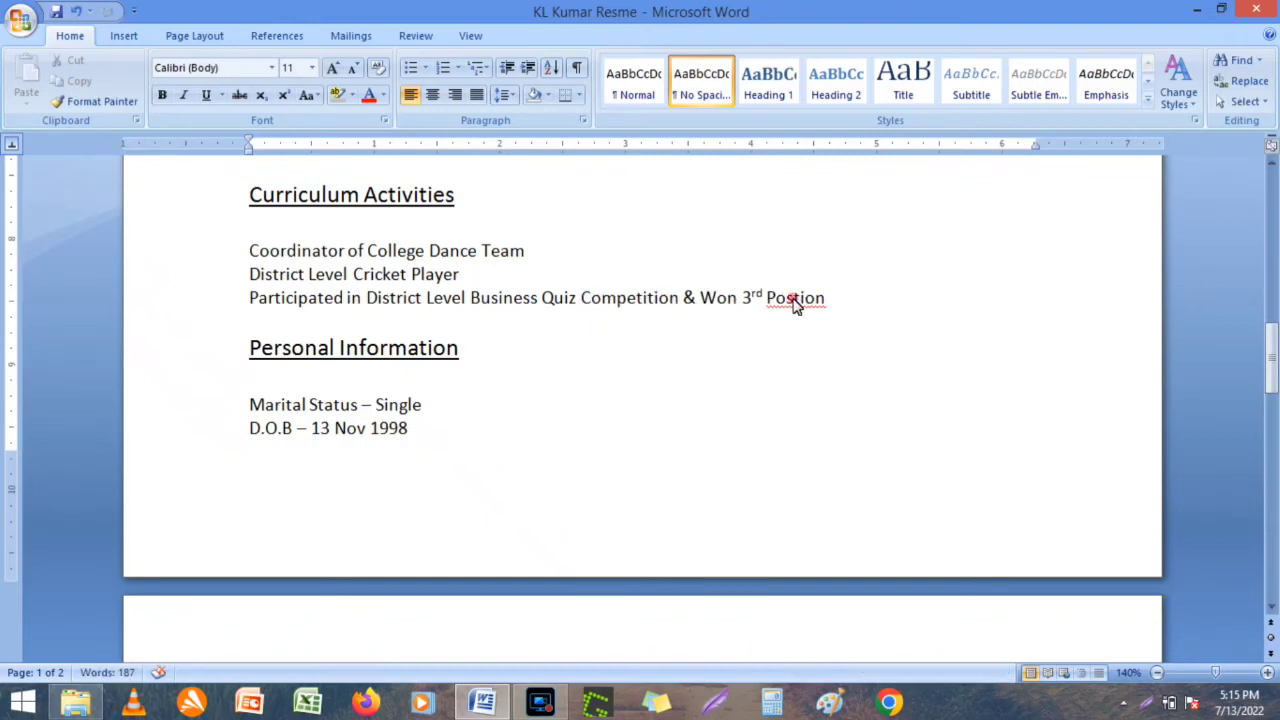
right_click(795, 302)
left_click(852, 323)
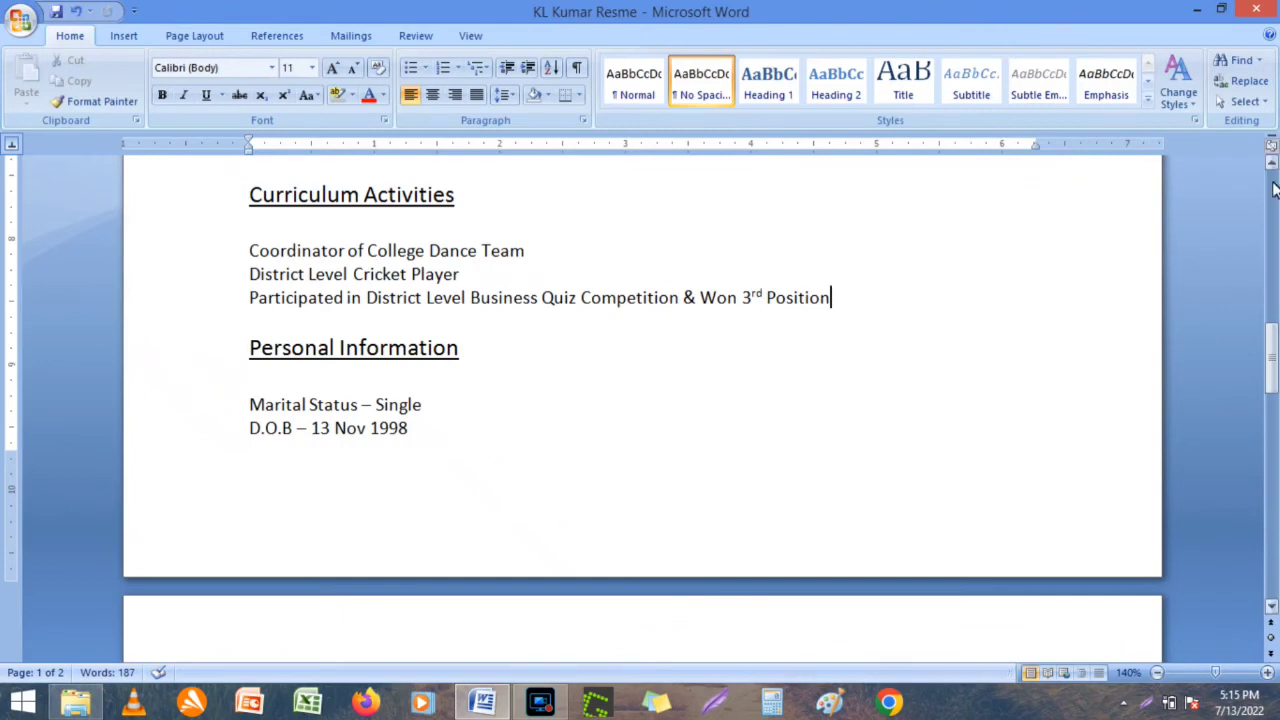
left_click_drag(1274, 307, 1272, 180)
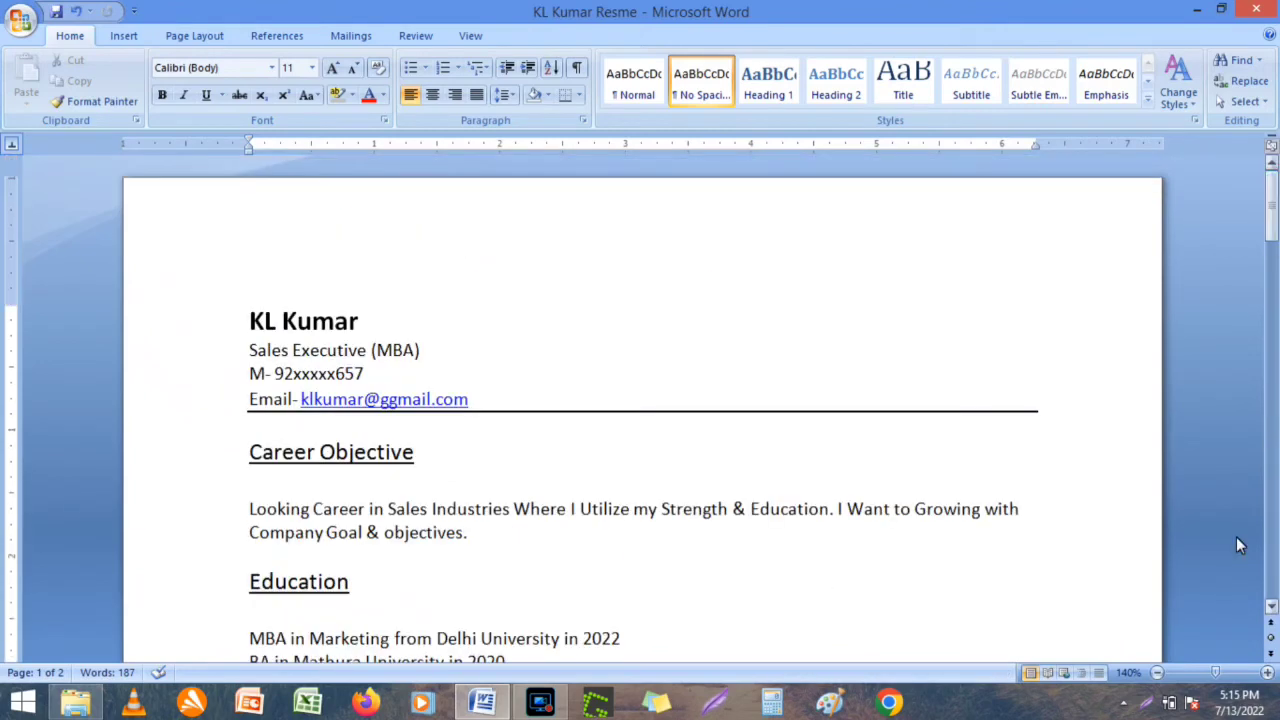
At 100% zoom, adjust the blank lines under Project Training and Professional Qualification headings.
left_click(1157, 673)
left_click(1157, 673)
left_click(1157, 673)
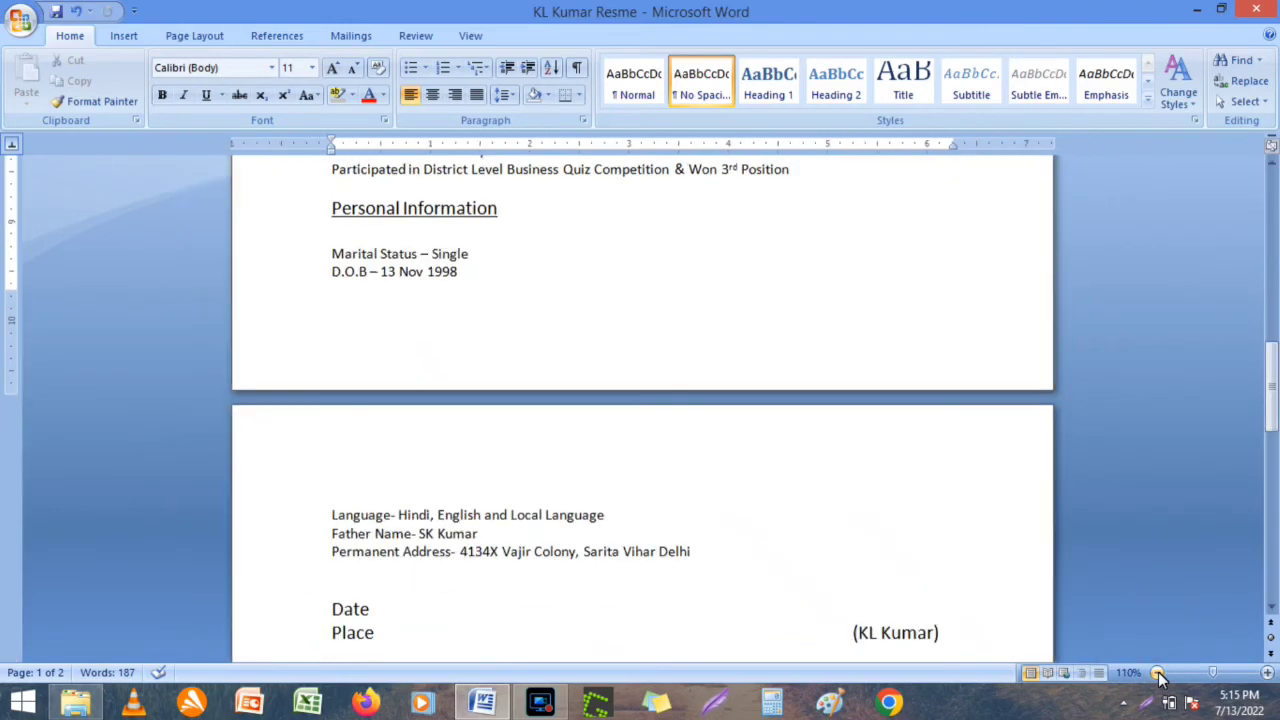
left_click(1157, 673)
left_click(1272, 200)
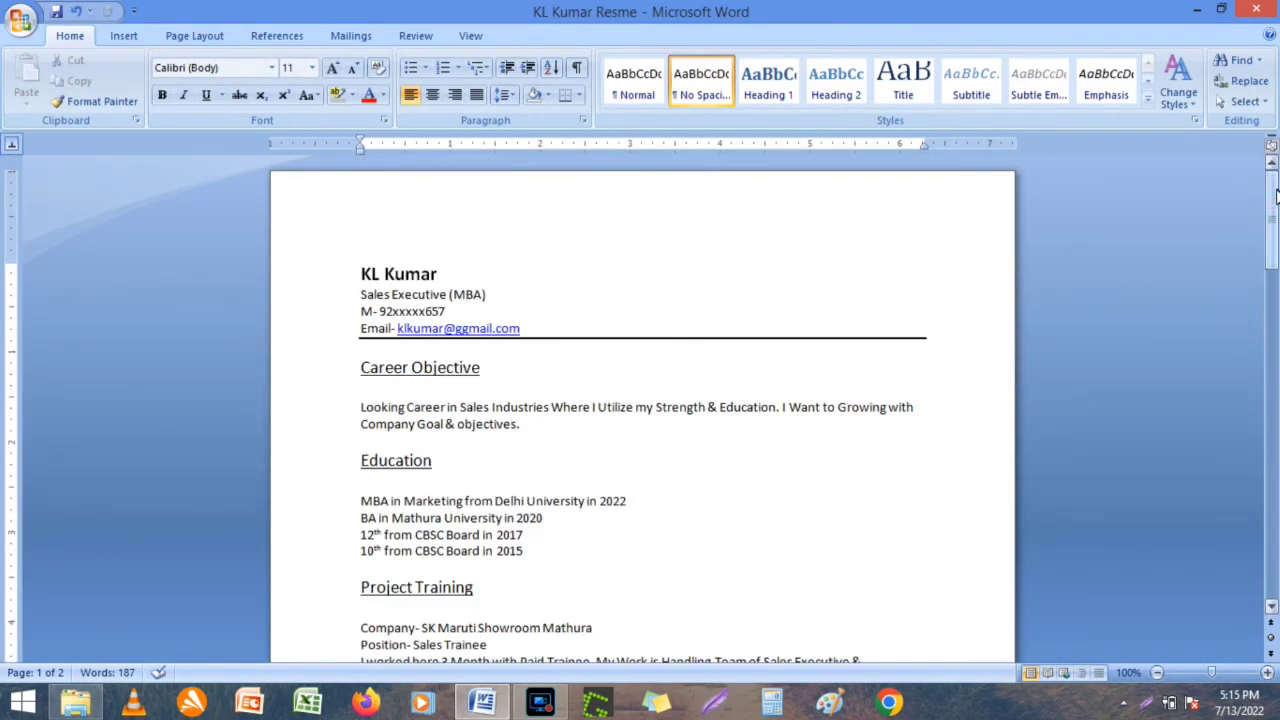
left_click(392, 607)
key("BackSpace")
key("Down")
key("Down")
key("Down")
key("Down")
key("Down")
key("Down")
key("Down")
key("Down")
key("Down")
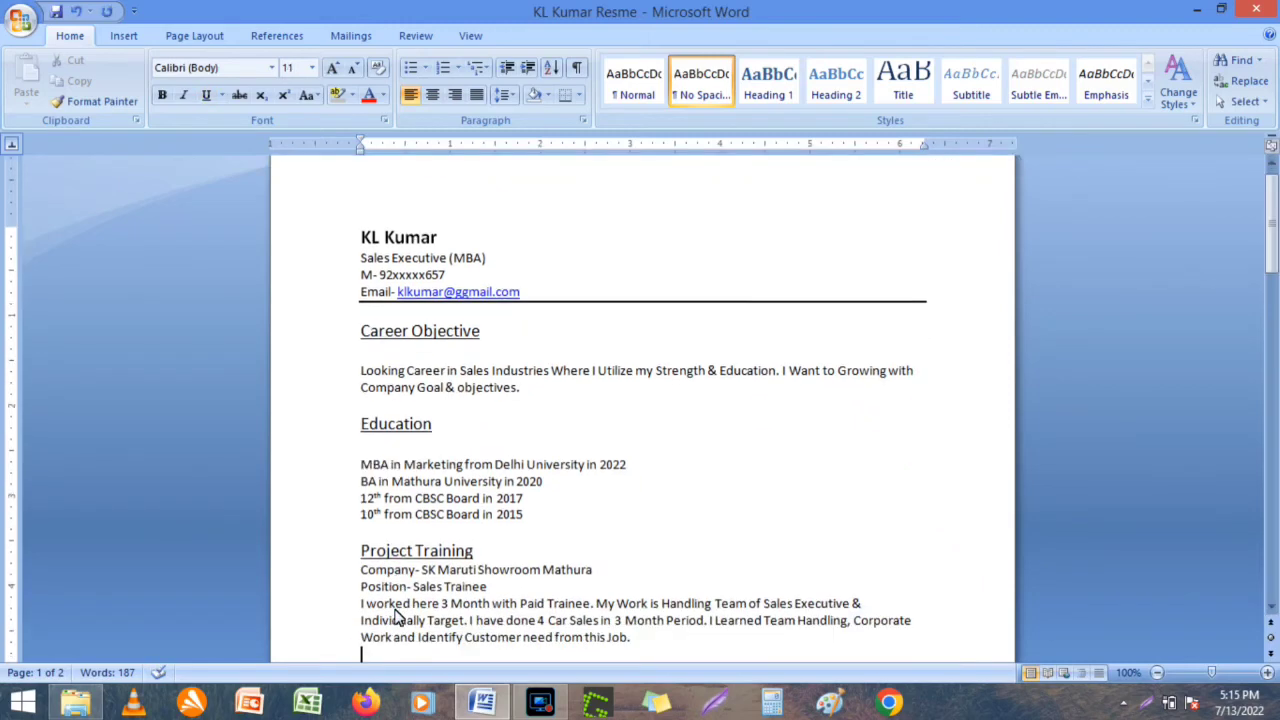
key("BackSpace")
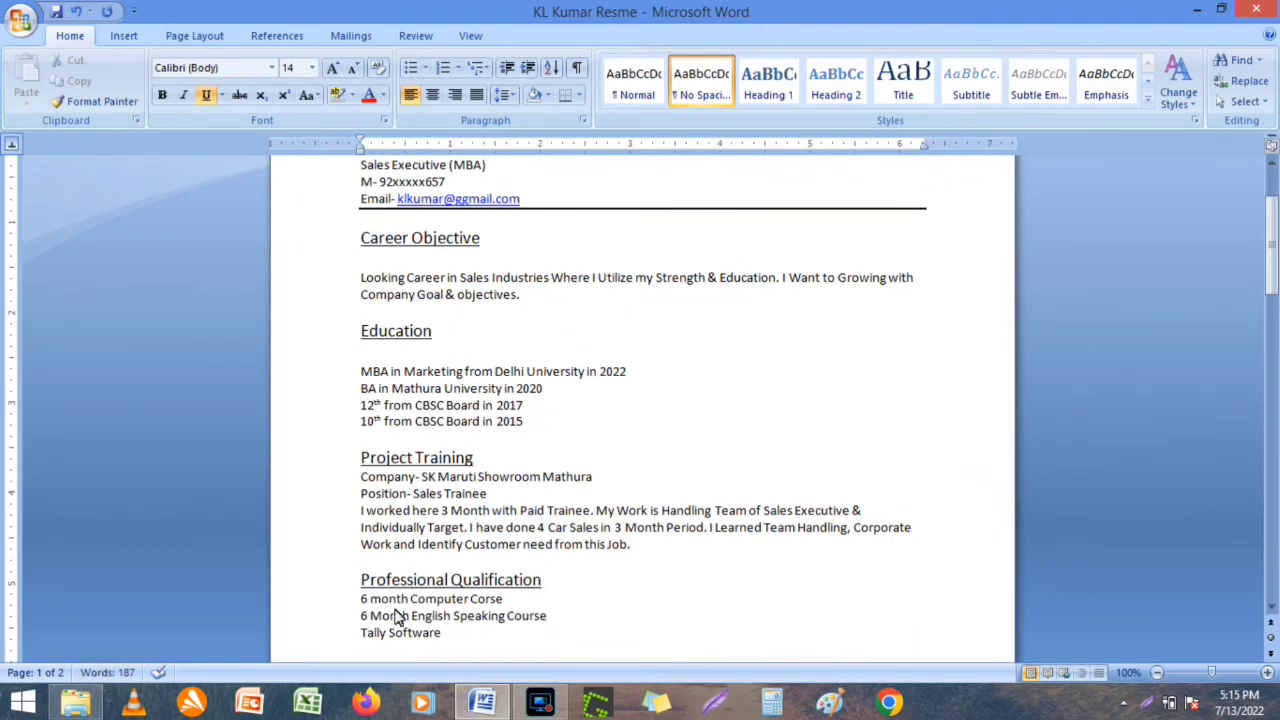
key("Down")
key("Down")
key("Down")
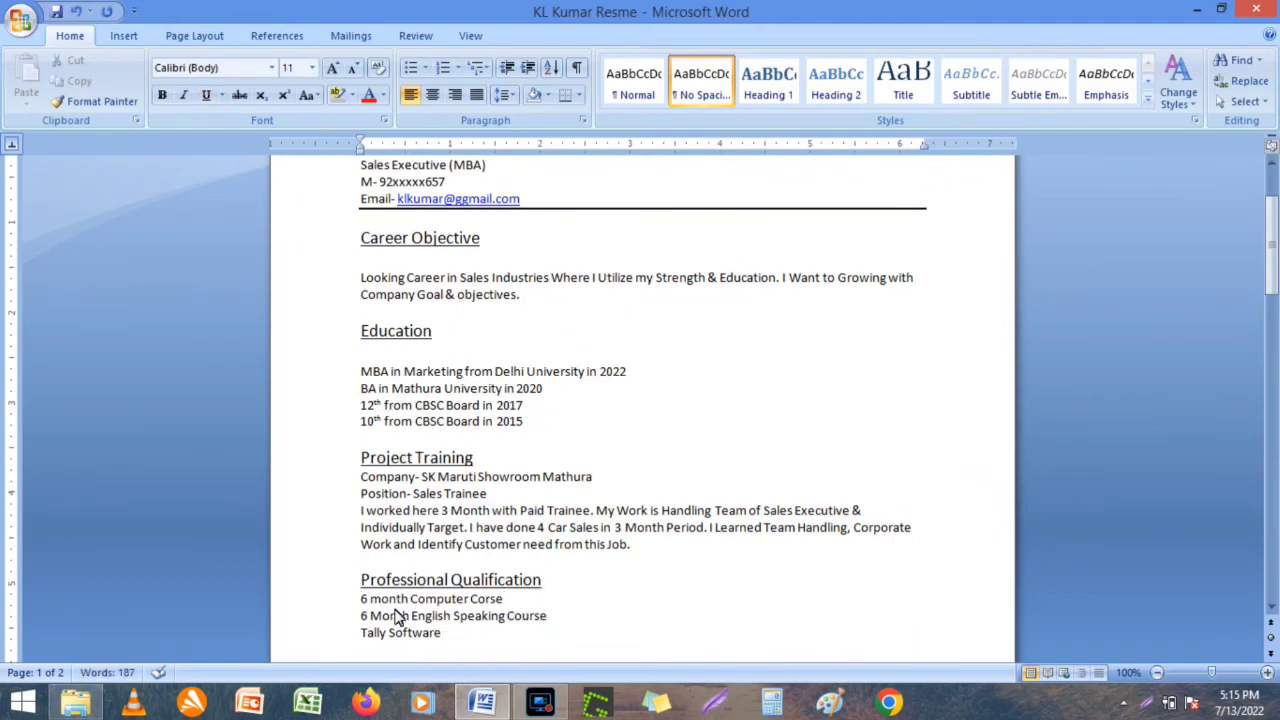
key("Down")
key("Down")
key("Down")
key("Down")
key("Down")
key("Down")
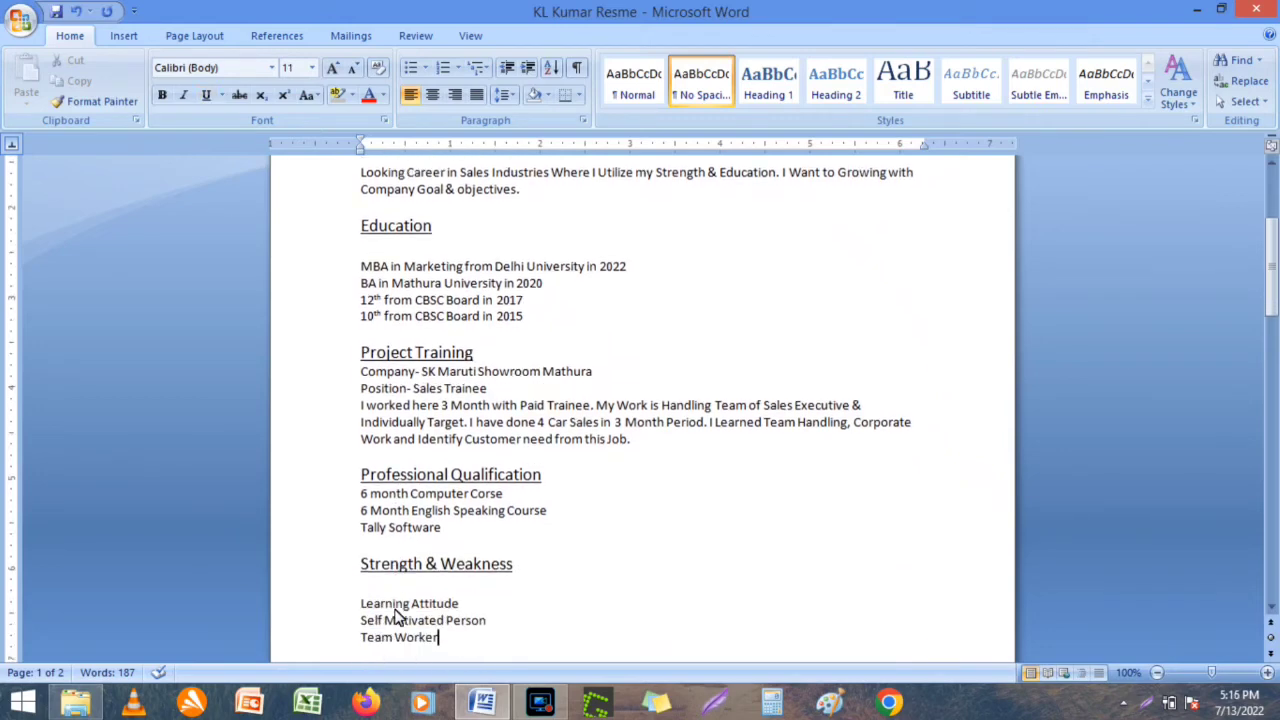
key("ctrl+z")
key("ctrl+z")
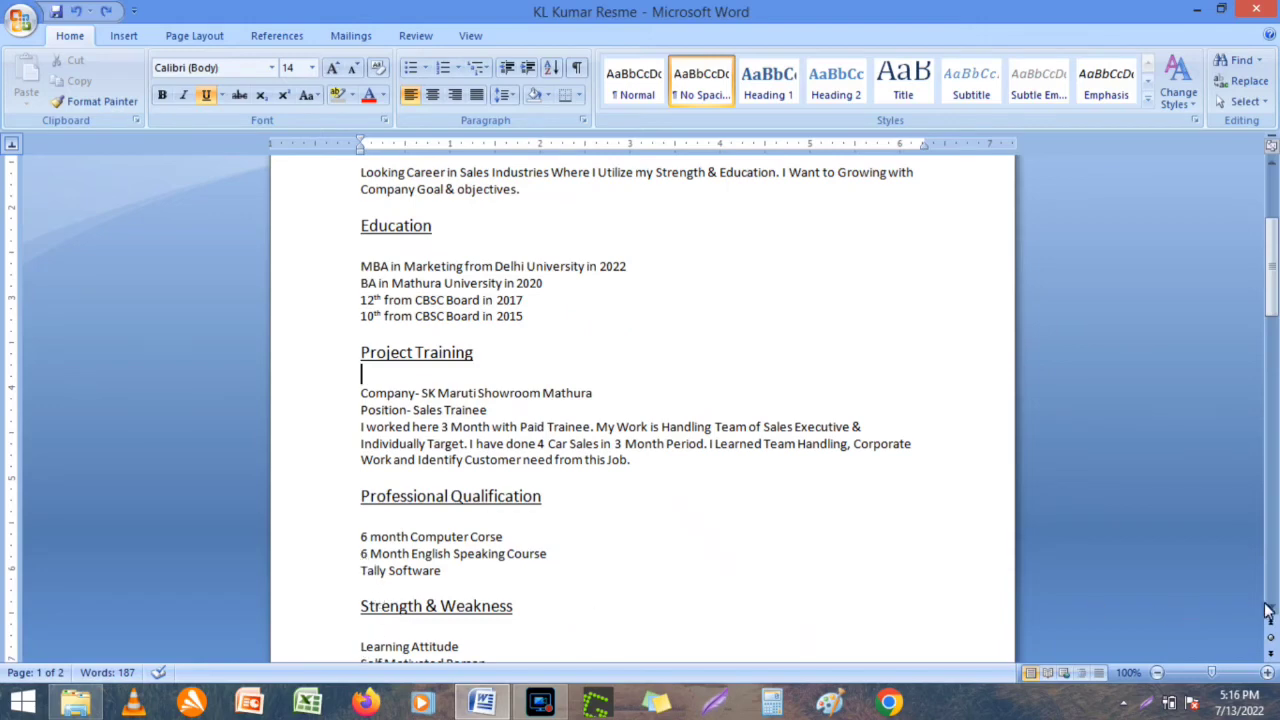
scroll(1268, 612, "down", 3)
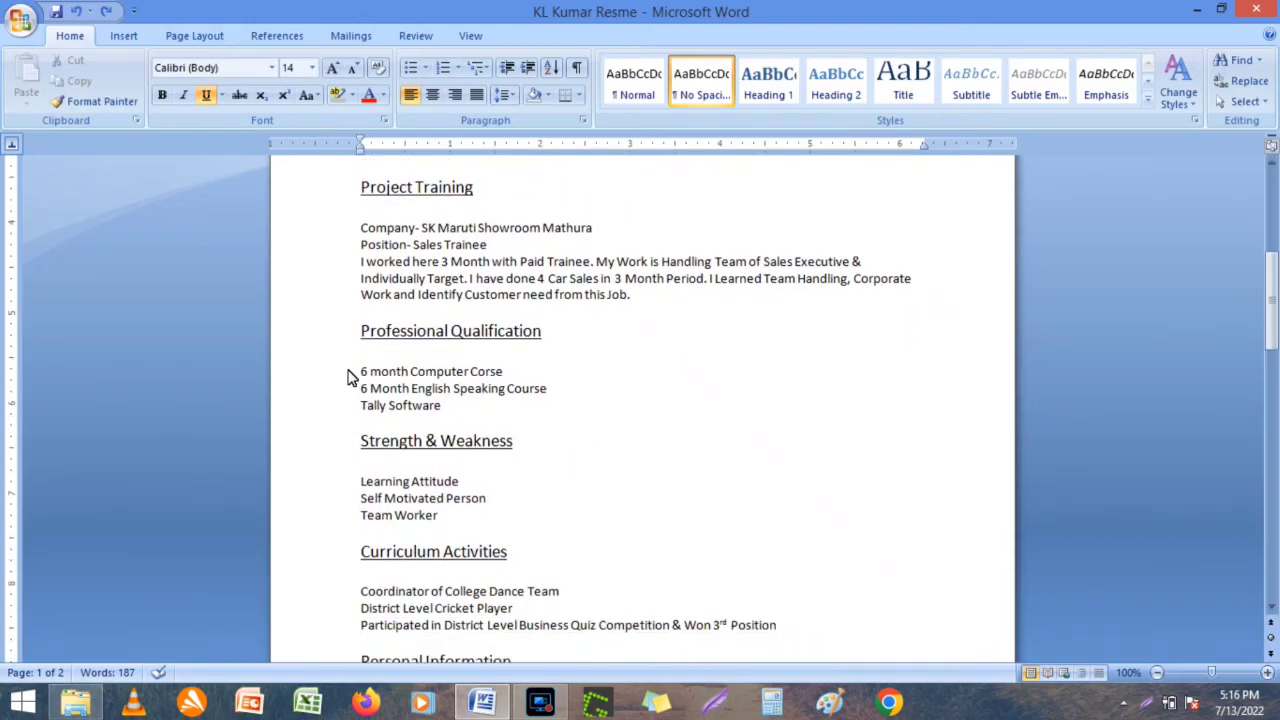
Bullet the Computer Course, English Speaking Course and Tally Software lines under Professional Qualification.
left_click(360, 374)
left_click(410, 68)
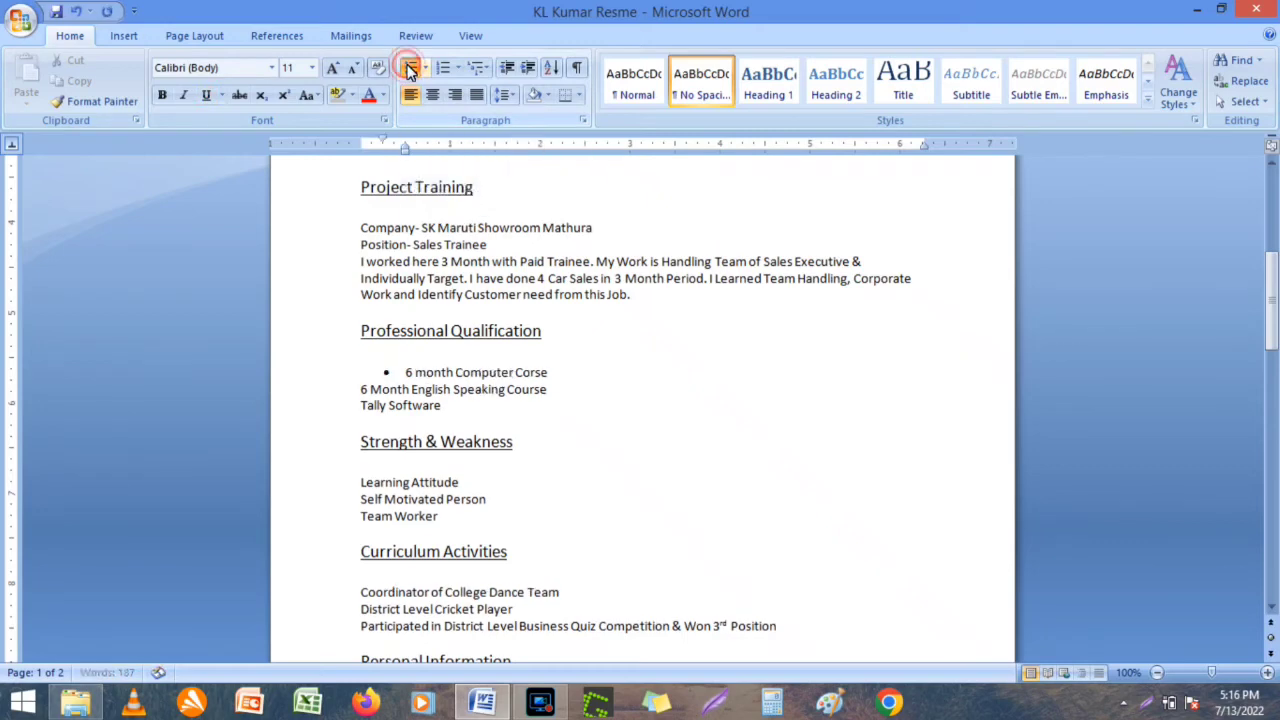
left_click(361, 390)
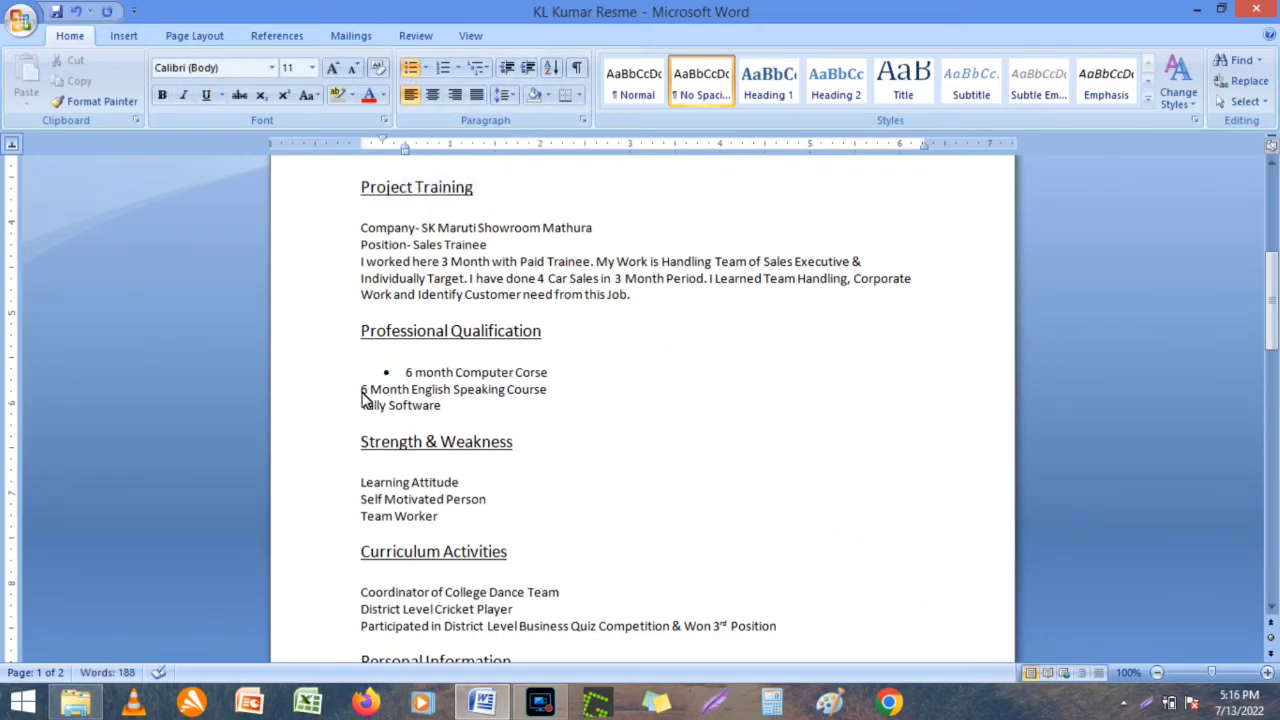
left_click(412, 70)
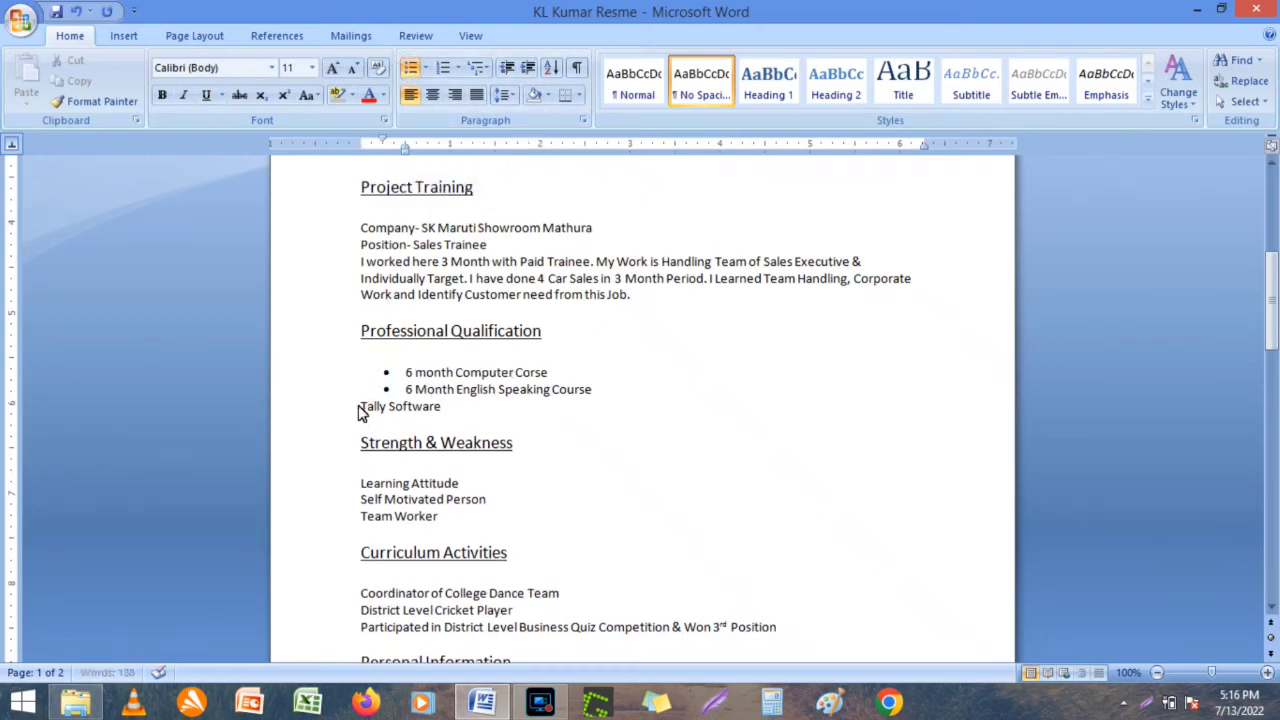
left_click(418, 72)
Bullet Learning Attitude, Self Motivated Person and Team Worker under Strength & Weakness.
left_click(363, 485)
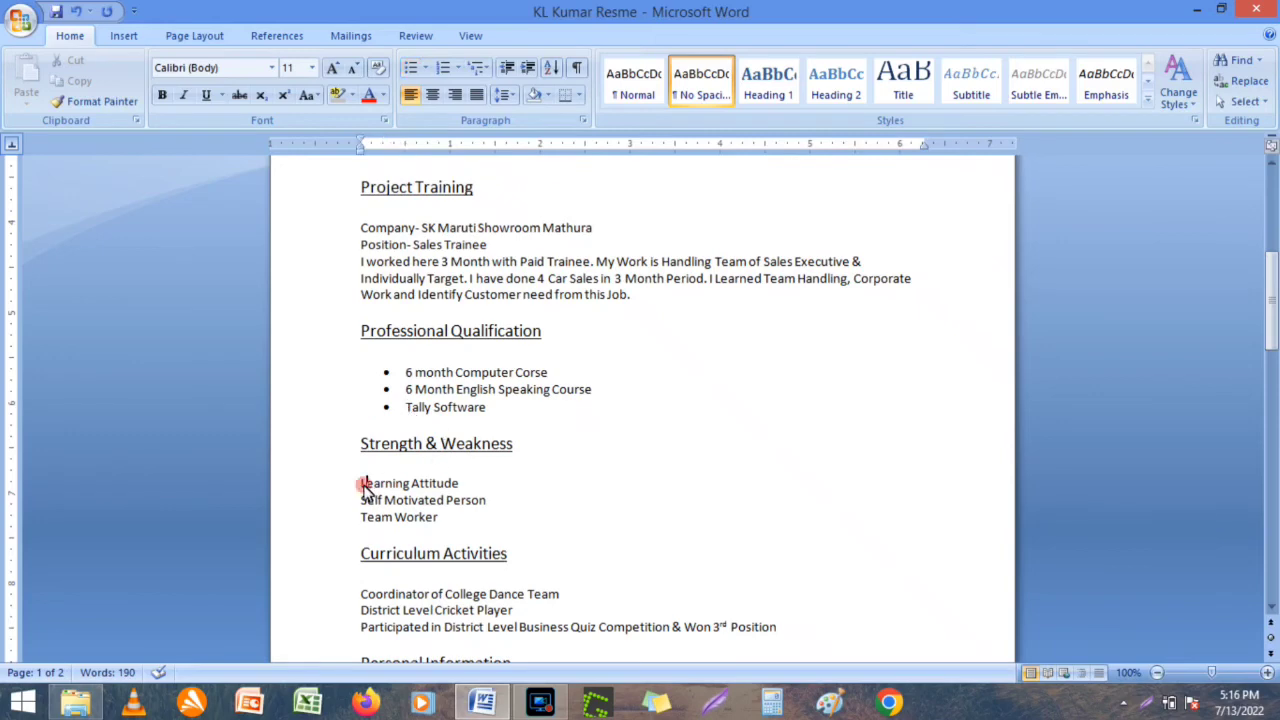
left_click(408, 78)
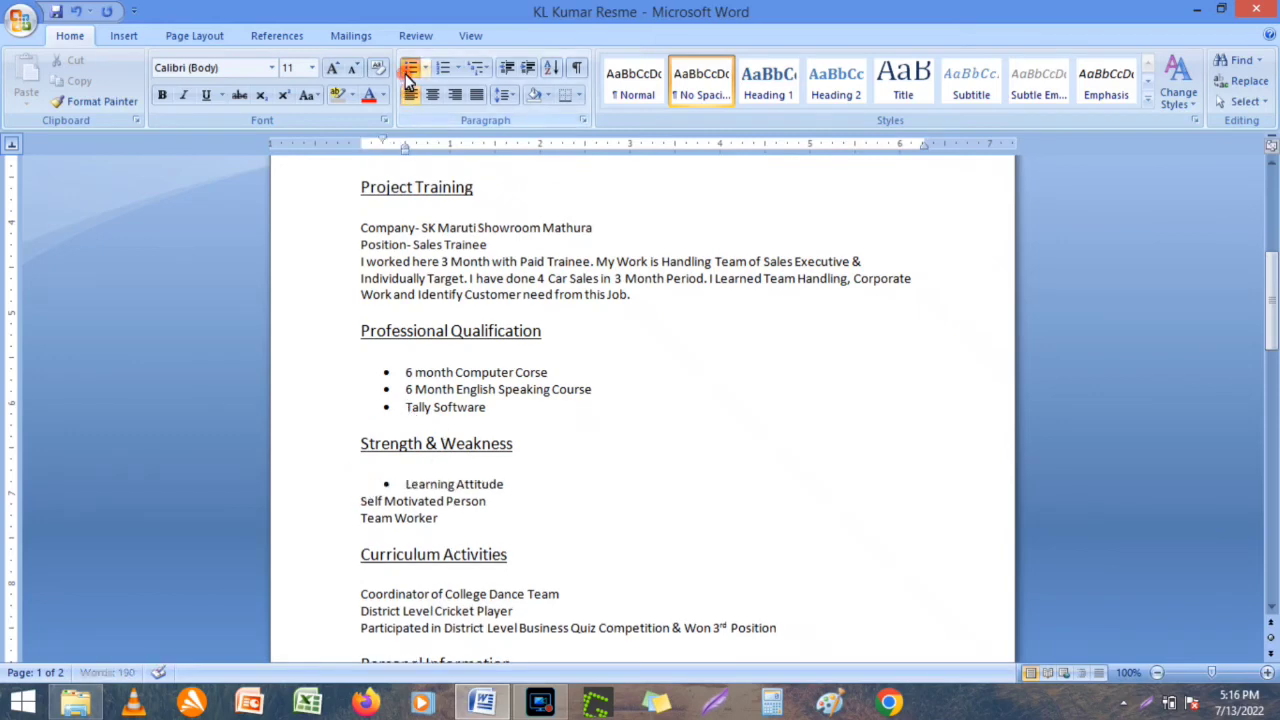
left_click(362, 502)
left_click(410, 68)
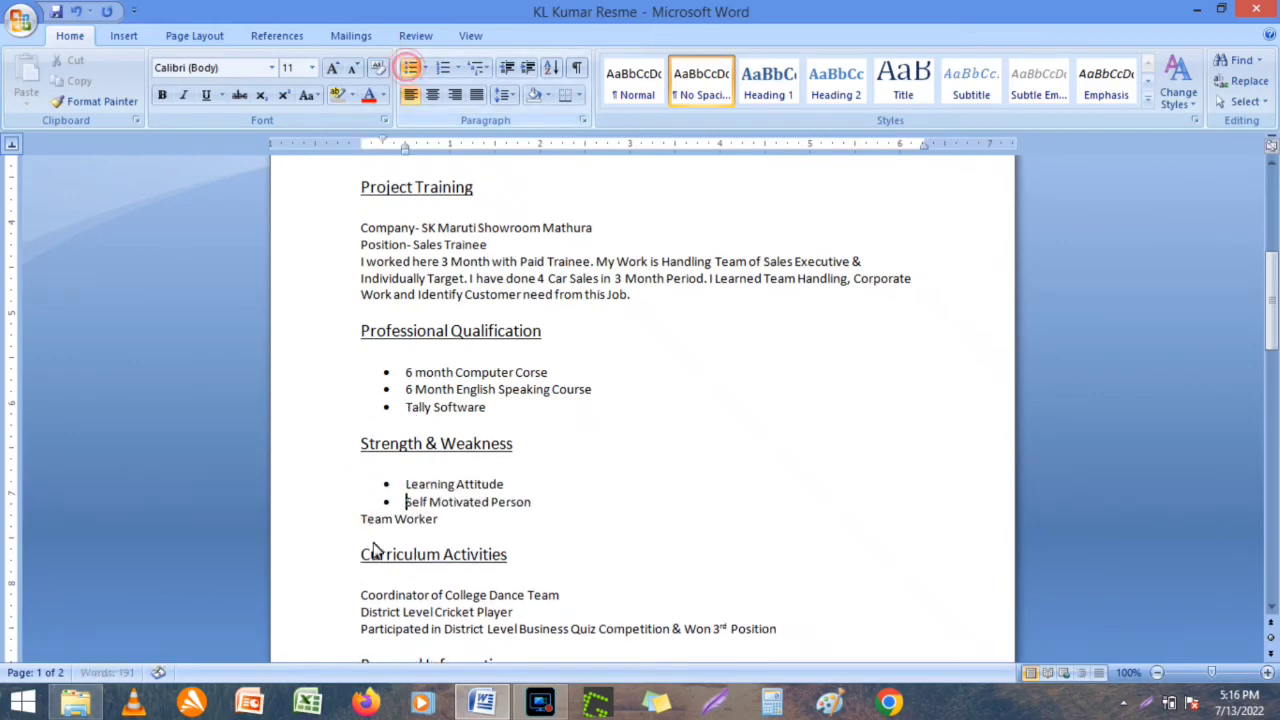
left_click(362, 519)
left_click(410, 68)
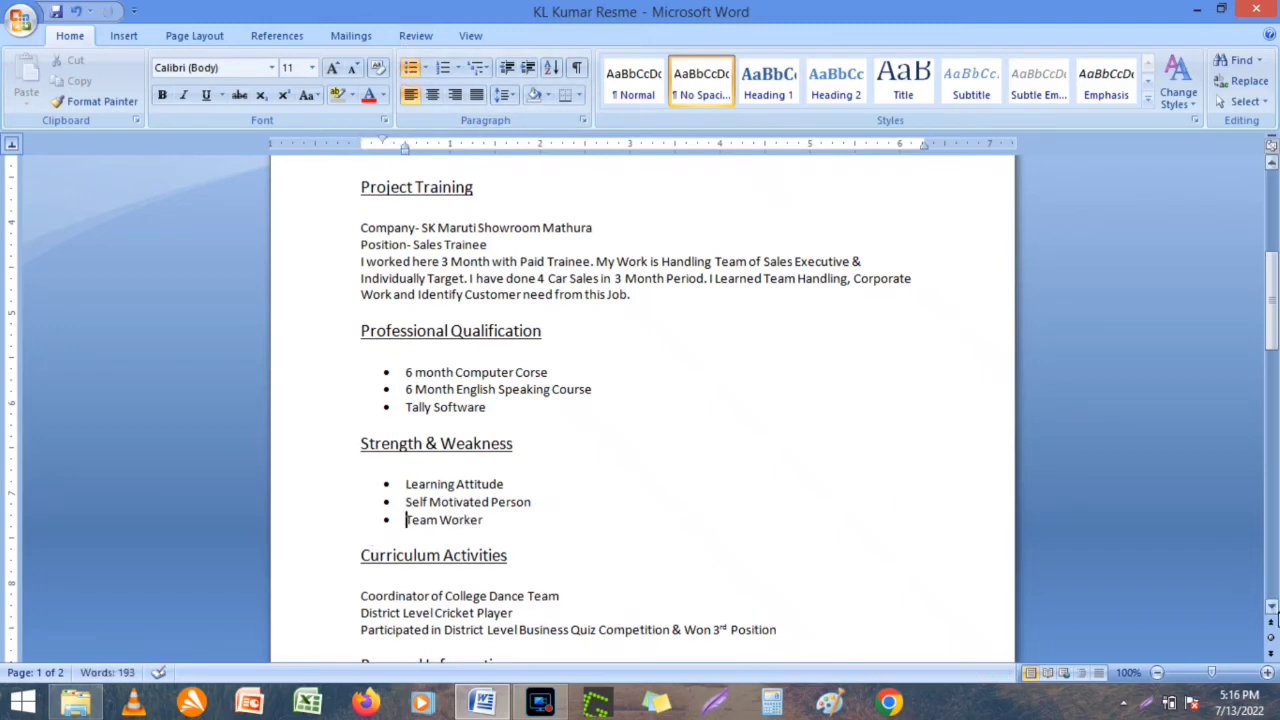
Bullet the College Dance Team, Cricket Player and Business Quiz lines under Curriculum Activities.
left_click(1271, 607)
scroll(1271, 612, "down", 2)
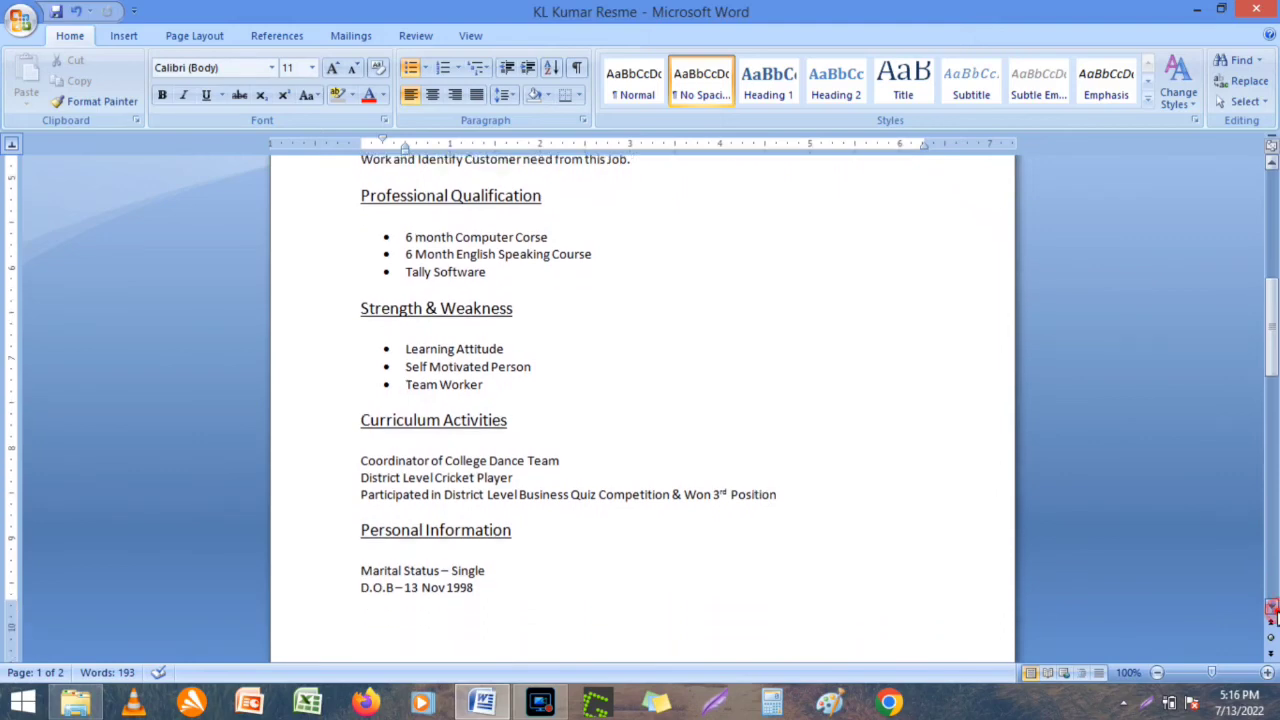
left_click(410, 67)
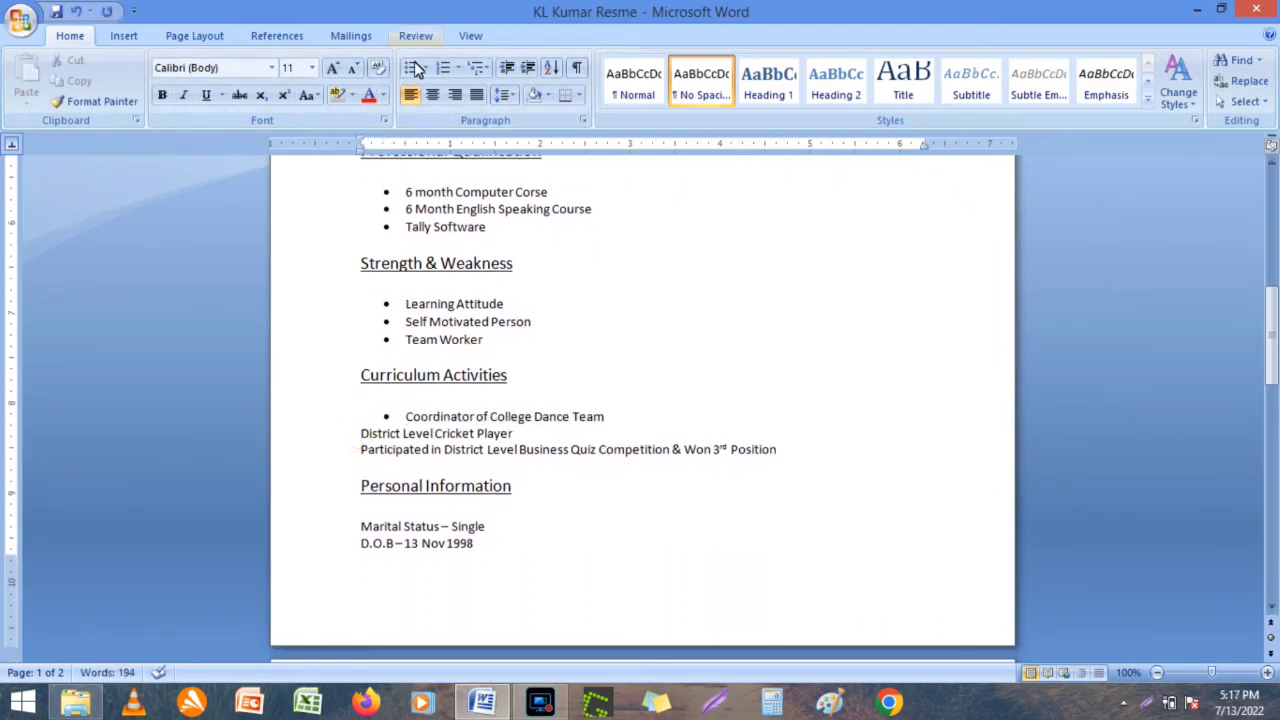
left_click(410, 67)
left_click(365, 452)
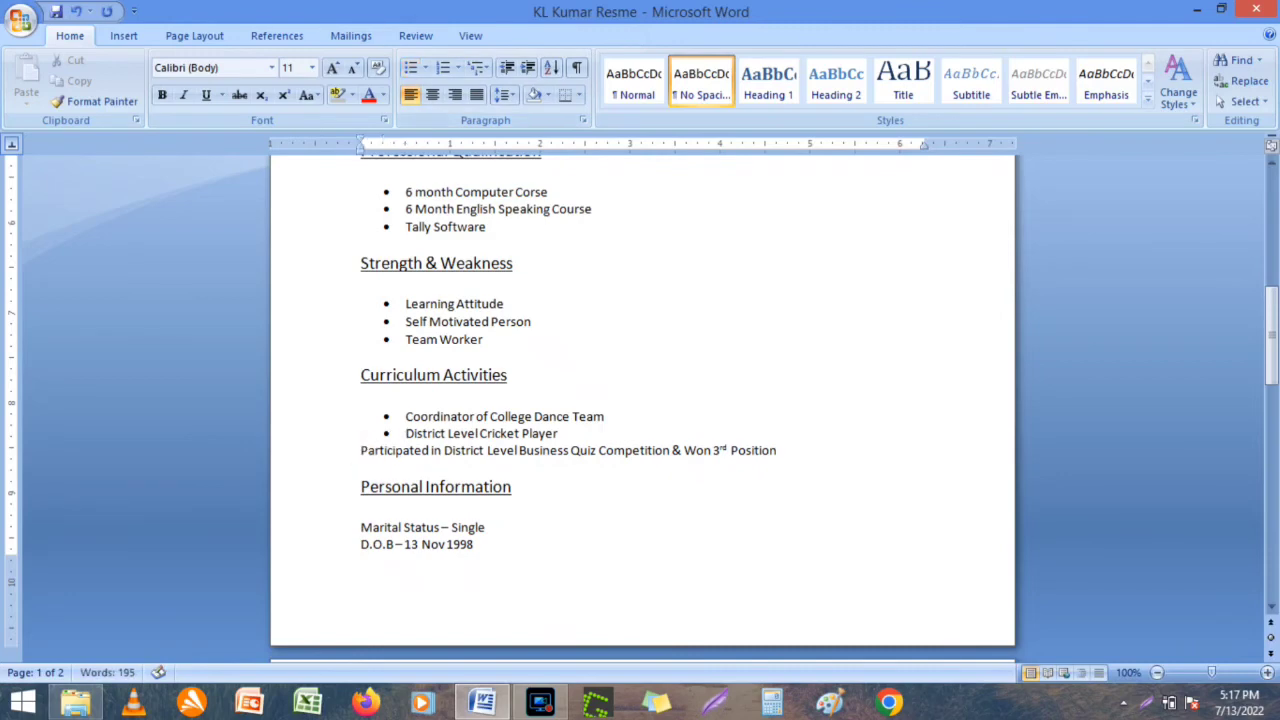
left_click(410, 67)
left_click(846, 354)
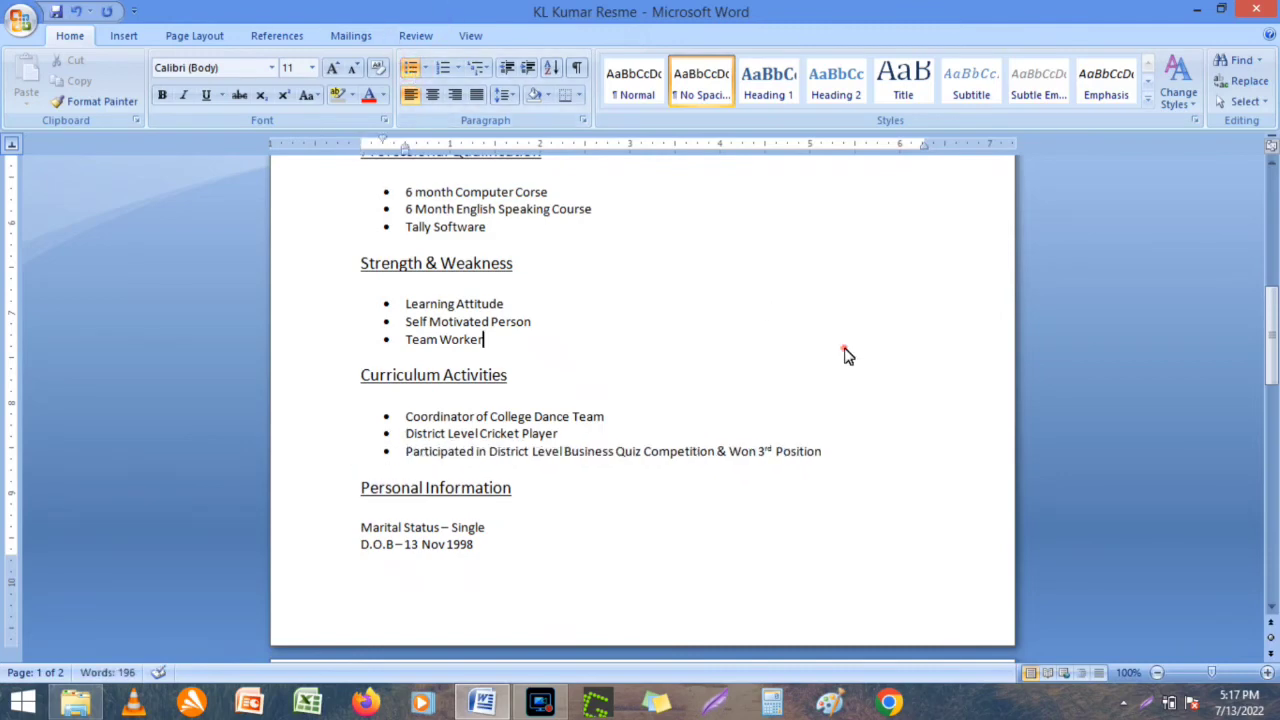
left_click(1271, 607)
left_click(1271, 607)
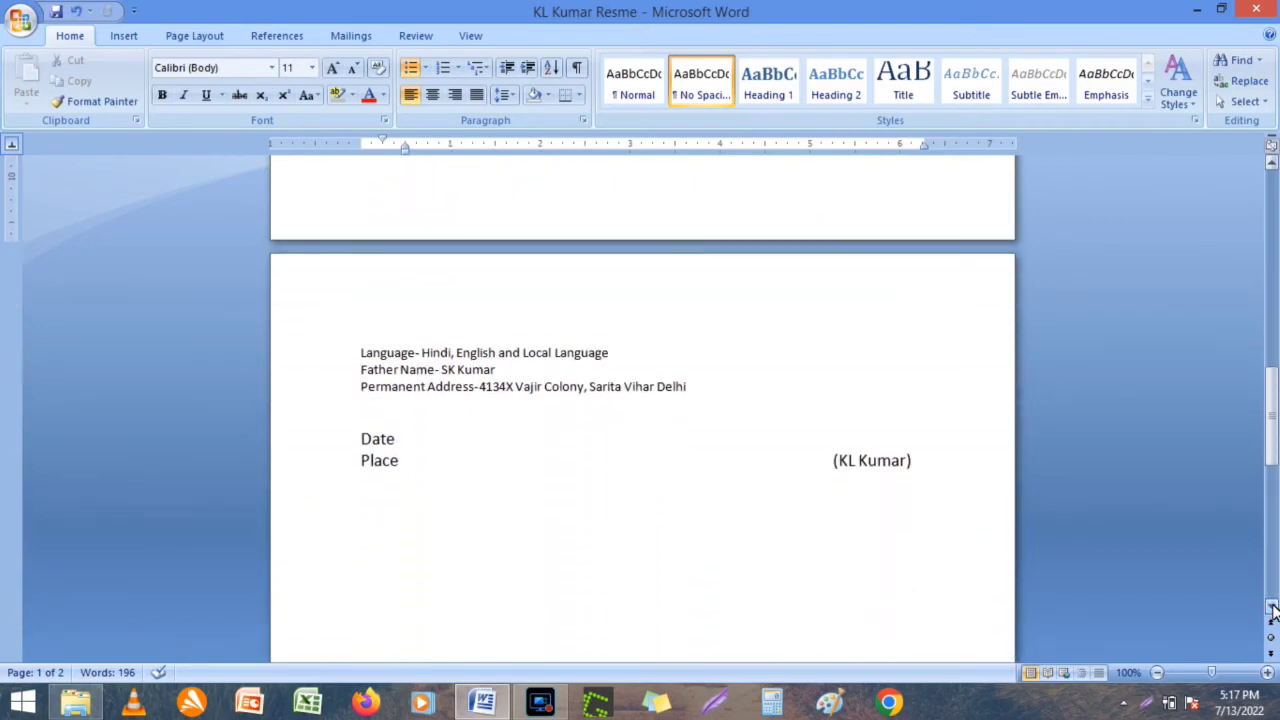
Add a blank line after the Email line above the border and save the resume.
left_click_drag(1271, 410, 1273, 190)
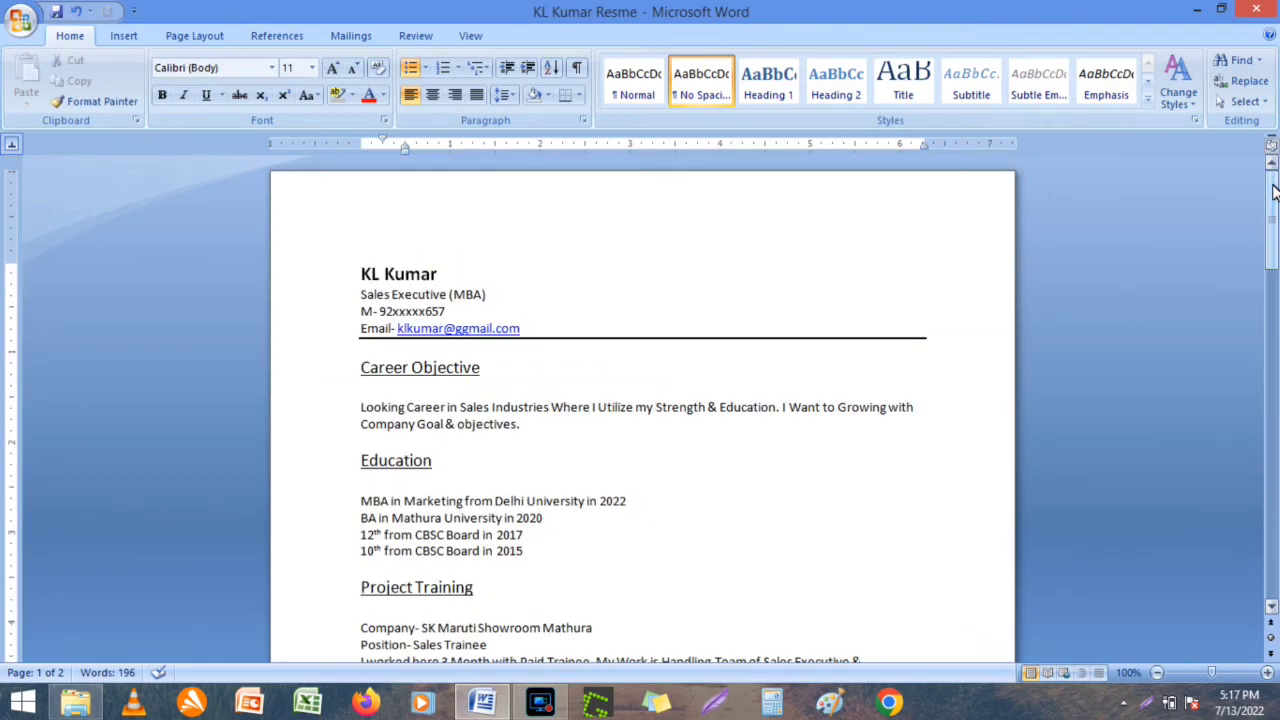
left_click(852, 330)
key("Return")
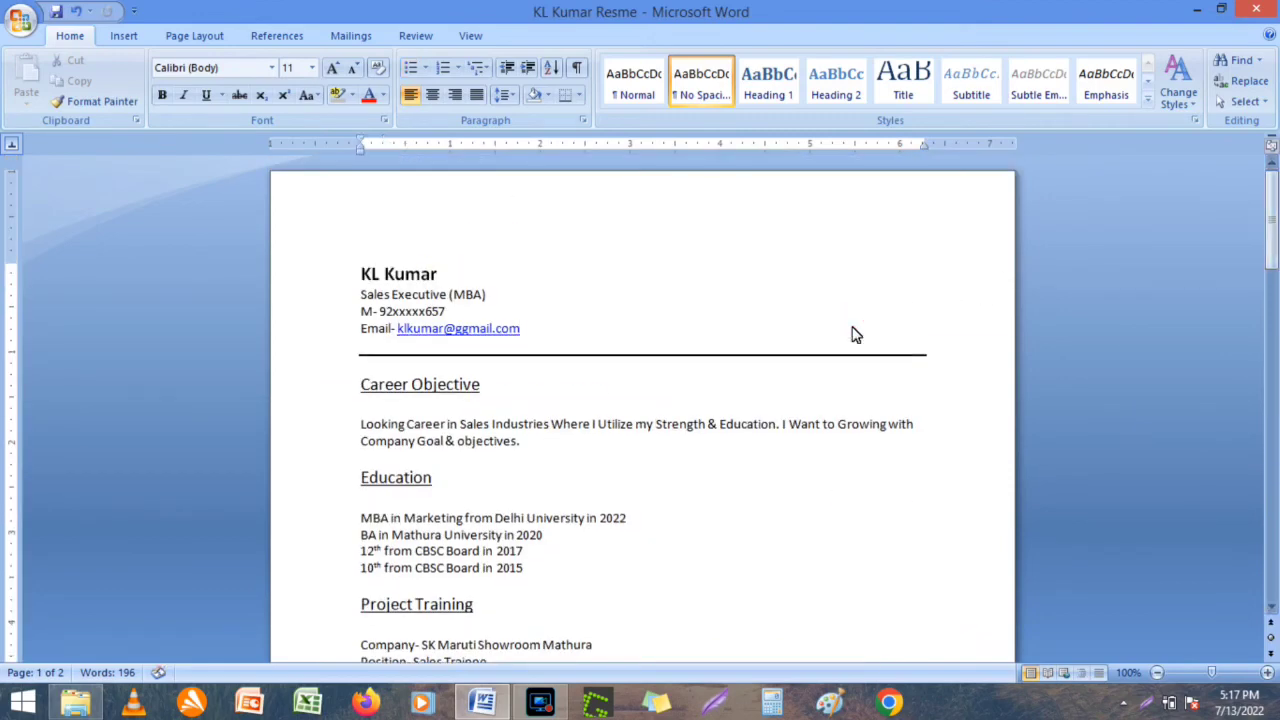
key("ctrl+s")
key("Down")
key("Down")
key("Down")
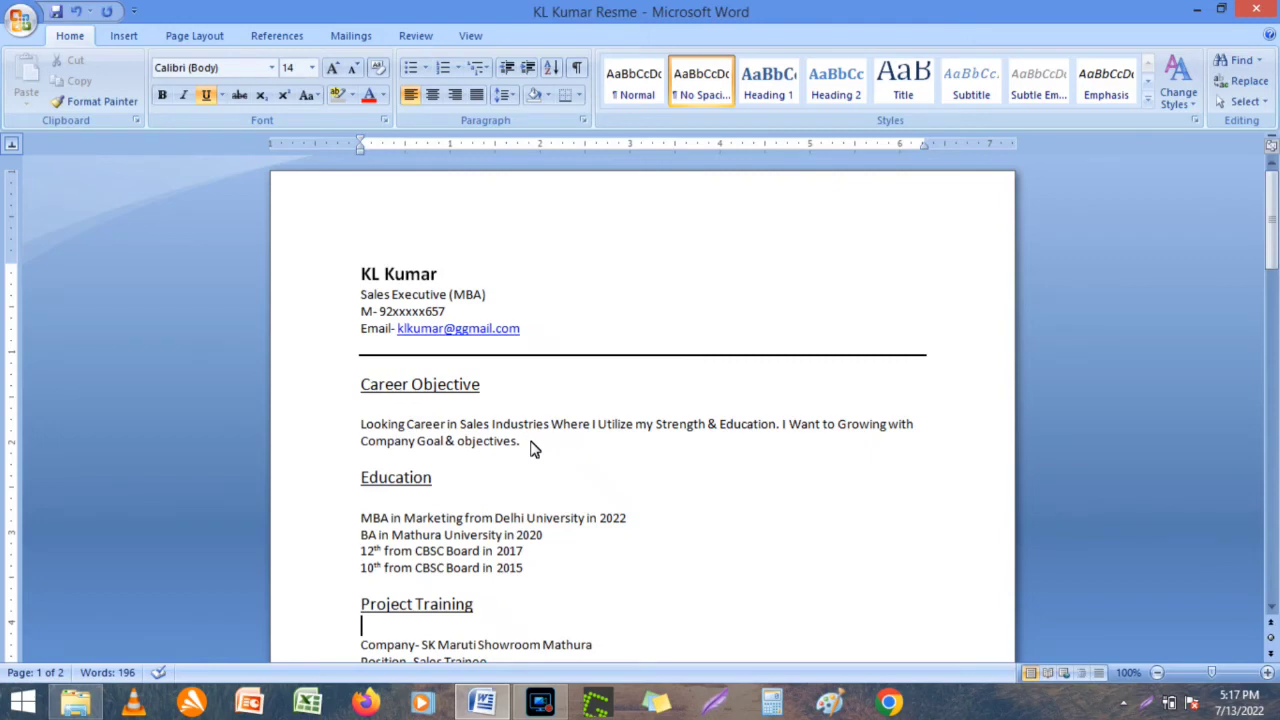
key("Down")
key("Down")
key("Down")
key("Down")
key("Down")
key("Down")
key("Down")
key("Down")
key("Down")
key("Down")
key("Down")
key("Down")
key("Down")
key("Down")
key("Down")
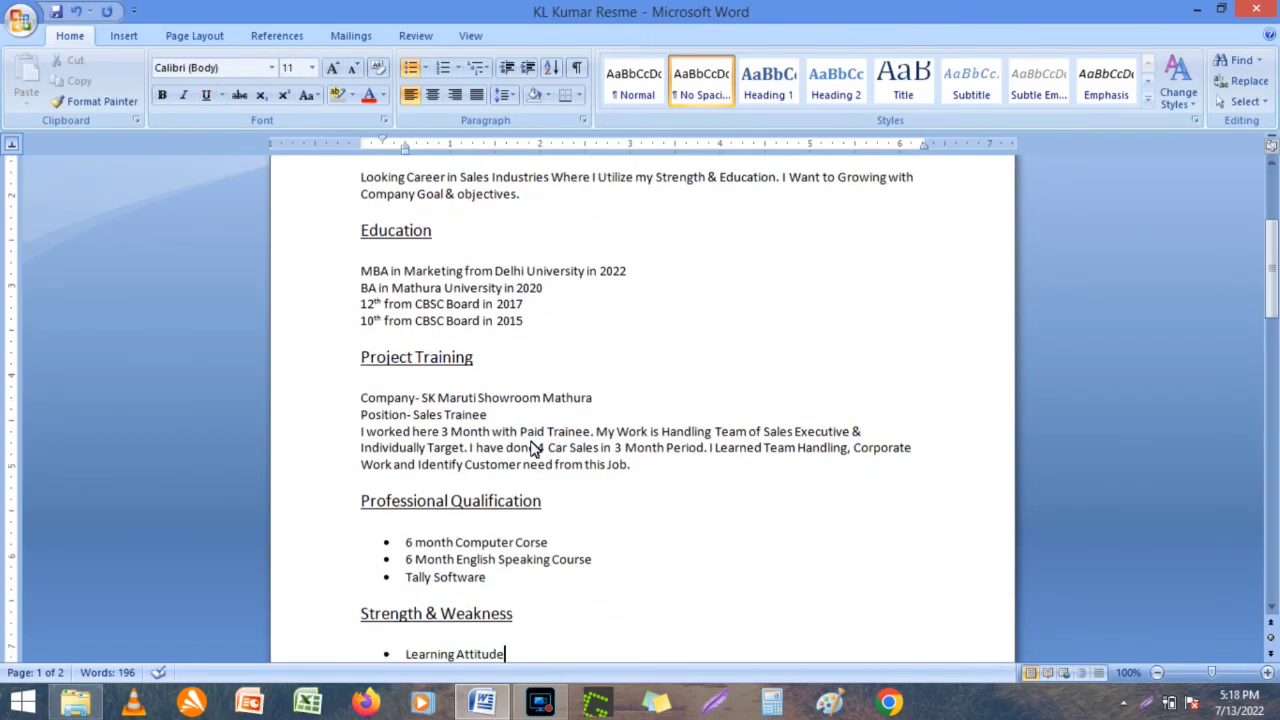
key("Down")
key("Down")
key("Down")
key("Down")
key("Down")
key("Down")
key("Down")
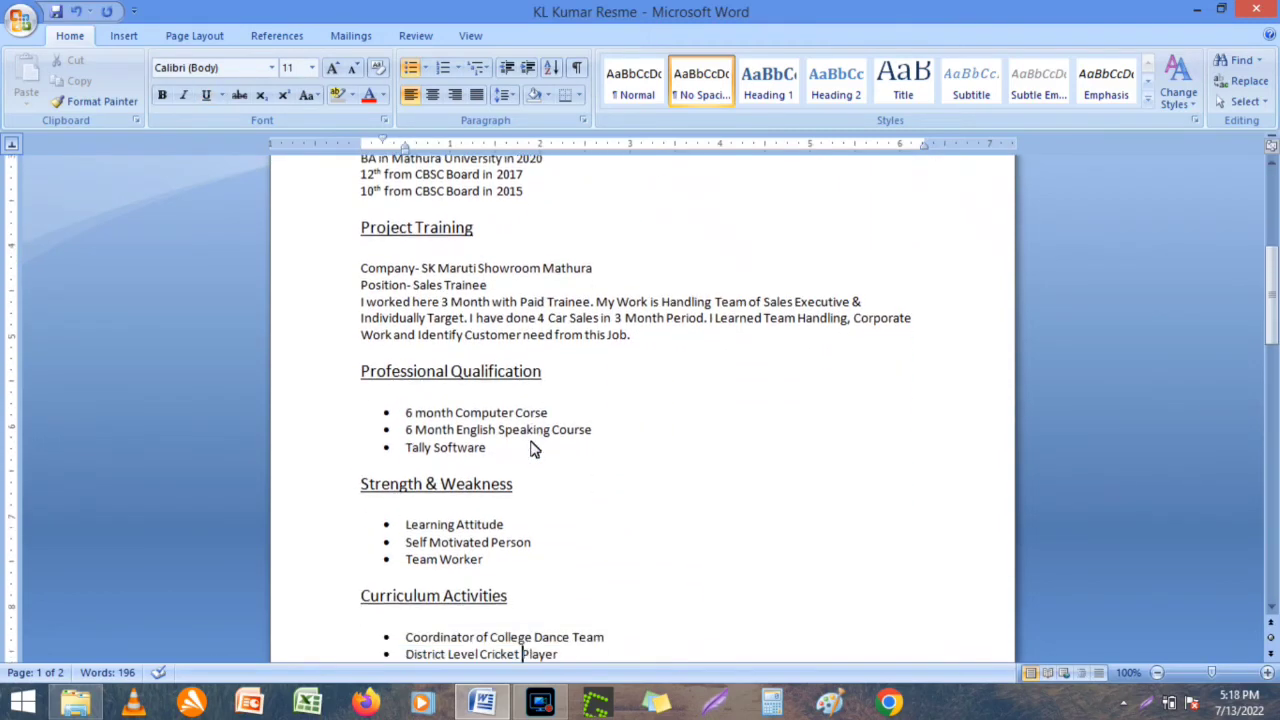
key("Down")
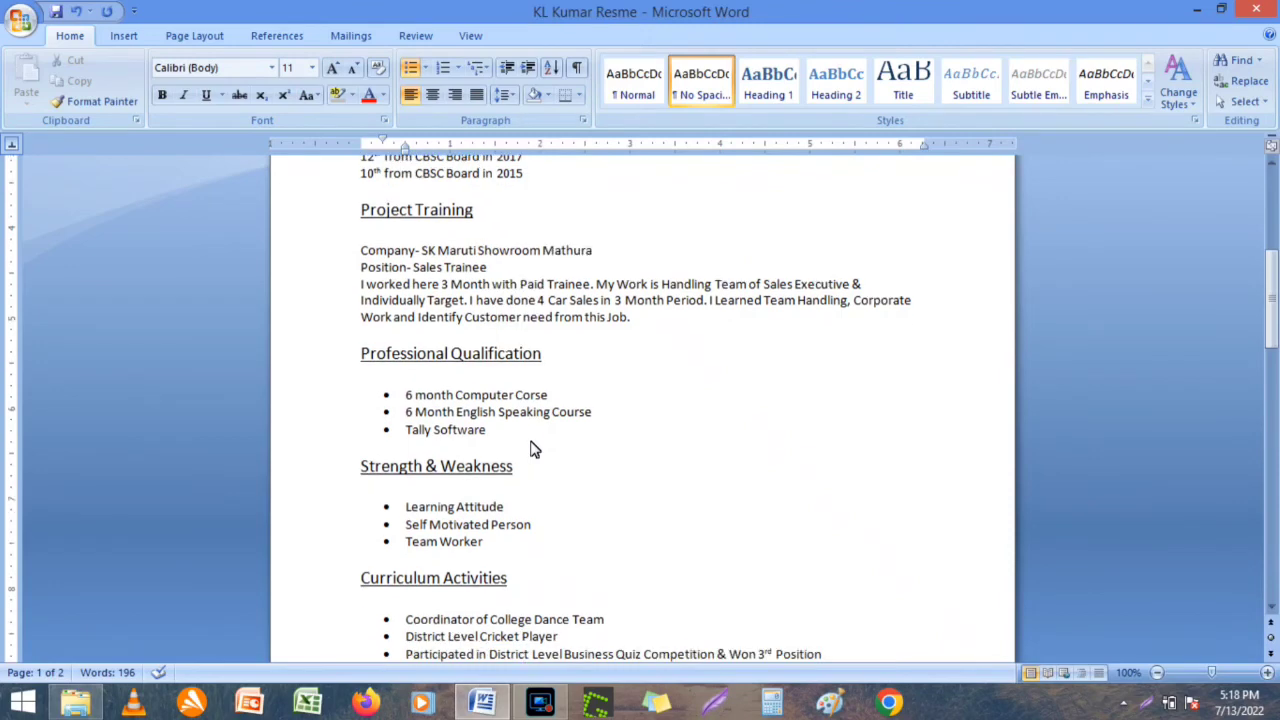
Add a 'Google Internet Marketing Certifies' bullet below Tally Software.
left_click(516, 430)
key("Return")
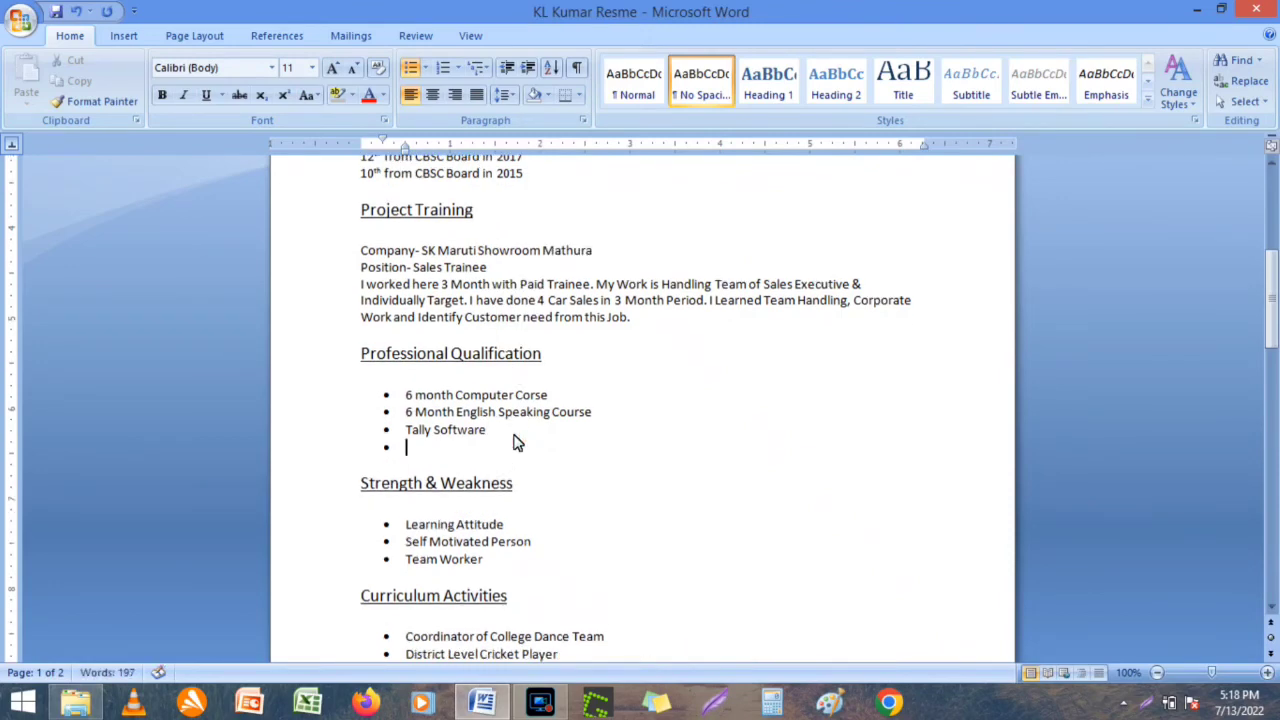
type("Google Internet Marke")
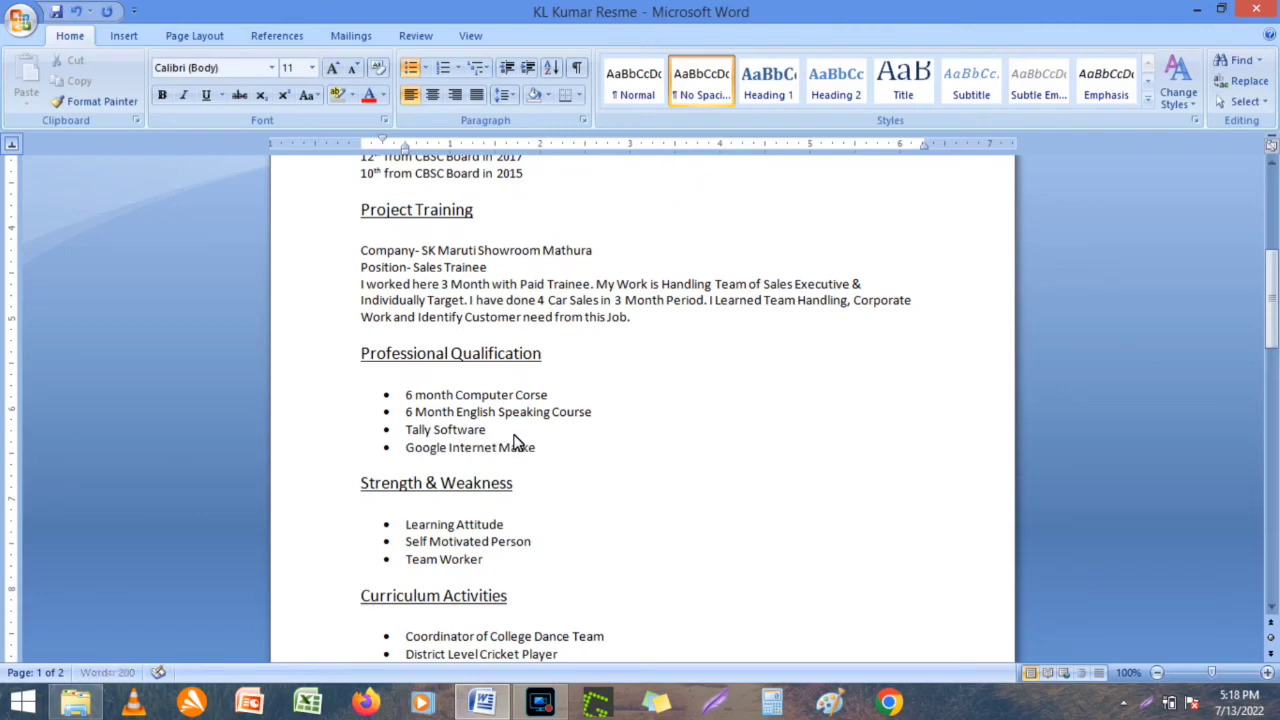
type("ting Certifies")
key("Return")
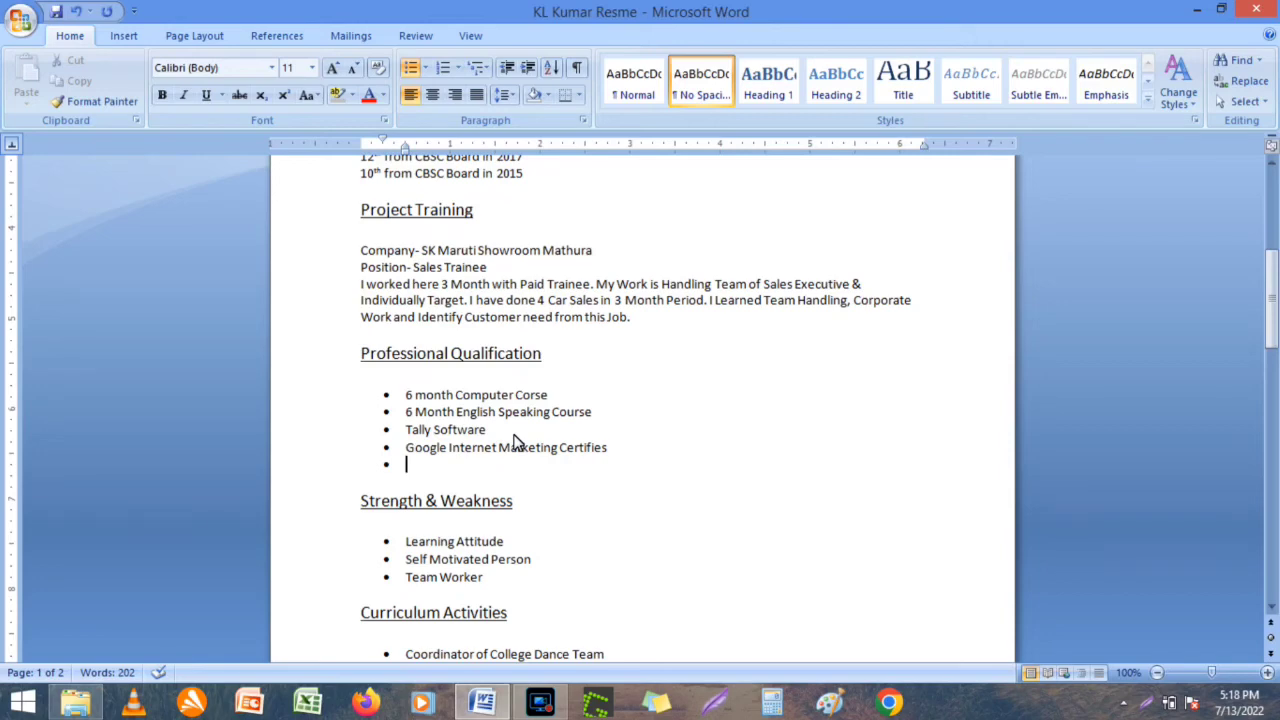
Add 'Six Sigma Beginner Level Certified', save, and start an empty bullet after Team Worker.
type("Six Sigma C")
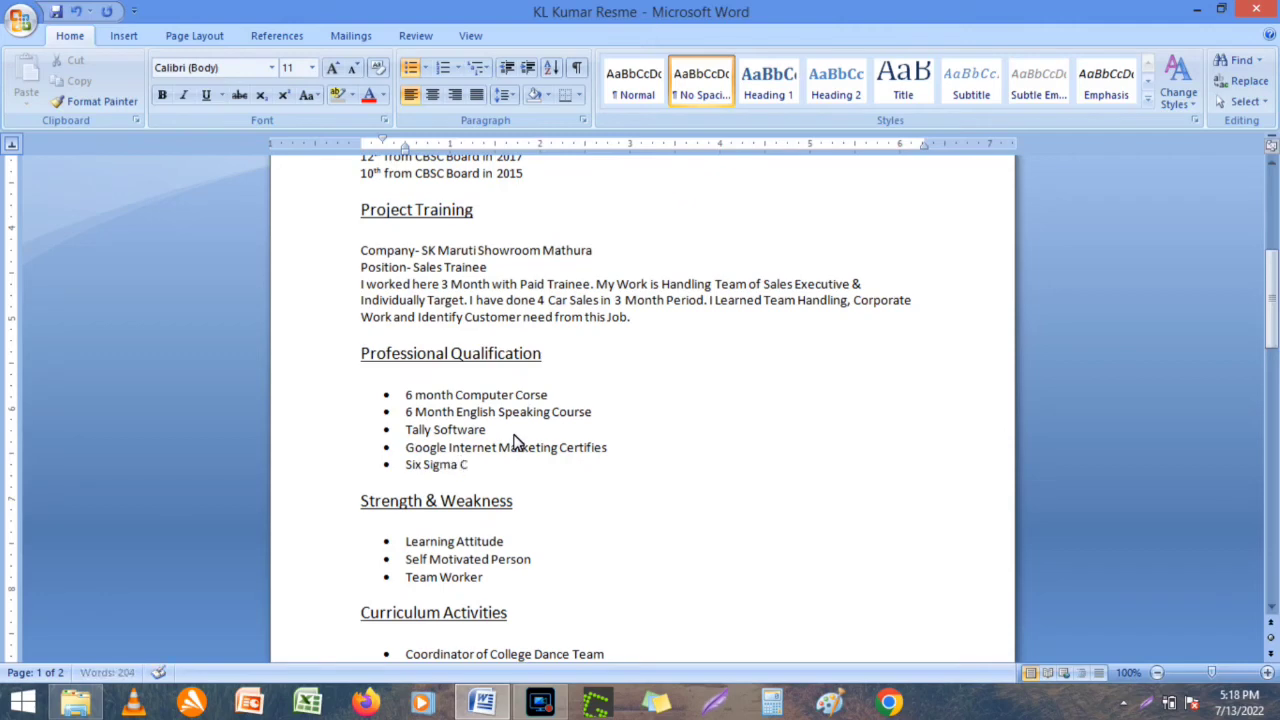
type("ertifi")
key("Left")
key("Left")
key("Left")
key("Left")
key("Left")
key("Left")
key("Left")
type("Beginer")
right_click(500, 468)
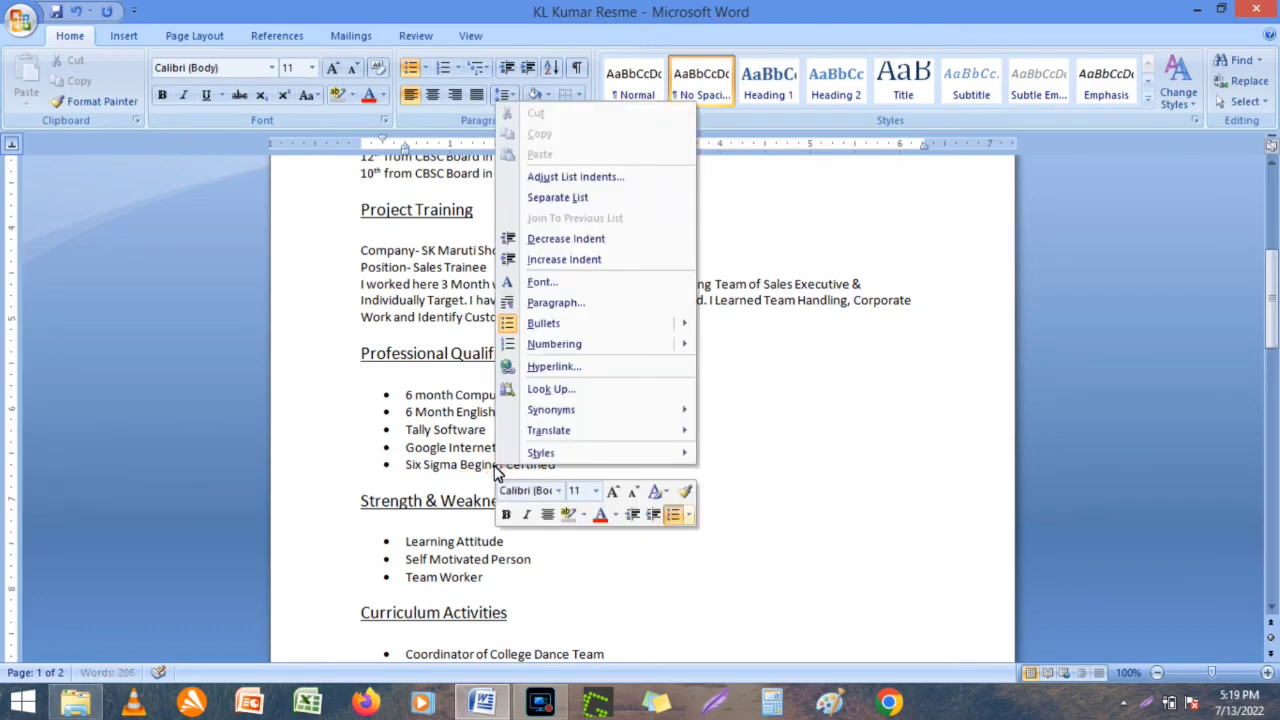
right_click(490, 466)
left_click(585, 247)
type("Level")
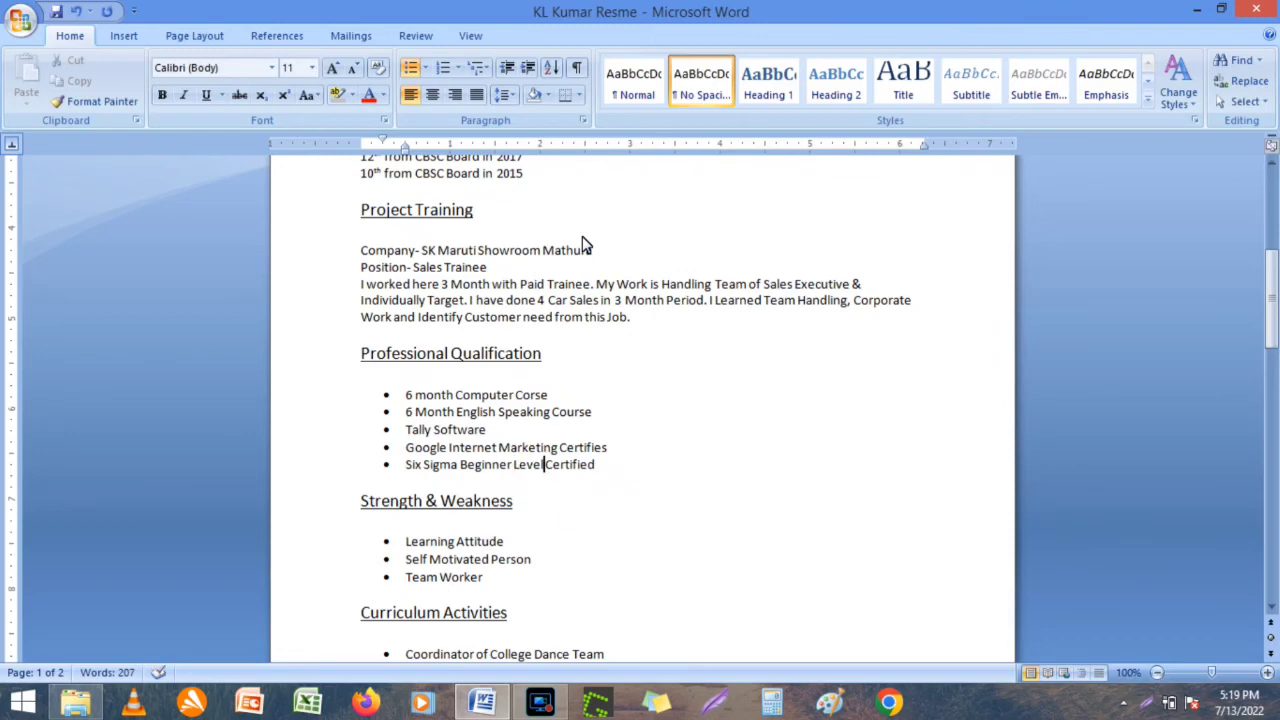
key("ctrl+s")
left_click(513, 588)
key("Return")
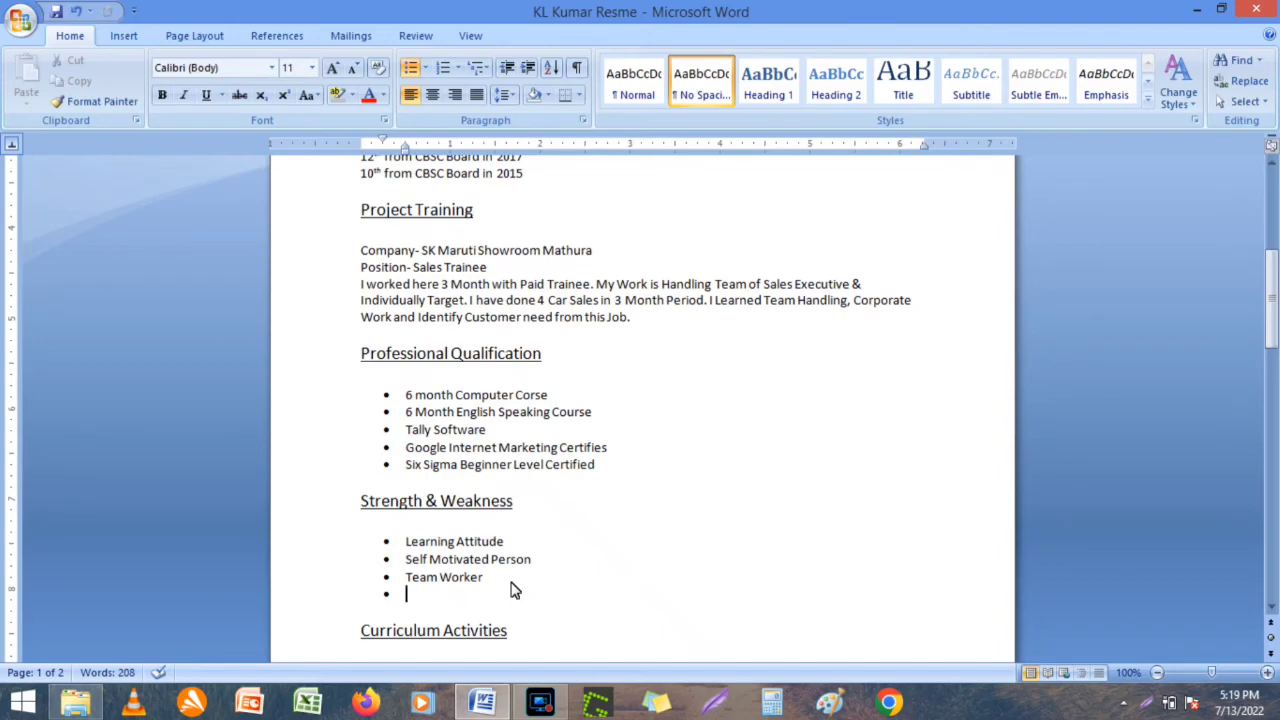
Add a 'Smart Worker' bullet to Strength & Weakness.
type("rd")
key("BackSpace")
type("Smart Worker")
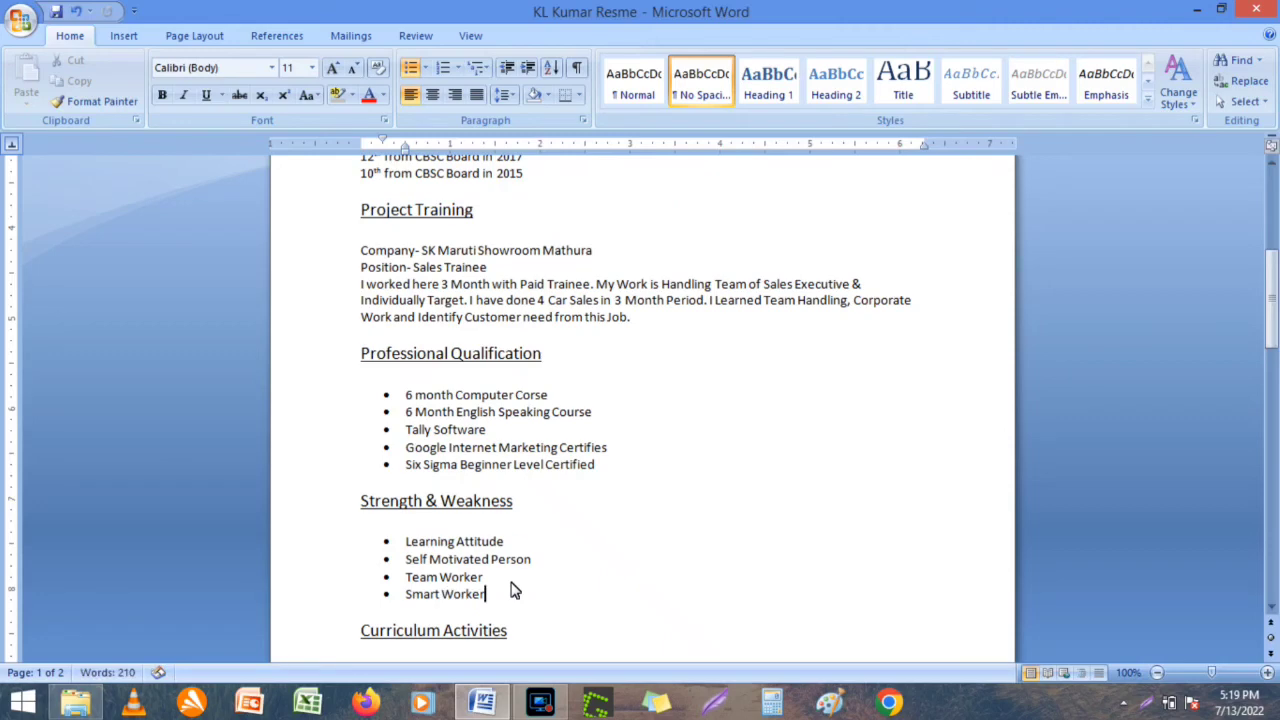
key("Return")
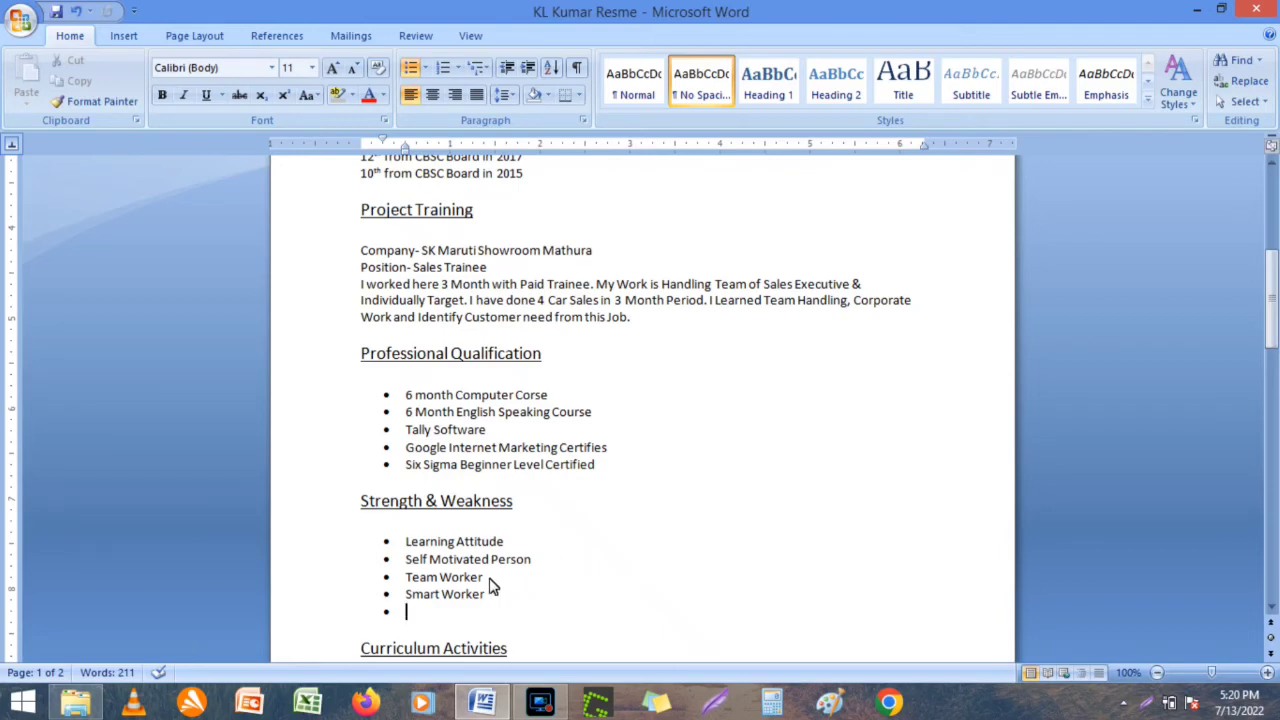
Fix the end of 'Team Worker' and fill the fifth bullet with 'Some time Emotional'.
left_click(485, 578)
key("BackSpace")
key("BackSpace")
key("BackSpace")
key("BackSpace")
key("BackSpace")
key("BackSpace")
type("Worker")
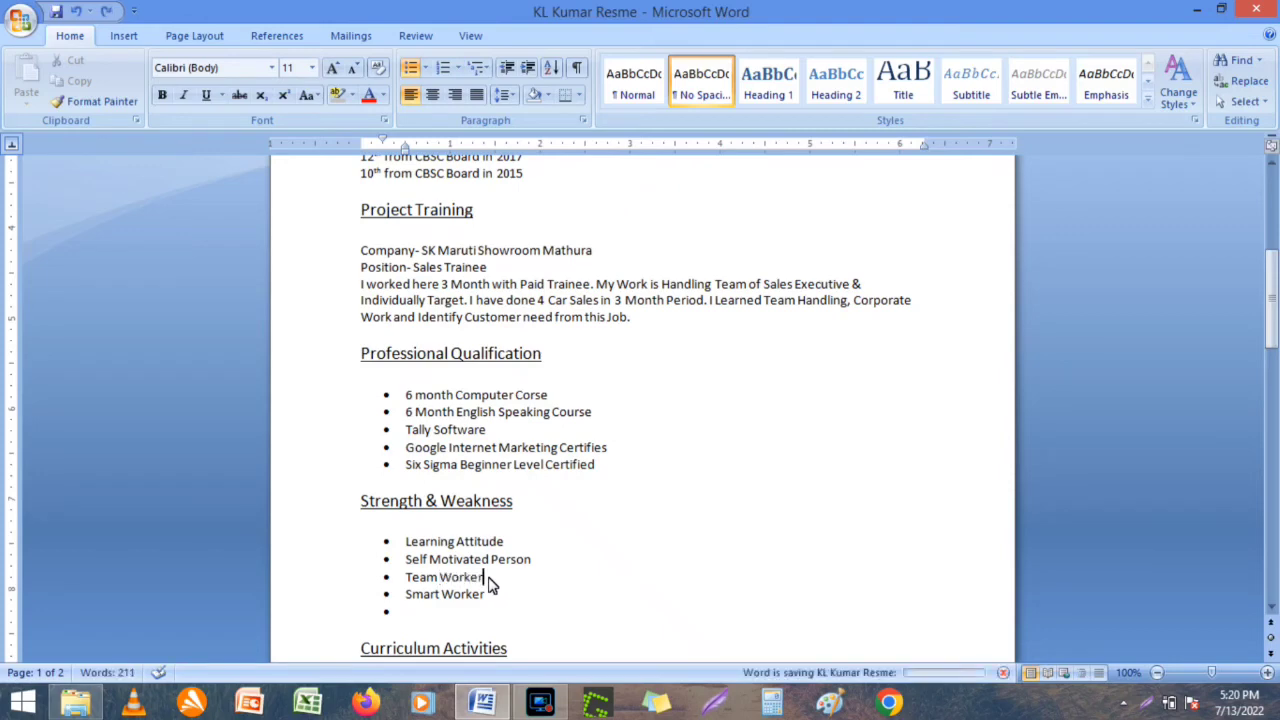
key("Down")
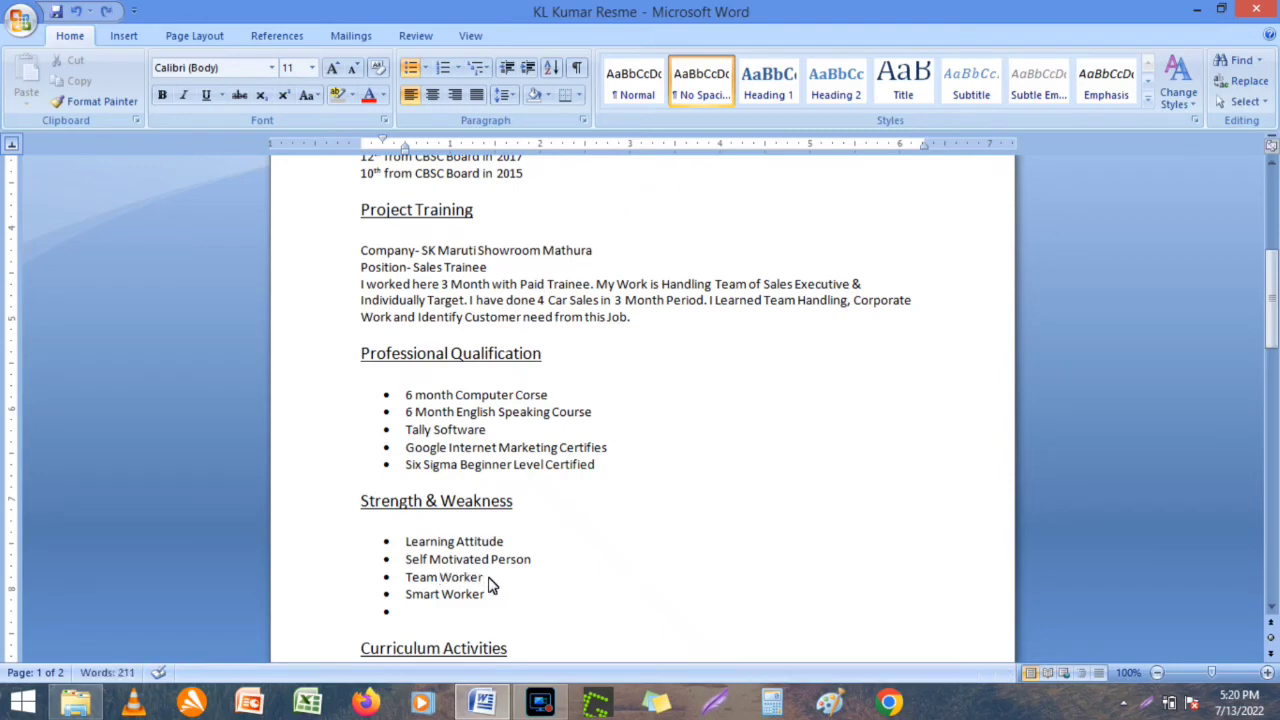
type("Emotional")
key("Left")
key("Left")
key("Left")
key("Left")
key("Left")
key("Left")
key("Left")
type("Some time")
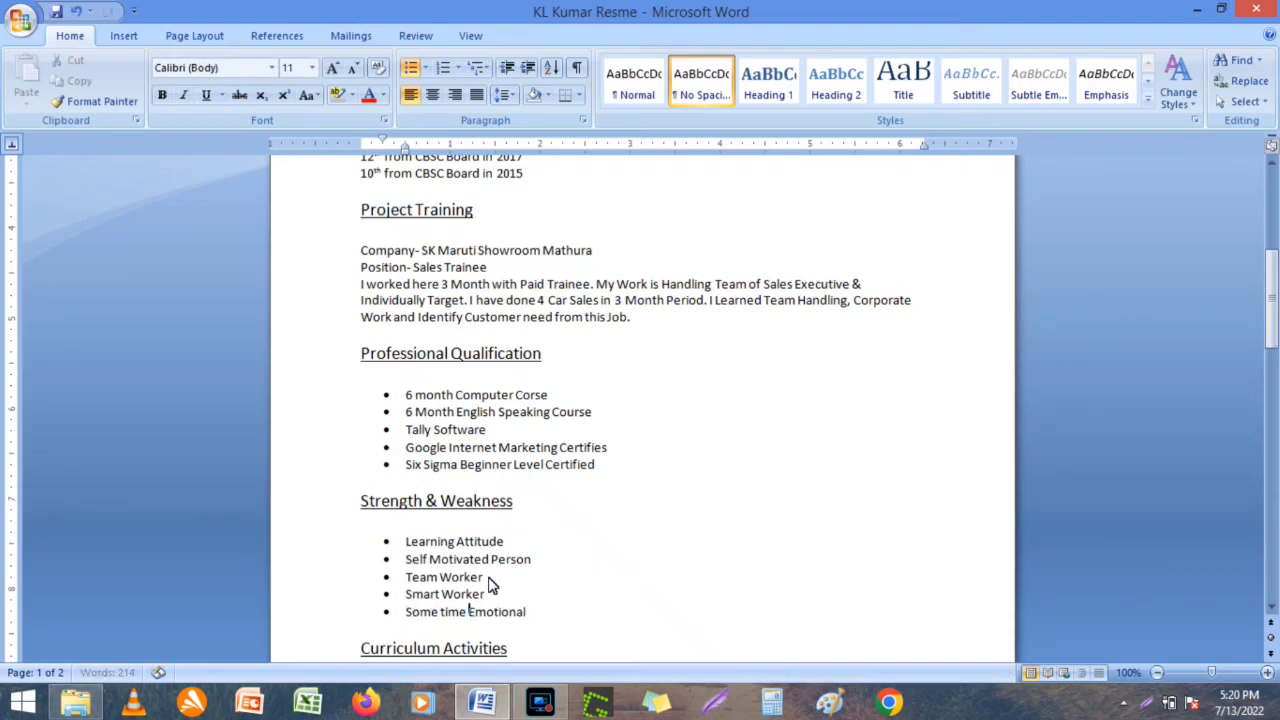
key("Down")
key("Down")
key("Down")
key("Down")
key("Down")
key("Down")
key("Down")
key("Down")
key("Down")
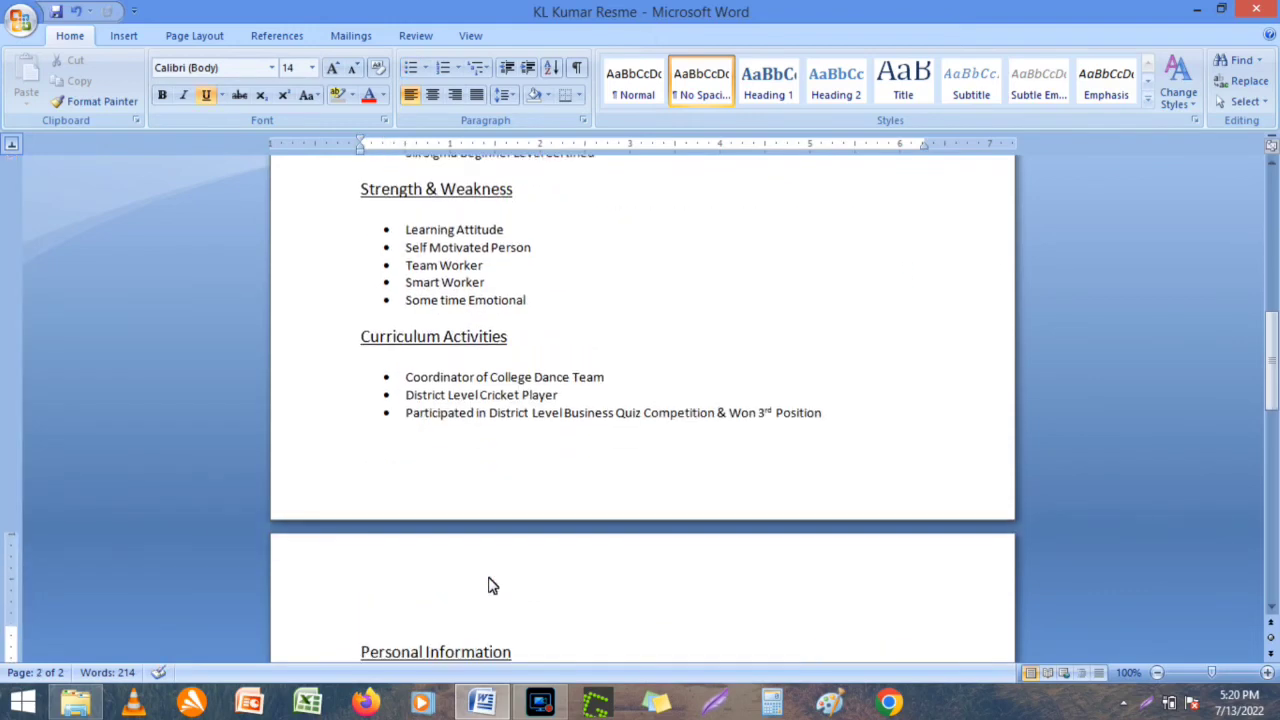
Insert '& Activity' before Team in the College Dance Team activity.
key("Down")
key("Down")
key("Down")
key("Down")
key("Down")
key("Down")
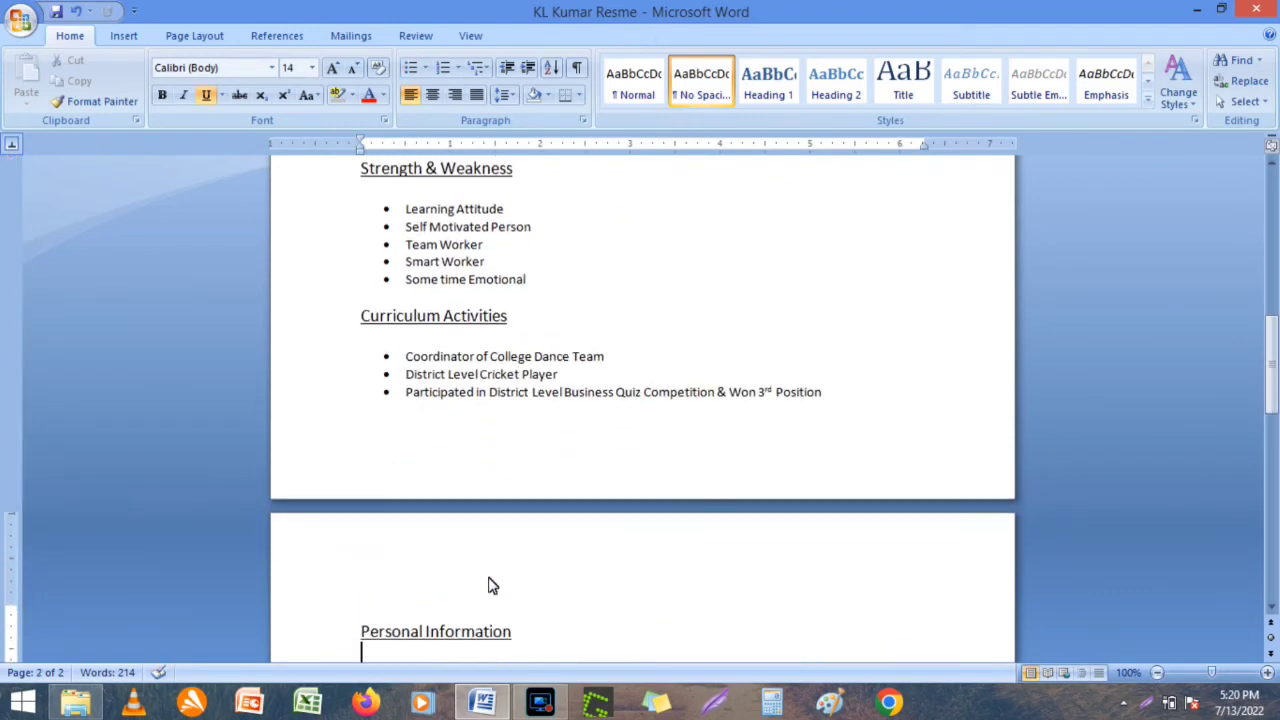
left_click(574, 258)
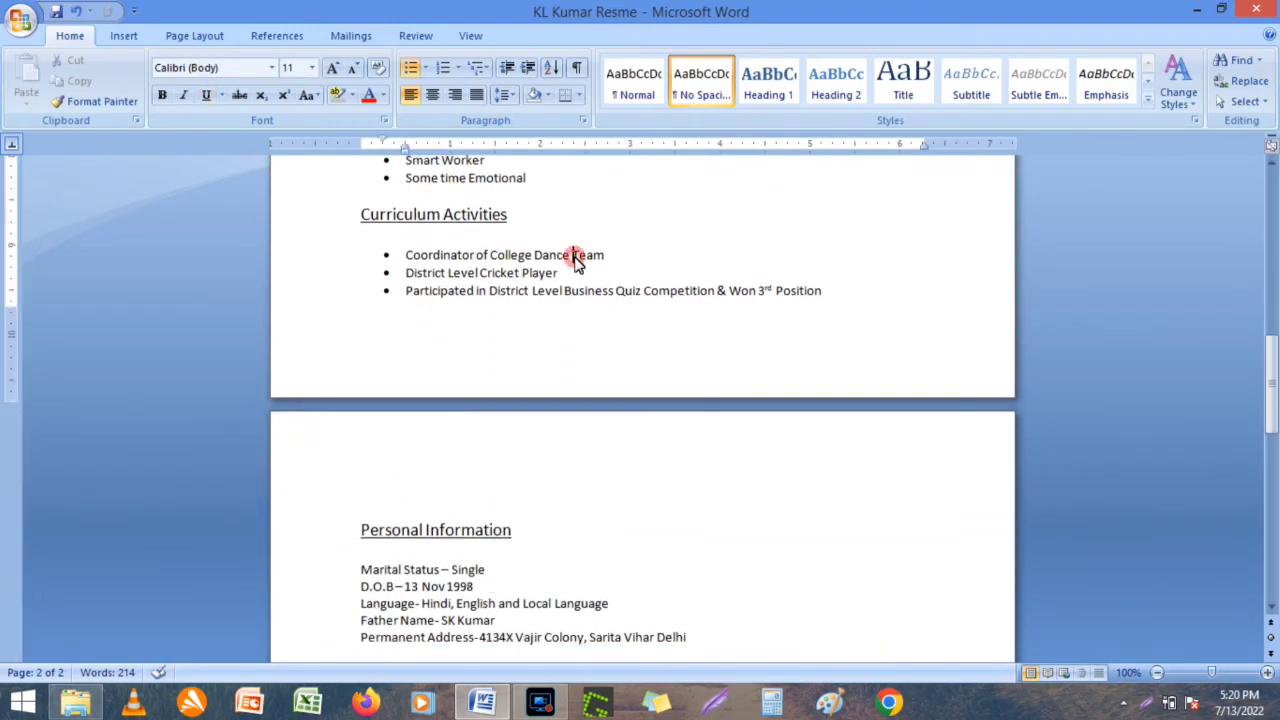
type("& Ad")
type("tivity")
Add a 'Part of College Management Committee' bullet, correcting the spelling of Committee.
key("ctrl+Return")
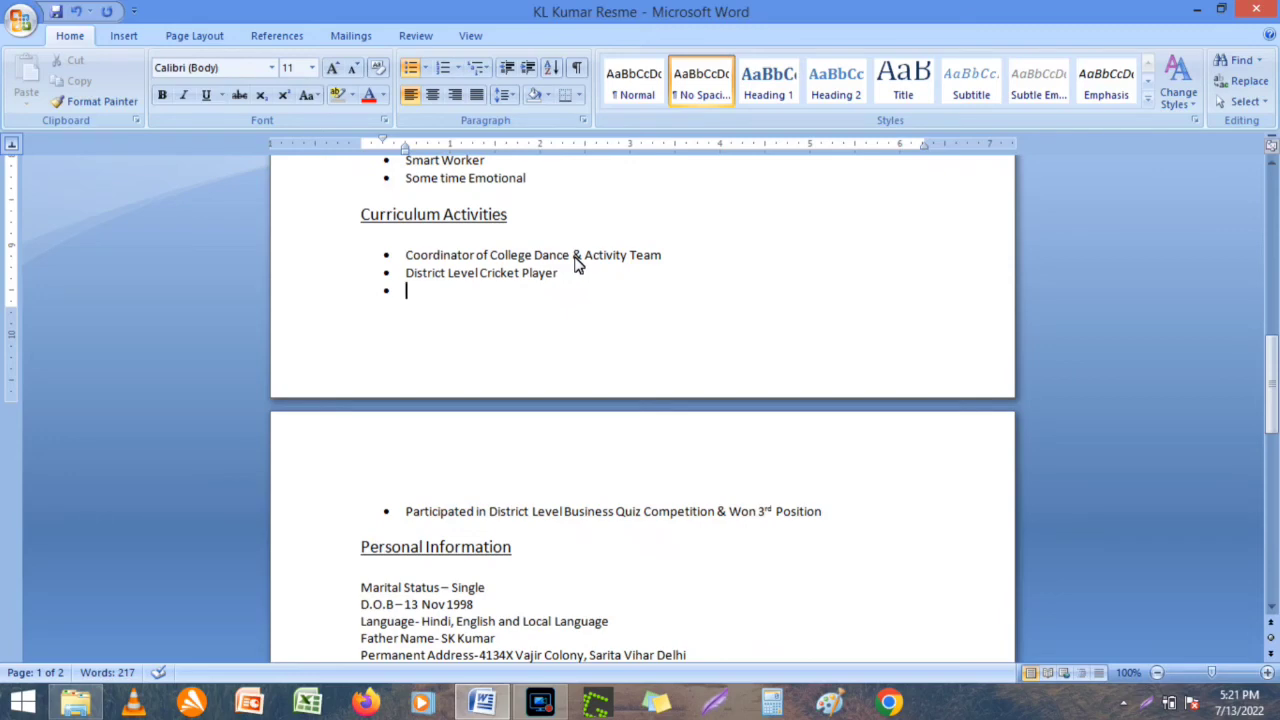
type("Part of College")
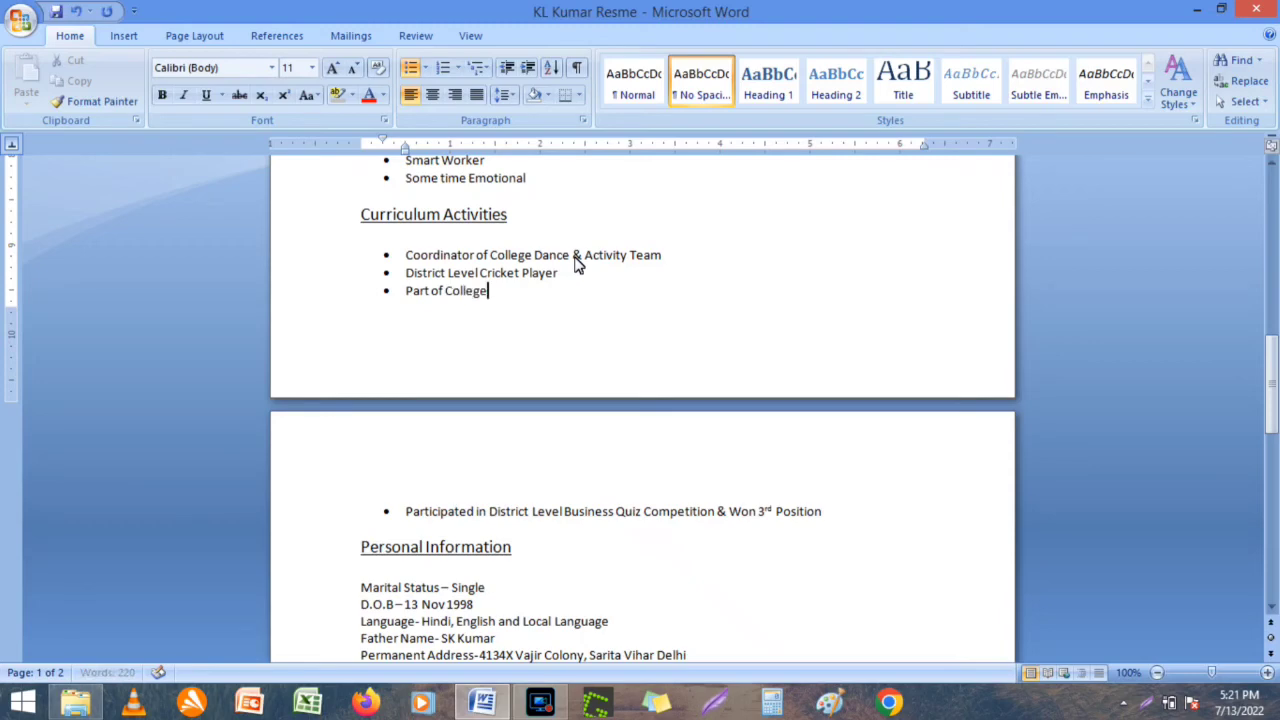
type(" Stu")
key("BackSpace")
key("BackSpace")
key("BackSpace")
type("Management Commitee")
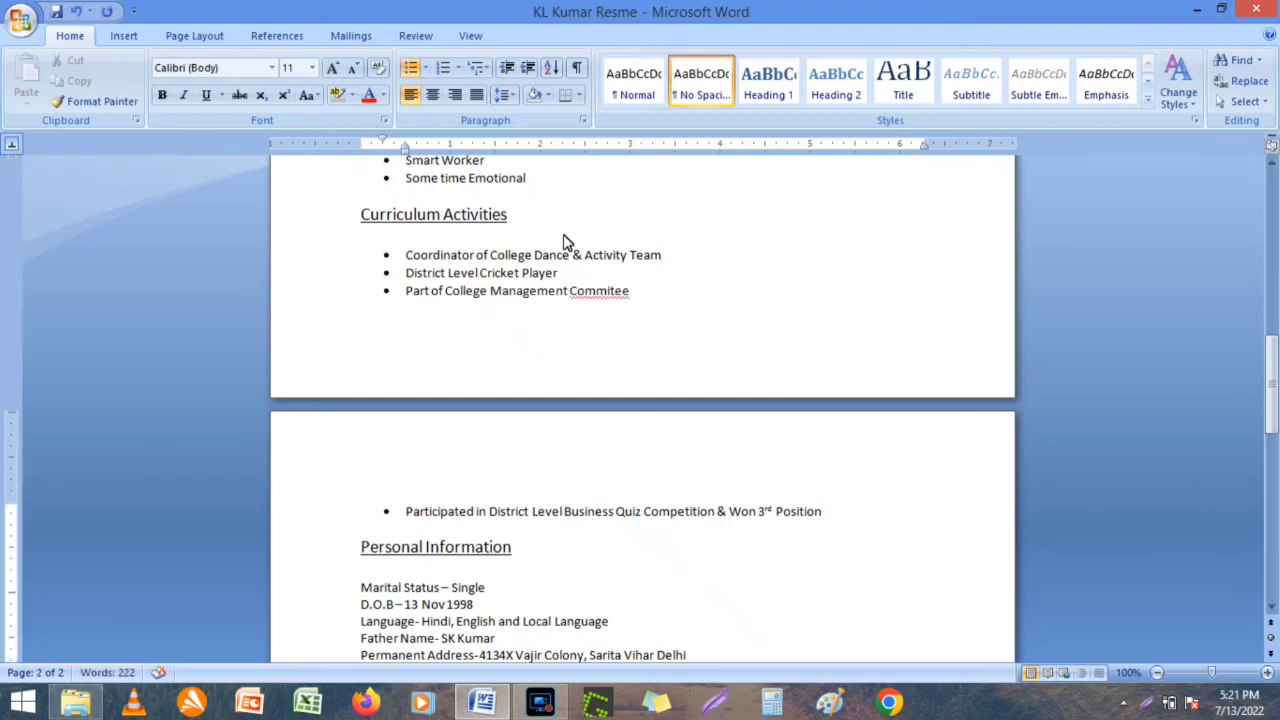
right_click(598, 292)
left_click(681, 309)
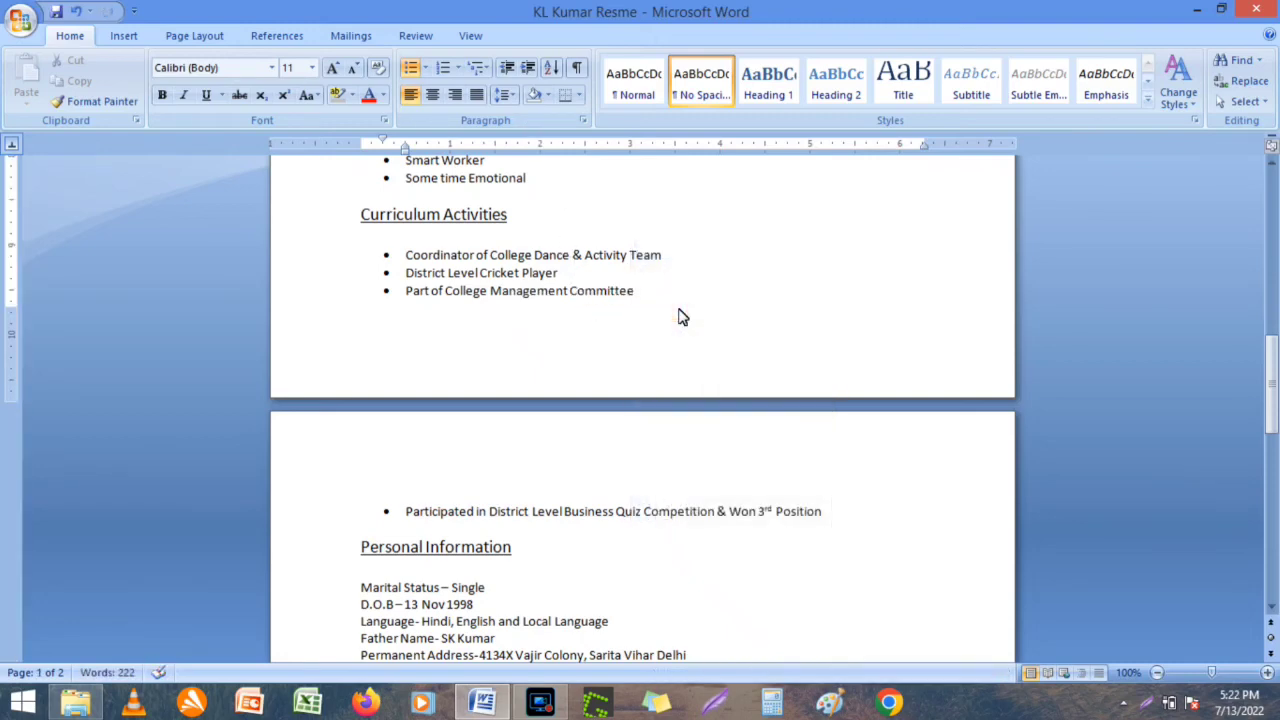
left_click(1270, 497)
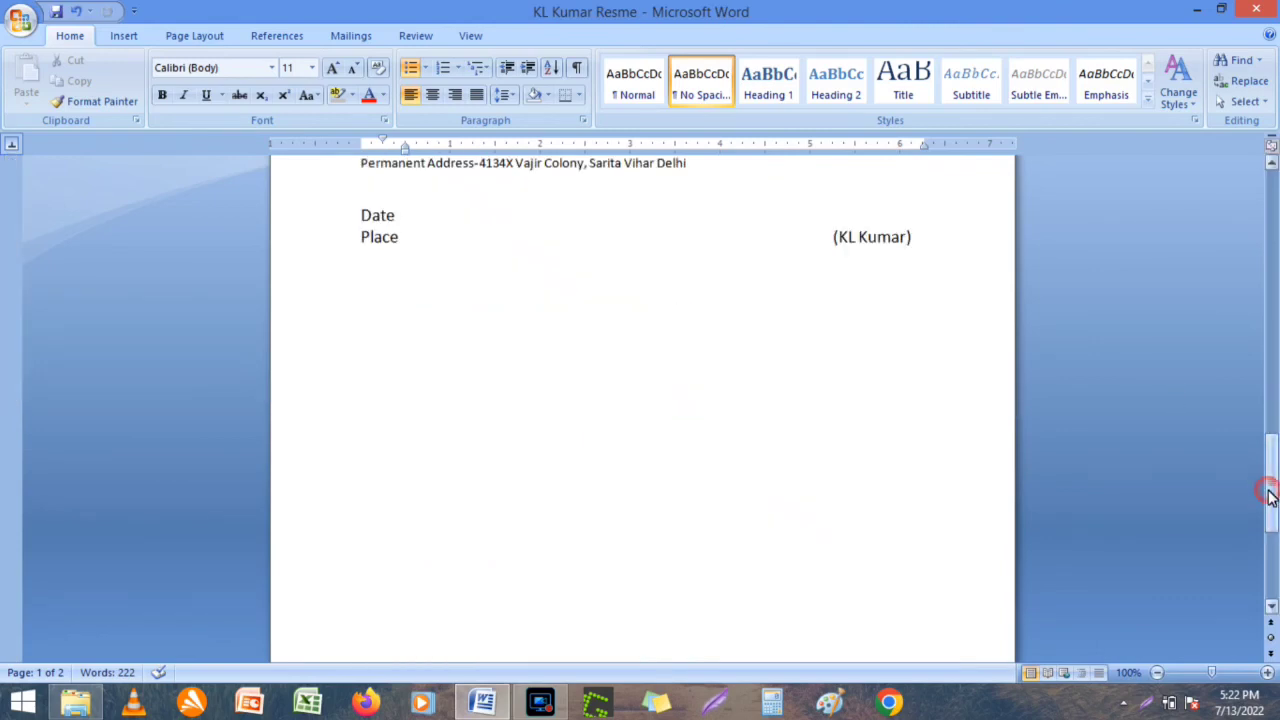
Delete the 'Some time Emotional' bullet from Strength & Weakness.
left_click_drag(1270, 497, 1273, 372)
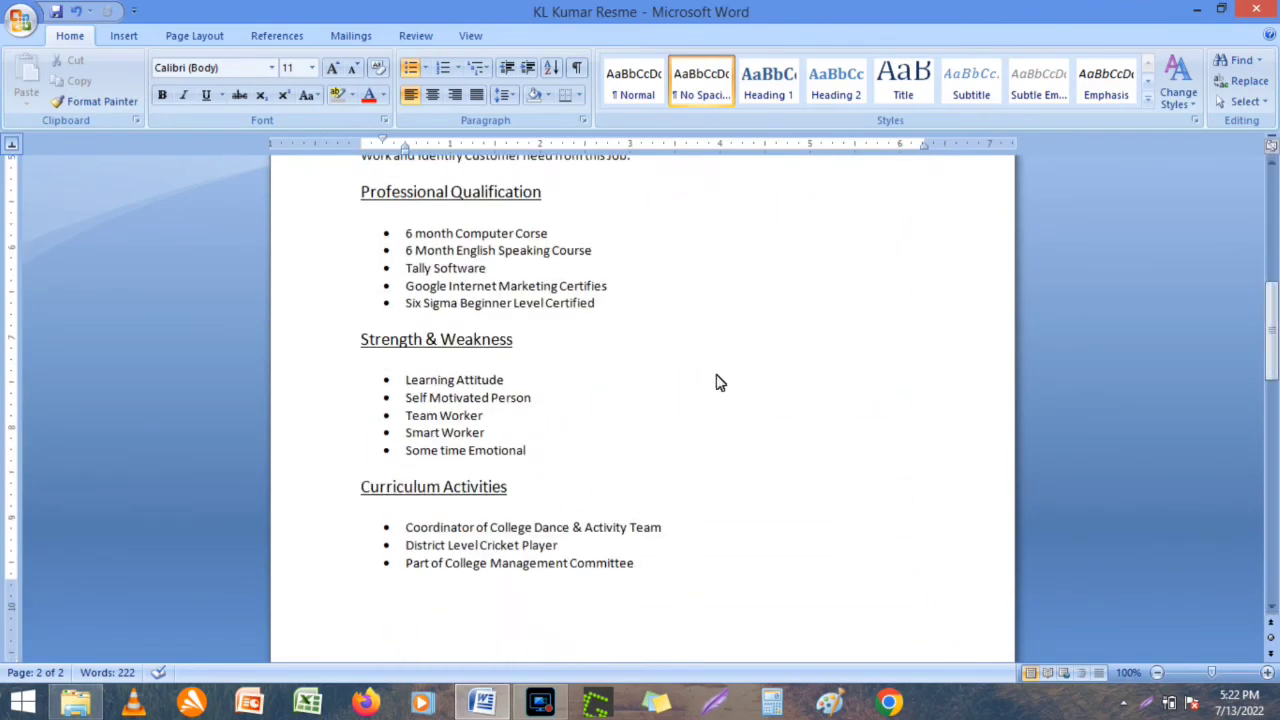
left_click(528, 452)
key("BackSpace")
key("BackSpace")
key("BackSpace")
key("BackSpace")
key("BackSpace")
key("BackSpace")
key("BackSpace")
key("BackSpace")
key("BackSpace")
key("BackSpace")
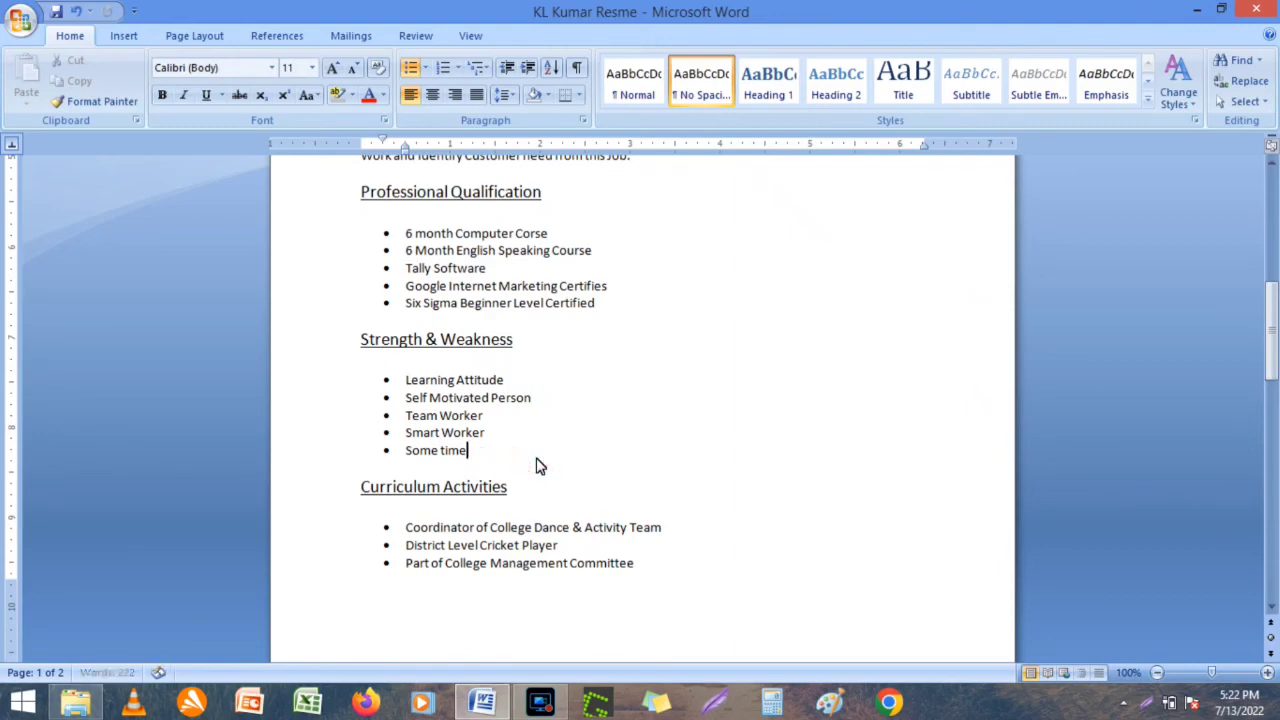
key("BackSpace")
key("BackSpace")
key("BackSpace")
key("BackSpace")
key("BackSpace")
key("BackSpace")
key("BackSpace")
key("BackSpace")
key("BackSpace")
key("BackSpace")
key("BackSpace")
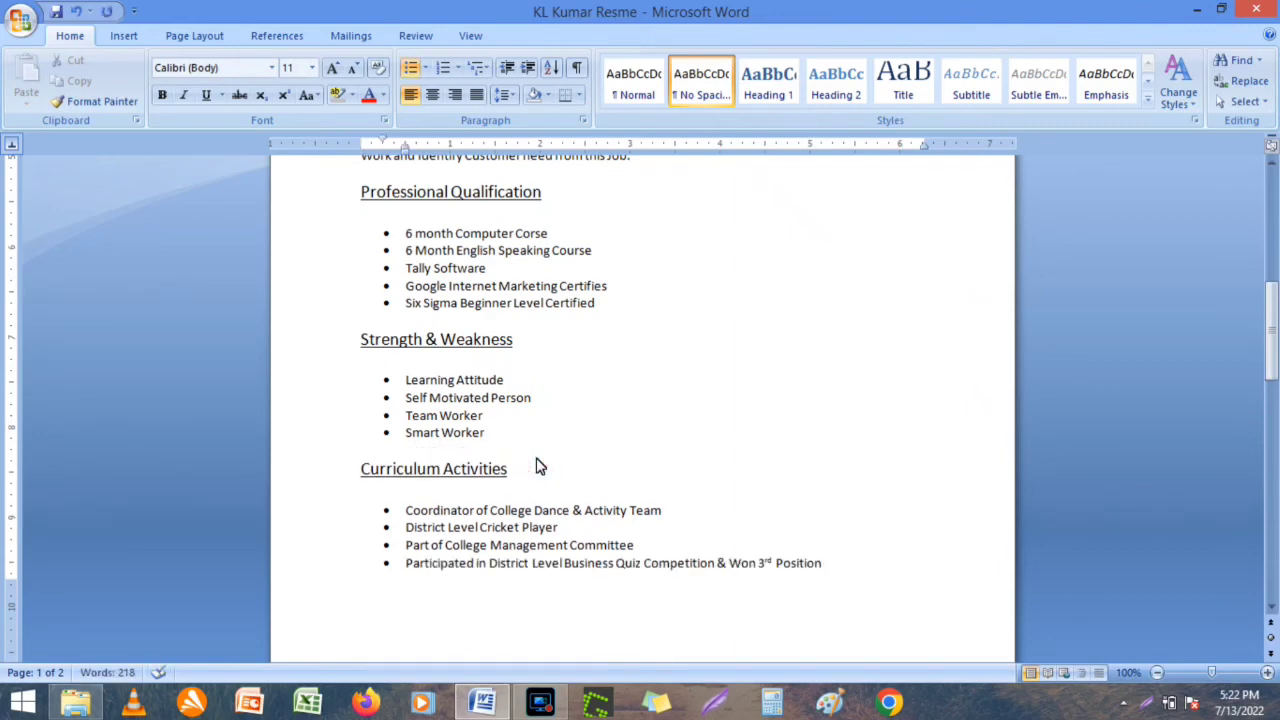
Add 'Native Place- uttar Pradesh' on a new line below D.O.B.
key("Down")
key("Down")
key("Down")
key("Down")
key("Down")
key("Down")
key("Down")
key("Down")
key("Down")
key("Down")
key("Down")
key("Down")
key("Down")
key("Down")
key("Down")
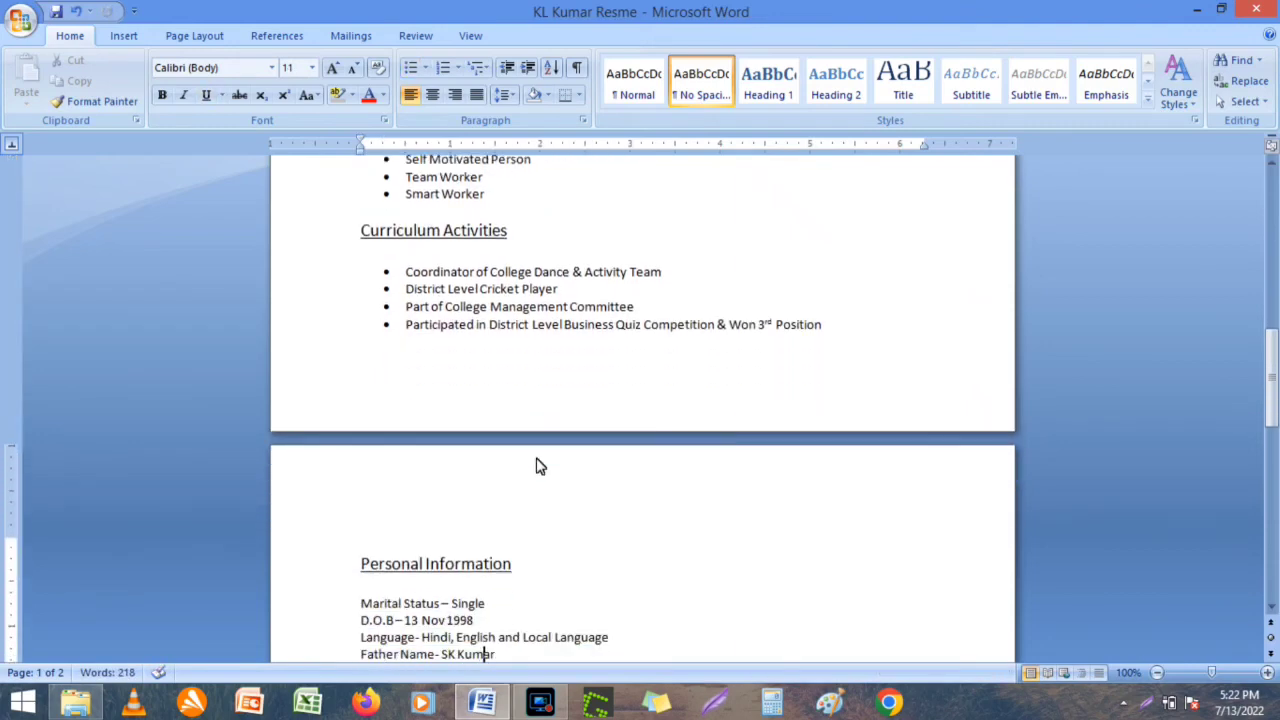
key("Down")
key("Down")
key("Down")
key("Down")
key("Down")
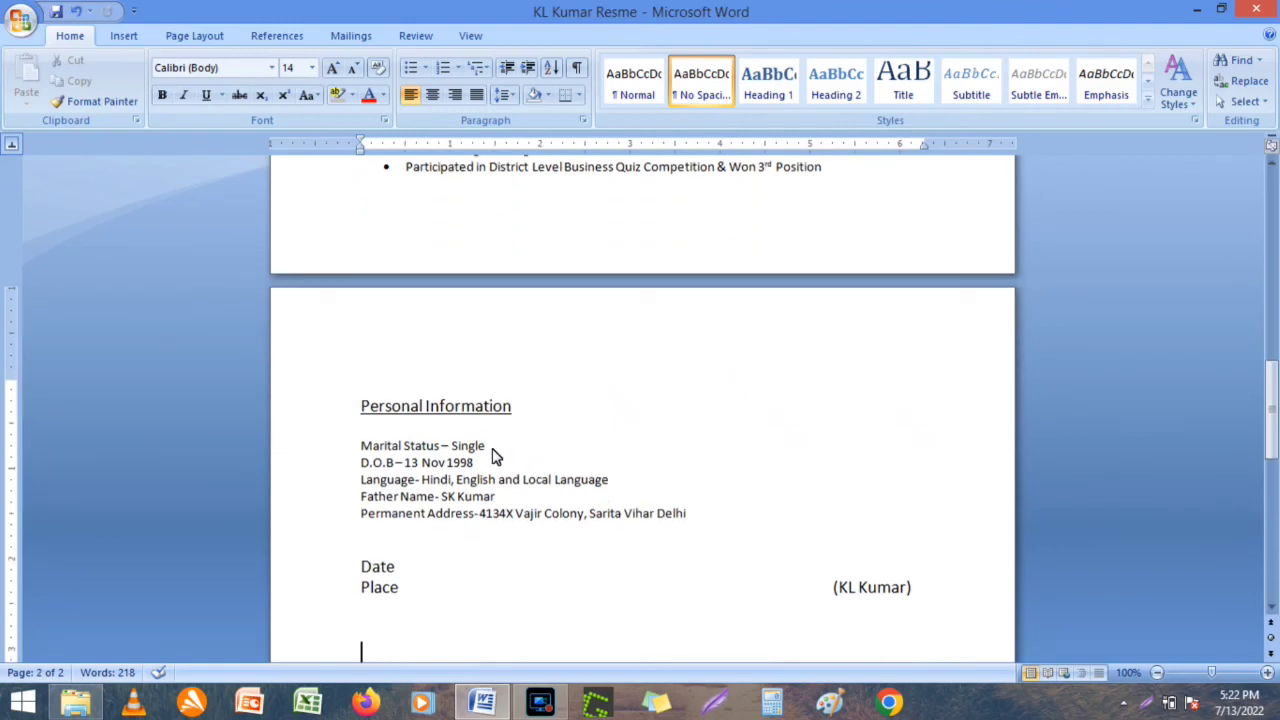
left_click(500, 456)
left_click(540, 466)
key("Return")
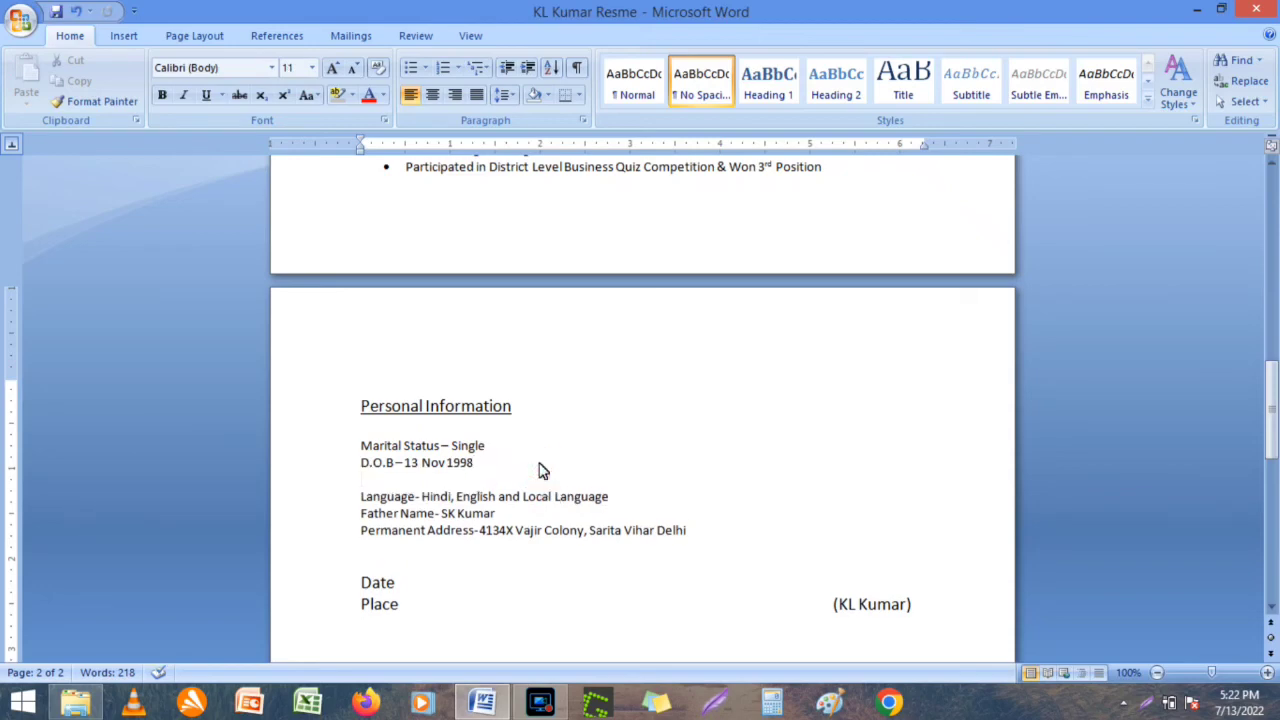
type("Native Place")
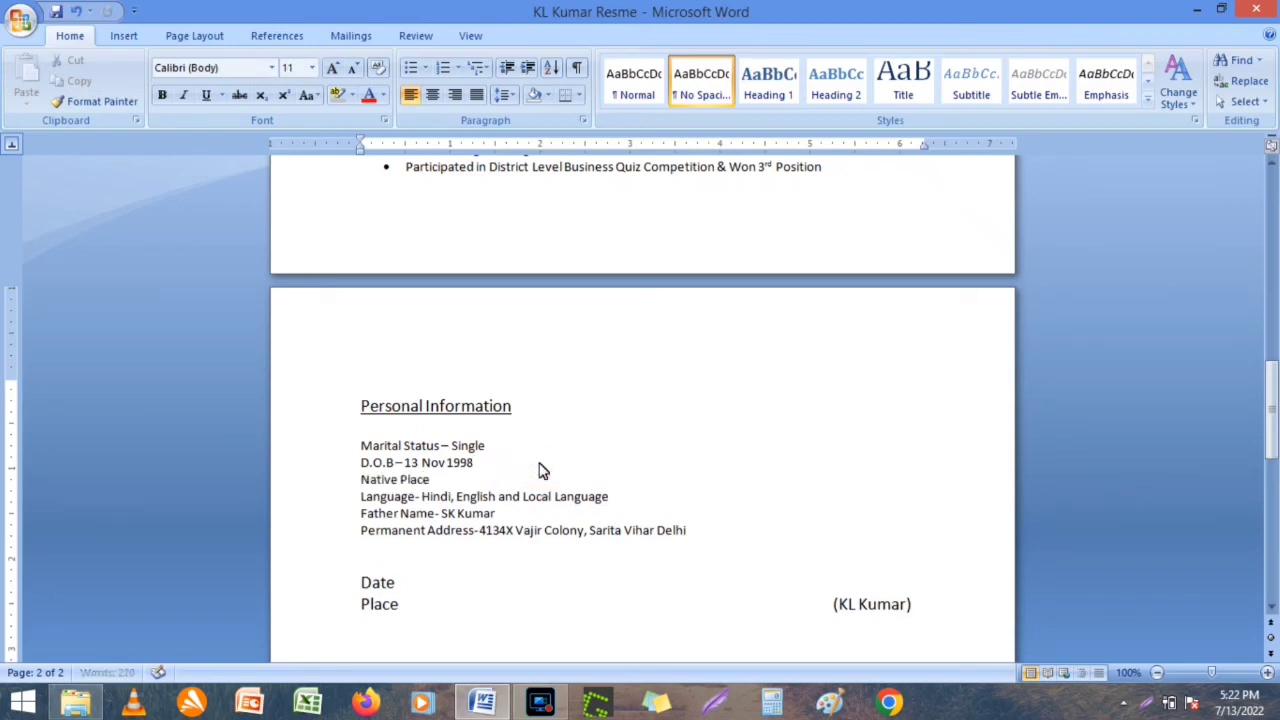
type("- uttar Pradesh")
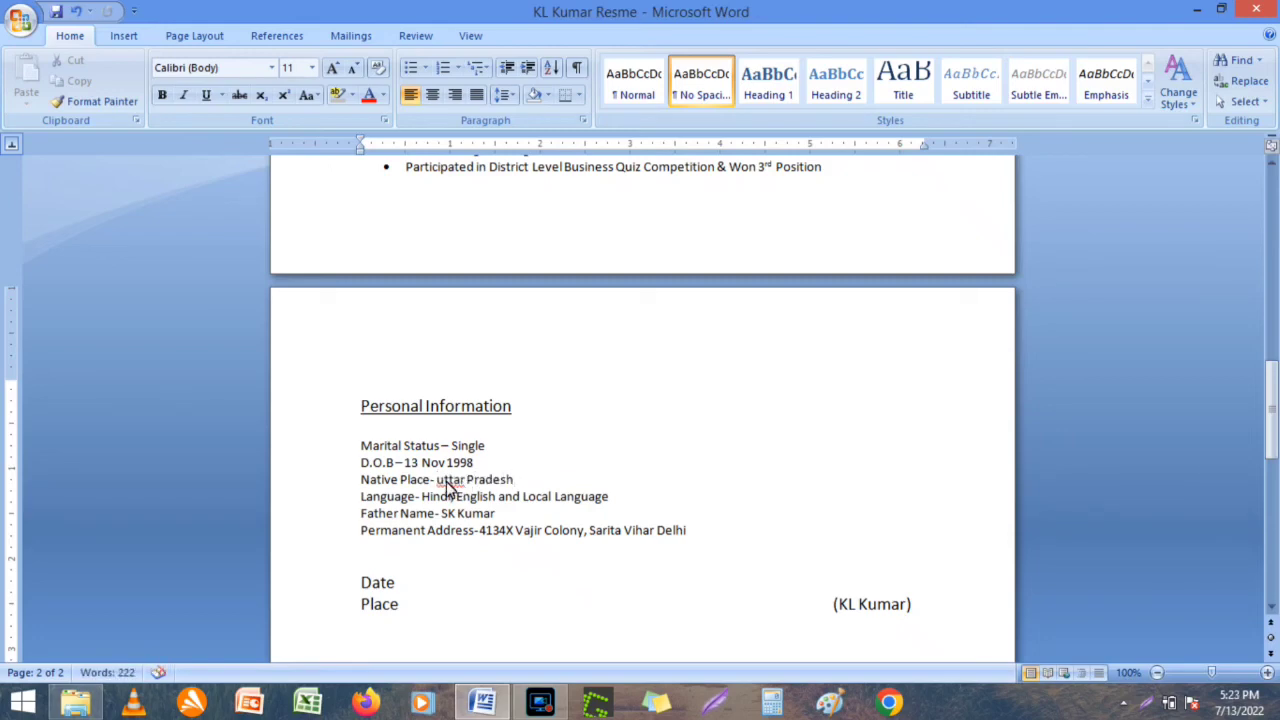
Capitalize the U in 'Uttar Pradesh' on the Native Place line.
left_click(445, 481)
key("BackSpace")
type("U")
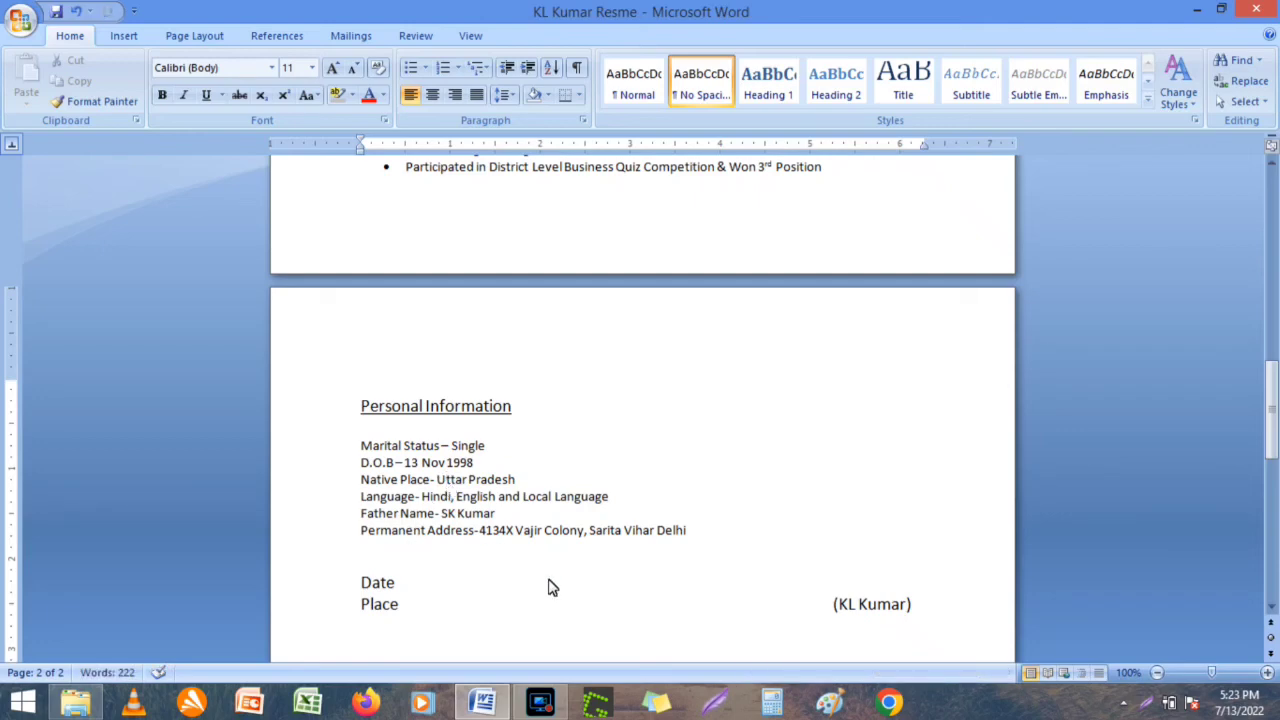
Turn the signature labels into 'Date-' and 'Place-', separated by a blank line.
left_click(486, 562)
key("Return")
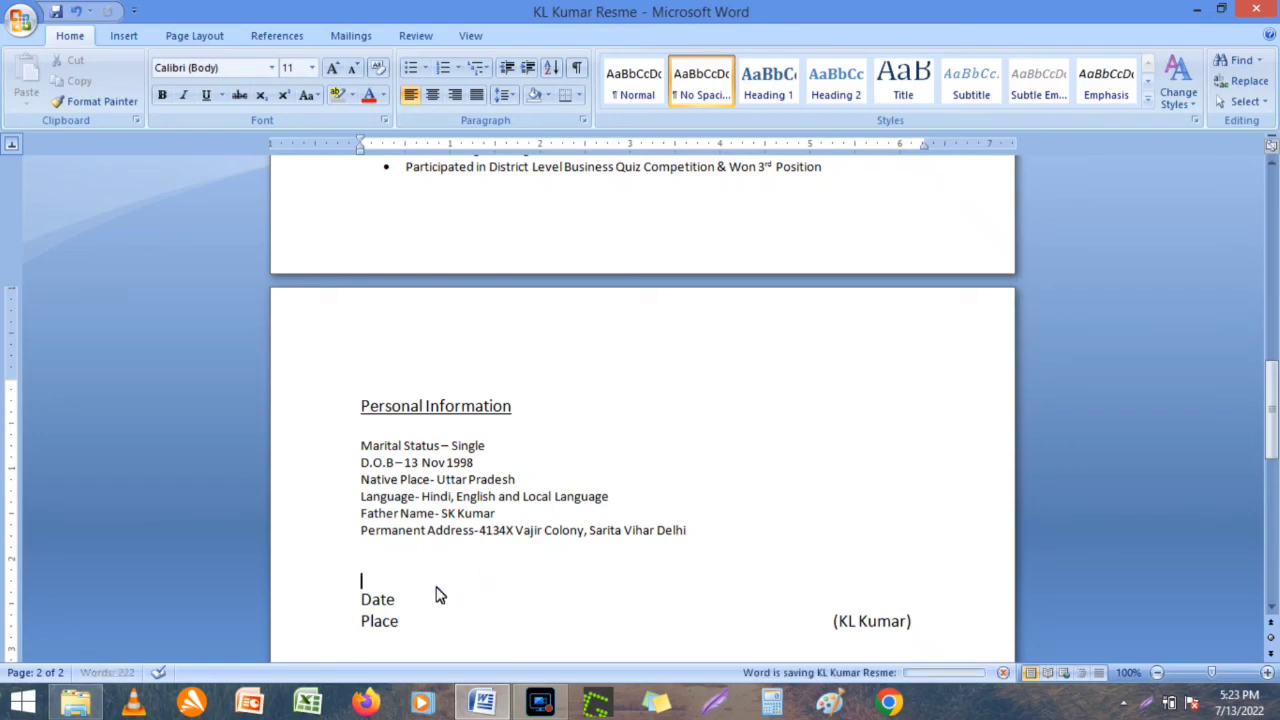
left_click(417, 604)
type("-")
key("Return")
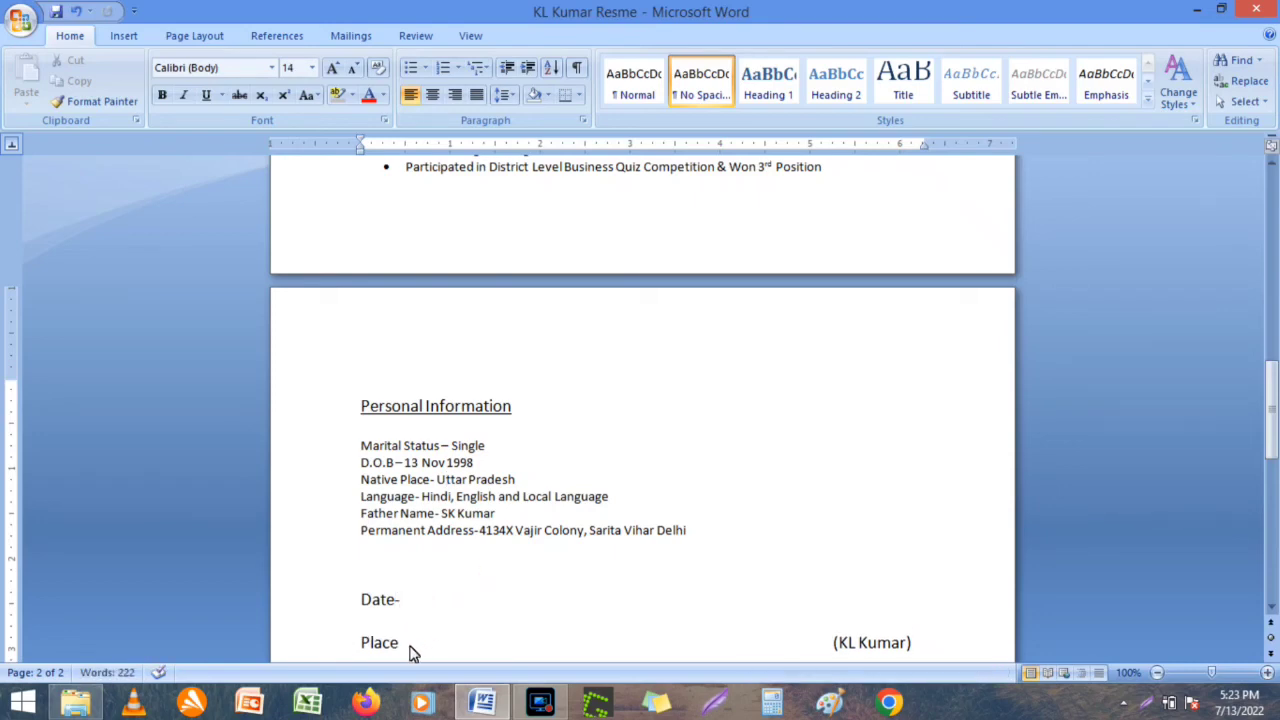
left_click(408, 650)
key("BackSpace")
key("BackSpace")
key("BackSpace")
type("e-")
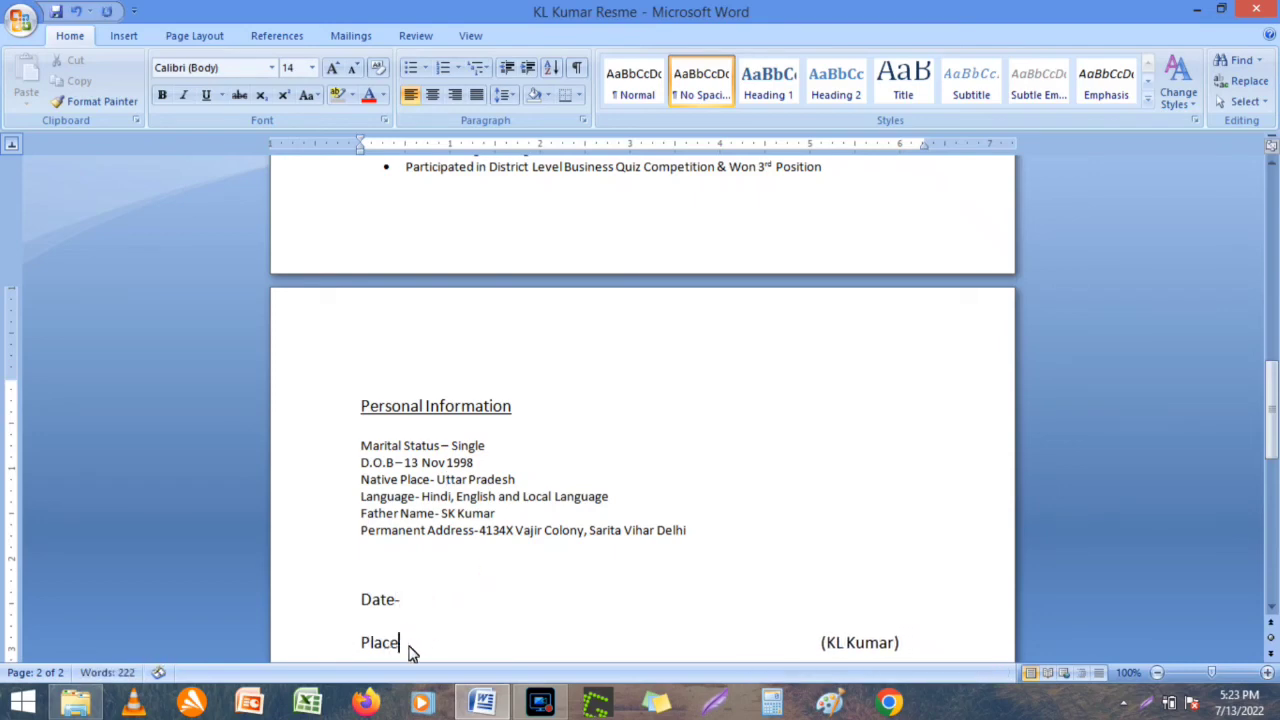
Save the resume and keep it in Print Layout view.
key("ctrl+s")
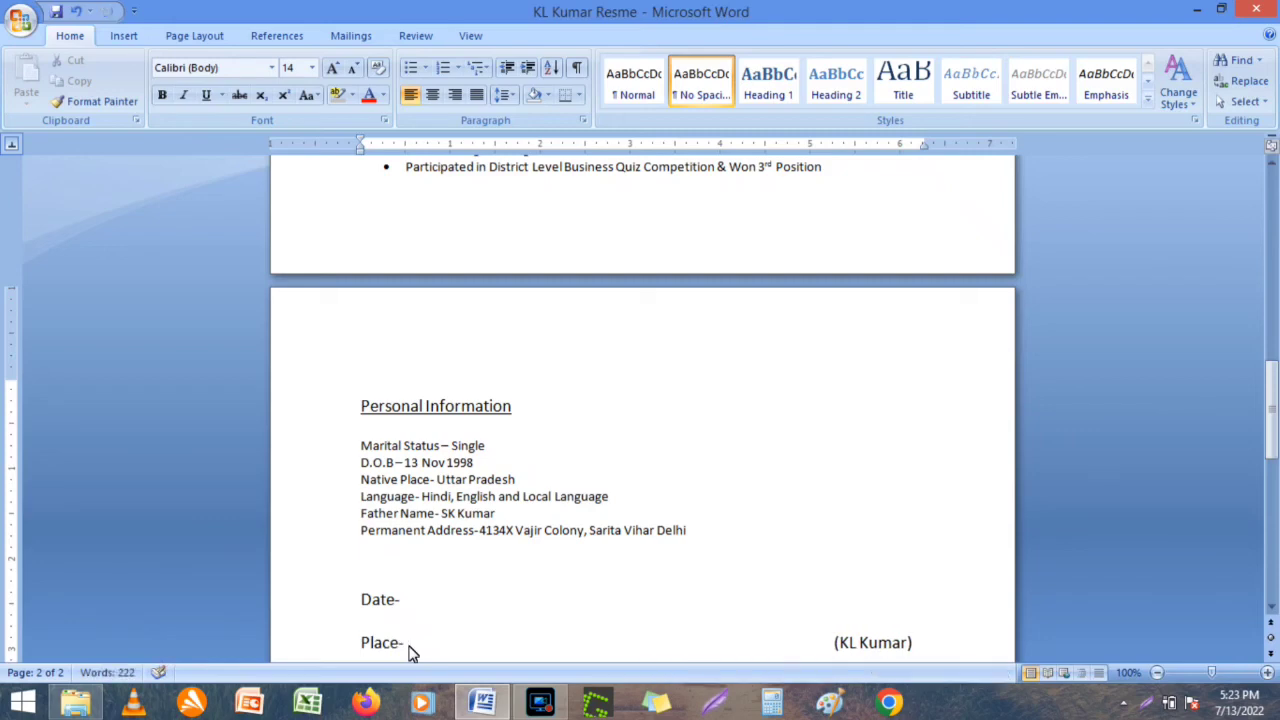
left_click(470, 35)
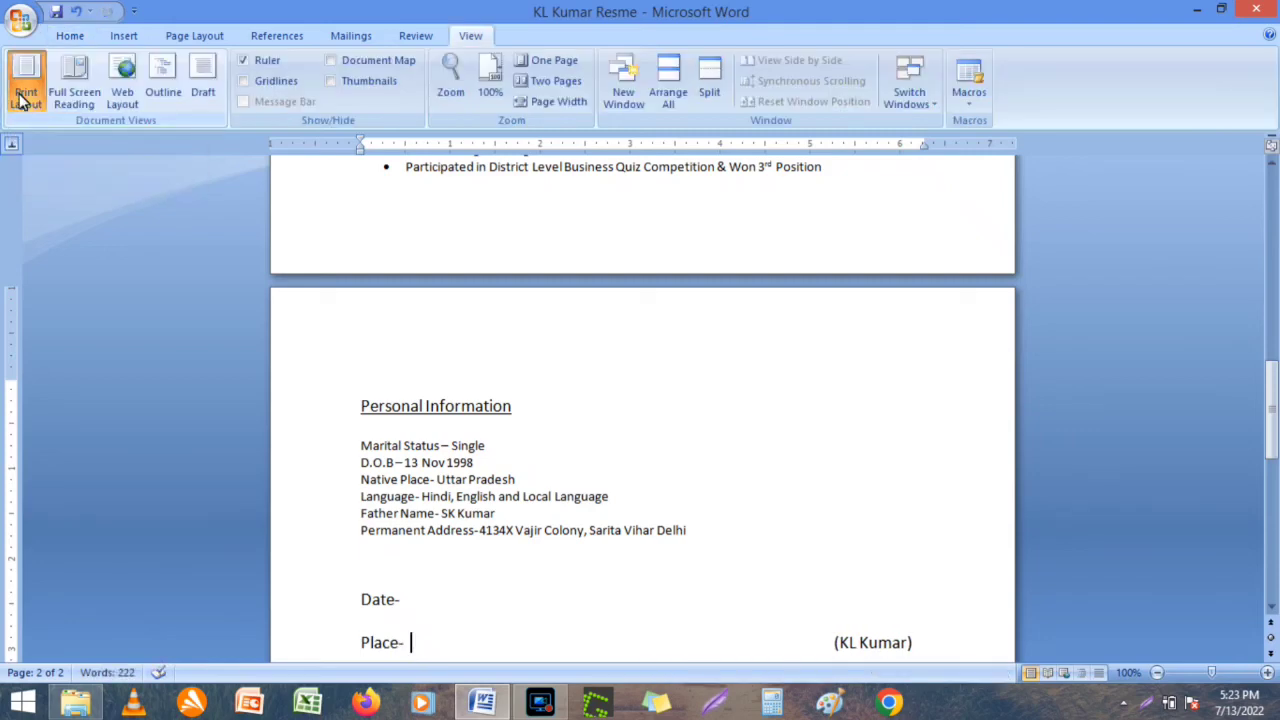
left_click(607, 368)
left_click(70, 36)
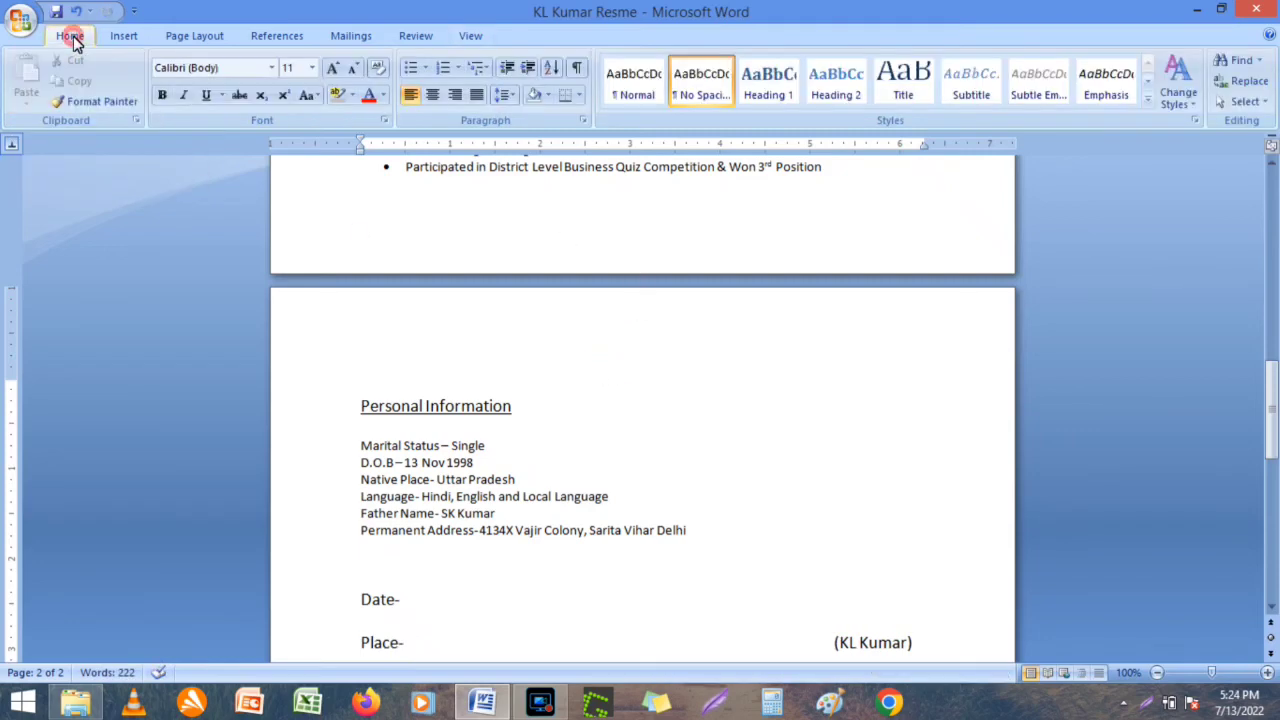
Check both pages of the resume side by side in Print Preview, then close it.
left_click(22, 24)
mouse_move(60, 230)
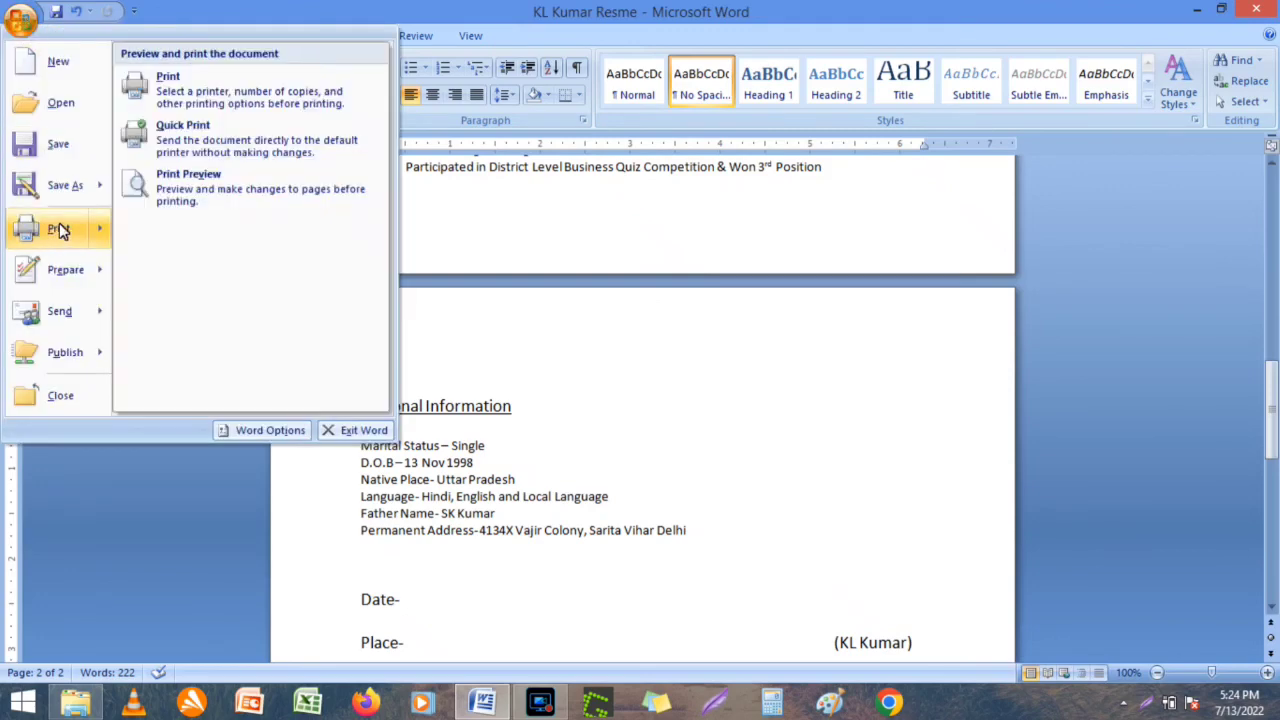
left_click(195, 197)
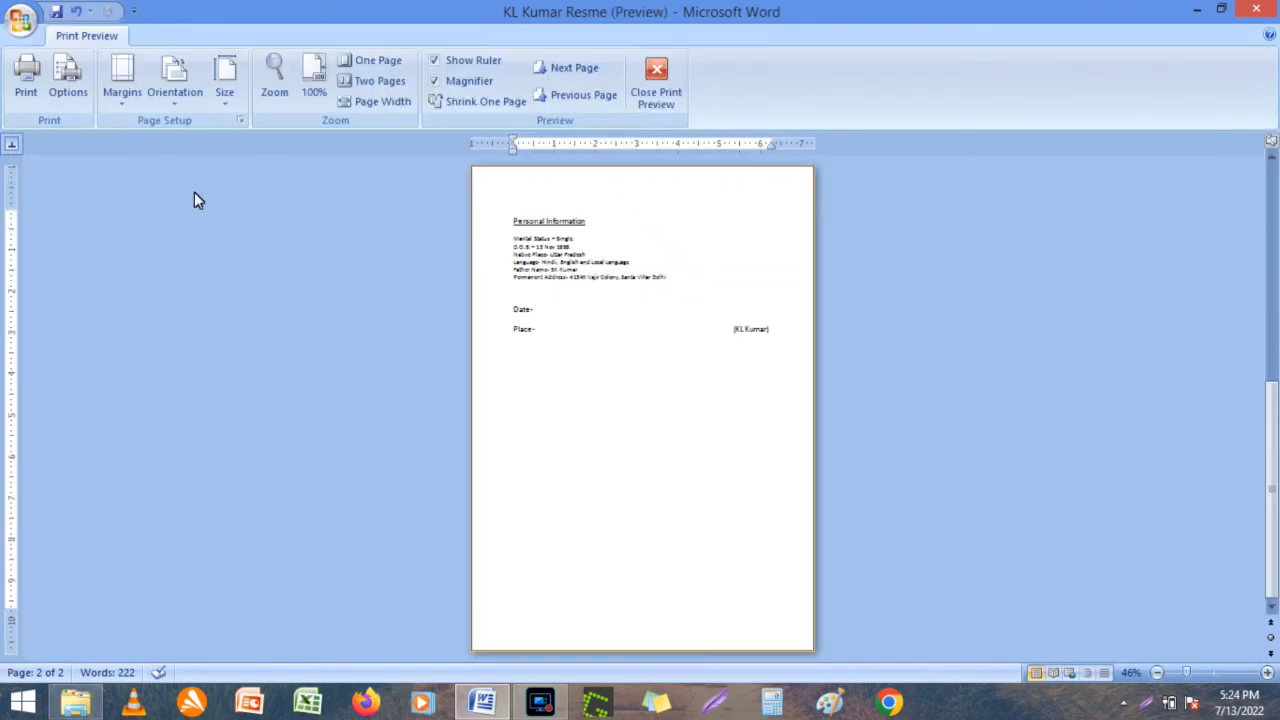
left_click(1274, 185)
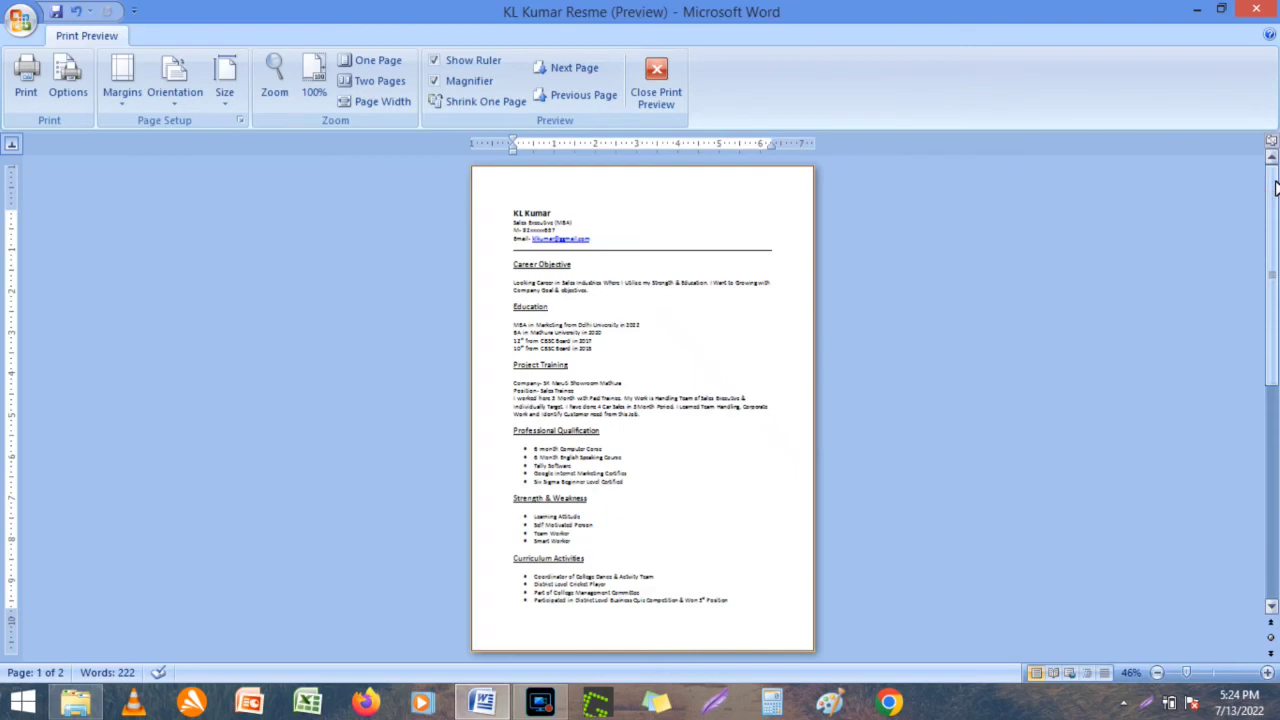
left_click(1267, 672)
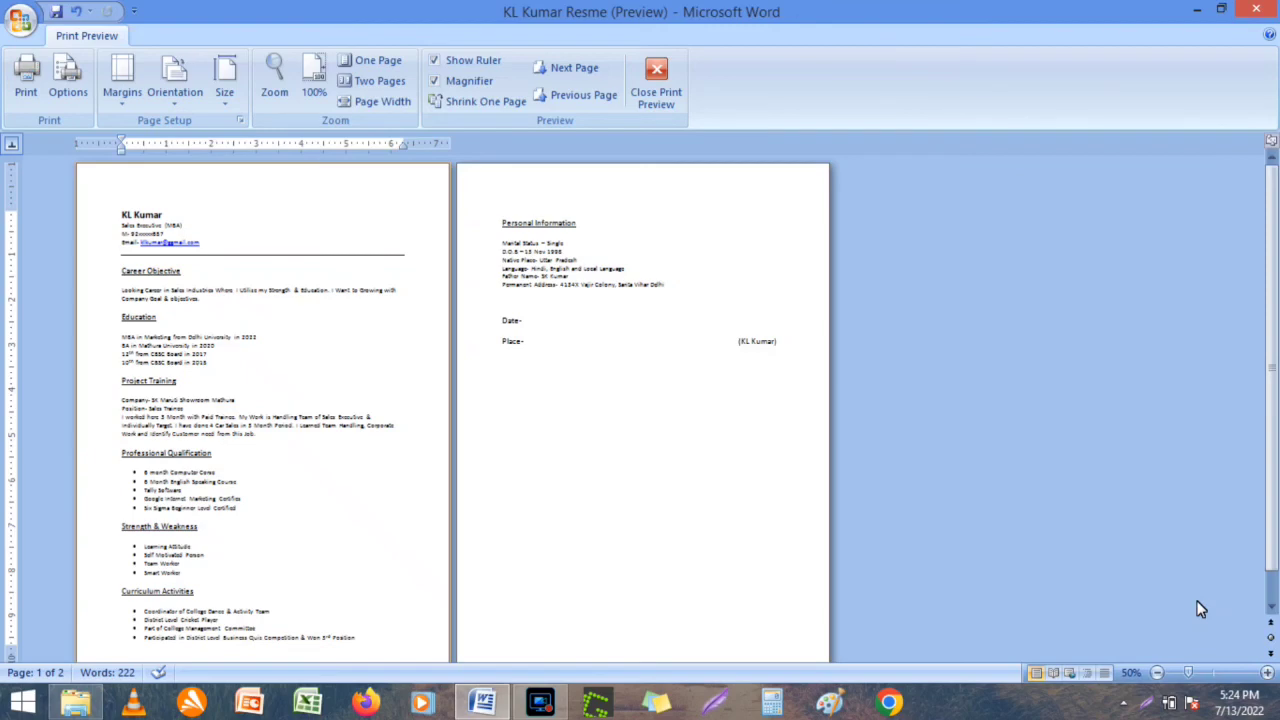
left_click(656, 92)
left_click(1275, 226)
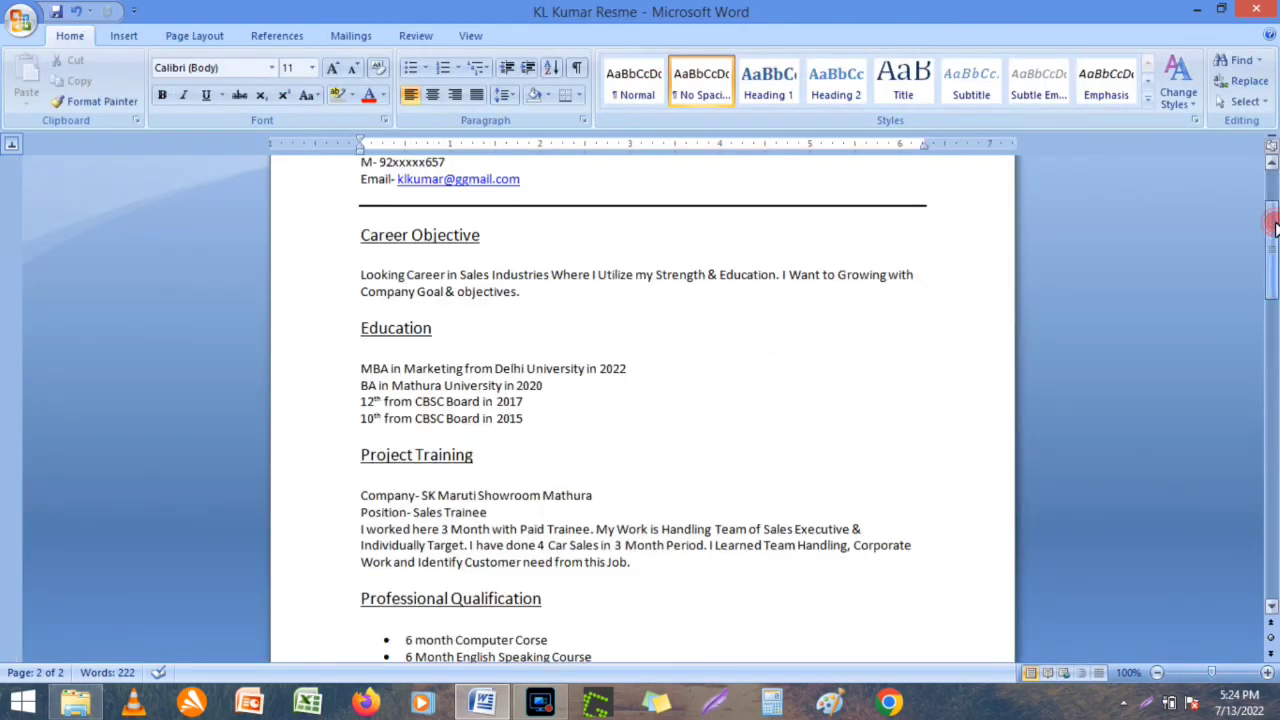
Scroll to the top of page 1 and zoom the view to 110%.
left_click(1275, 193)
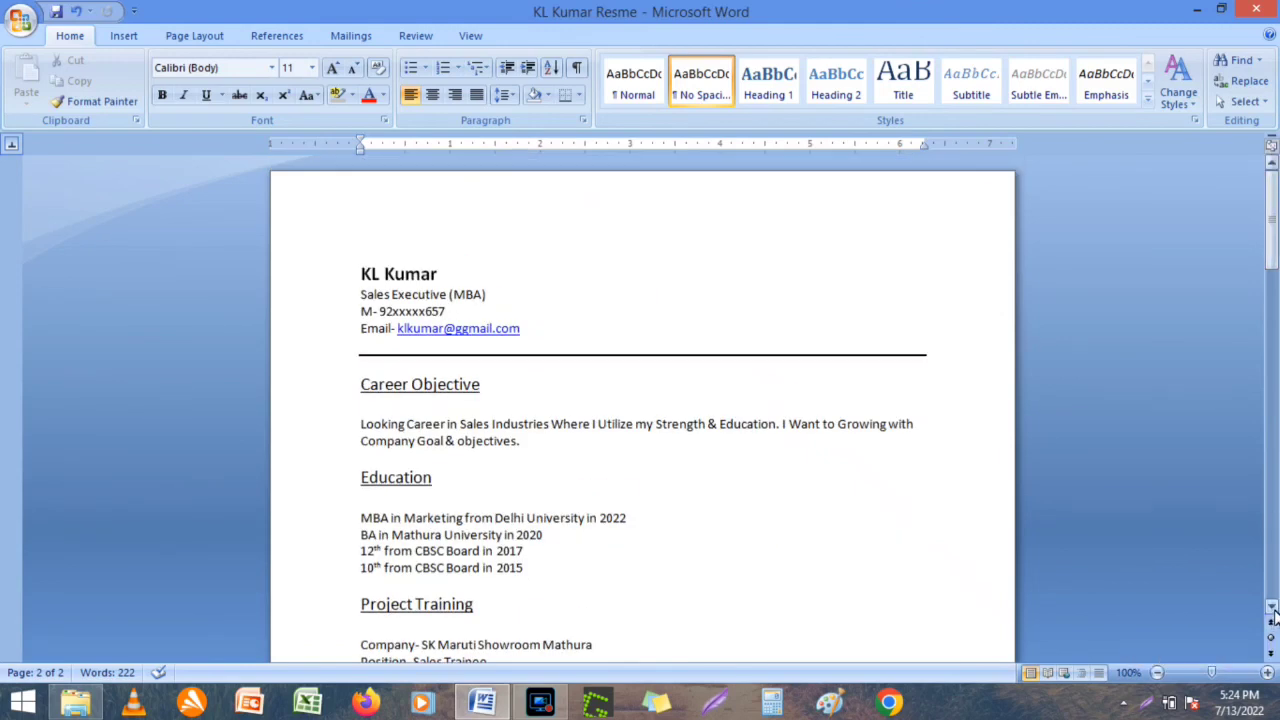
left_click(1267, 672)
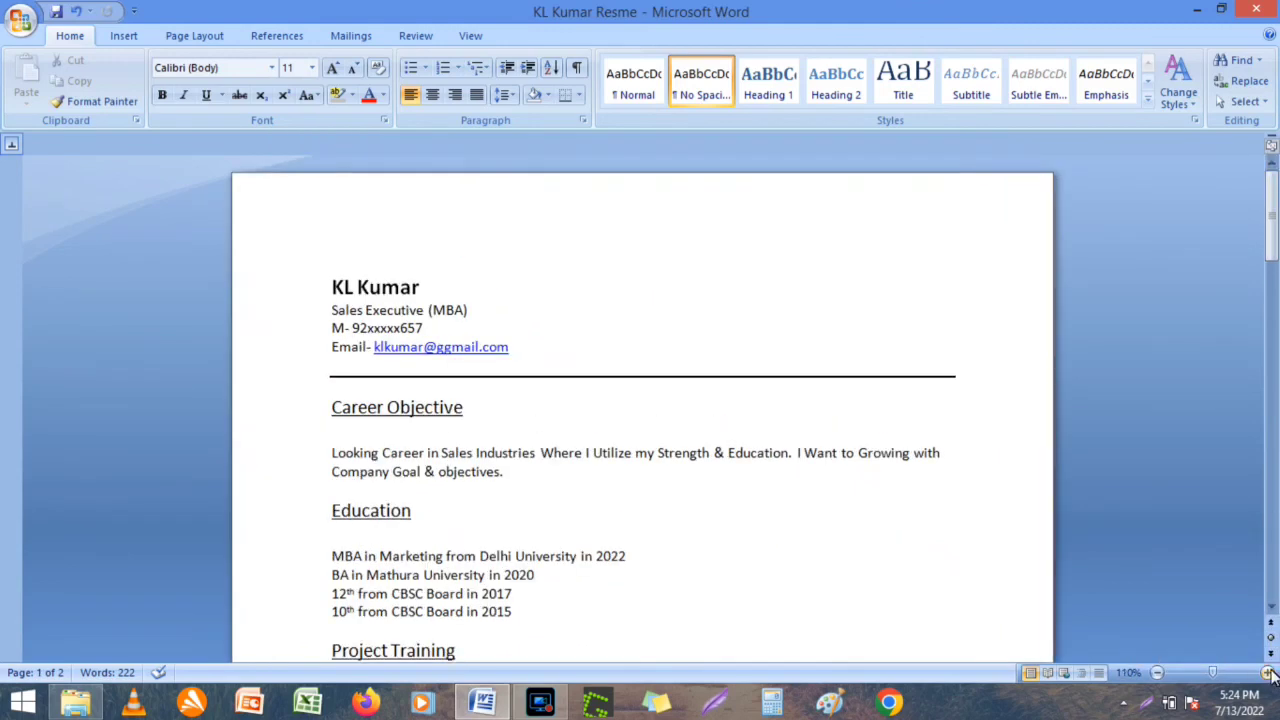
left_click(1271, 606)
left_click(1271, 606)
left_click(1271, 606)
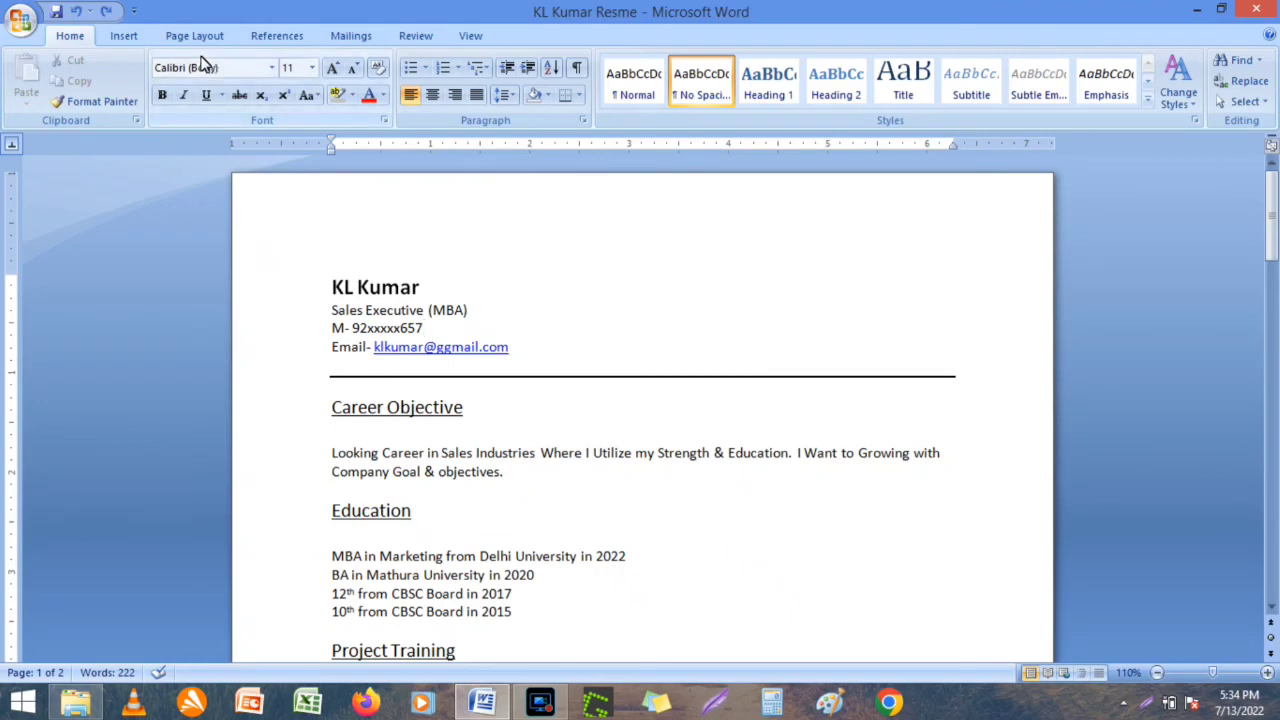
Draw a text box at the top right of page 1.
left_click(124, 36)
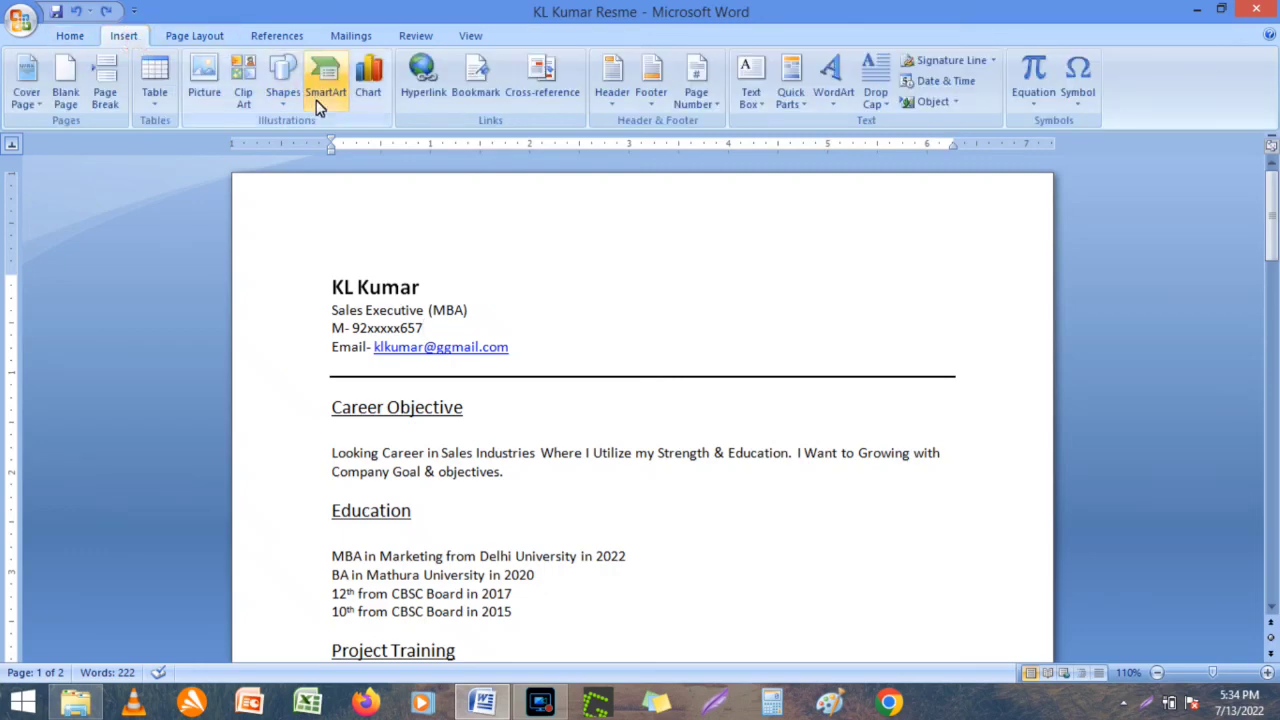
left_click(290, 90)
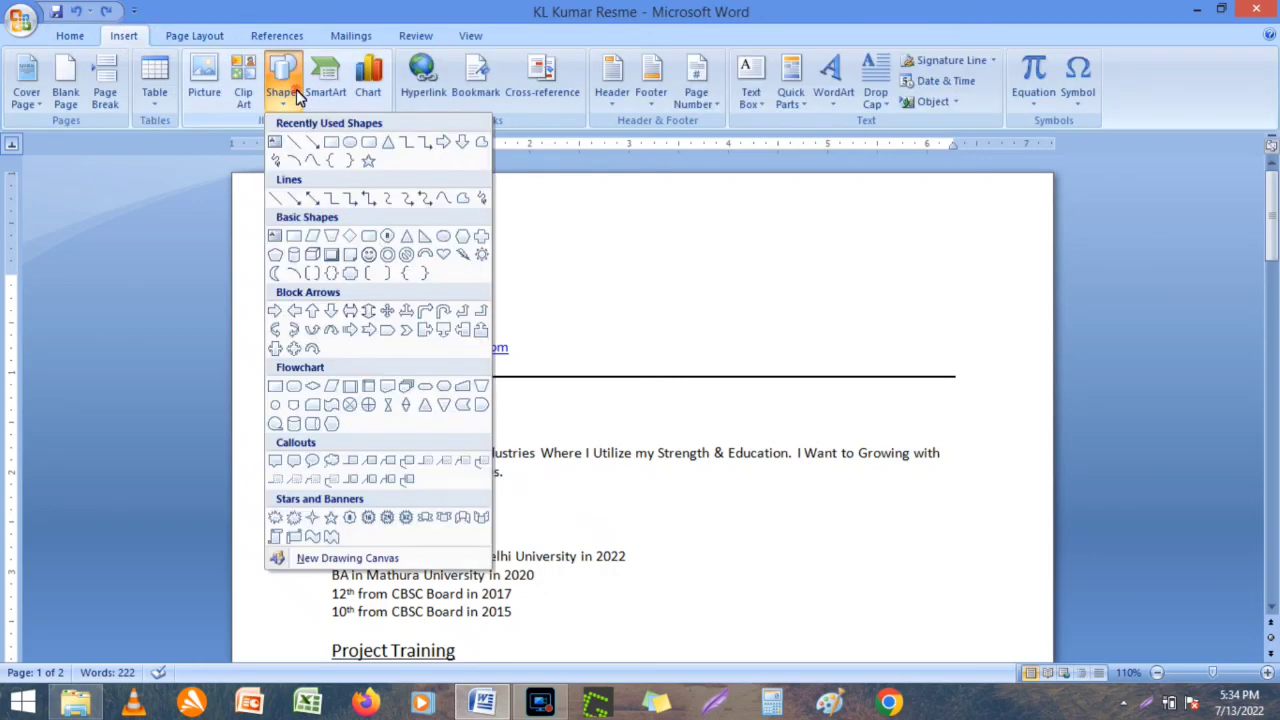
left_click(277, 145)
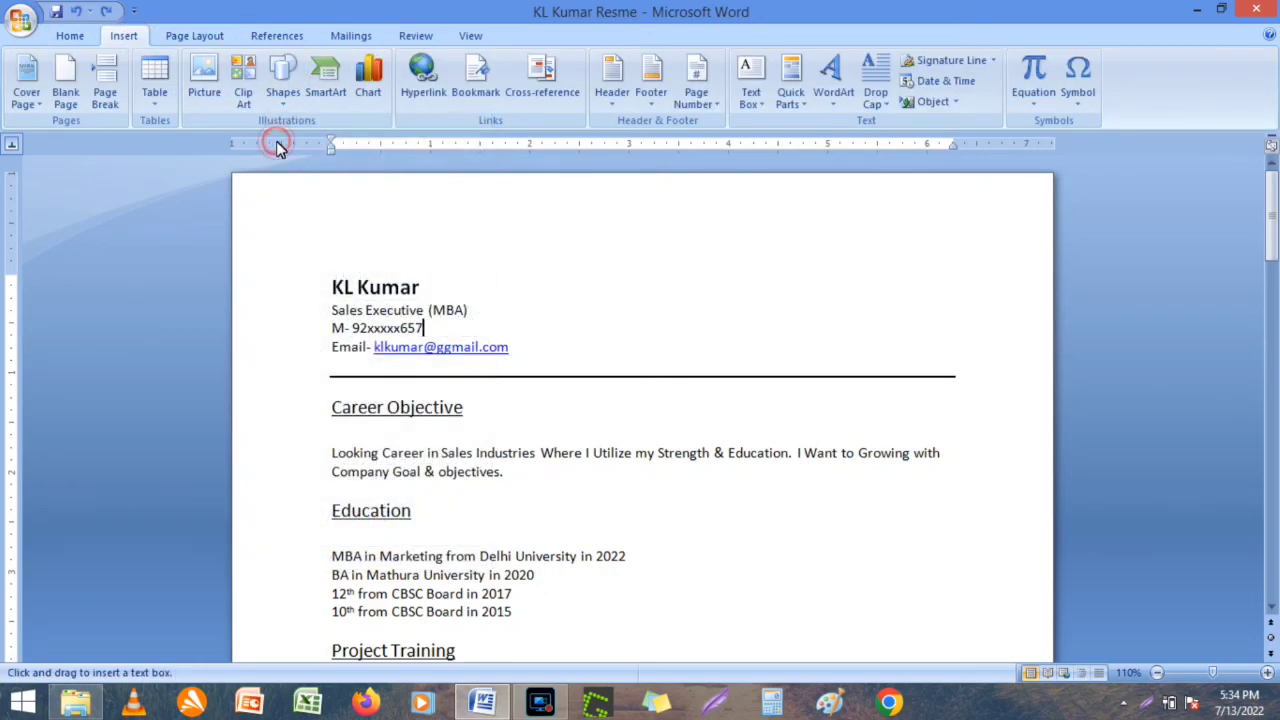
left_click(801, 262)
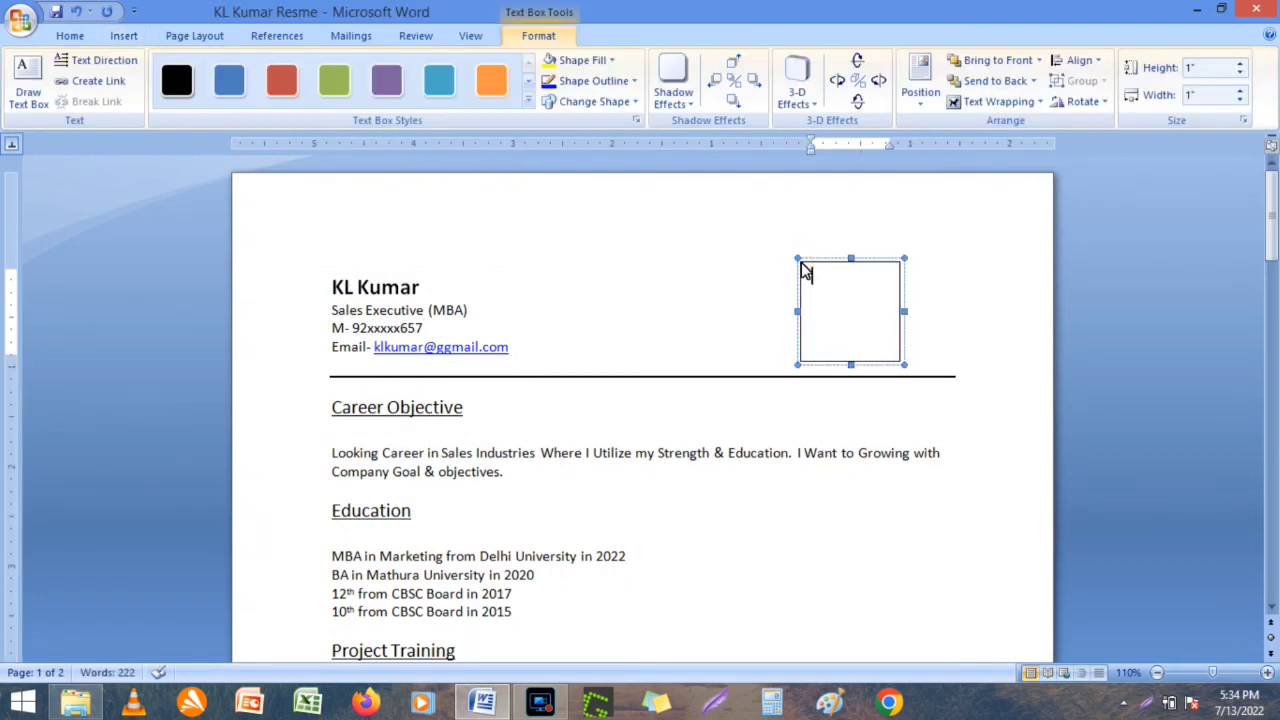
Insert the DSC04190 photo into the text box.
left_click(108, 40)
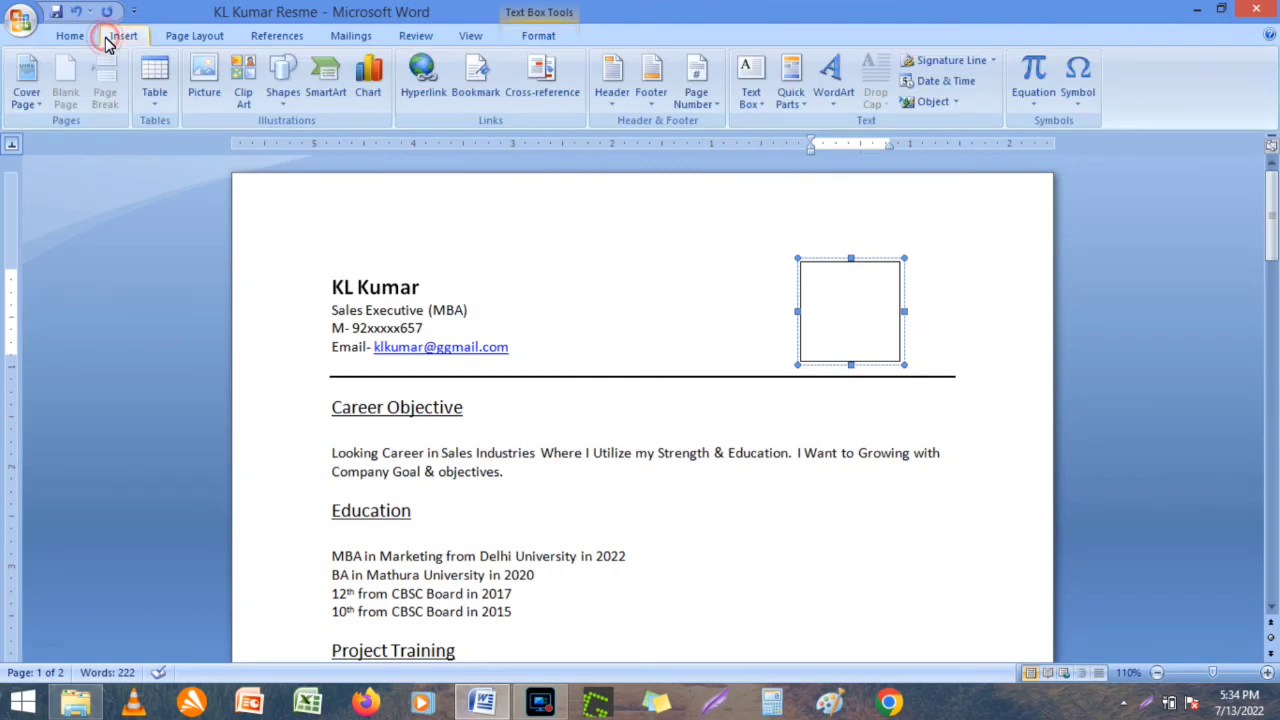
left_click(205, 85)
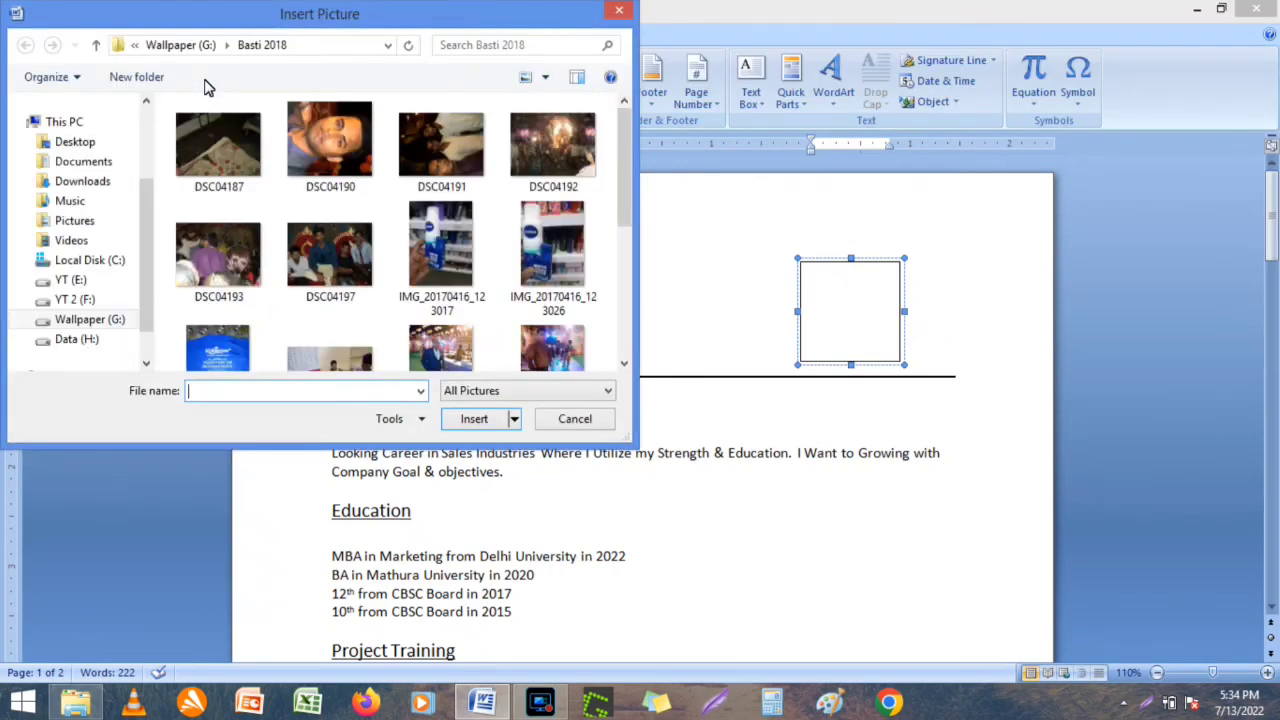
left_click(352, 172)
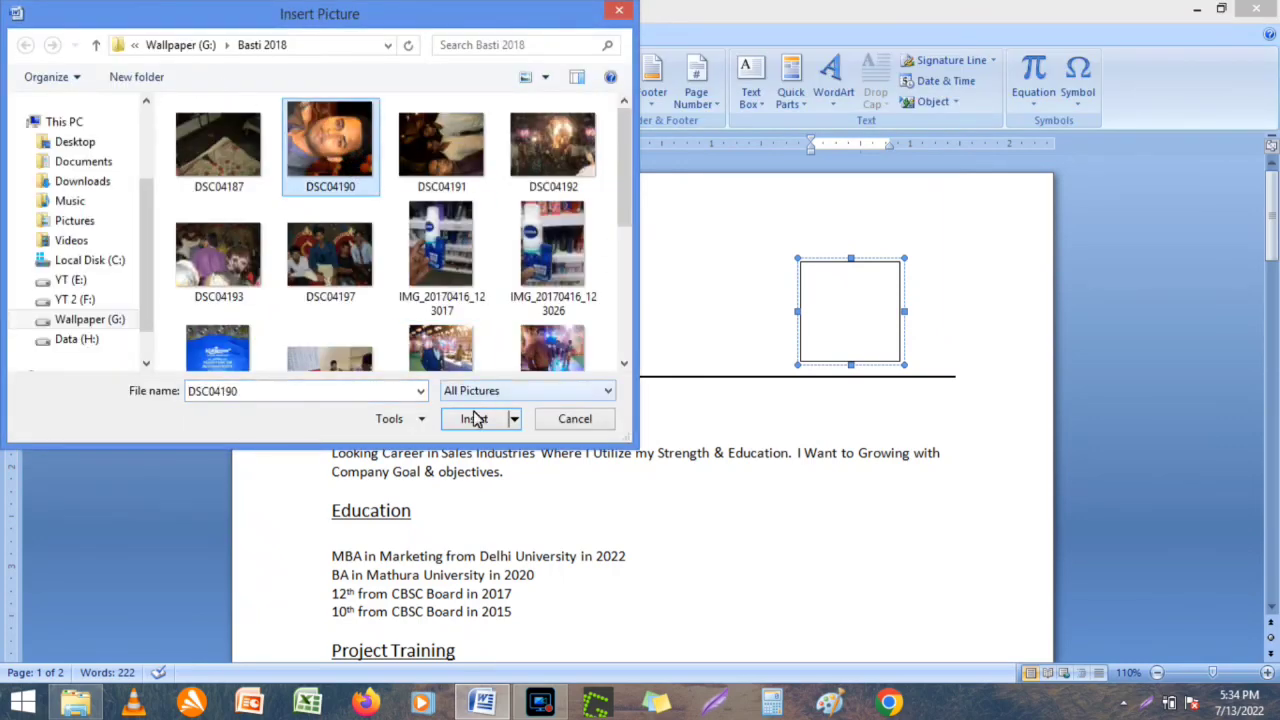
left_click(475, 420)
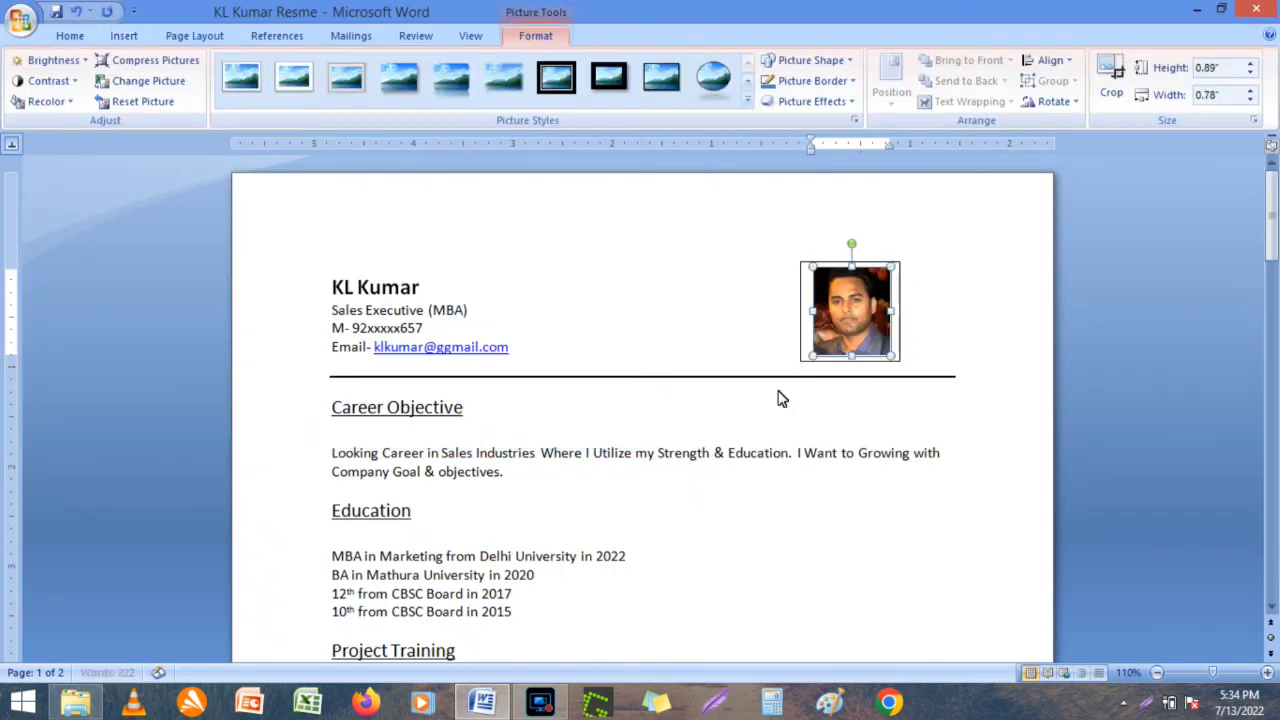
left_click(988, 363)
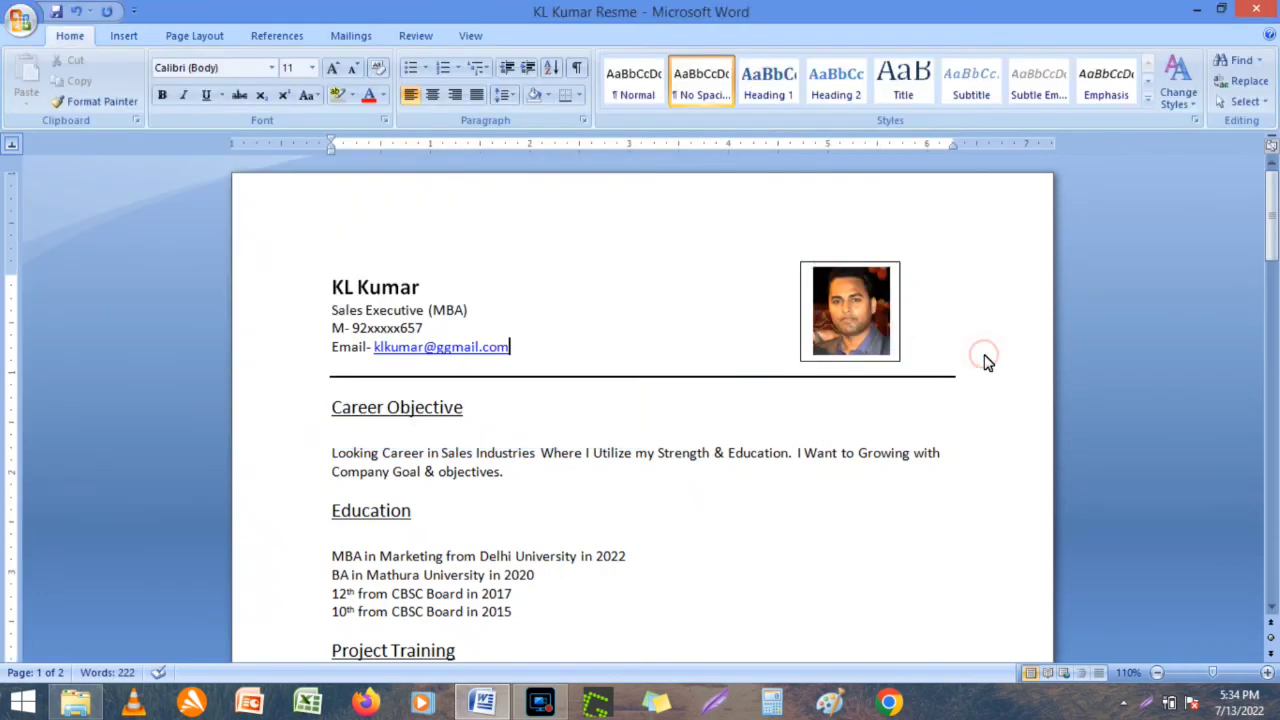
key("ctrl+s")
left_click(603, 206)
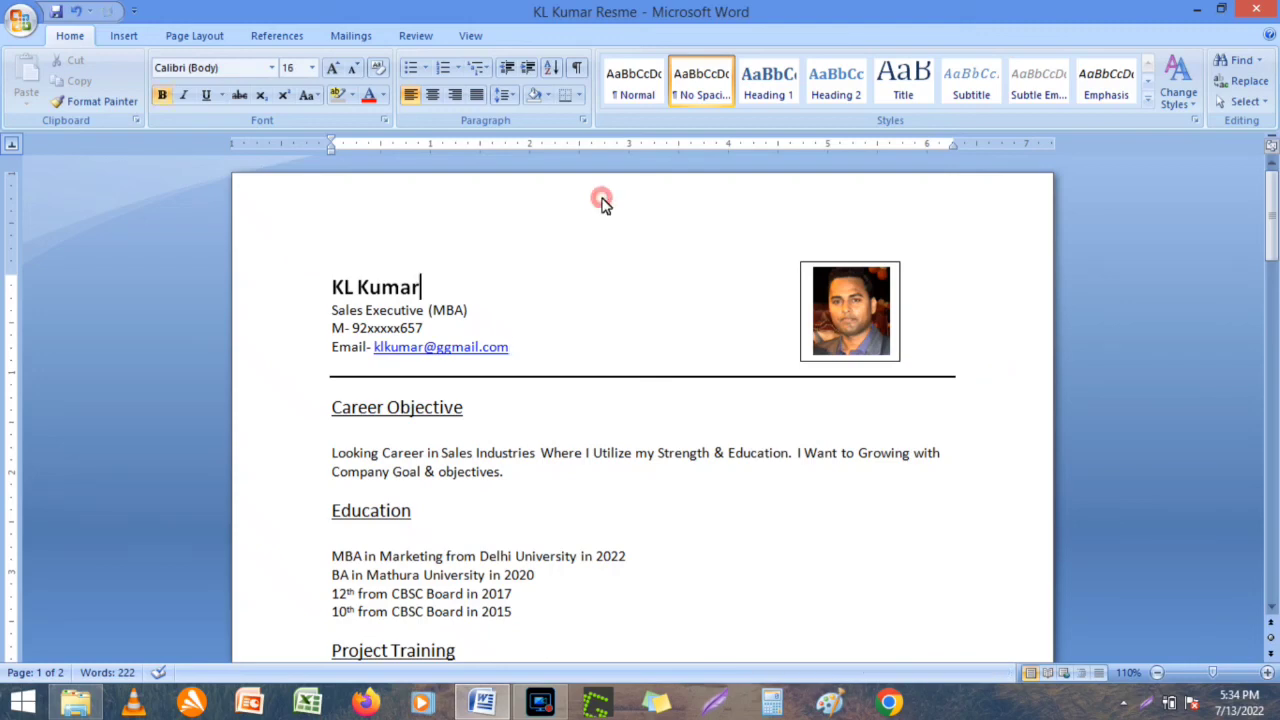
left_click(516, 460)
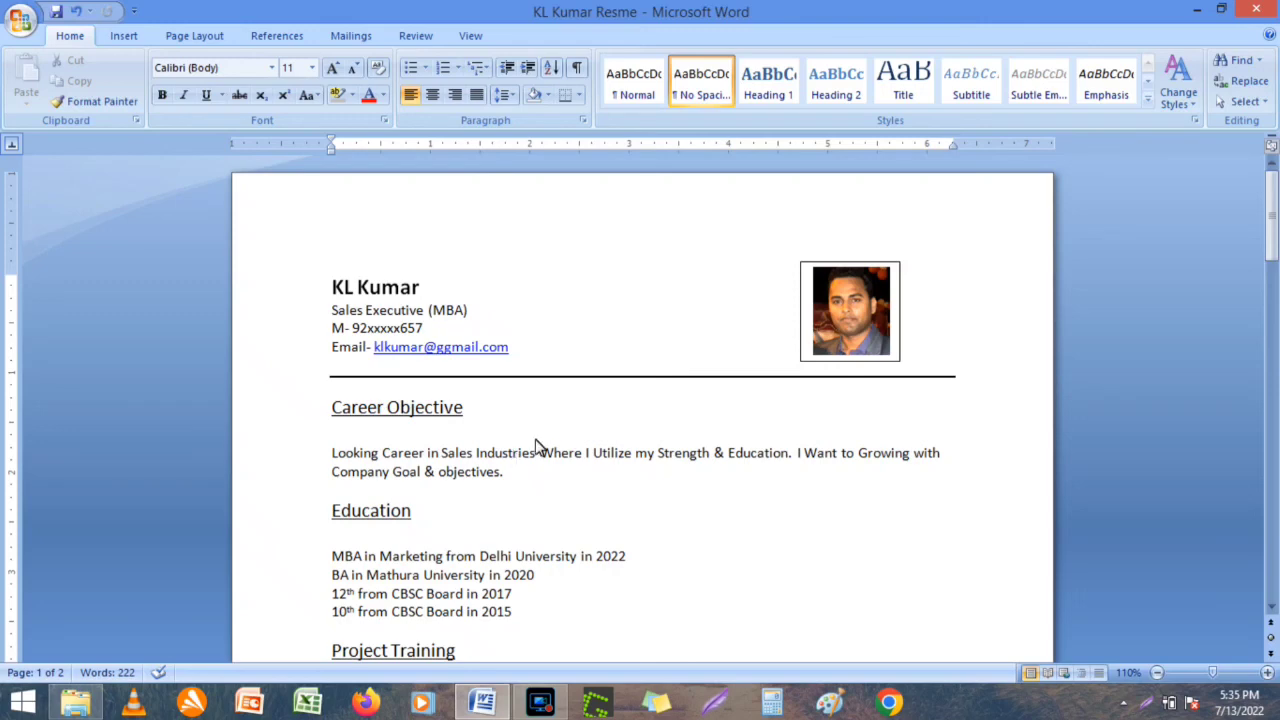
Enlarge the photo and its box, narrow the box, then save.
left_click(847, 321)
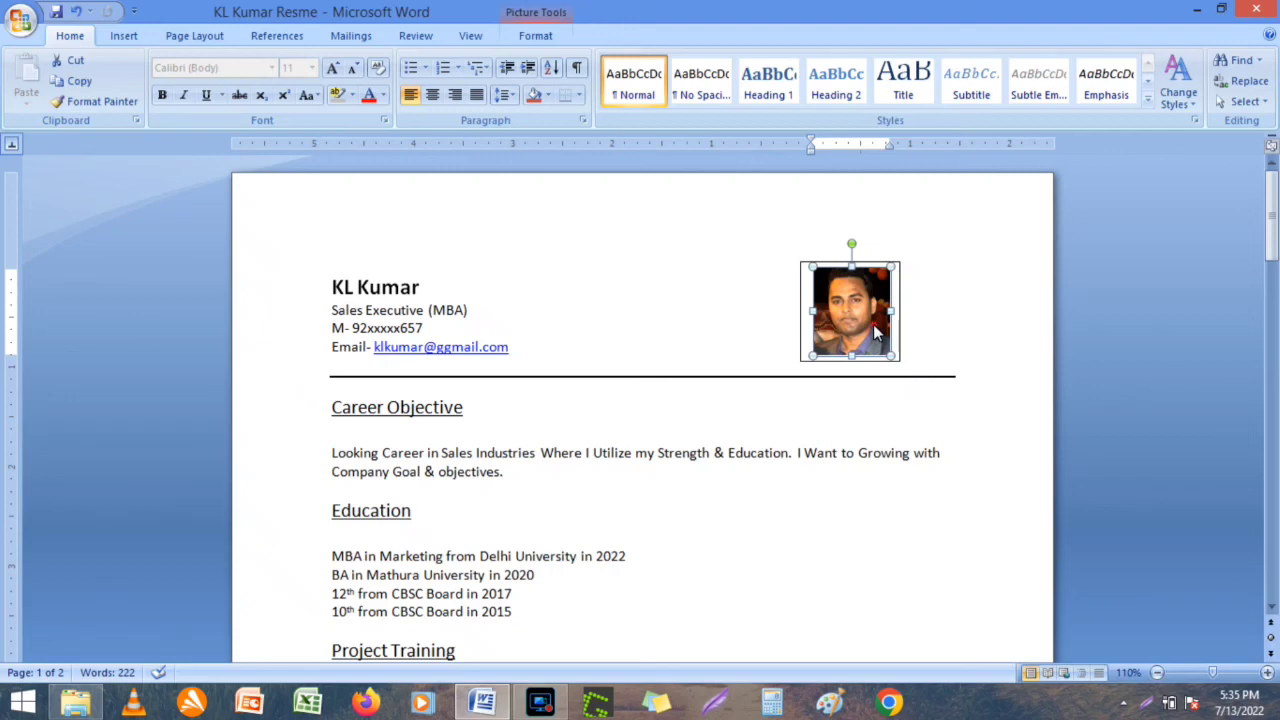
left_click(876, 338)
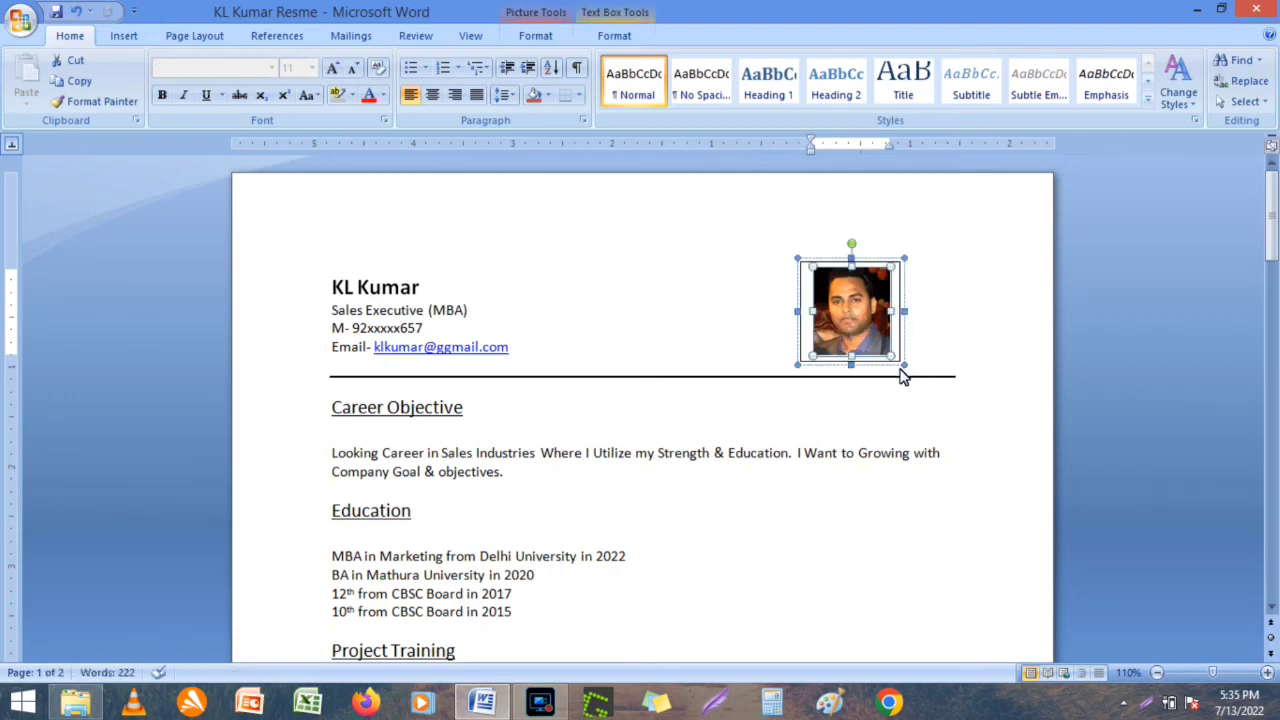
left_click_drag(906, 370, 957, 409)
left_click(877, 338)
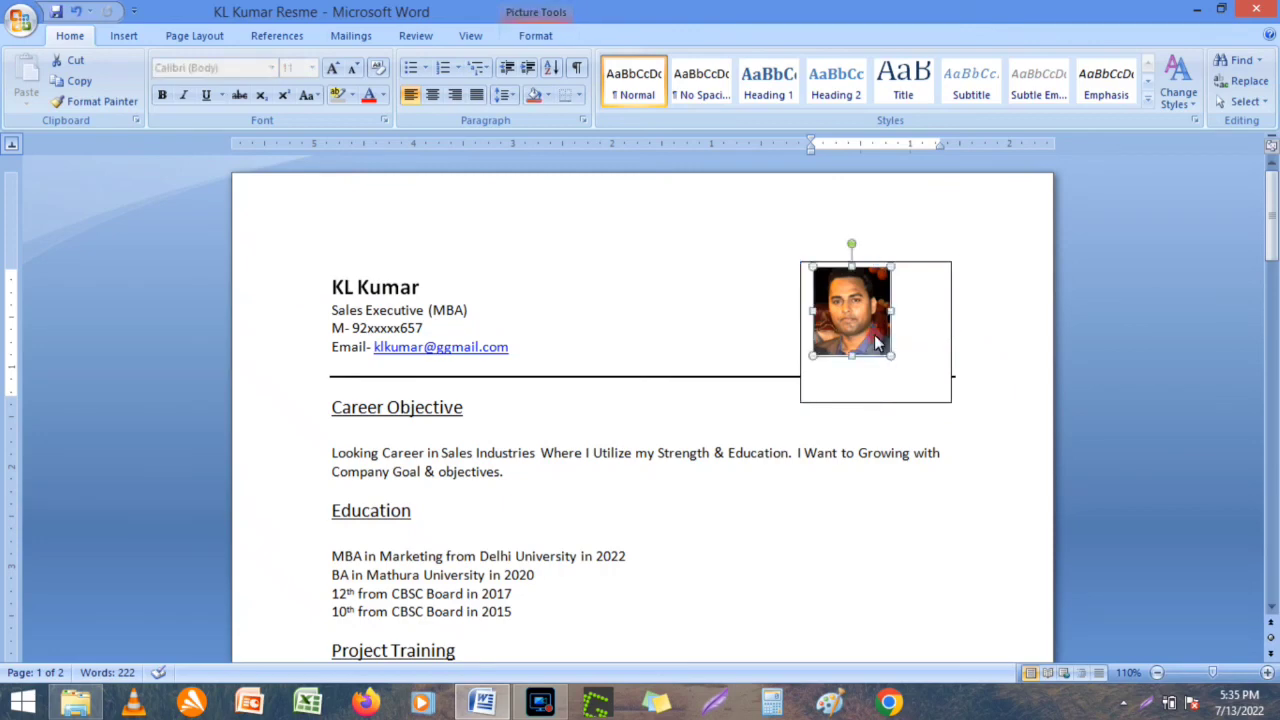
left_click_drag(895, 365, 930, 382)
left_click(951, 403)
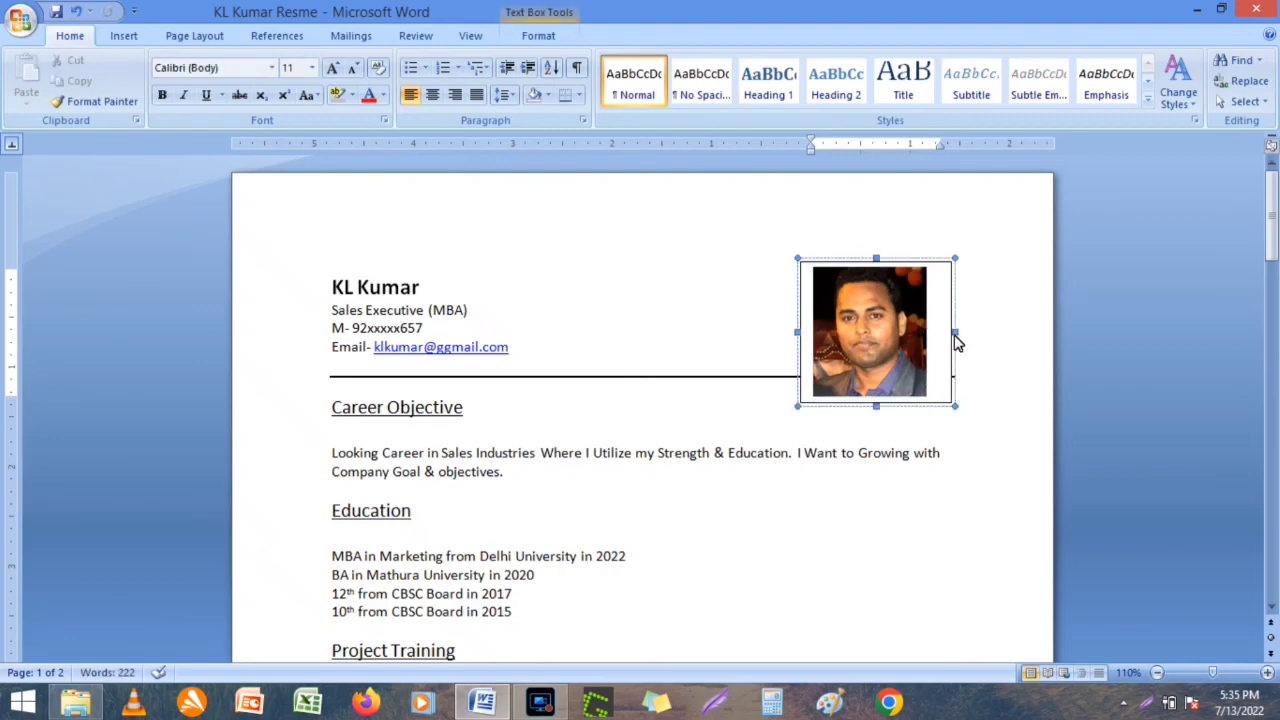
left_click_drag(957, 343, 946, 343)
left_click_drag(939, 336, 937, 337)
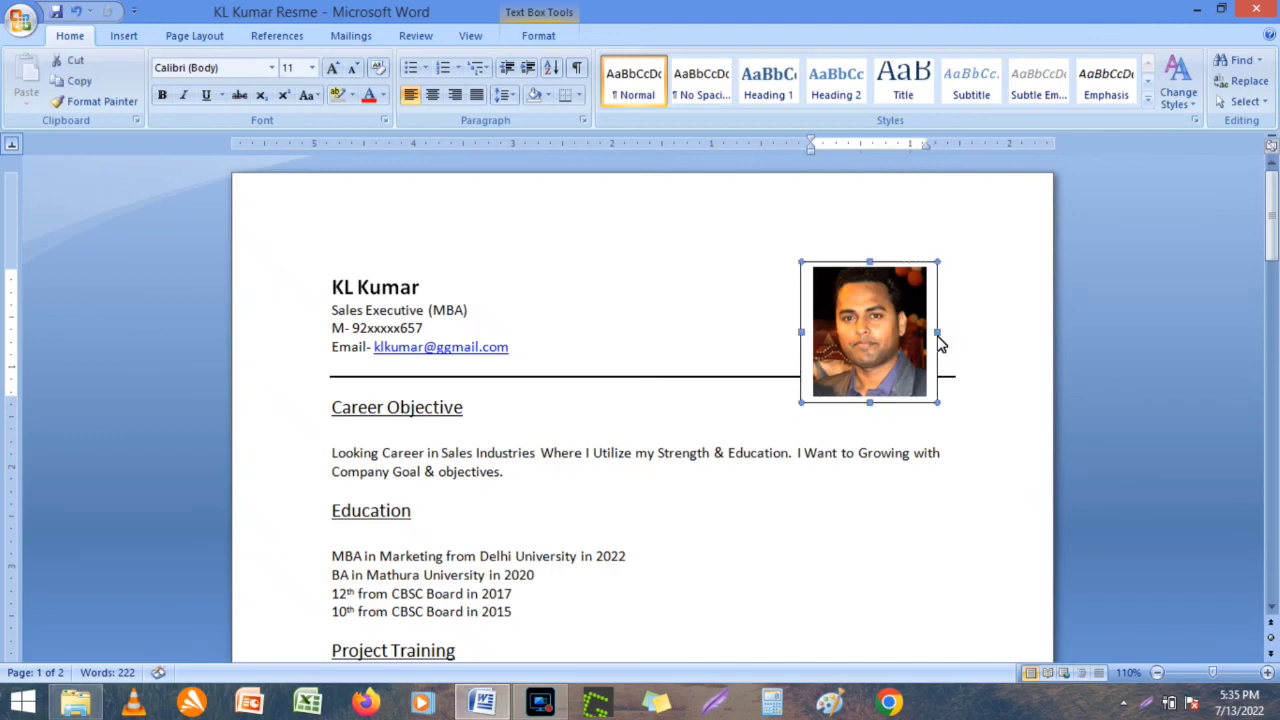
left_click(988, 292)
key("ctrl+s")
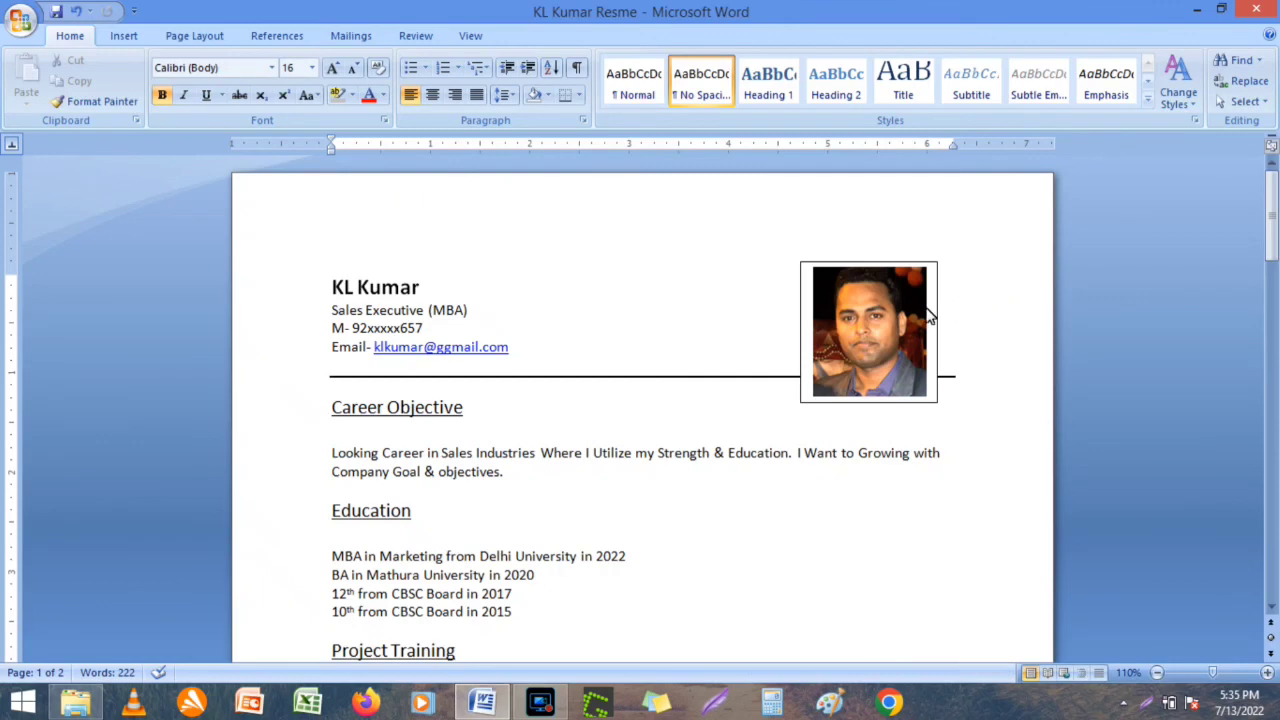
Shrink the photo's box to fit snugly around the picture.
left_click(903, 328)
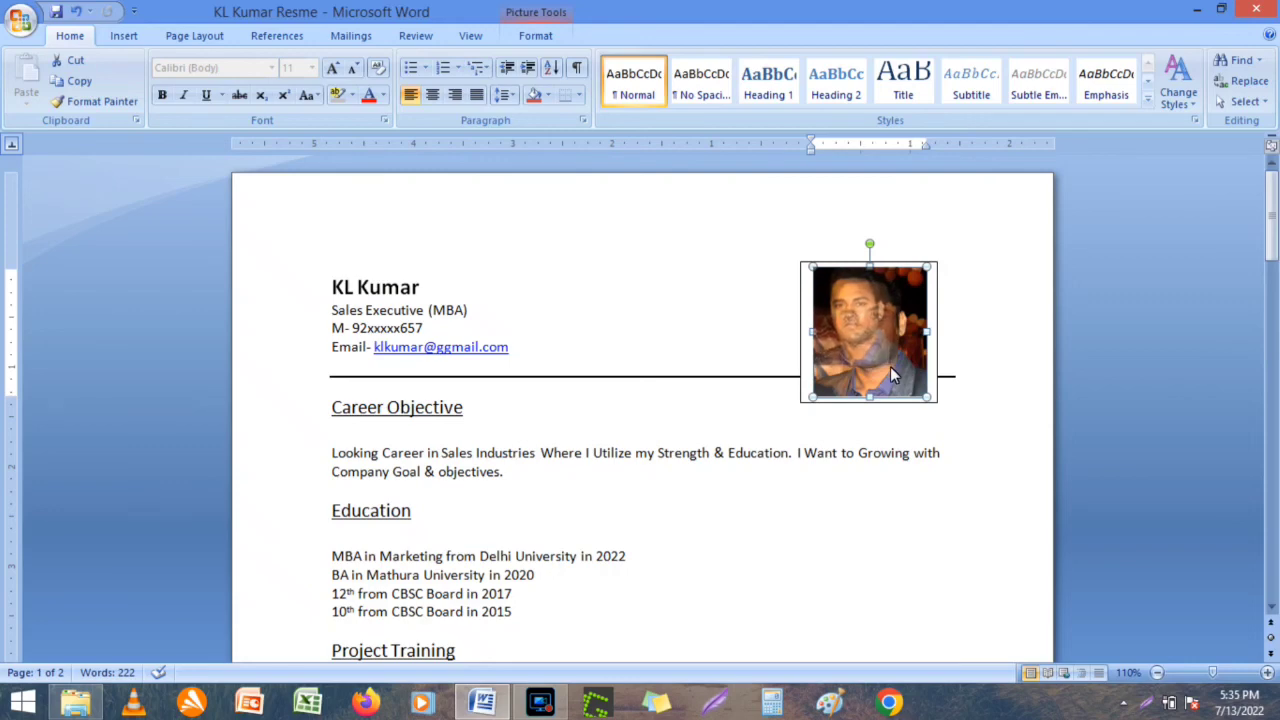
left_click(935, 397)
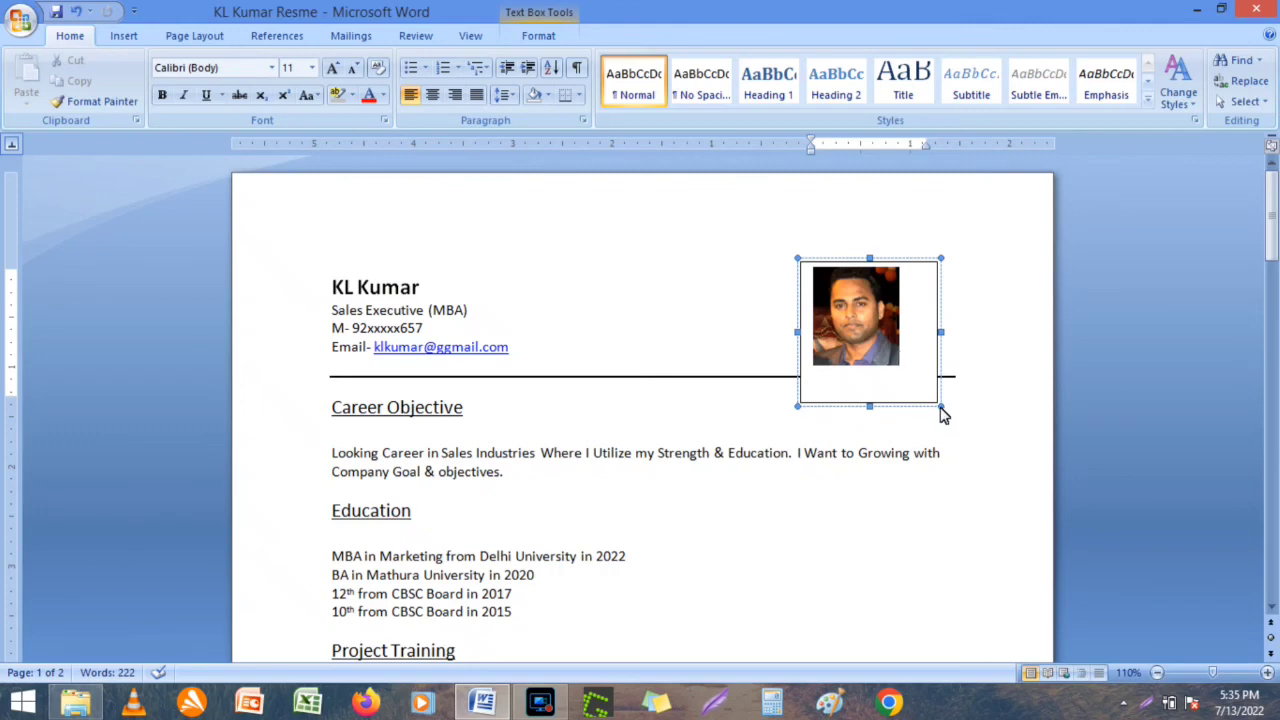
left_click(942, 413)
left_click_drag(942, 413, 909, 375)
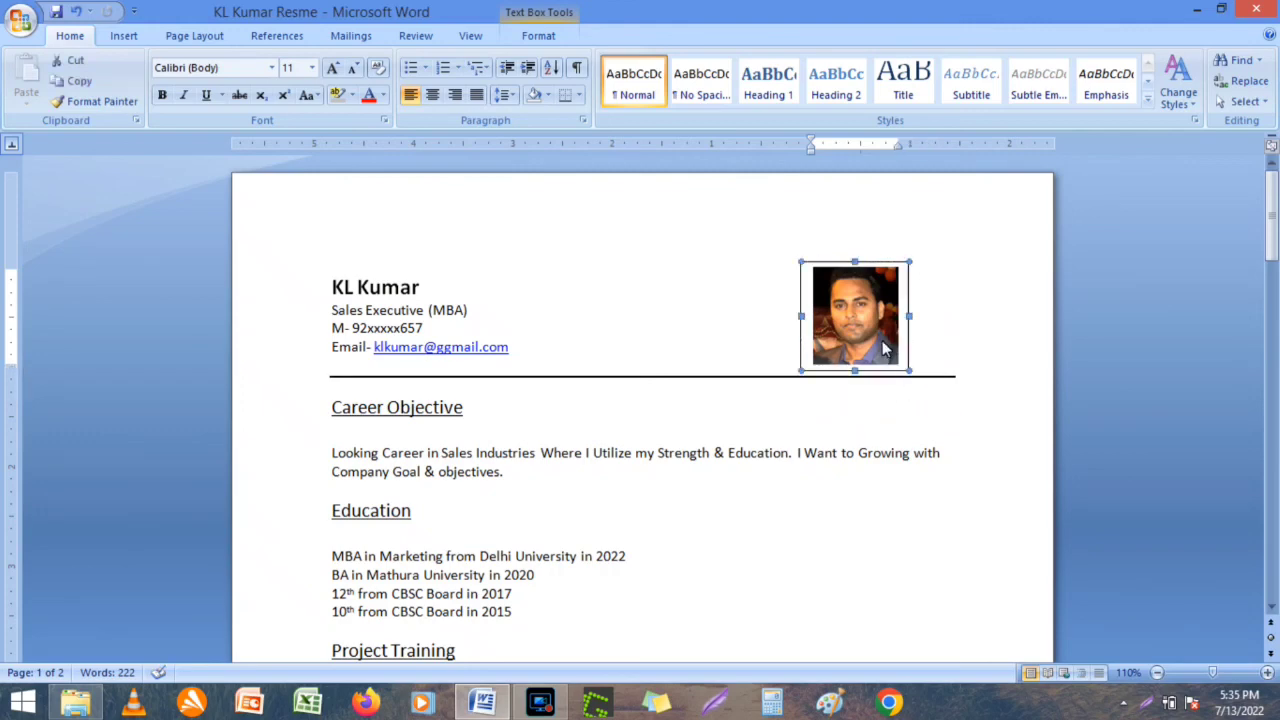
left_click(963, 338)
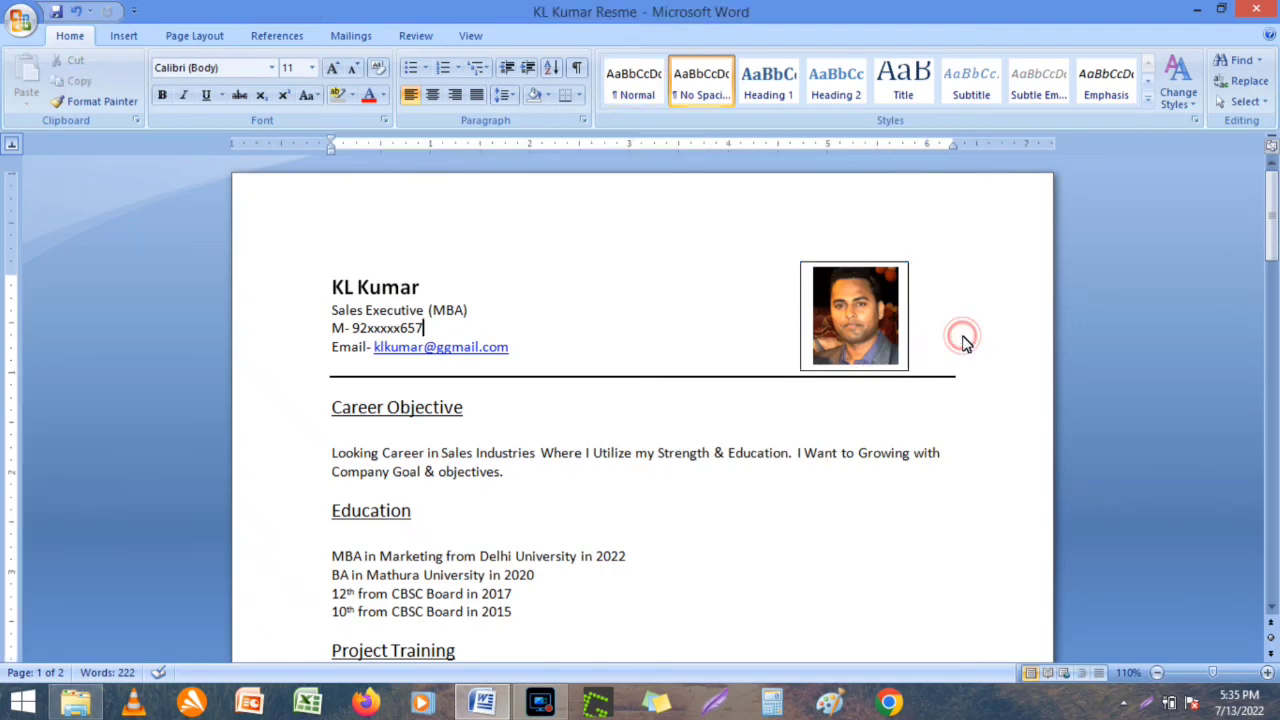
Save the resume with the framed photo beside the contact header.
key("ctrl+s")
left_click(994, 336)
left_click(891, 456)
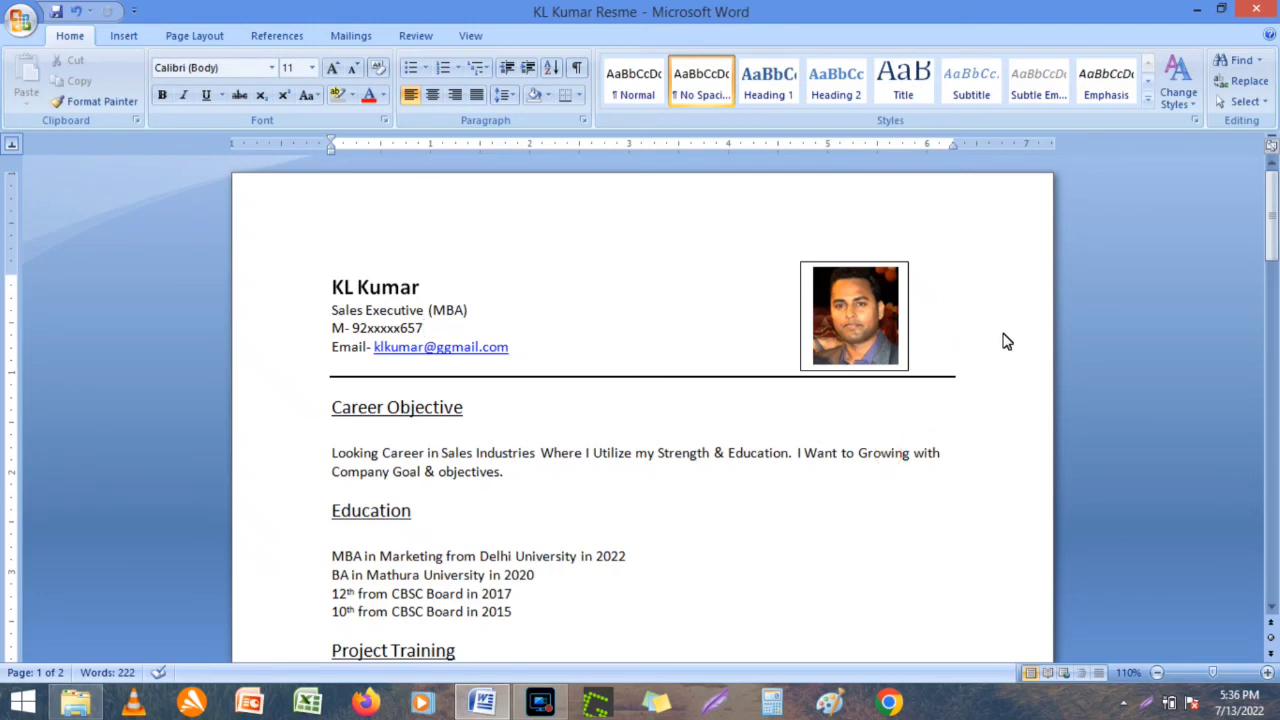